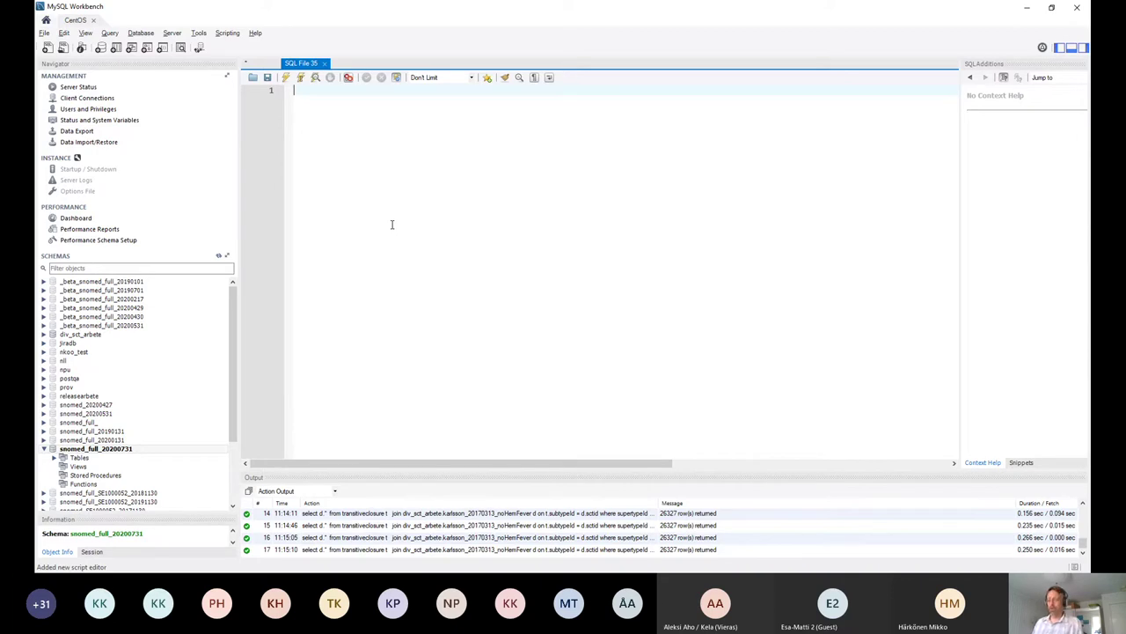
- Write a query that selects all columns from the transitiveclosure table
text(select )
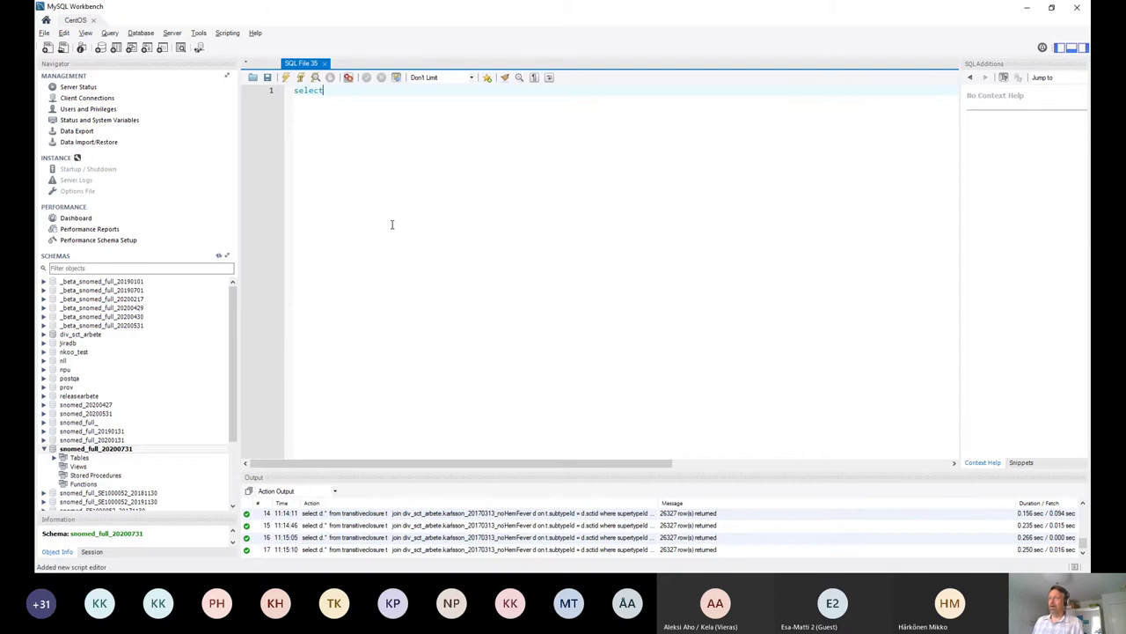
text(*)
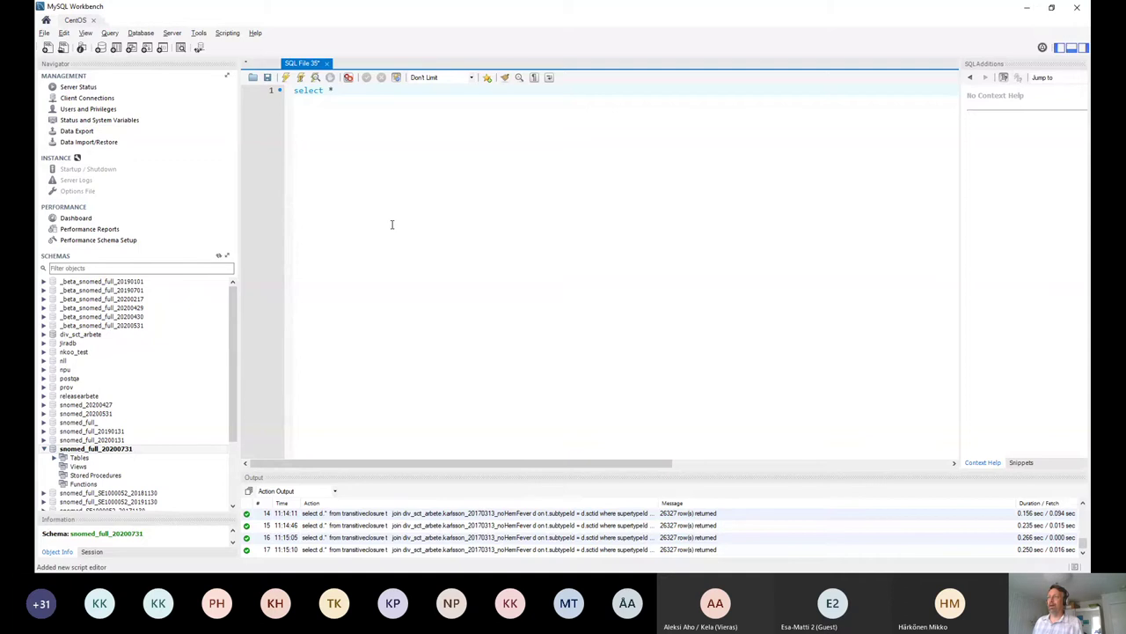
key(Return)
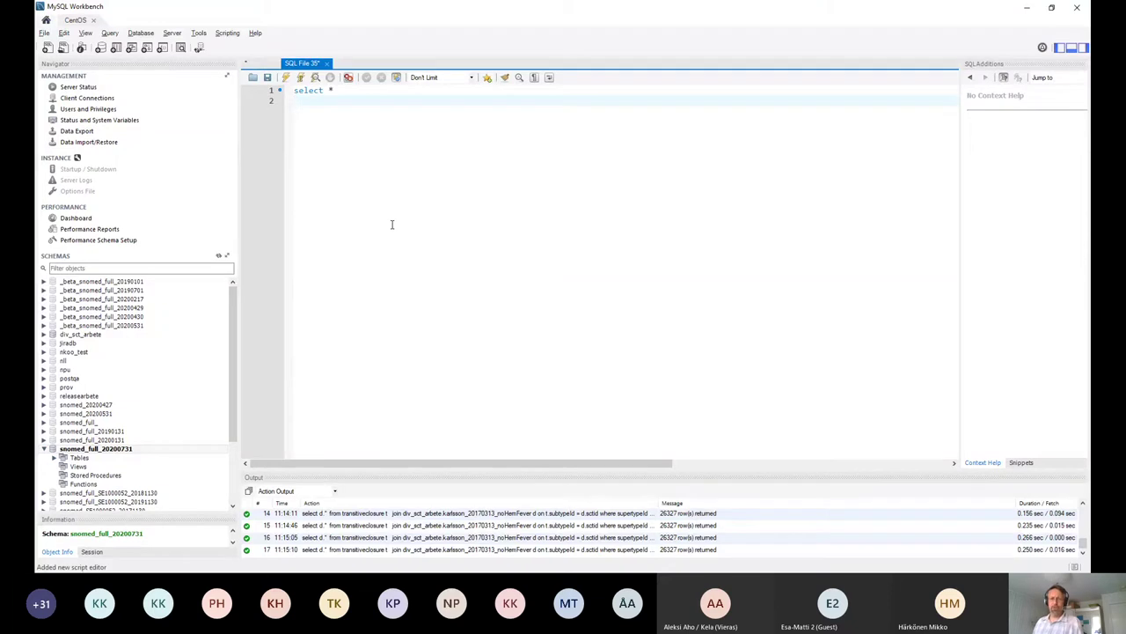
text(from)
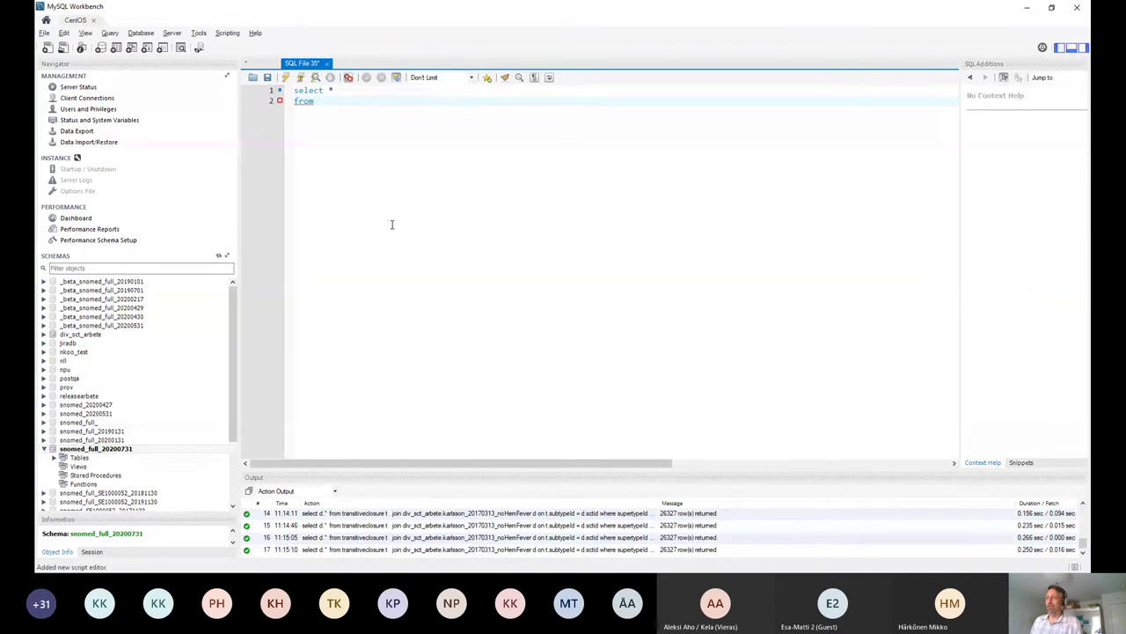
text(trans)
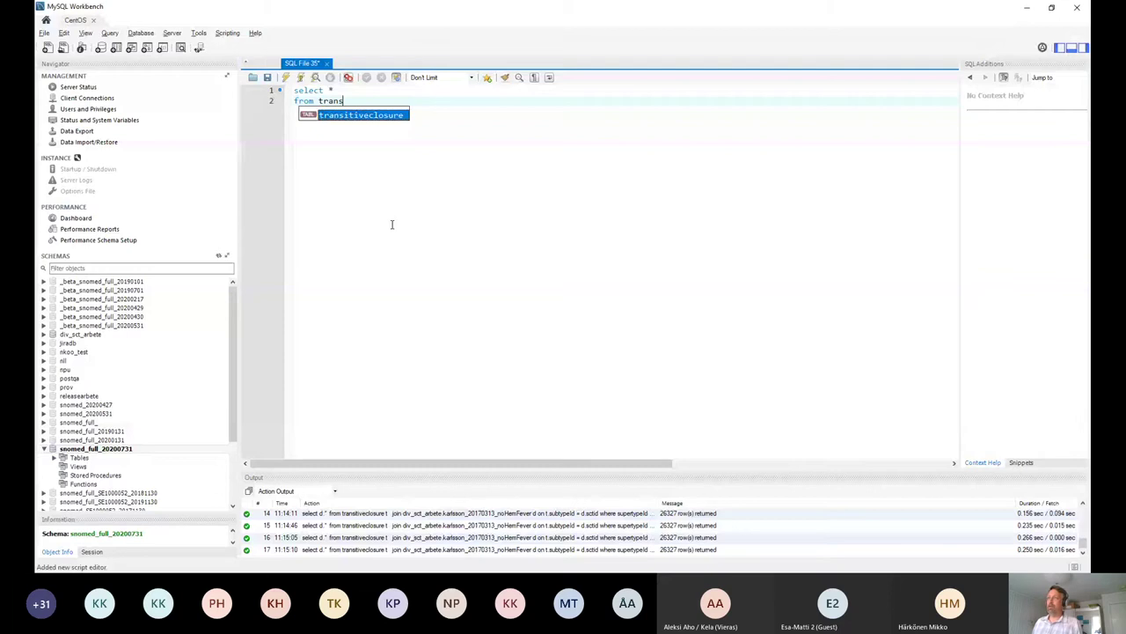
key(Return)
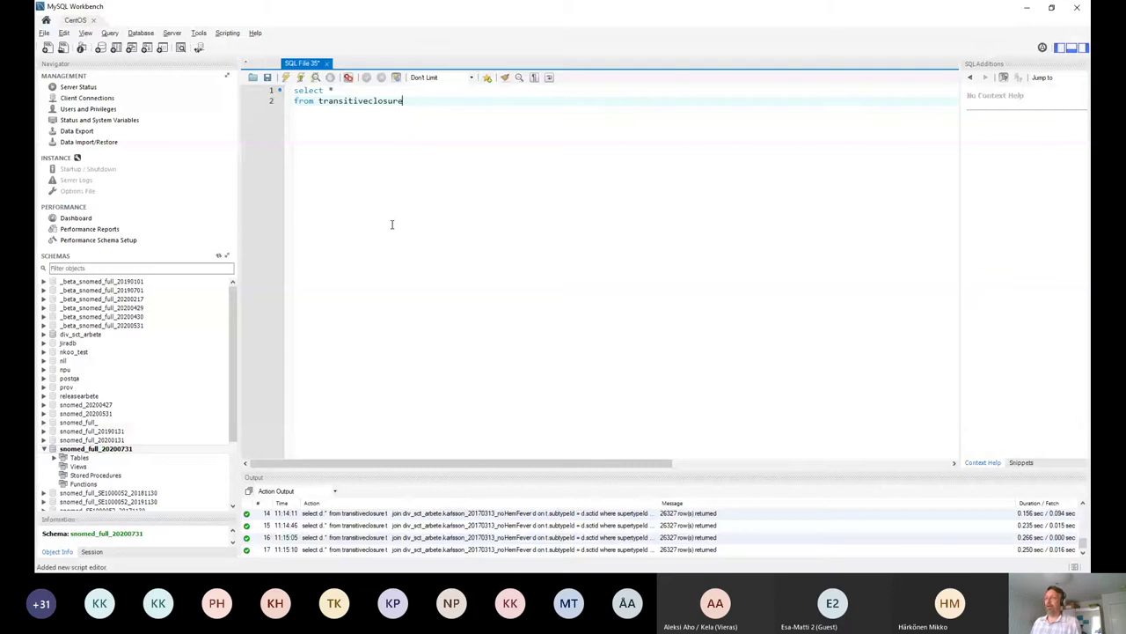
- Add a where clause restricting supertypeId to 195967001 and run the query
key(Return)
text(where )
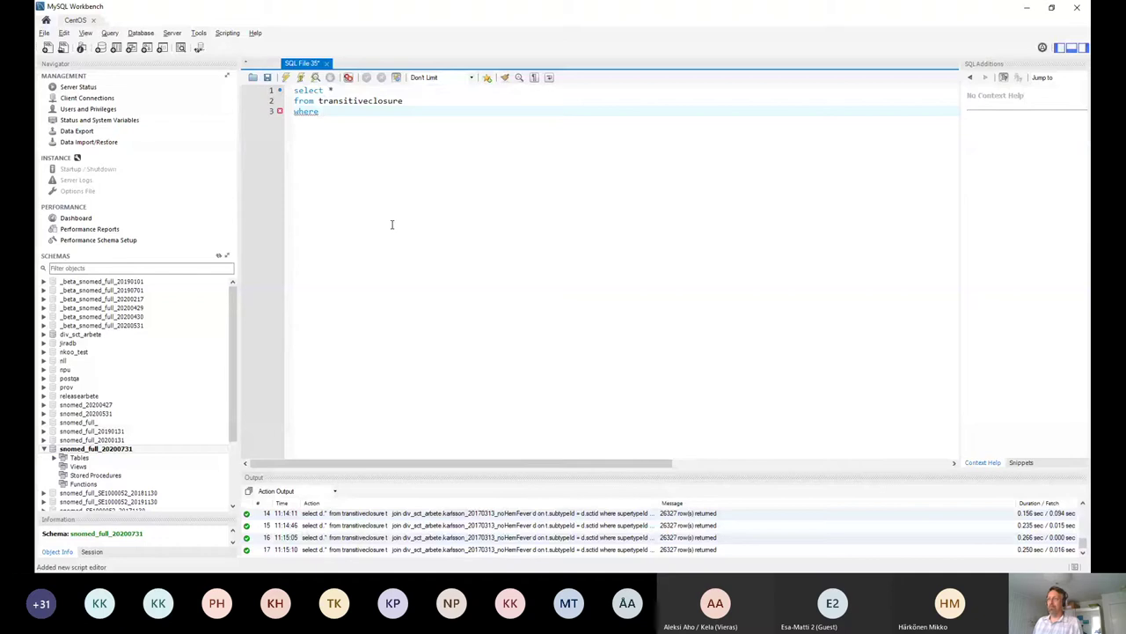
text(super)
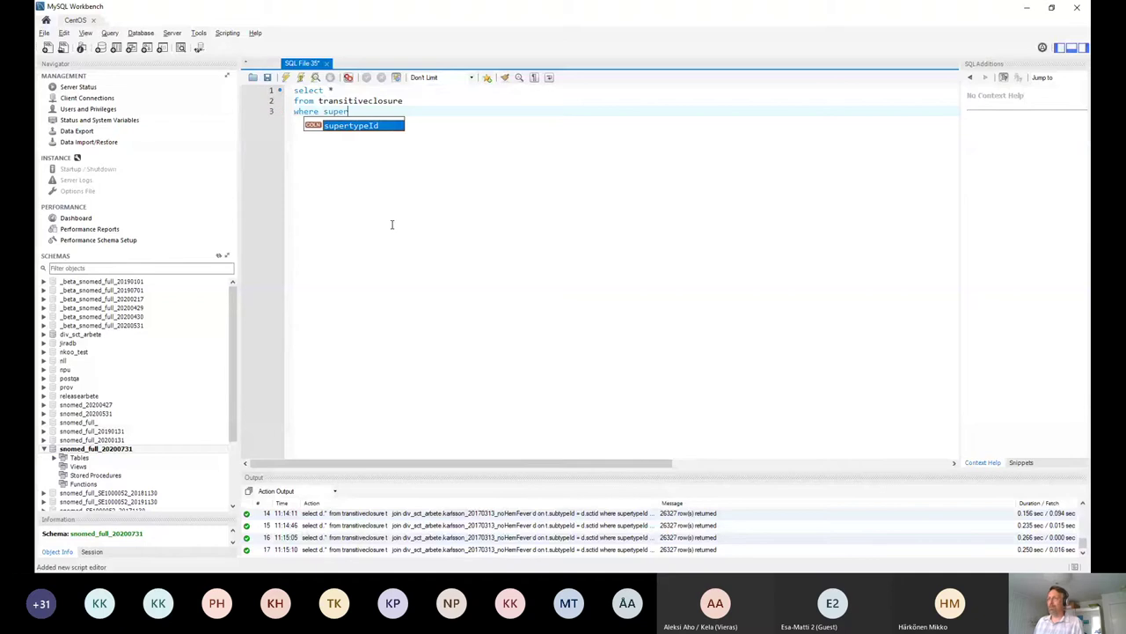
key(Return)
text(=)
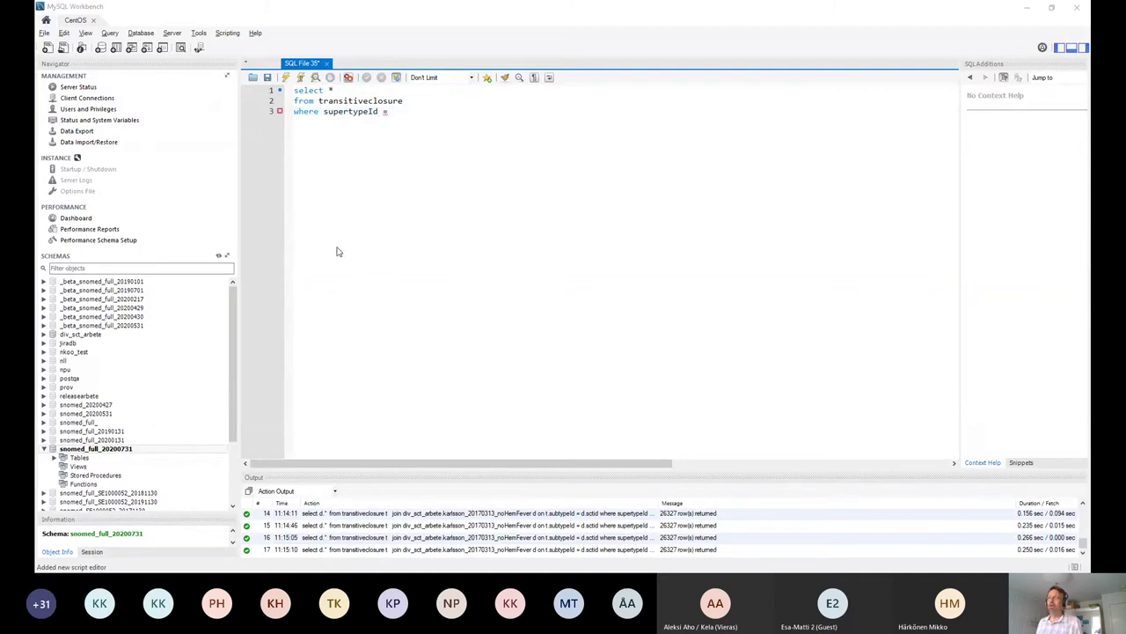
click(382, 263)
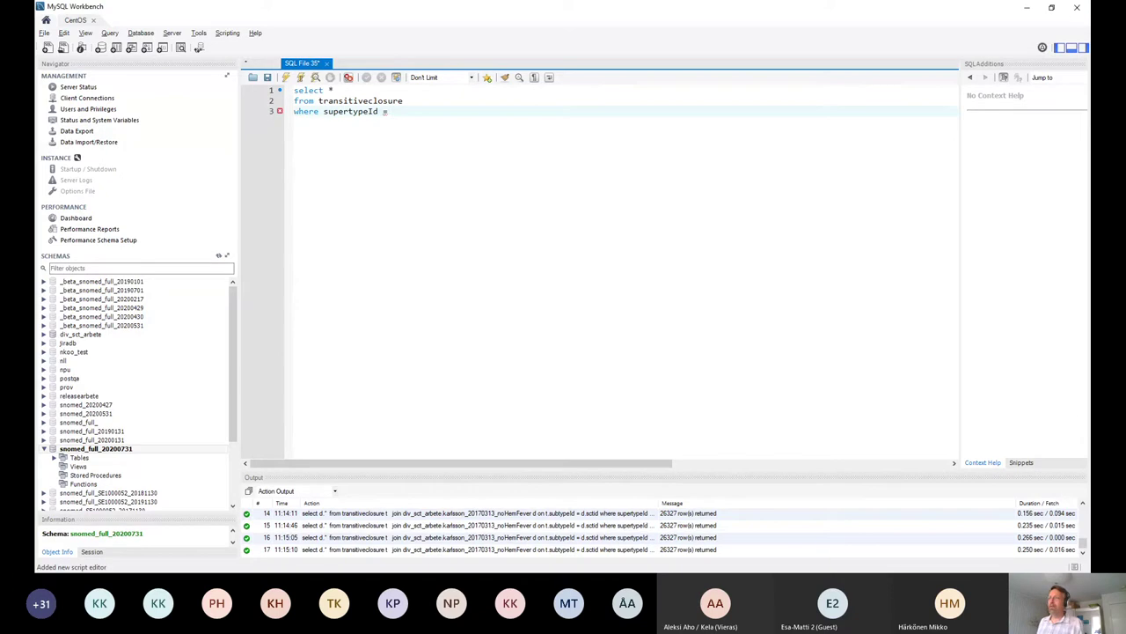
key(alt+Tab)
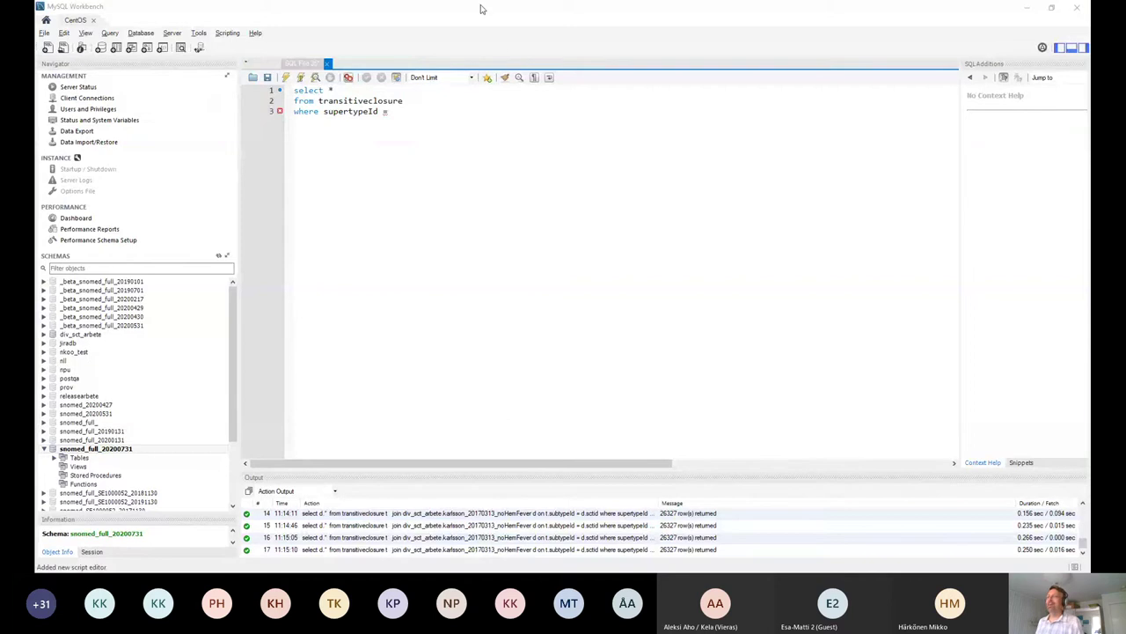
click(417, 110)
text(195967001)
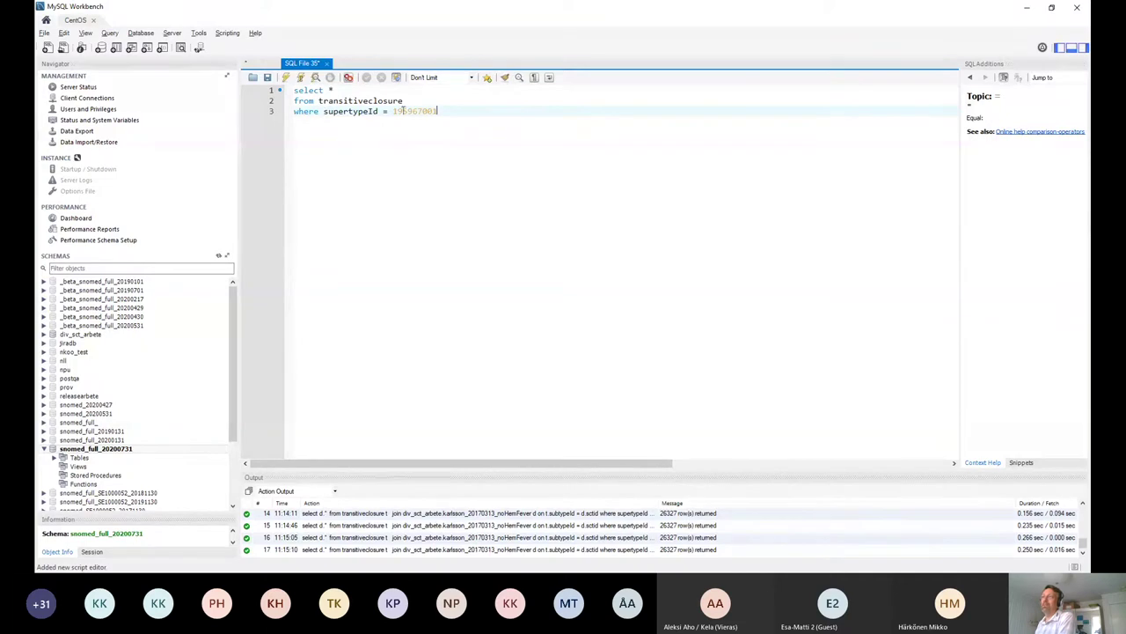
drag(439, 111, 393, 112)
click(443, 124)
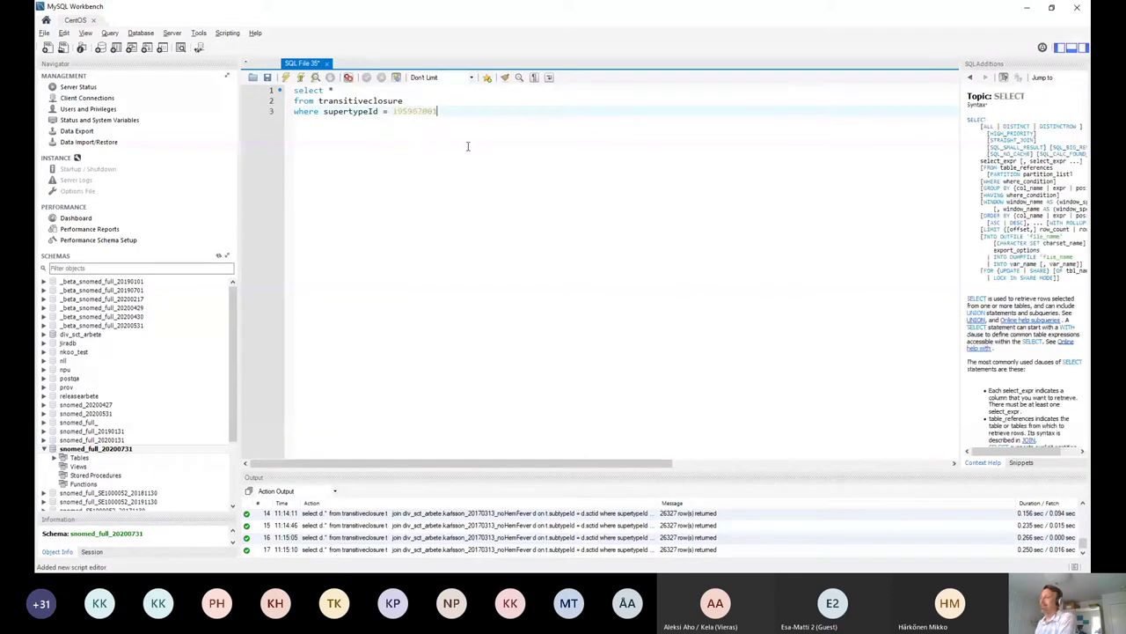
key(ctrl+Return)
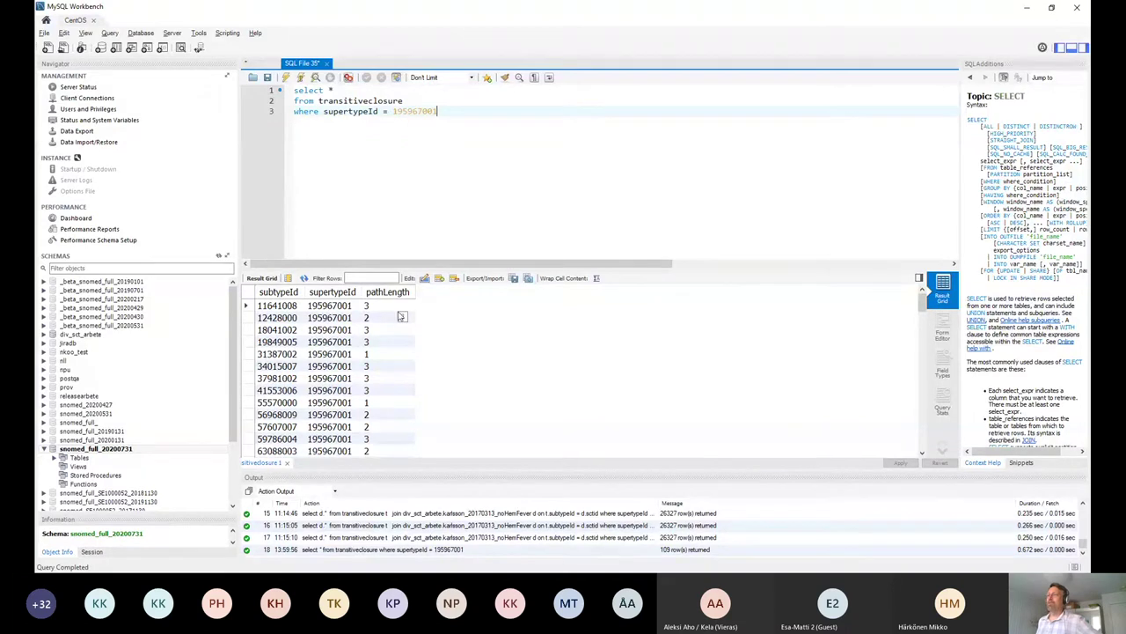
- Look through the returned rows from start to end, checking the subtypeId and pathLength values
drag(922, 301, 922, 343)
drag(922, 343, 920, 299)
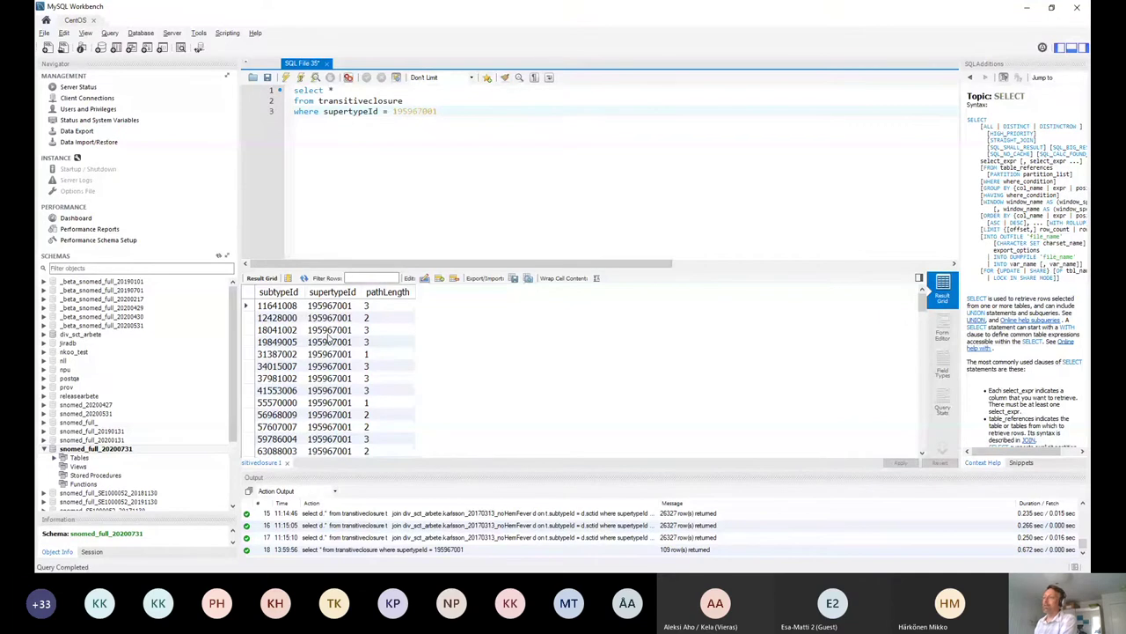
scroll(317, 361, down, 10)
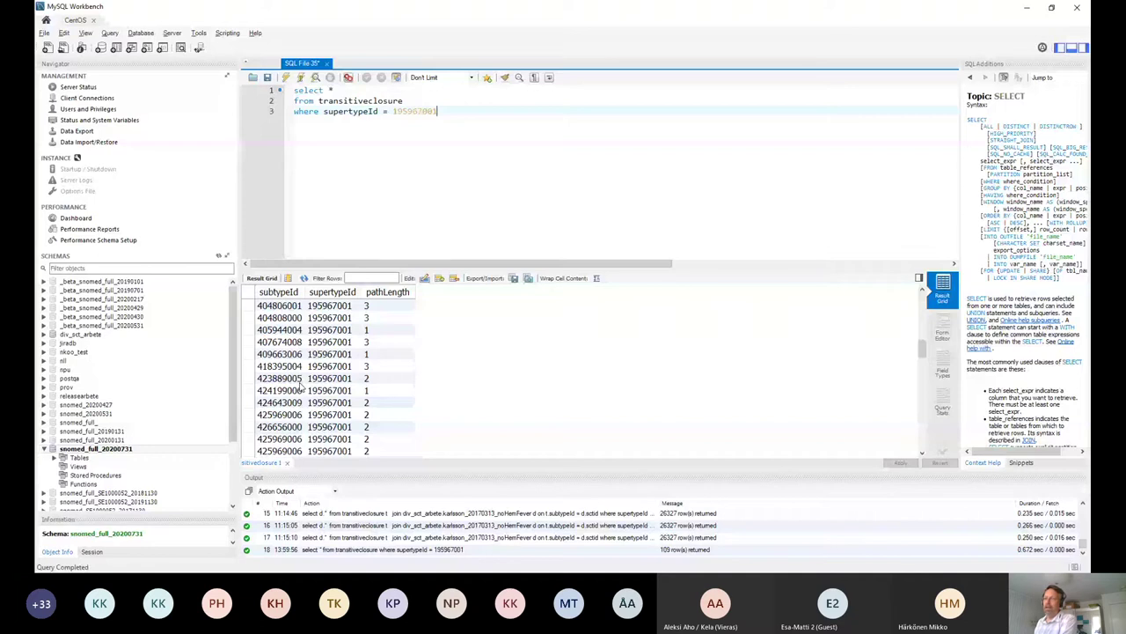
scroll(301, 384, down, 15)
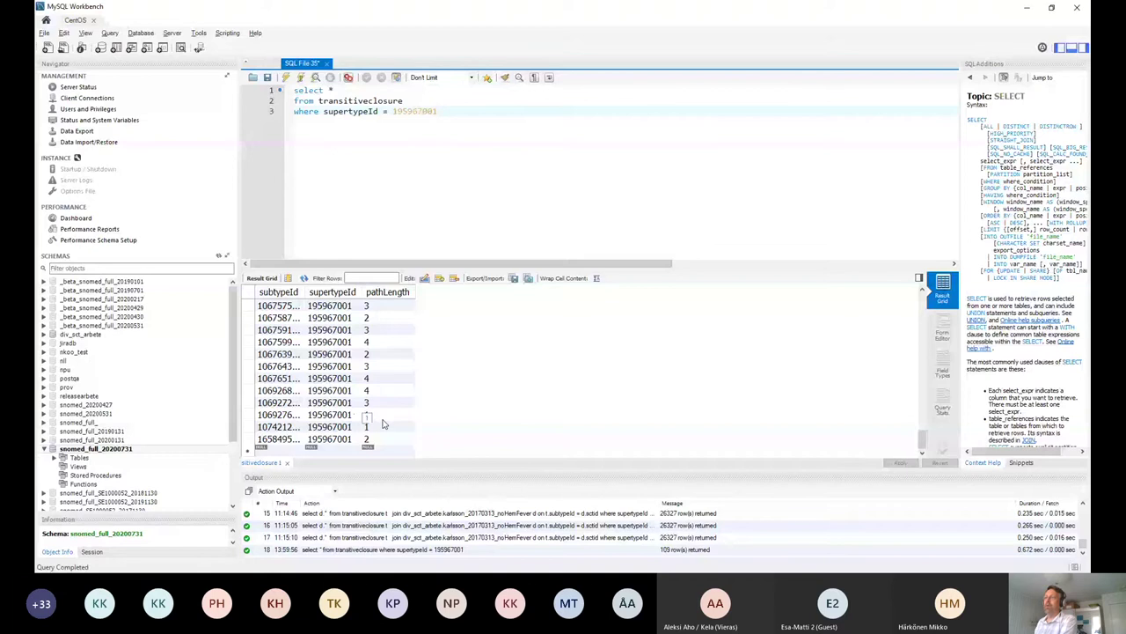
scroll(383, 424, up, 10)
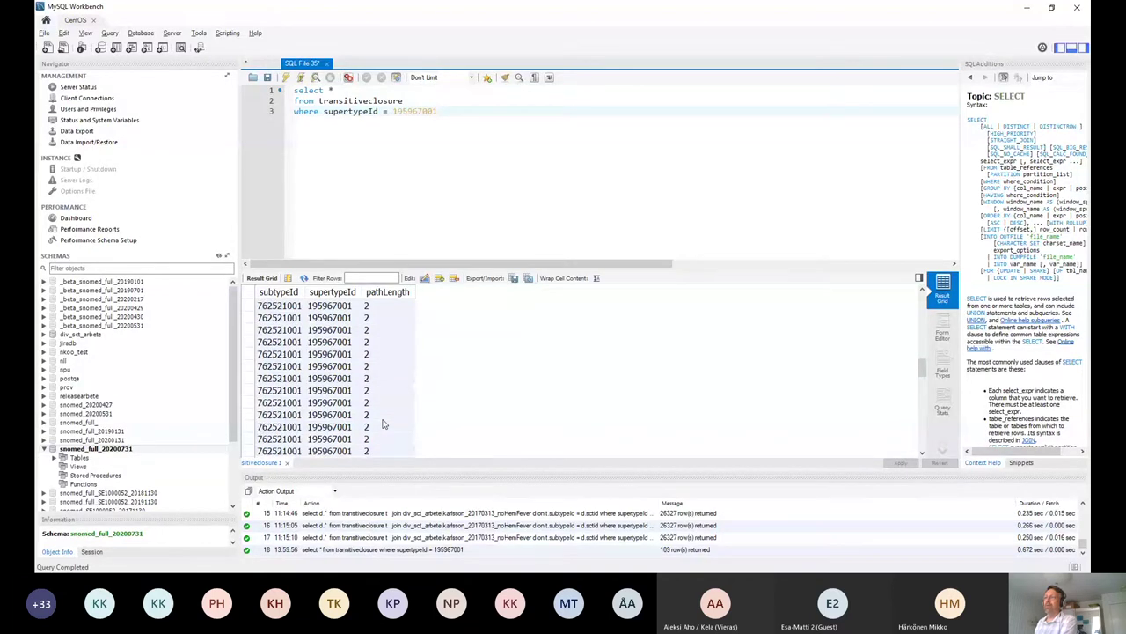
- Sort the result rows by ascending pathLength and examine the subtypes at each path length down to the last row
scroll(383, 424, up, 5)
scroll(478, 327, up, 10)
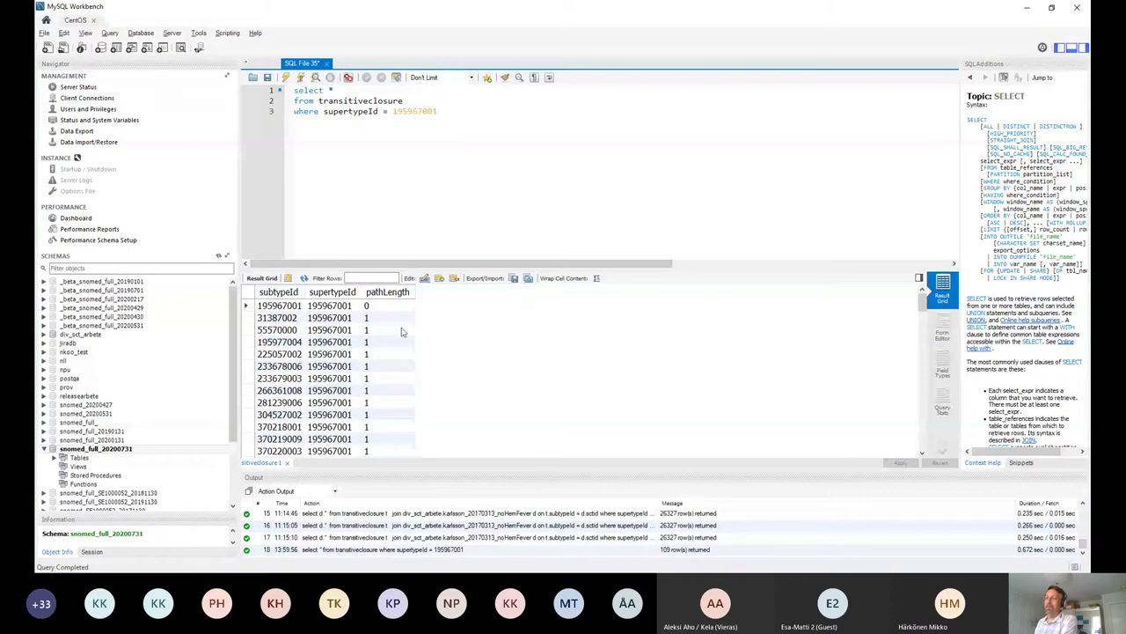
scroll(381, 321, down, 10)
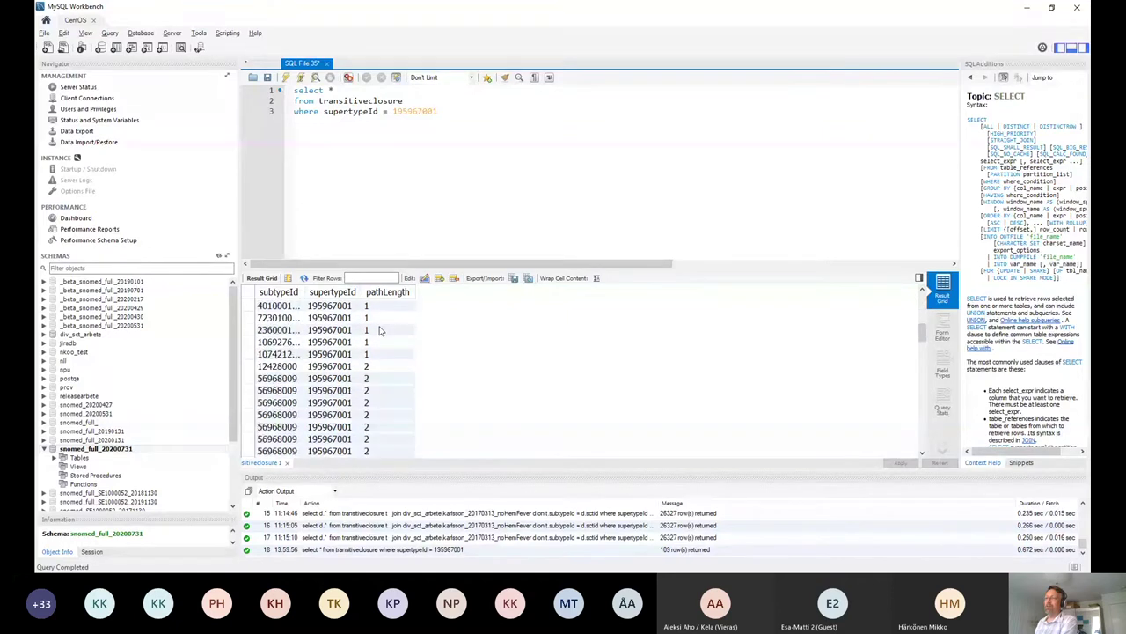
scroll(381, 330, down, 4)
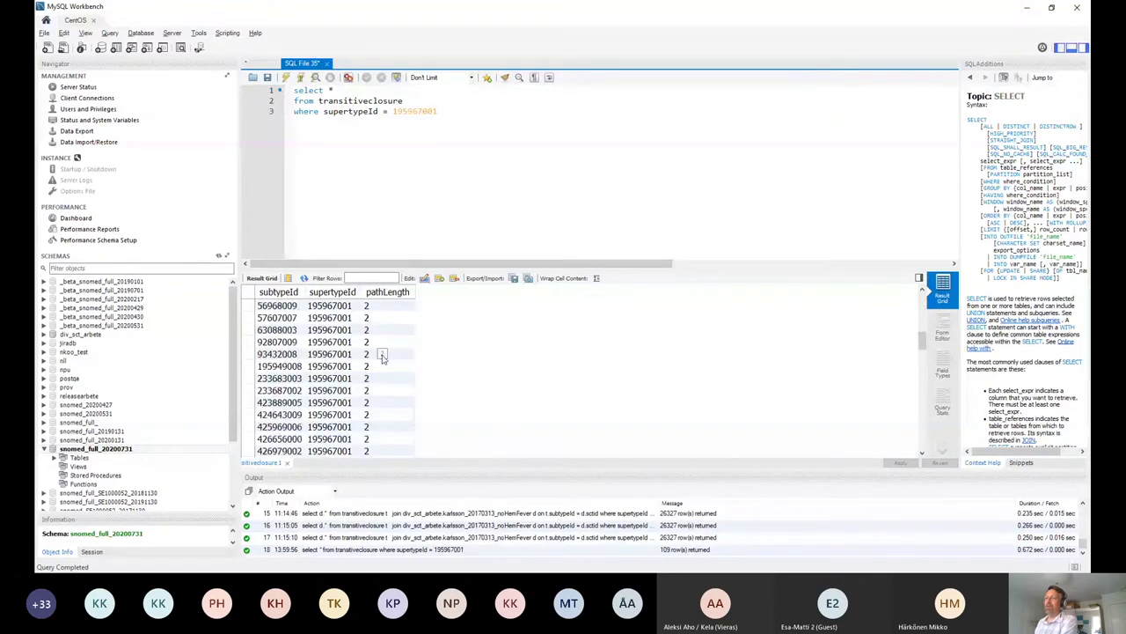
scroll(385, 362, down, 8)
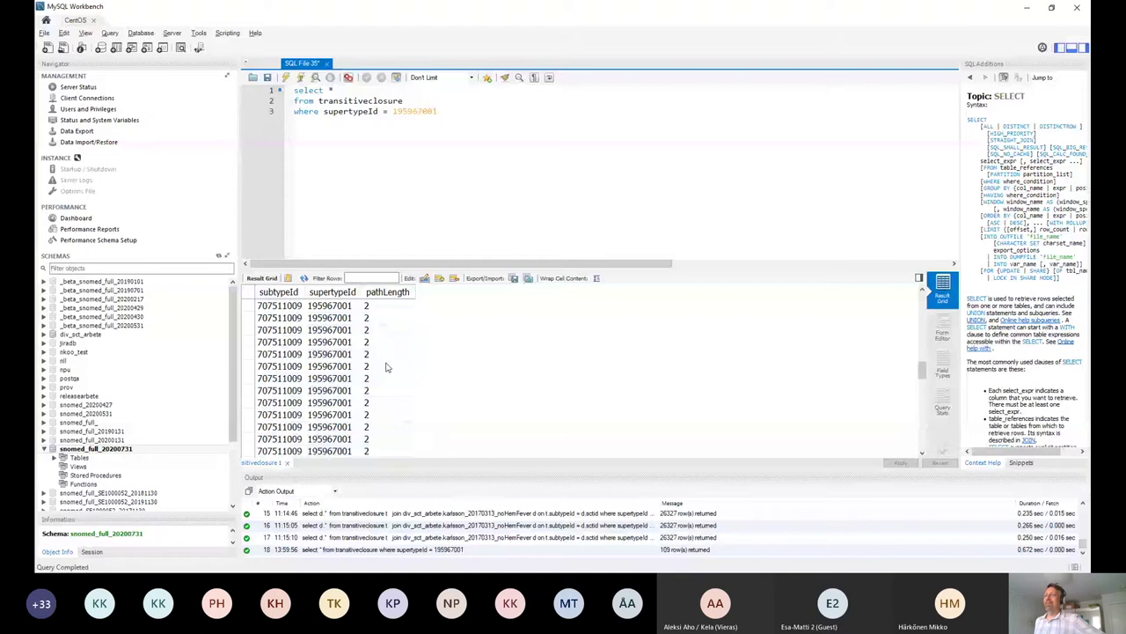
scroll(386, 366, down, 5)
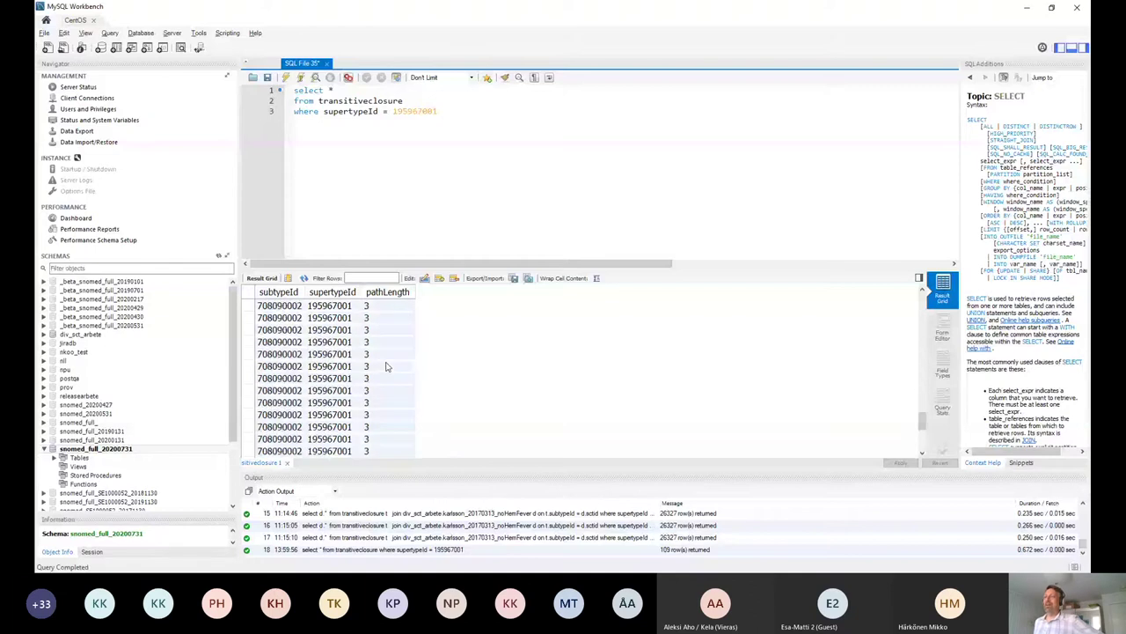
scroll(387, 366, down, 5)
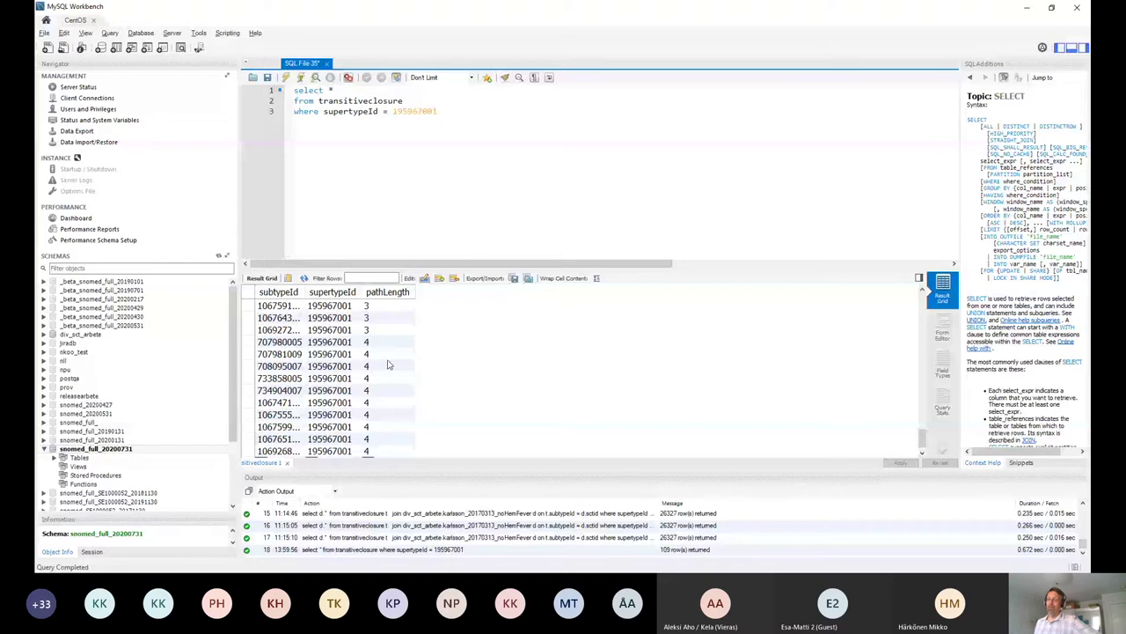
scroll(423, 442, down, 1)
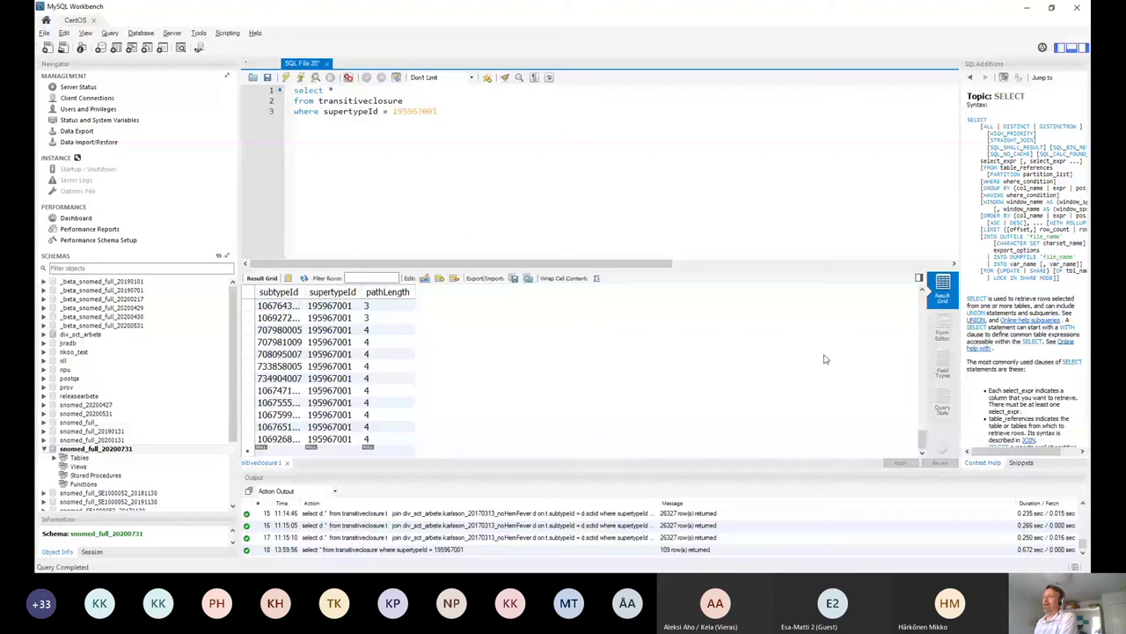
- Switch to the other open query, which joins the transitive closure with patient data for asthma, and run it
click(260, 66)
click(508, 135)
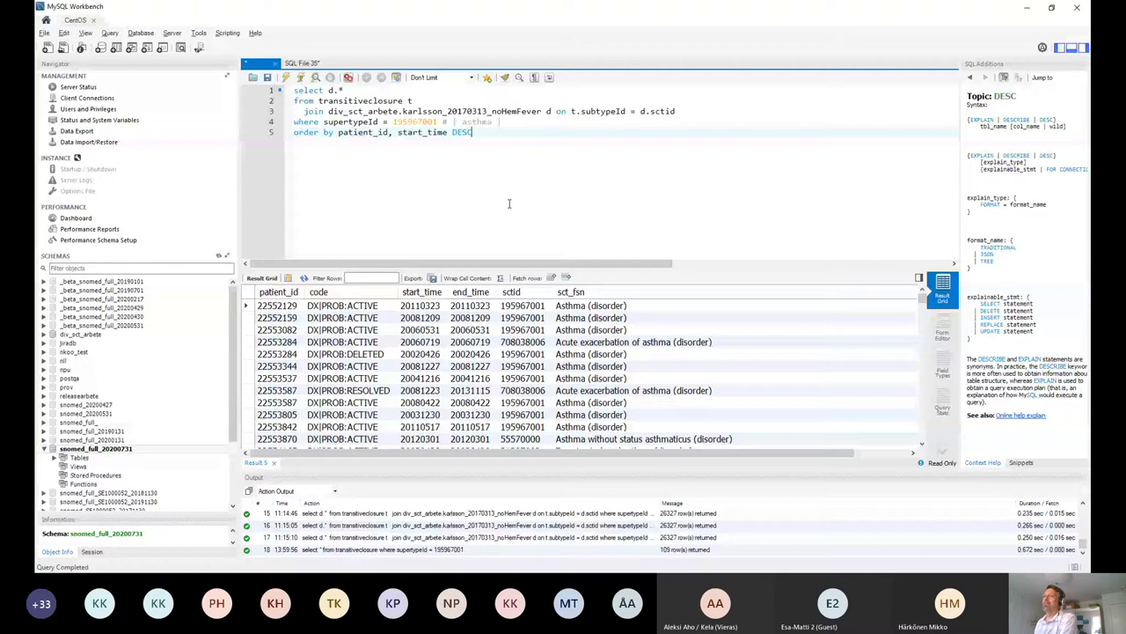
key(ctrl+Return)
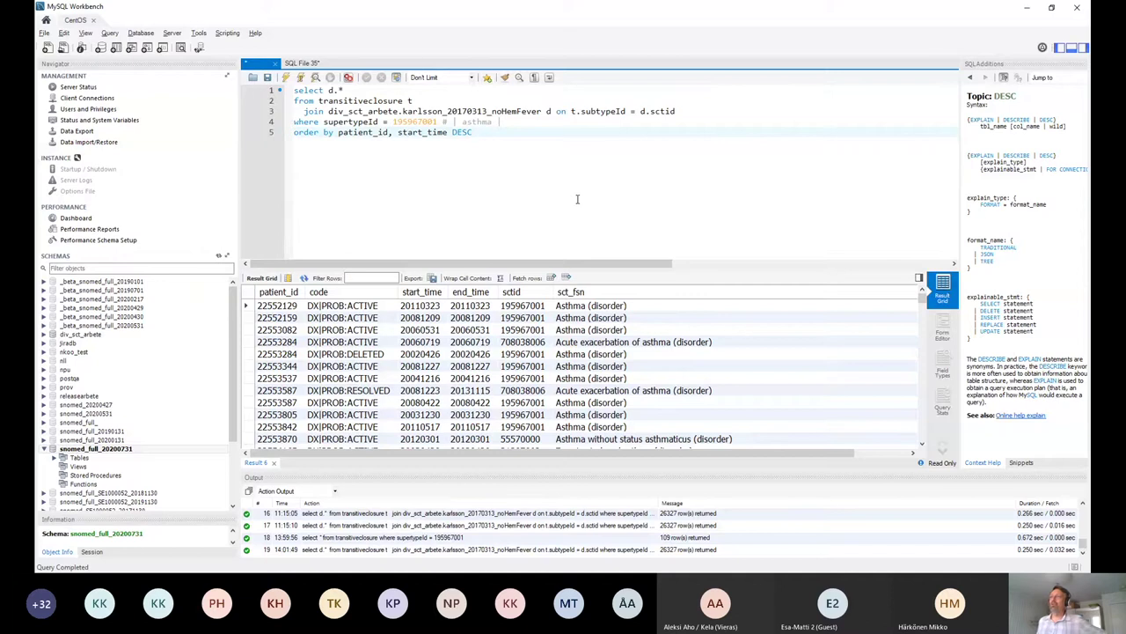
- Highlight in turn the transitiveclosure source, the joined patient data table and the supertypeId code 195967001 in the query text
drag(318, 101, 414, 99)
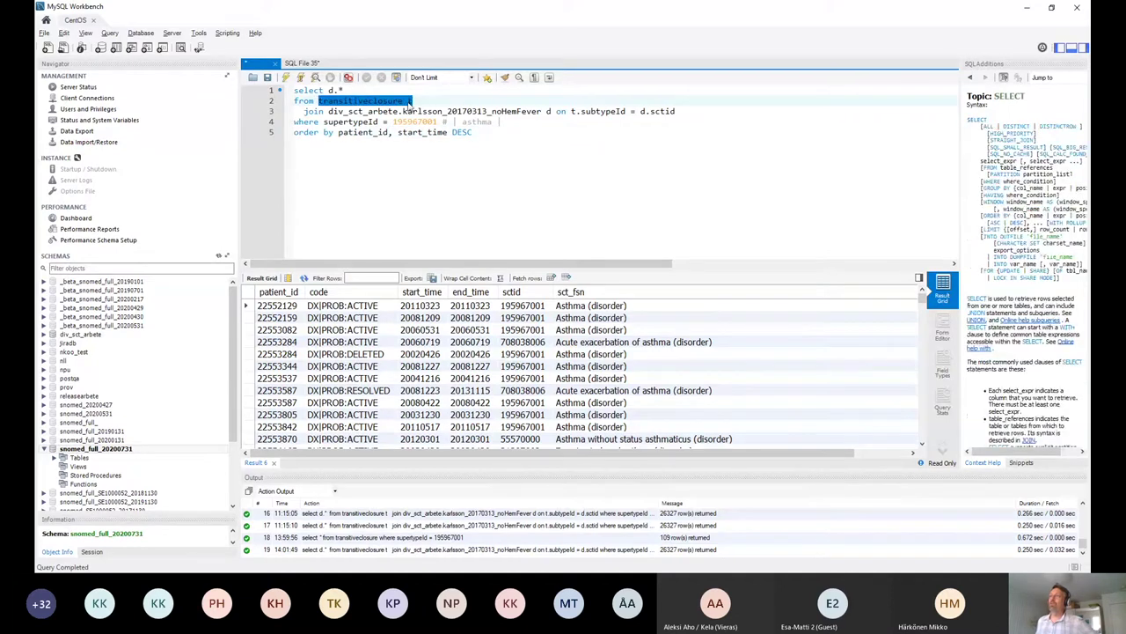
drag(328, 111, 546, 110)
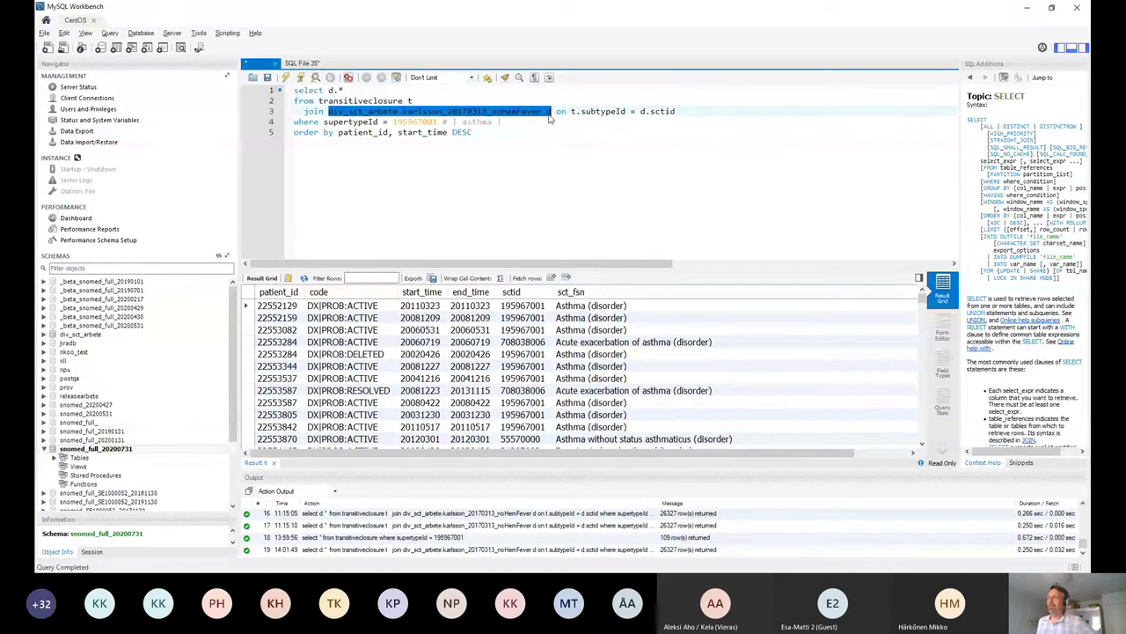
click(547, 112)
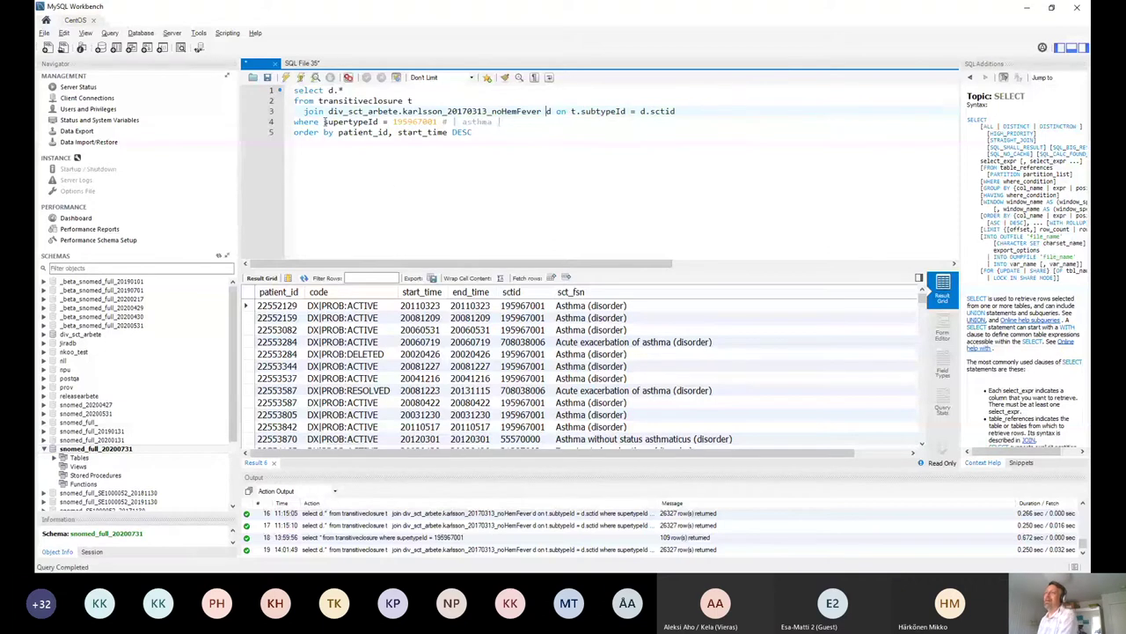
double_click(433, 121)
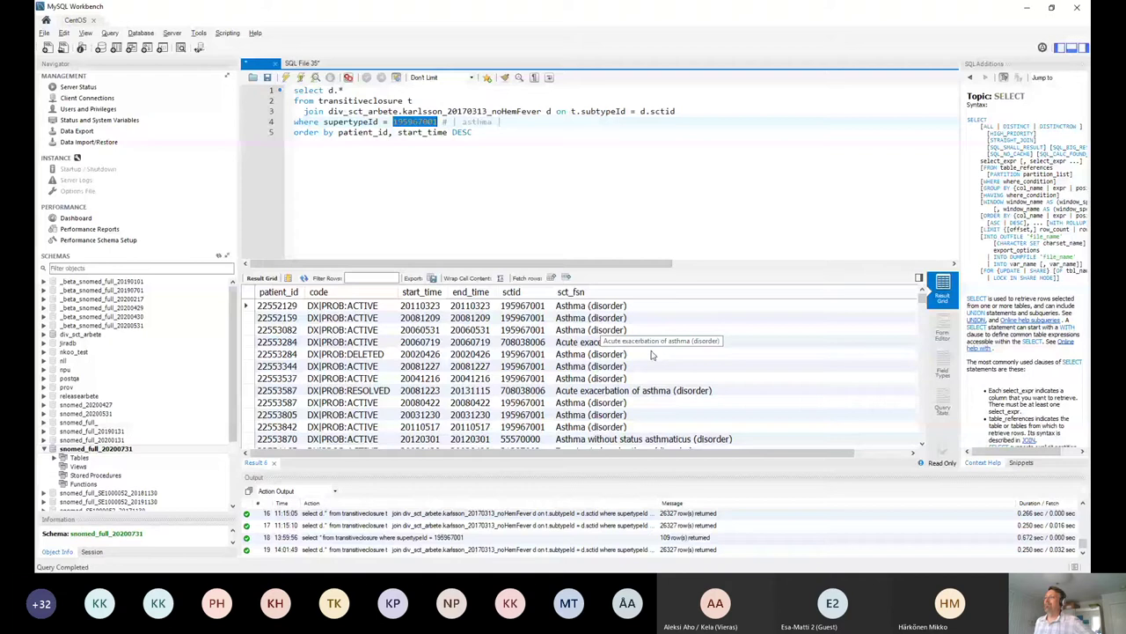
- Look through the returned patient records, comparing their sctid codes and the asthma disorder names in sct_fsn
scroll(652, 355, down, 3)
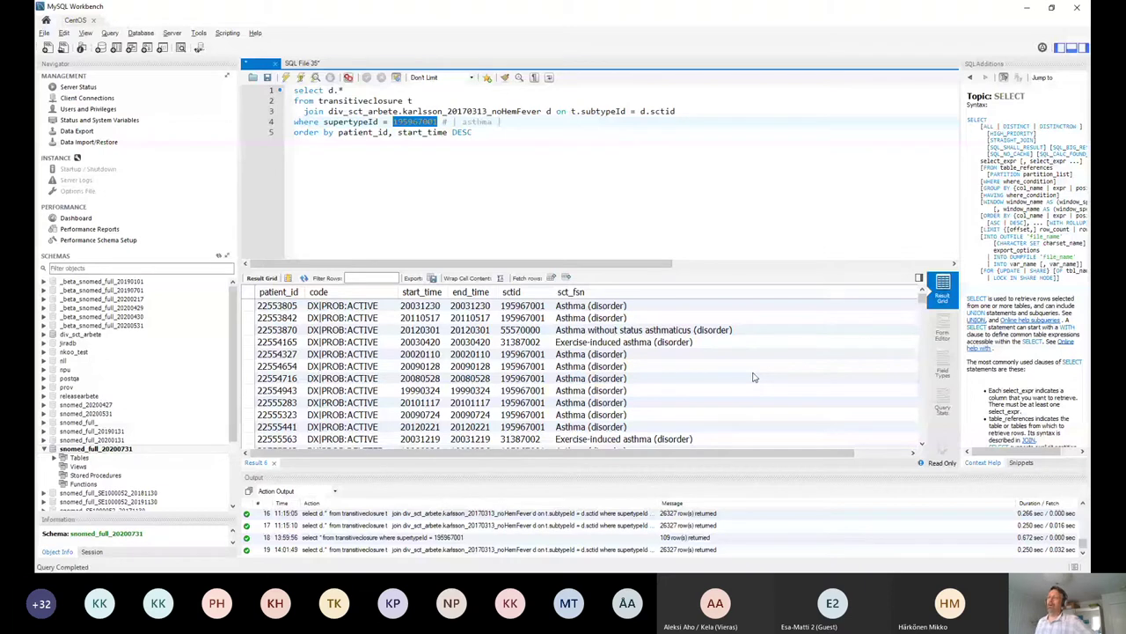
scroll(753, 377, up, 3)
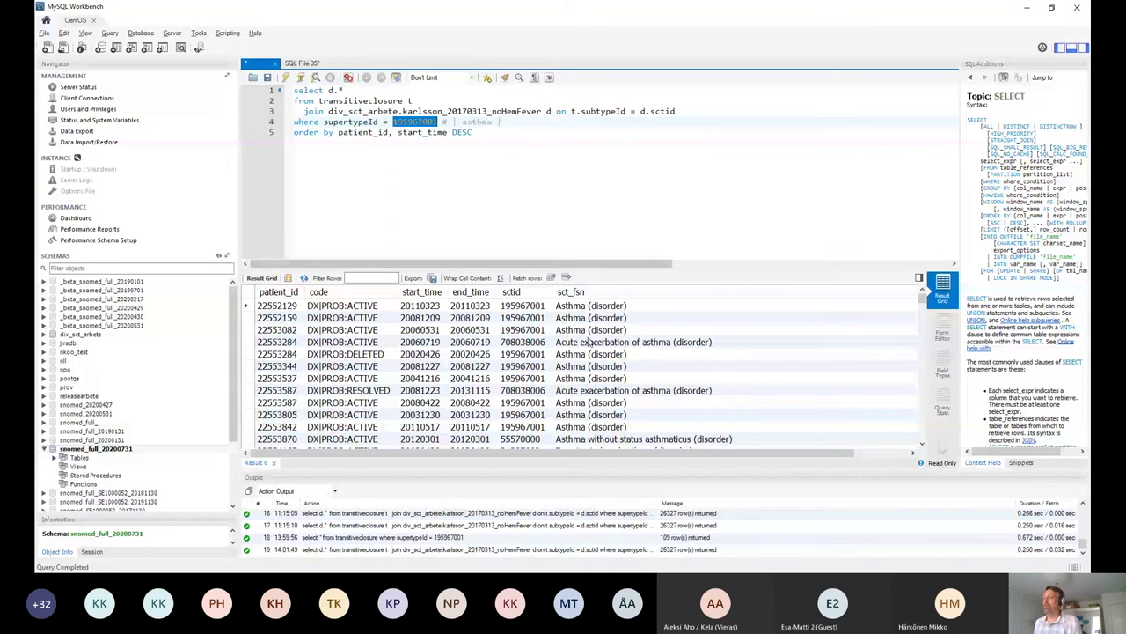
scroll(745, 394, down, 10)
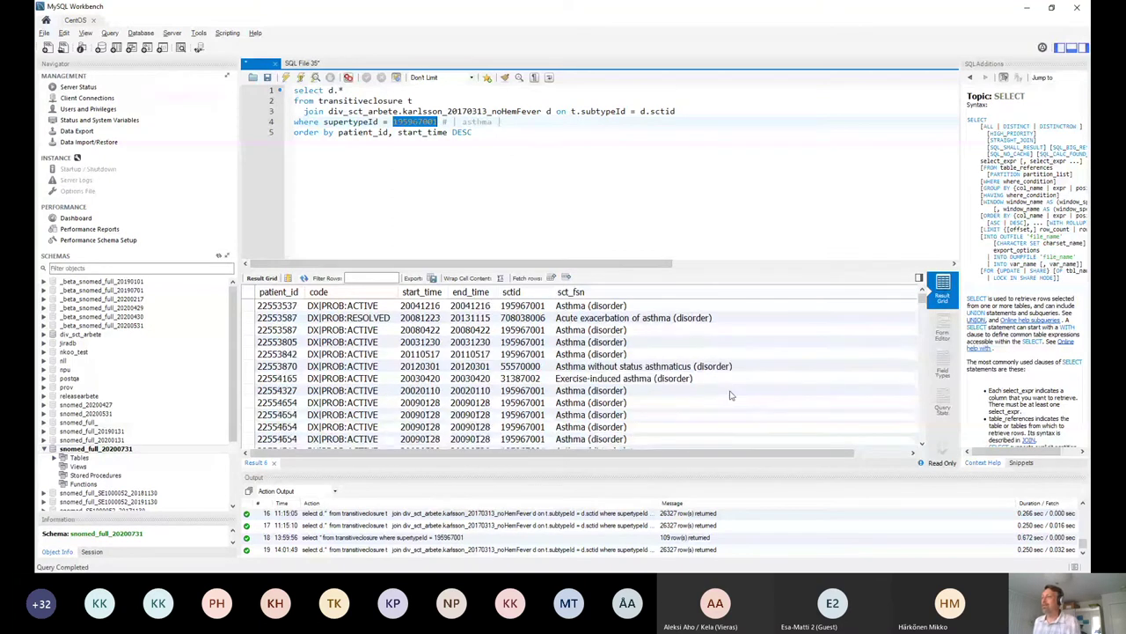
scroll(745, 394, down, 10)
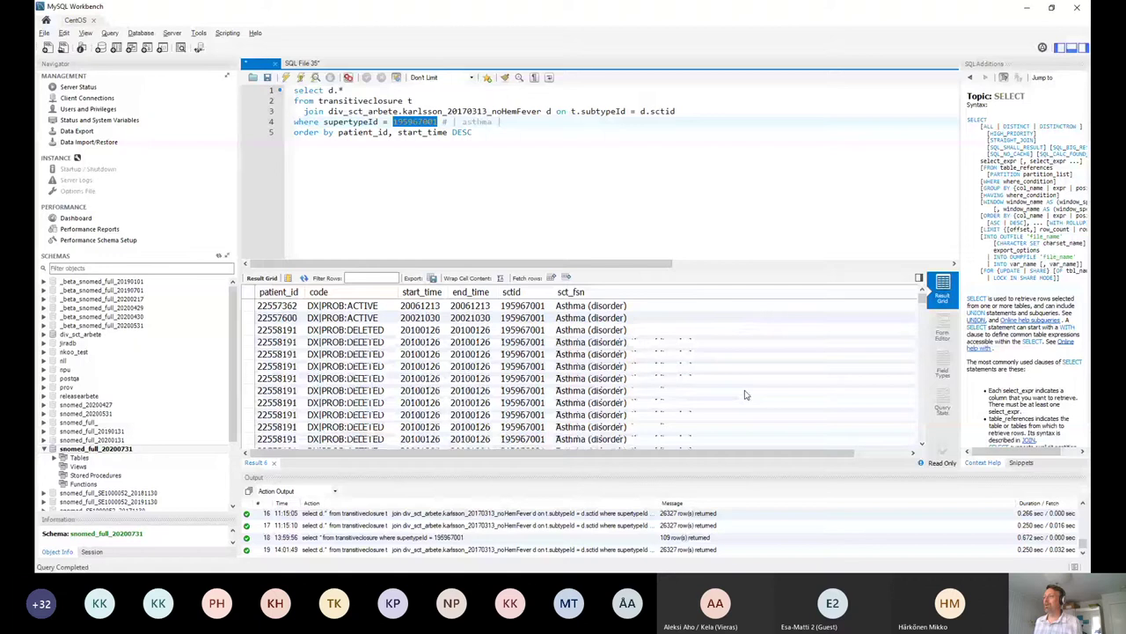
- Browse further down the asthma patient records, checking the sct_fsn subtypes, and return to the first rows
scroll(745, 394, down, 5)
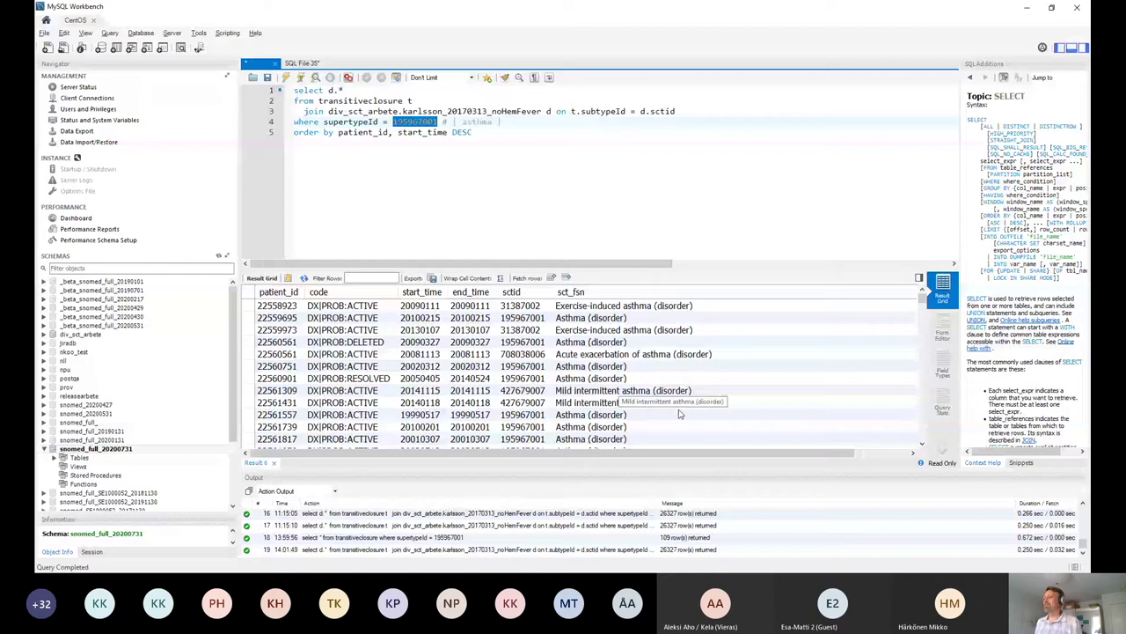
scroll(679, 413, down, 5)
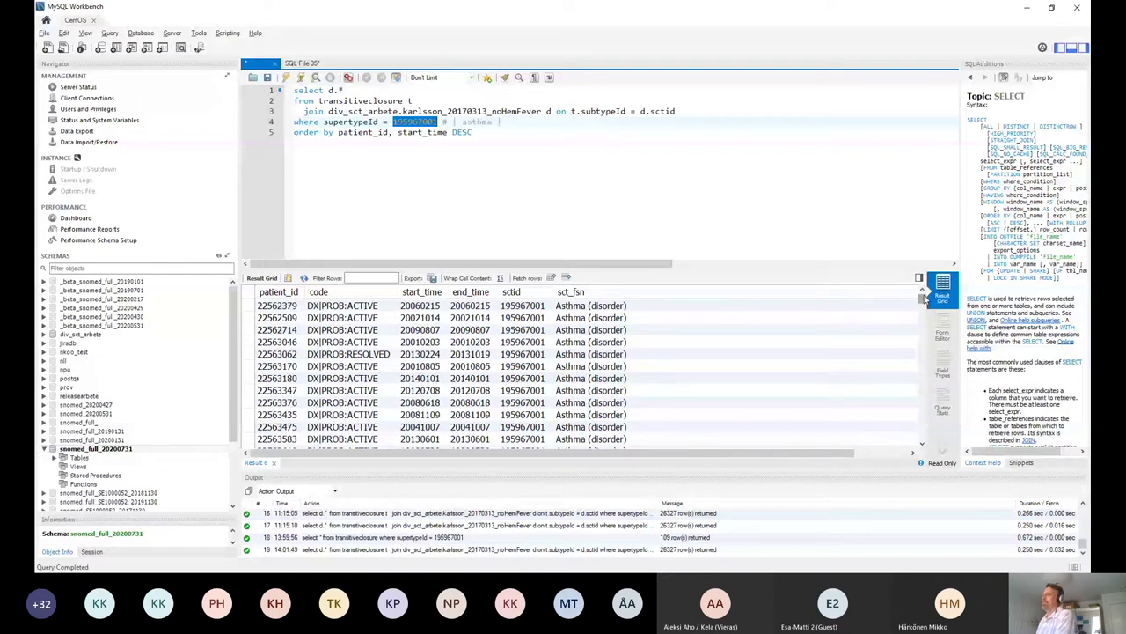
scroll(708, 329, up, 3)
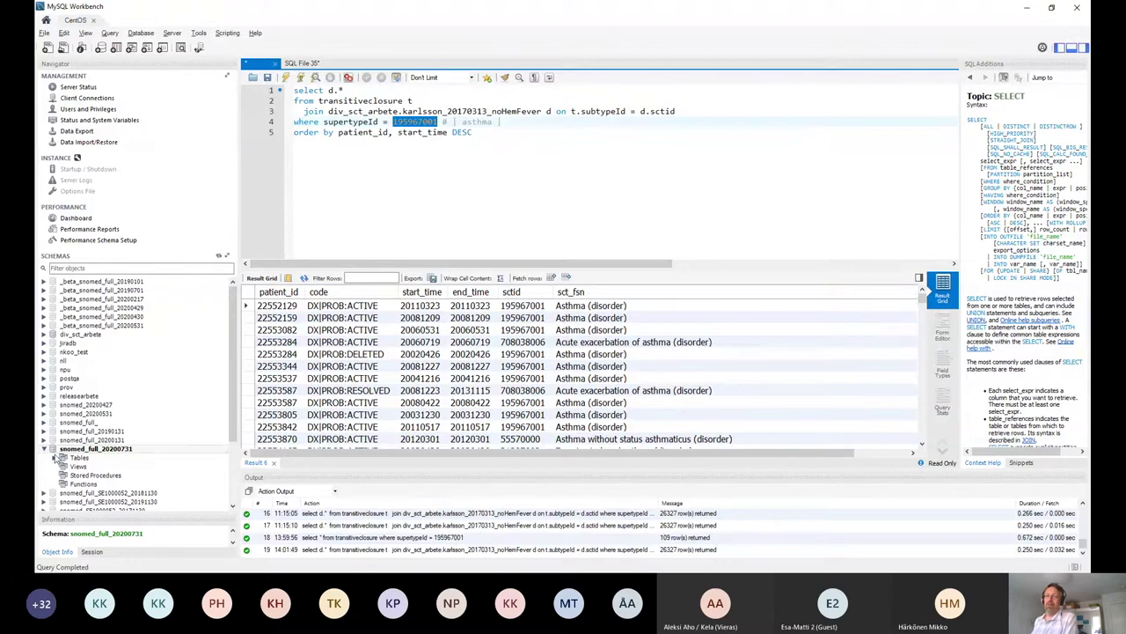
- Expand the tables of the snomed_full_20200731 schema and view the list down to transitiveclosure
click(54, 458)
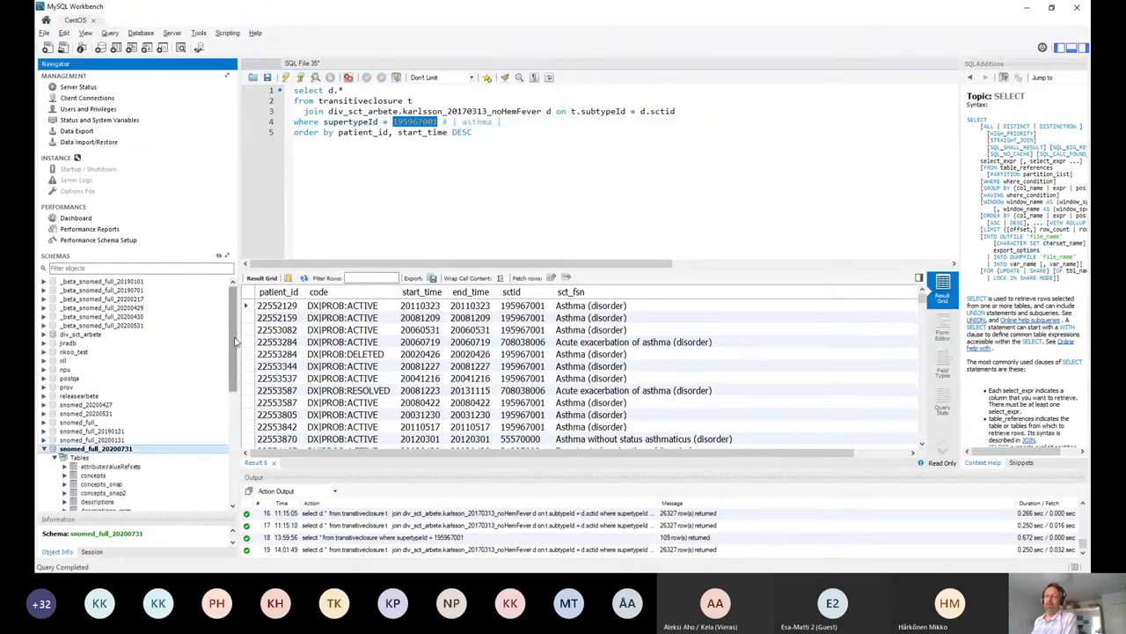
scroll(230, 346, down, 3)
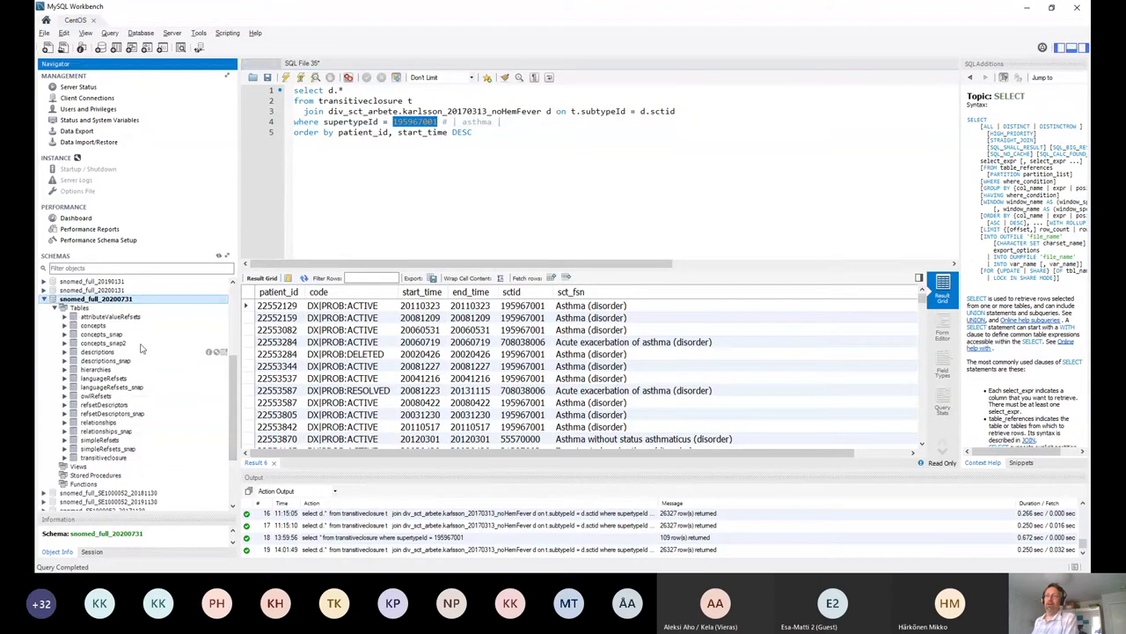
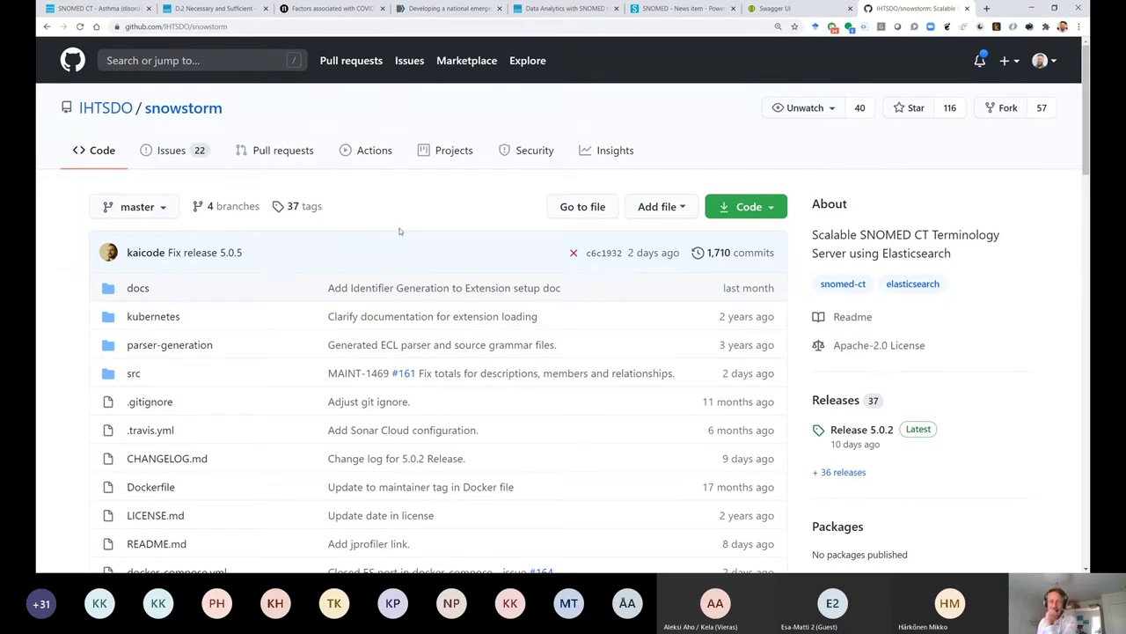
- Read the Snowstorm repository's README, covering its read-only and authoring uses, features and the Documentation links for setup and use
scroll(409, 235, down, 1)
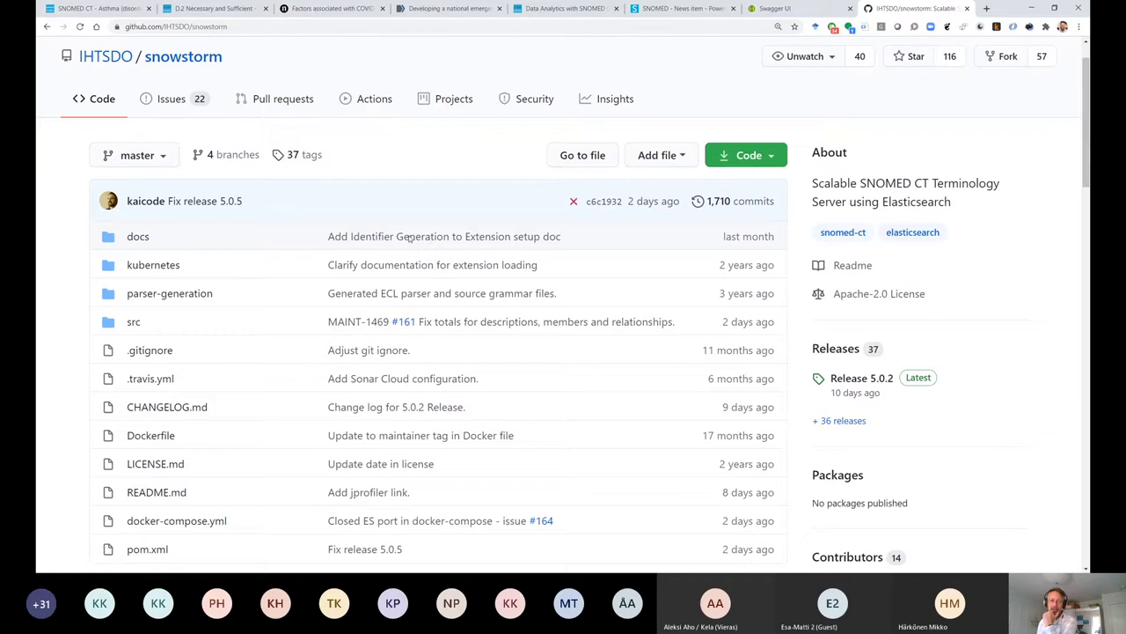
scroll(408, 238, down, 6)
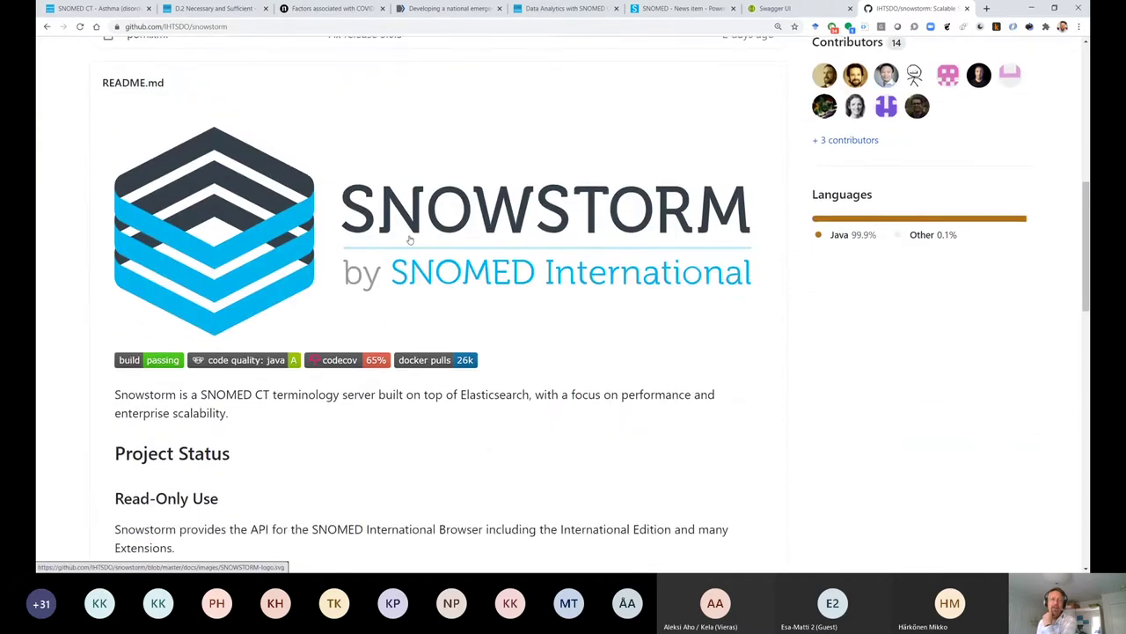
scroll(409, 238, down, 1)
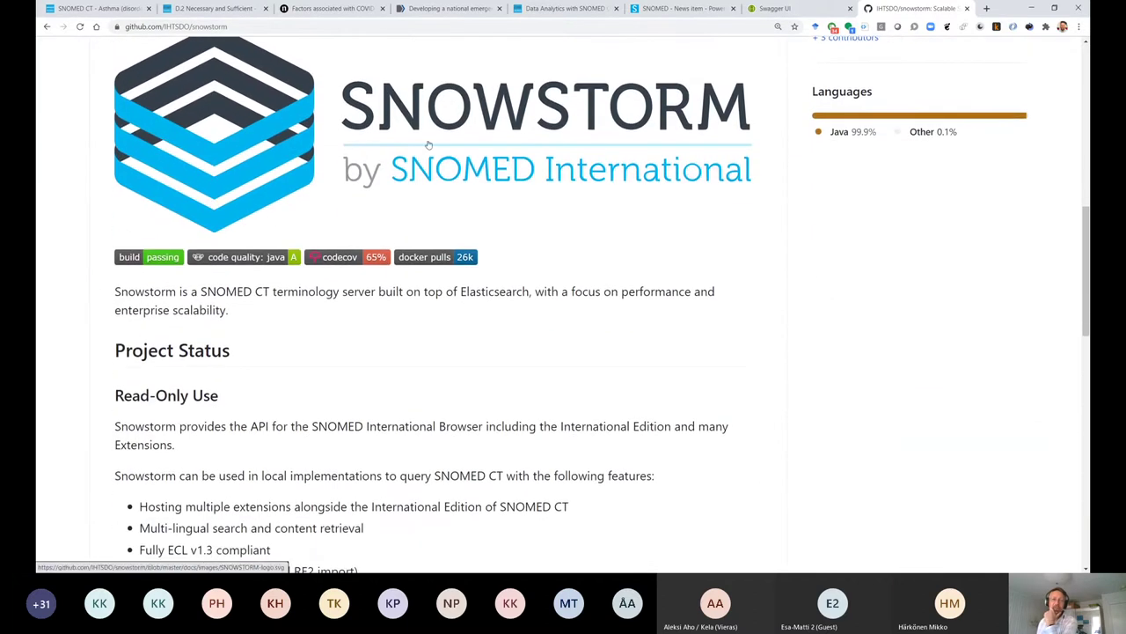
scroll(330, 307, down, 1)
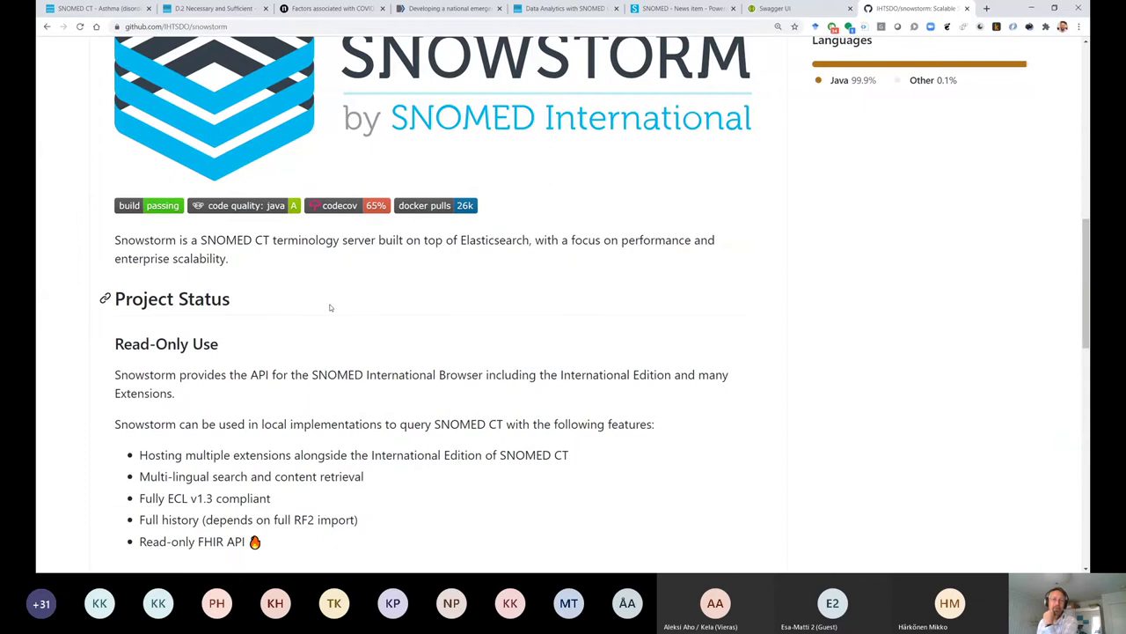
scroll(330, 307, down, 1)
scroll(330, 306, down, 1)
scroll(330, 302, down, 2)
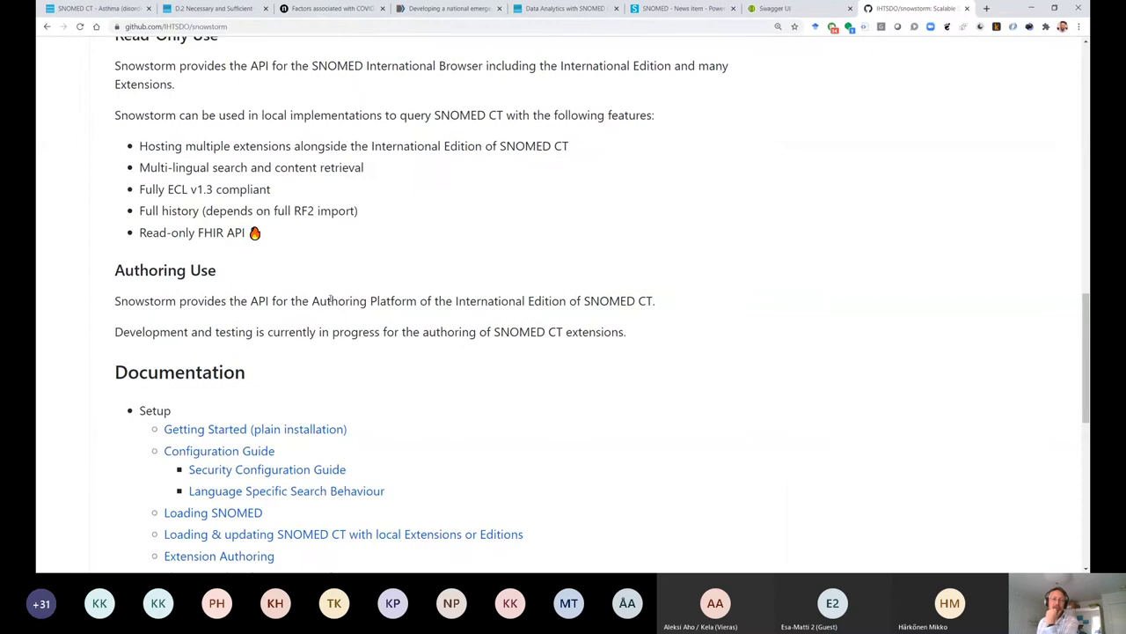
scroll(330, 301, down, 1)
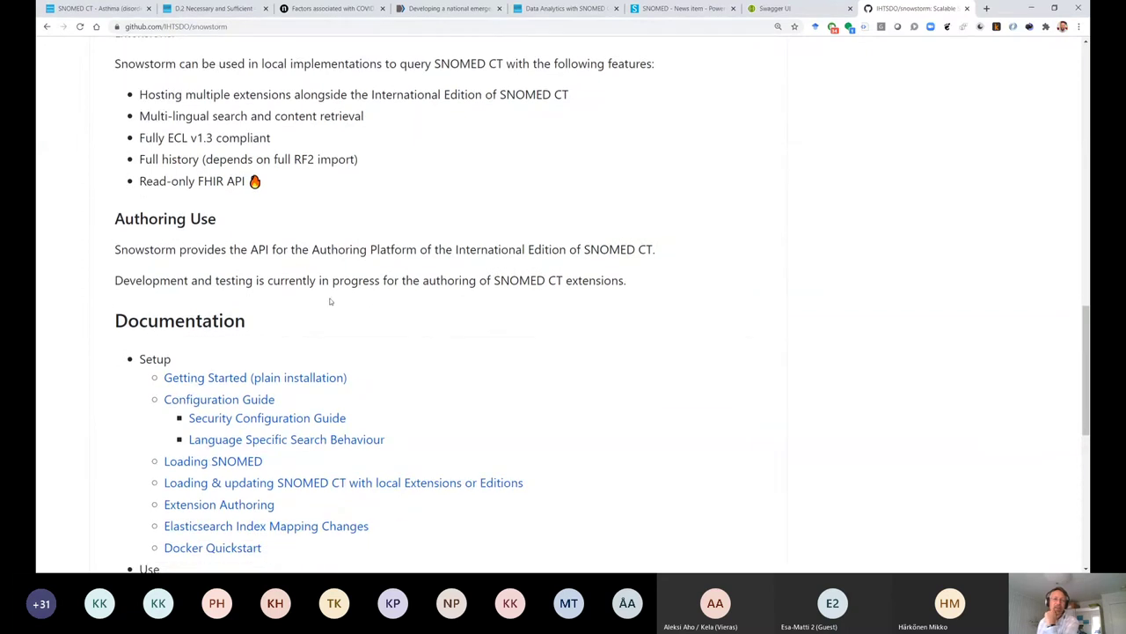
scroll(330, 301, down, 1)
scroll(376, 299, down, 1)
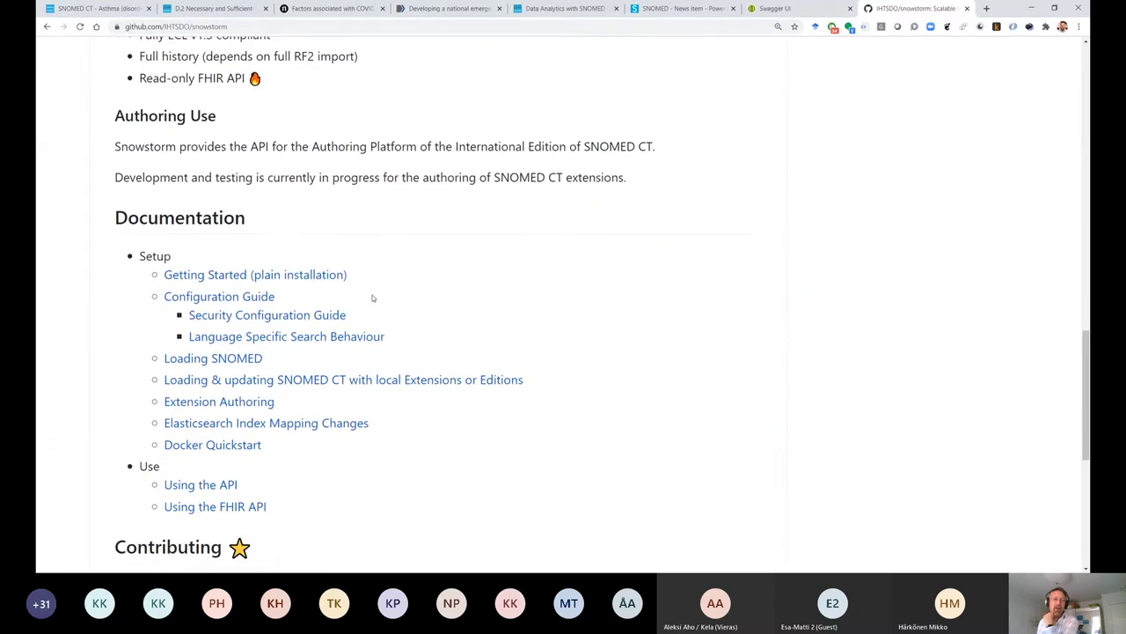
scroll(392, 352, down, 3)
scroll(395, 354, up, 1)
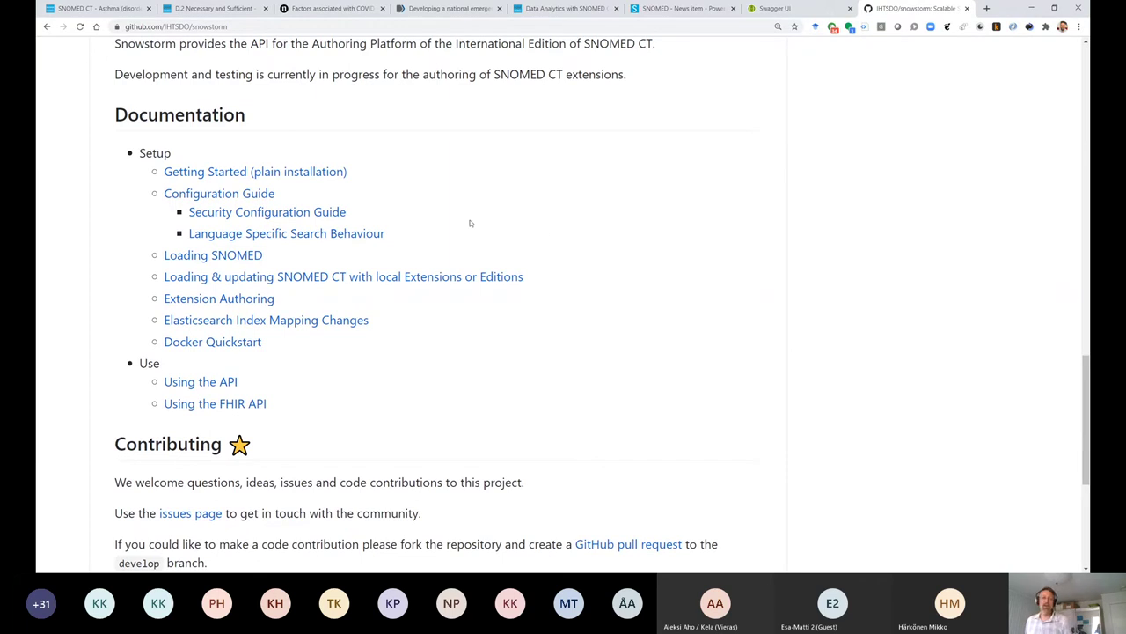
- Open the Getting Started (plain installation) guide and examine its prerequisites, highlighting the memory requirement
click(241, 173)
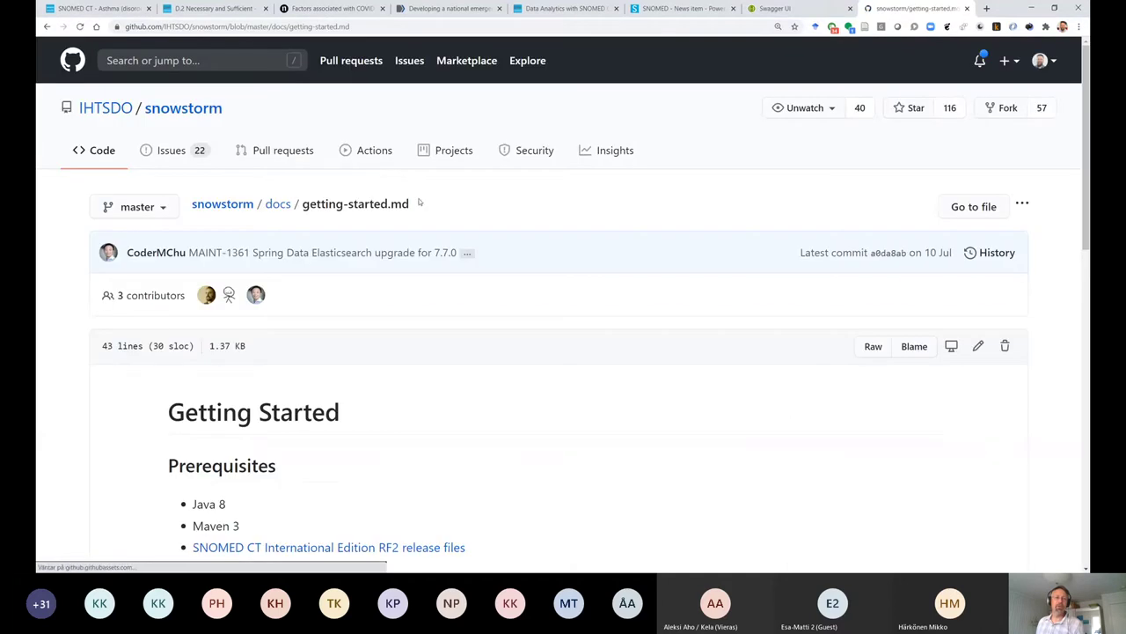
scroll(437, 253, down, 3)
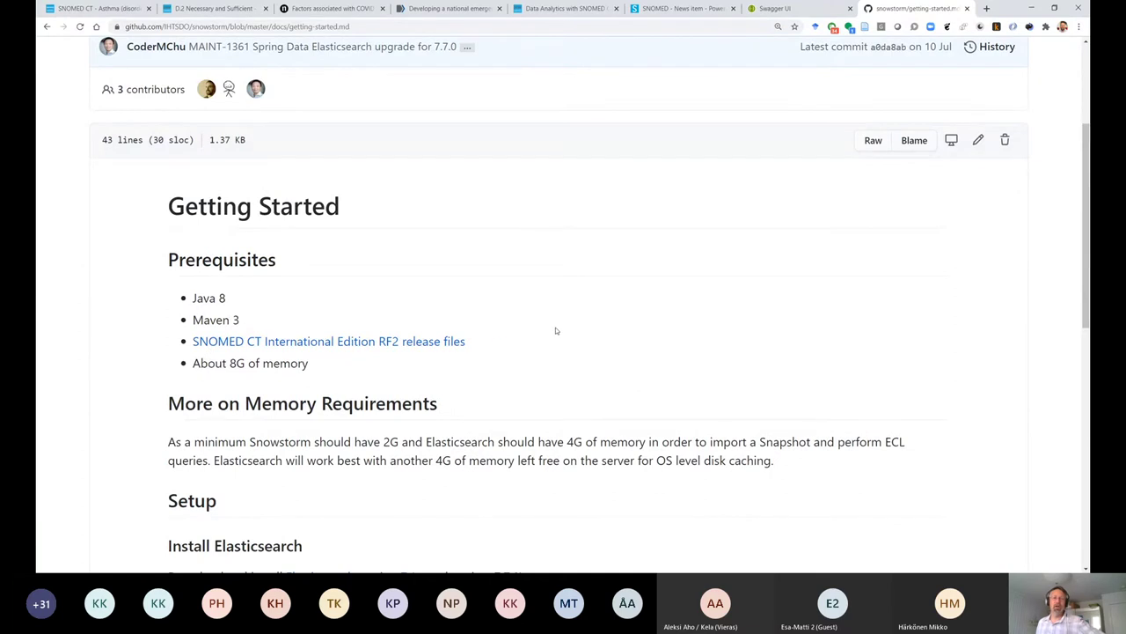
scroll(555, 330, down, 1)
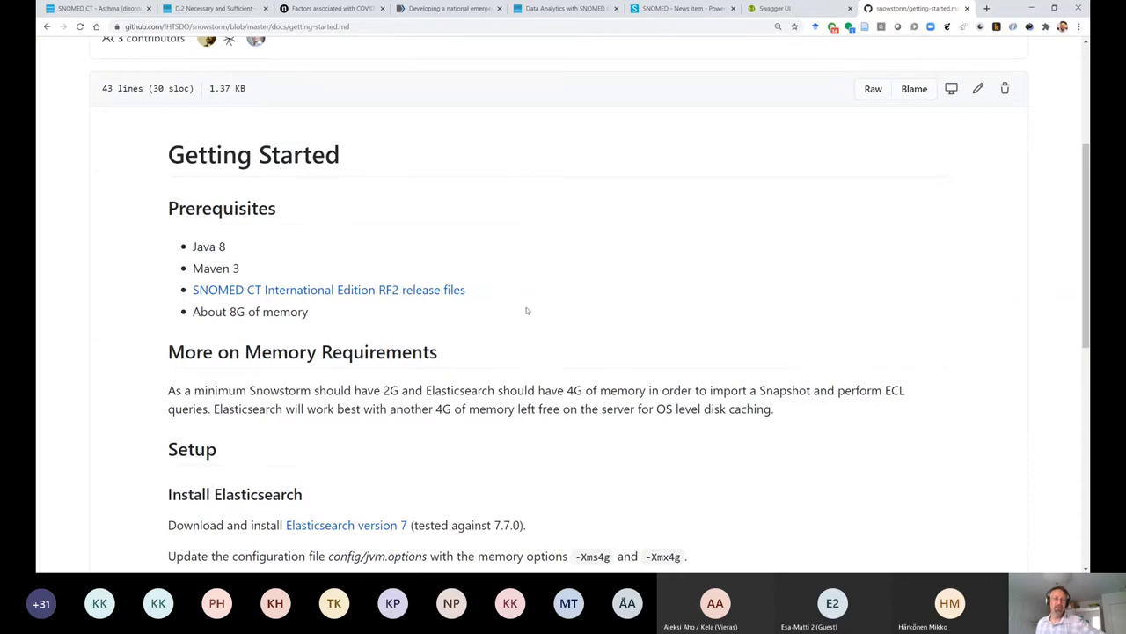
scroll(525, 312, down, 1)
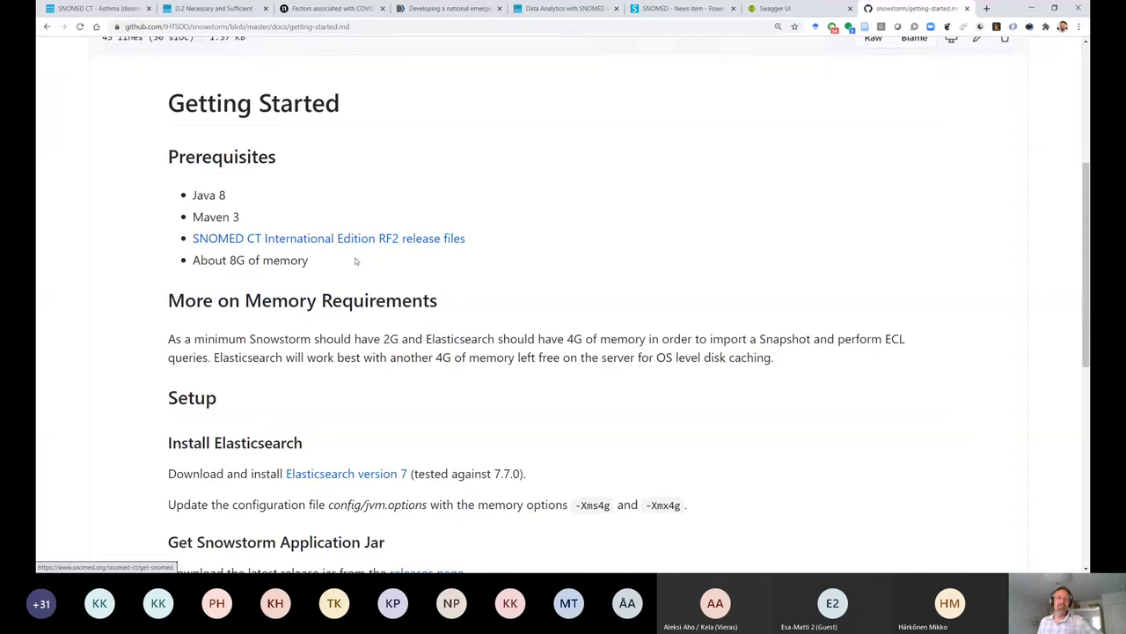
drag(193, 259, 322, 264)
click(328, 264)
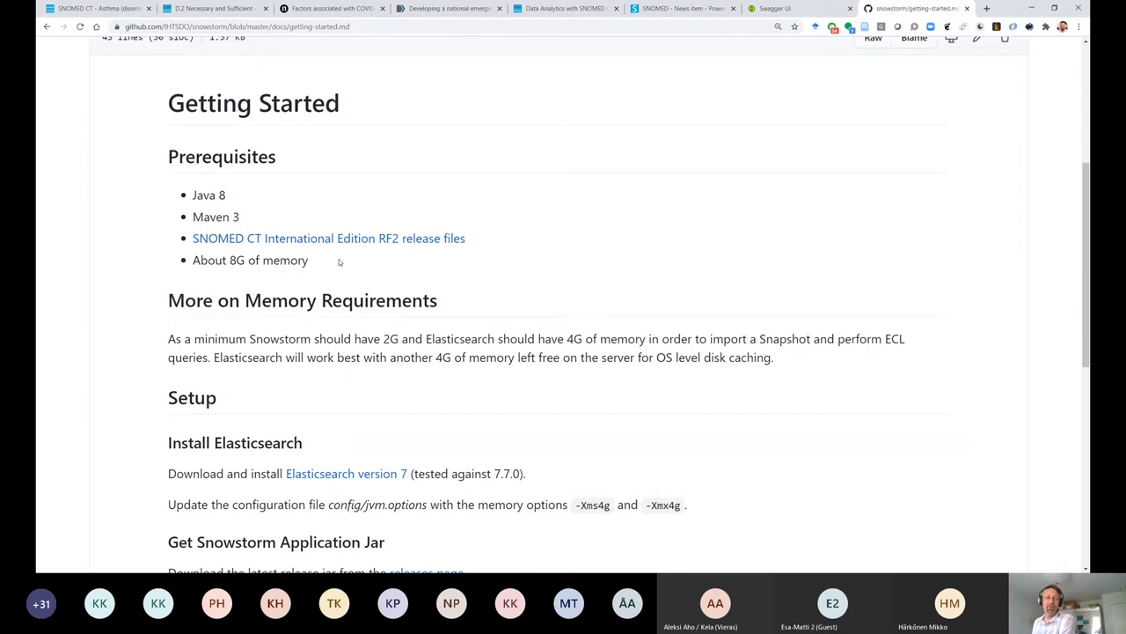
- Read the guide's instructions for installing Elasticsearch, getting the Snowstorm application jar and starting Snowstorm
scroll(339, 261, down, 1)
scroll(339, 258, down, 1)
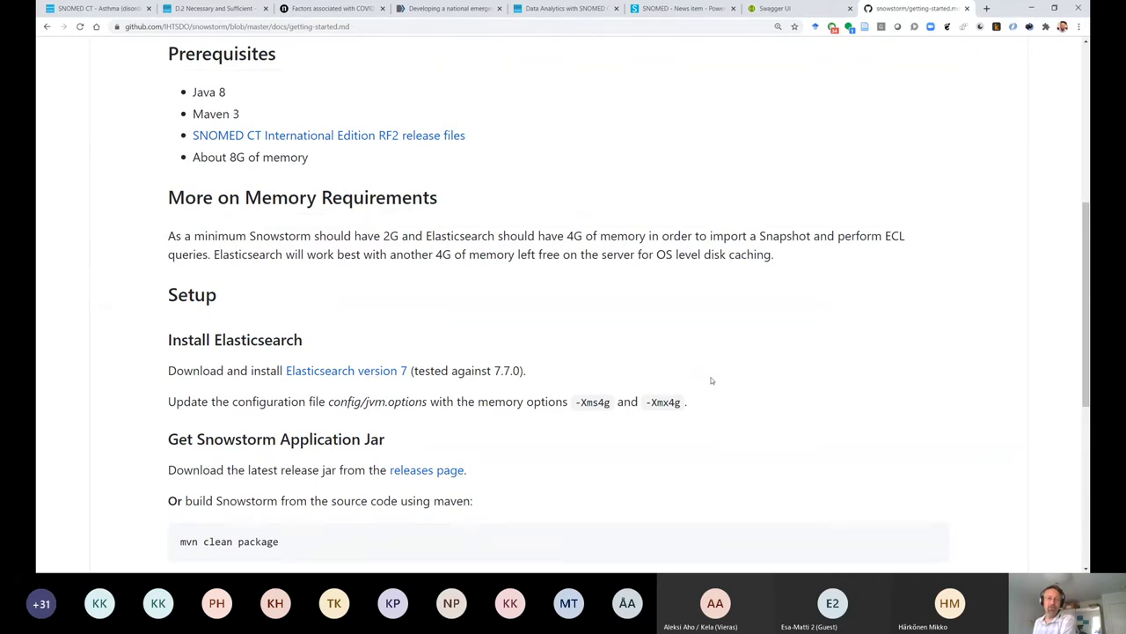
scroll(711, 378, down, 2)
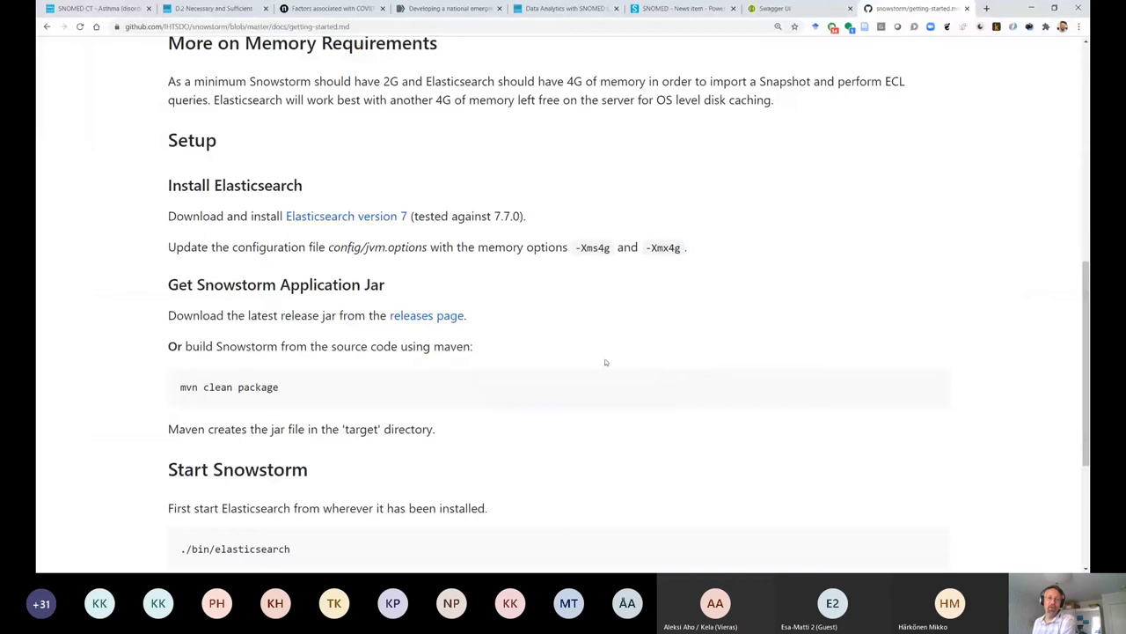
scroll(604, 362, down, 2)
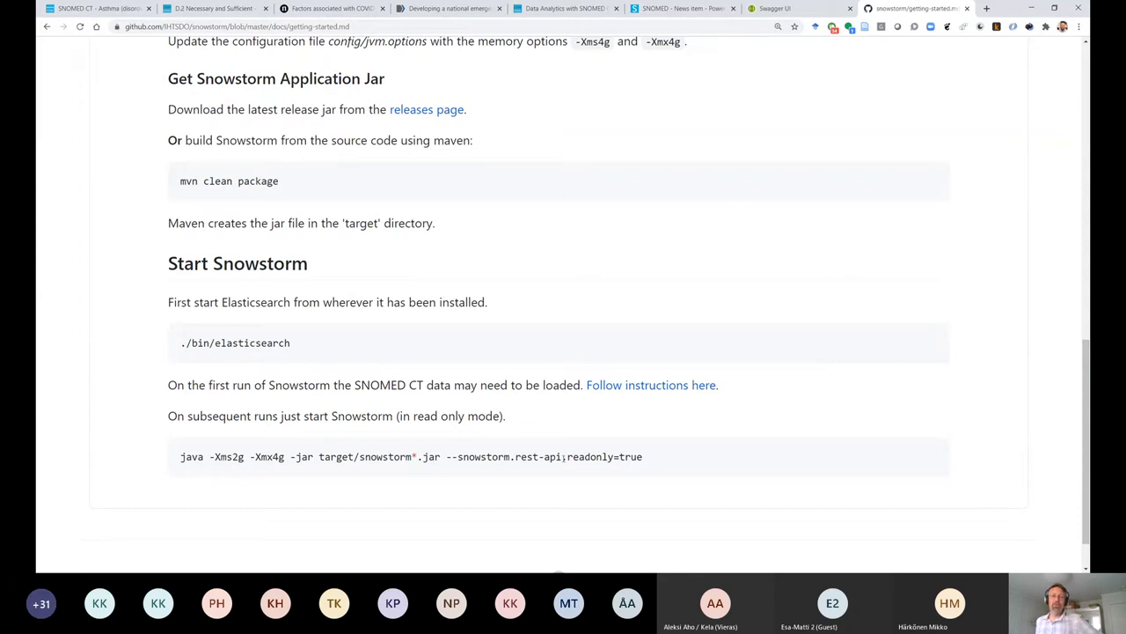
- Go to the repository's docs folder and open the loading-snomed.md guide
scroll(714, 440, up, 9)
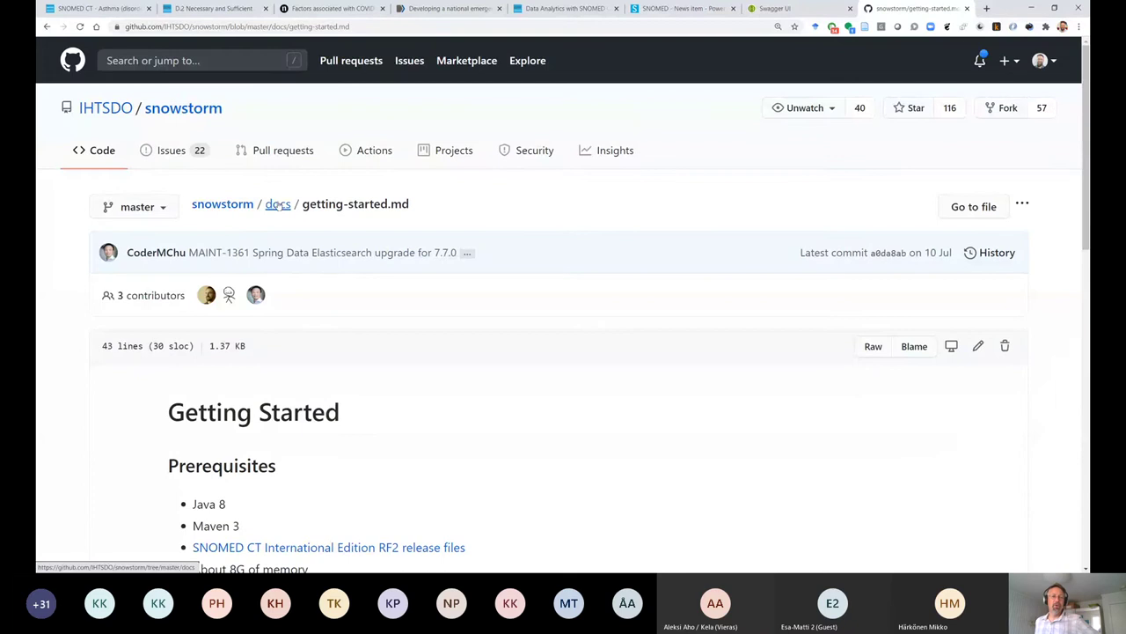
click(278, 204)
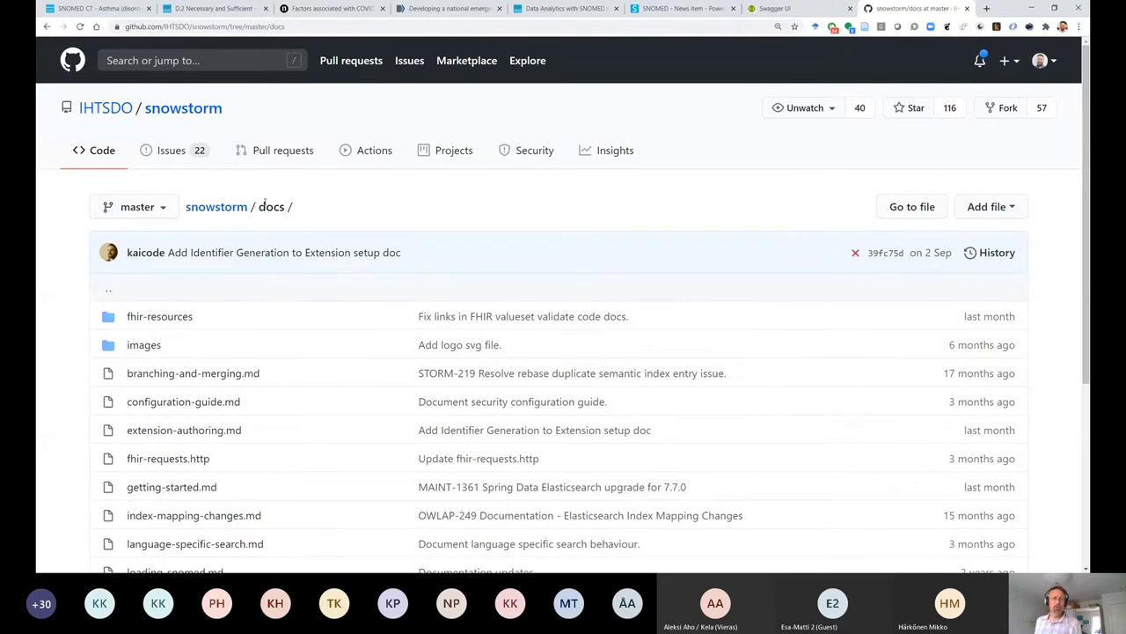
scroll(287, 349, down, 2)
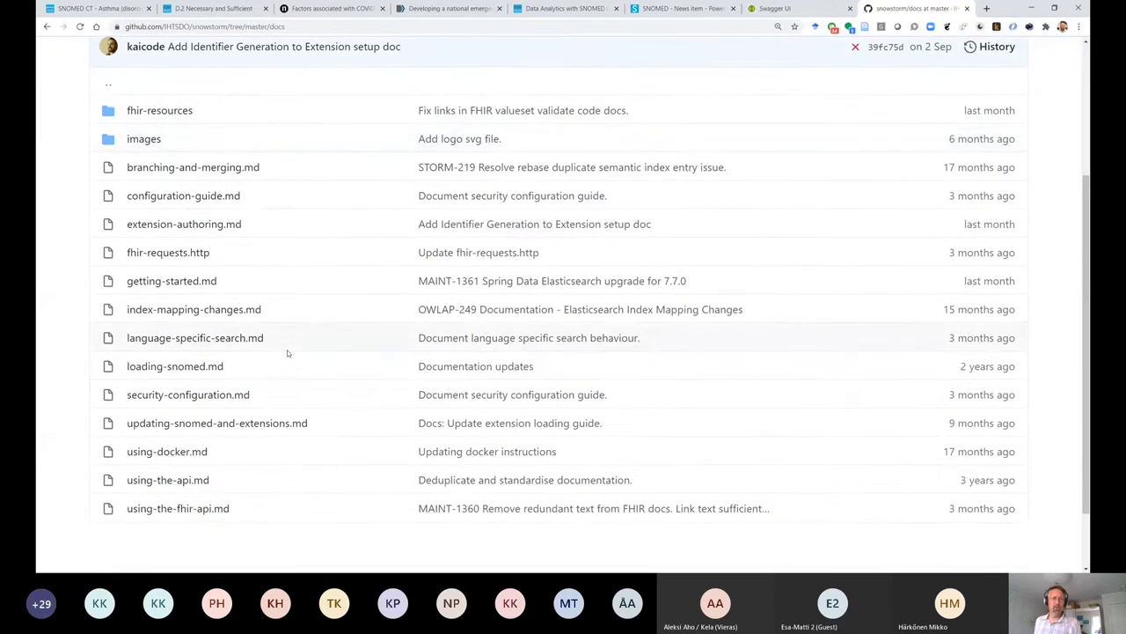
click(188, 367)
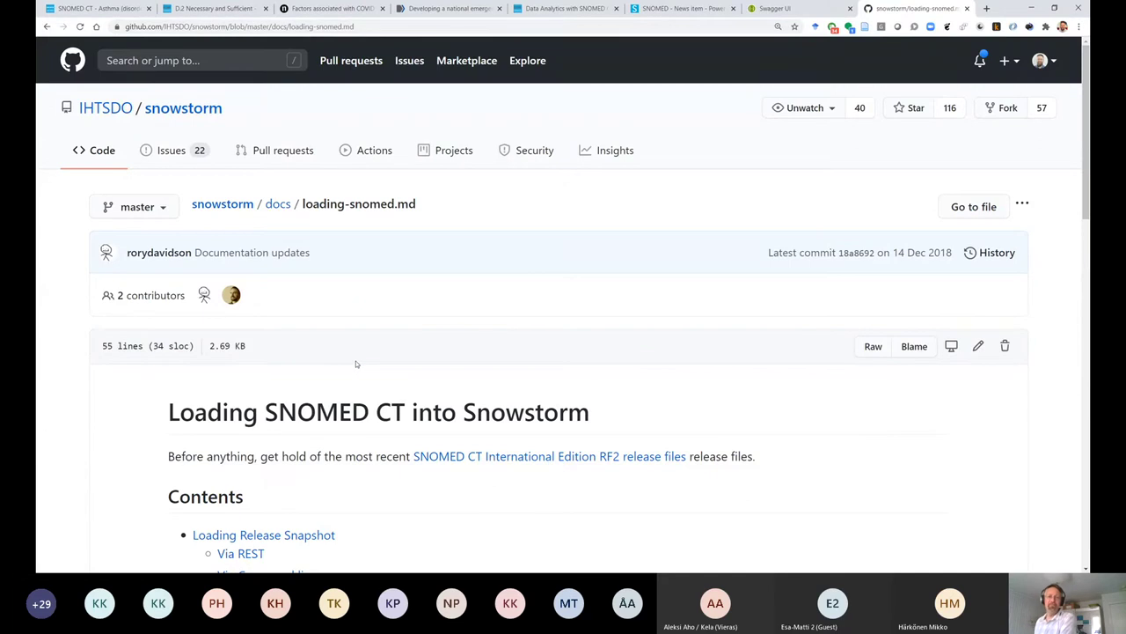
scroll(357, 363, down, 1)
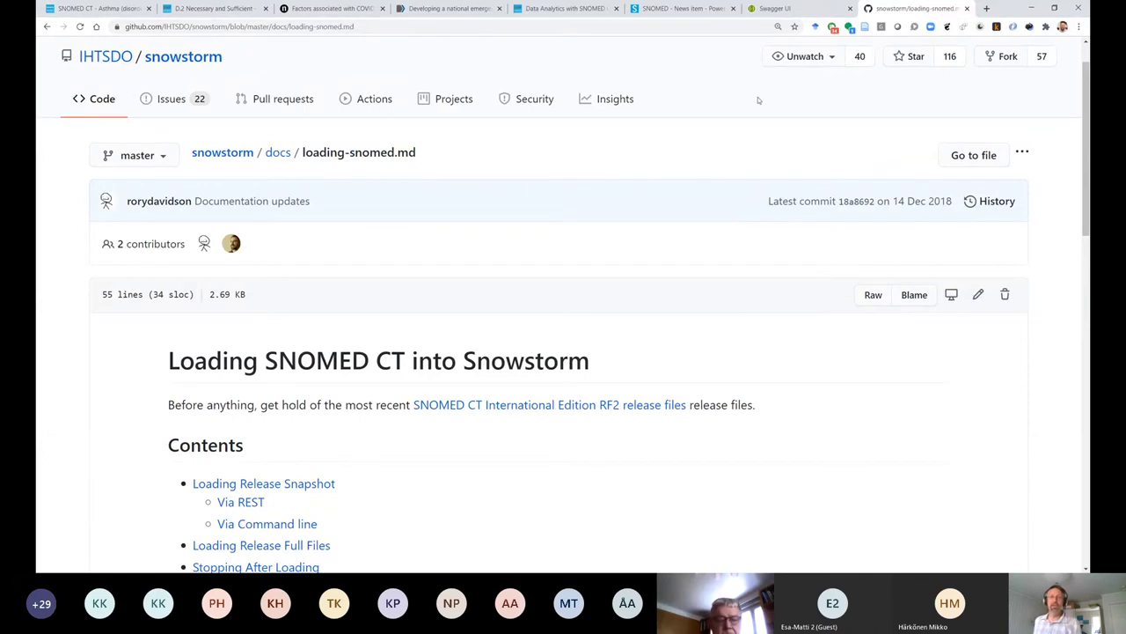
- Switch to Snowstorm's Swagger UI page and collapse the Code Systems operations
click(771, 9)
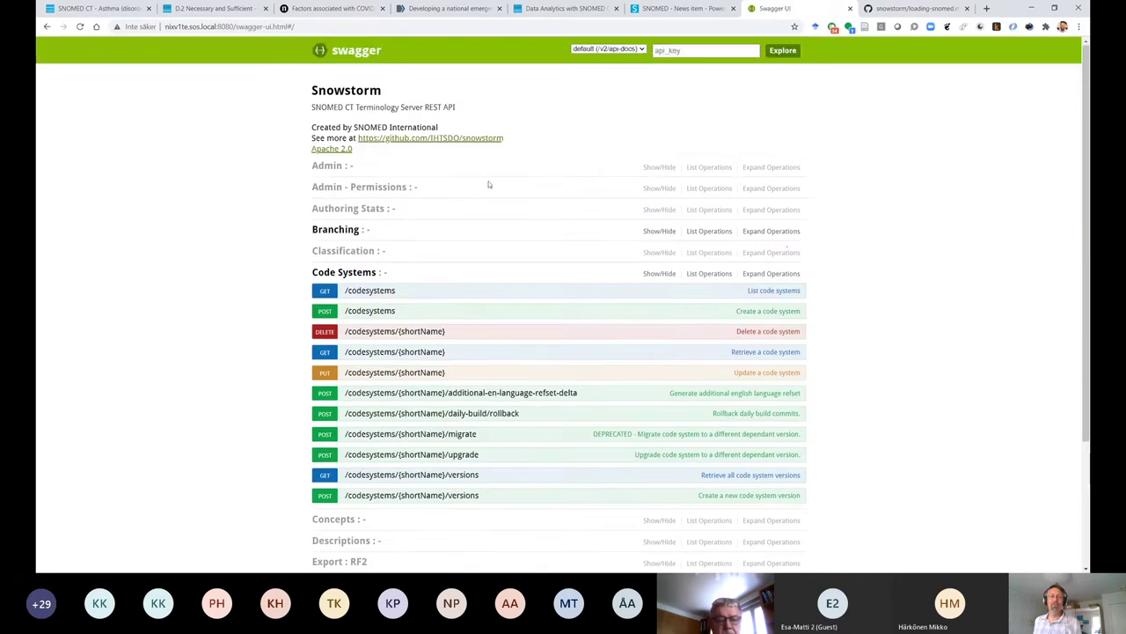
click(362, 273)
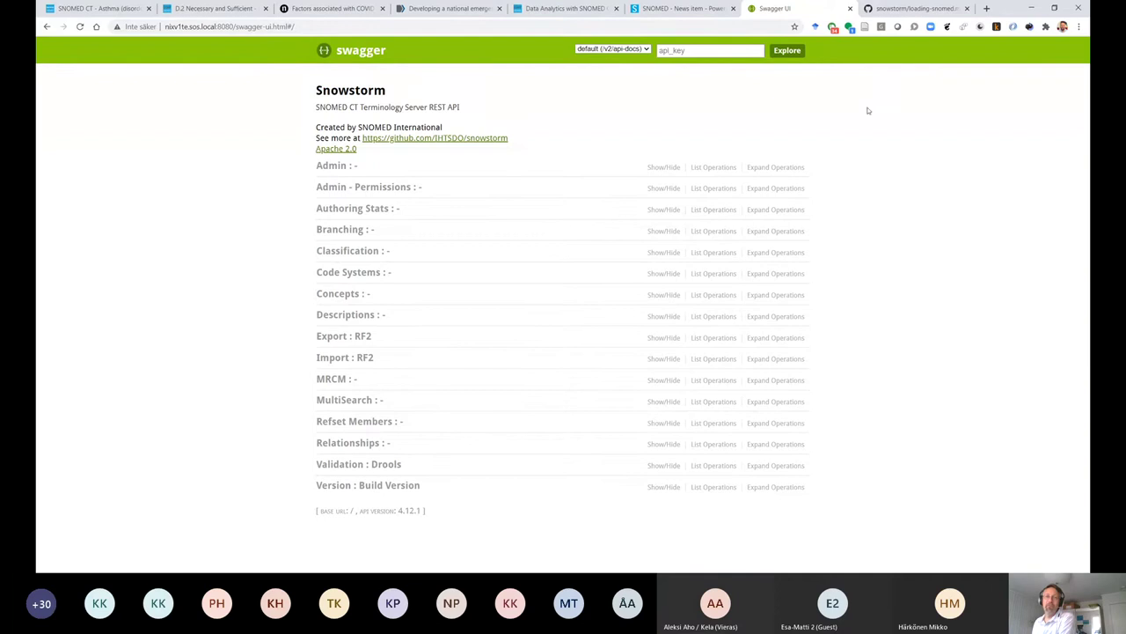
- Return to the loading-snomed.md guide and read how to load a release snapshot via REST
click(926, 8)
scroll(678, 280, down, 4)
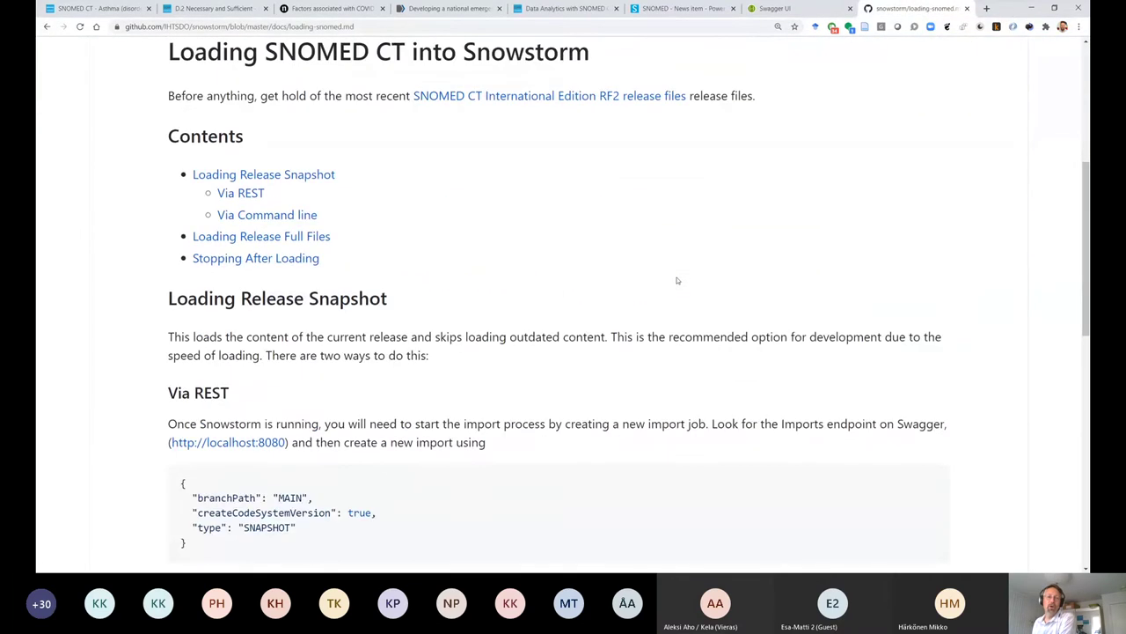
scroll(677, 280, down, 4)
scroll(678, 280, up, 2)
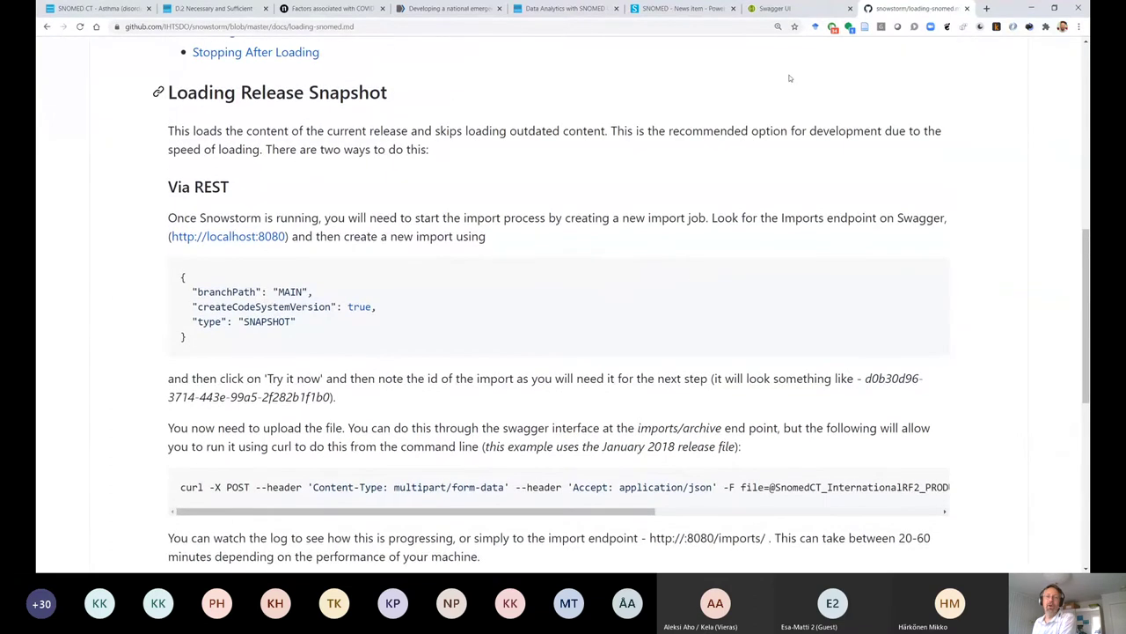
- Open the POST /imports operation under Import : RF2 in the Swagger UI and bring its parameters into view
click(777, 9)
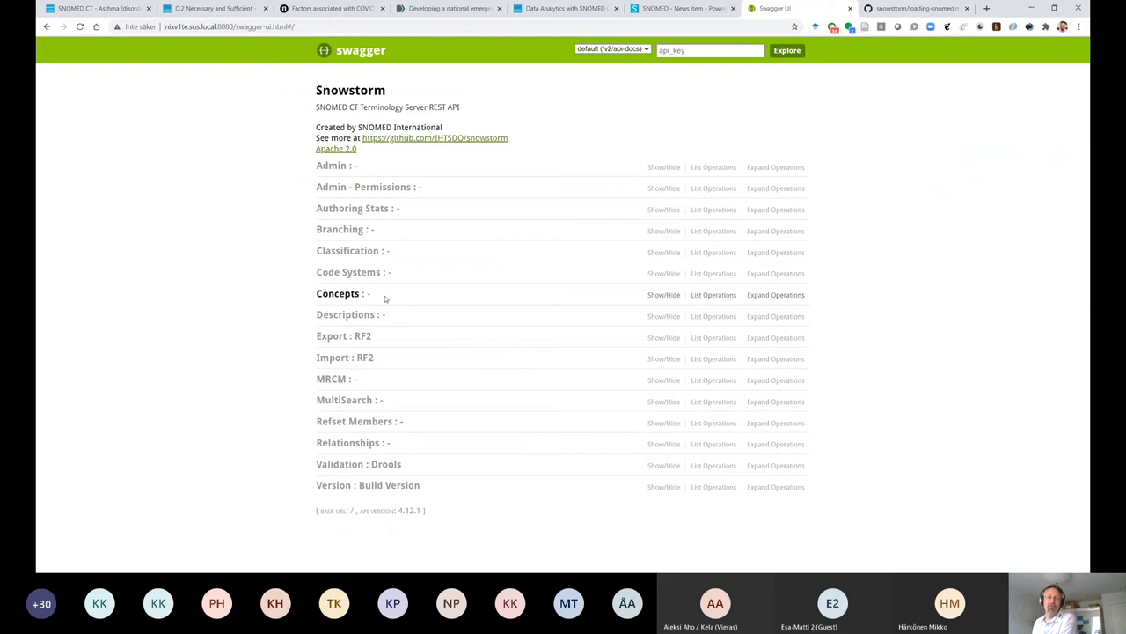
click(333, 359)
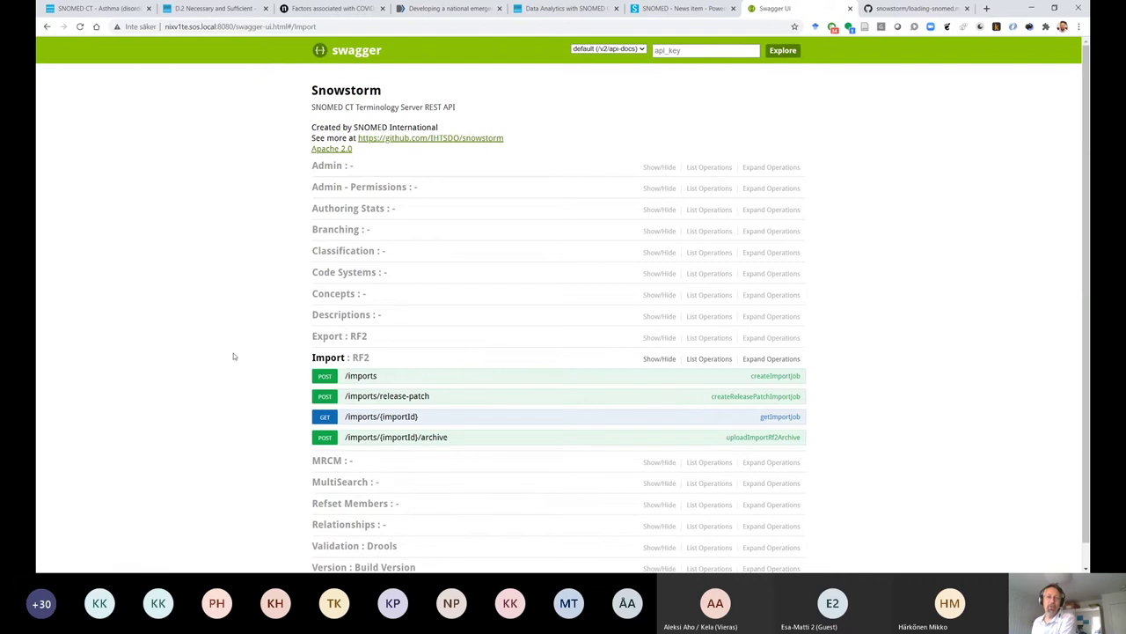
click(361, 376)
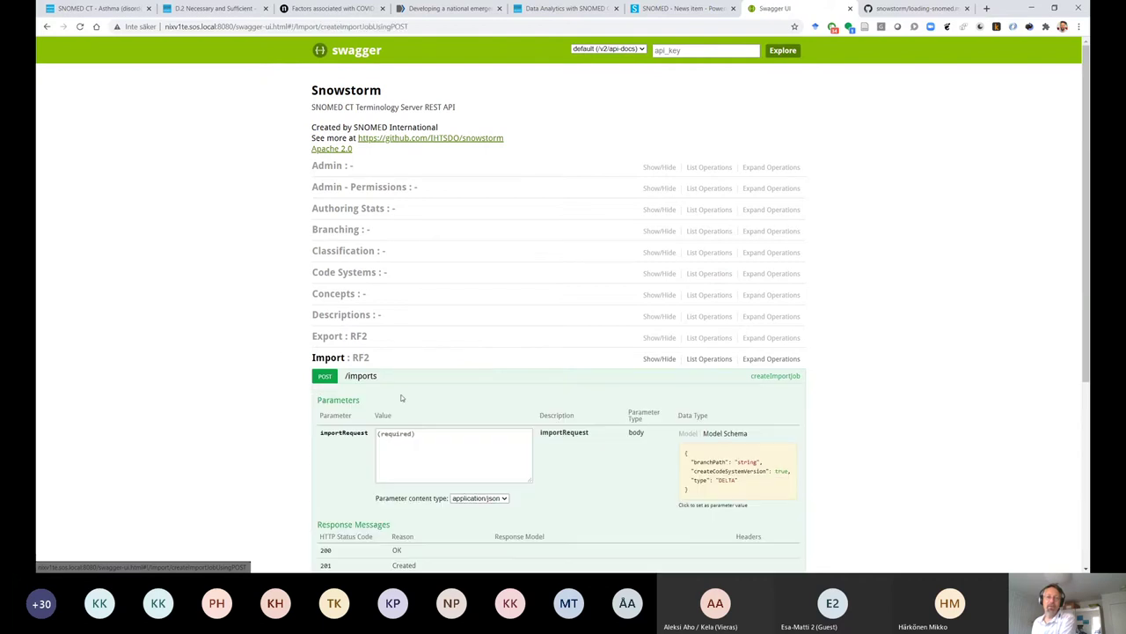
scroll(445, 437, down, 2)
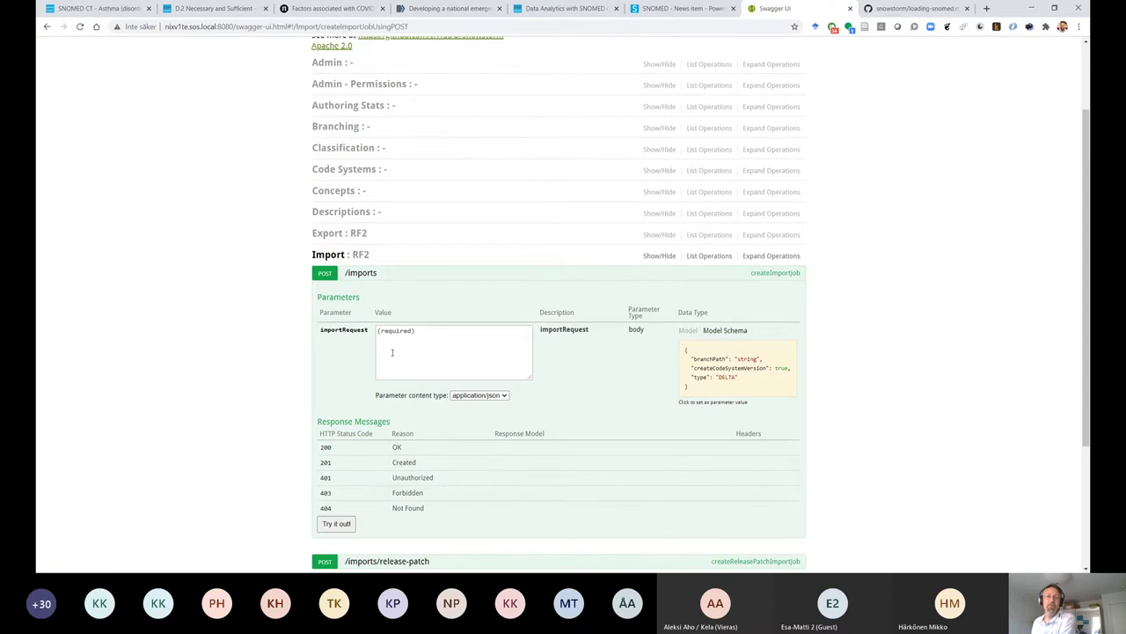
- Fill the importRequest body with the model schema and set its branchPath to MAIN
click(713, 376)
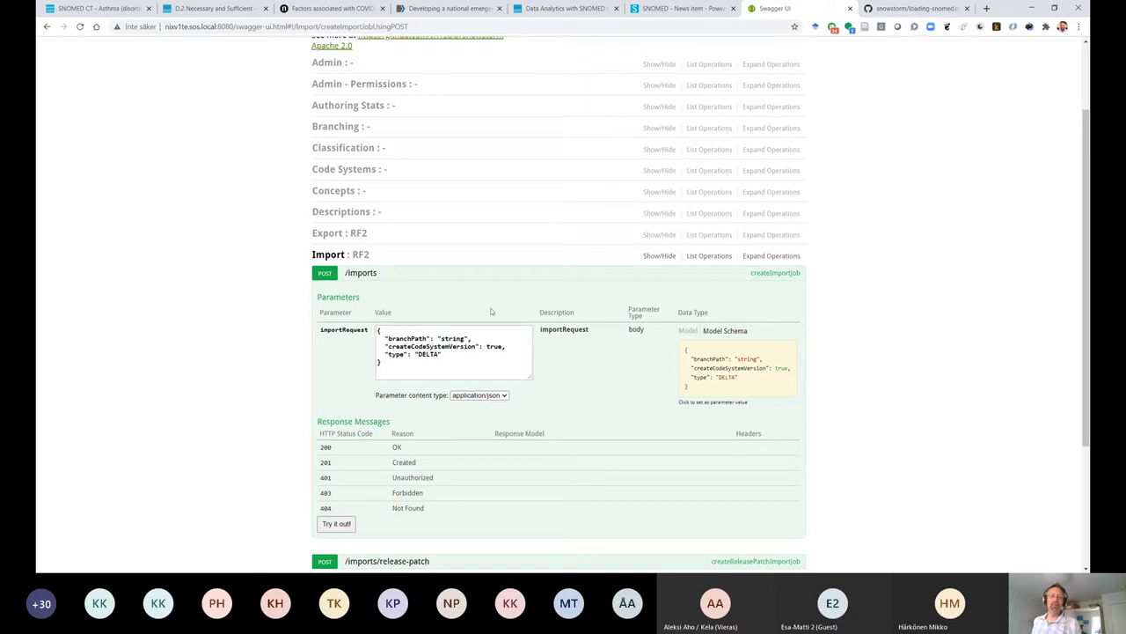
double_click(451, 338)
text(MAIN)
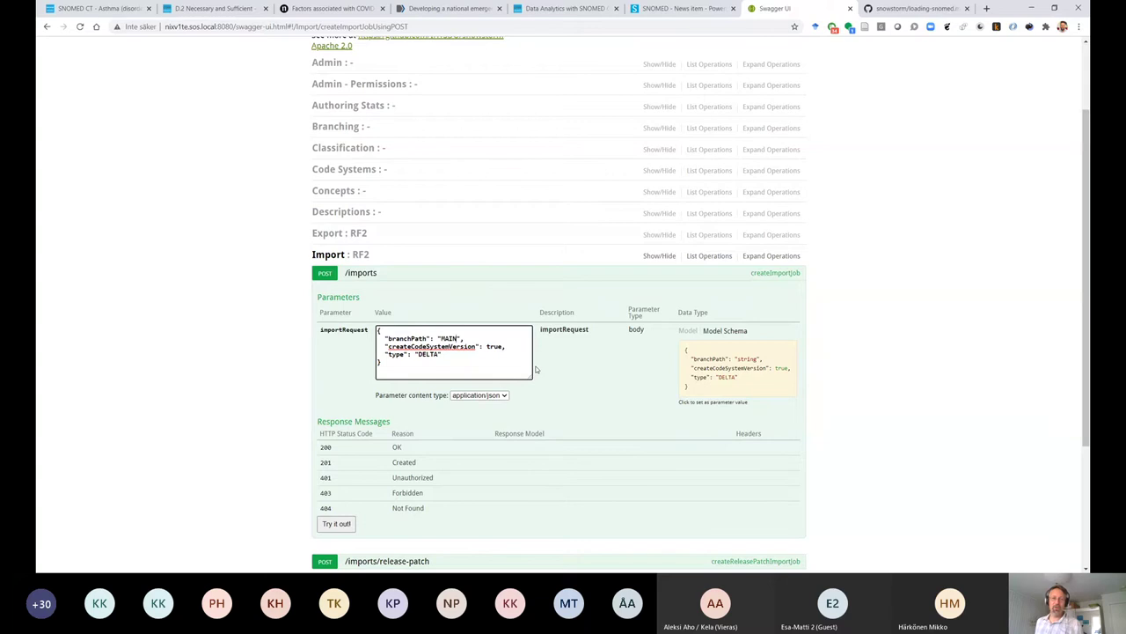
- Check the branchPath and type values in the sample import request of the loading-snomed.md guide
click(916, 8)
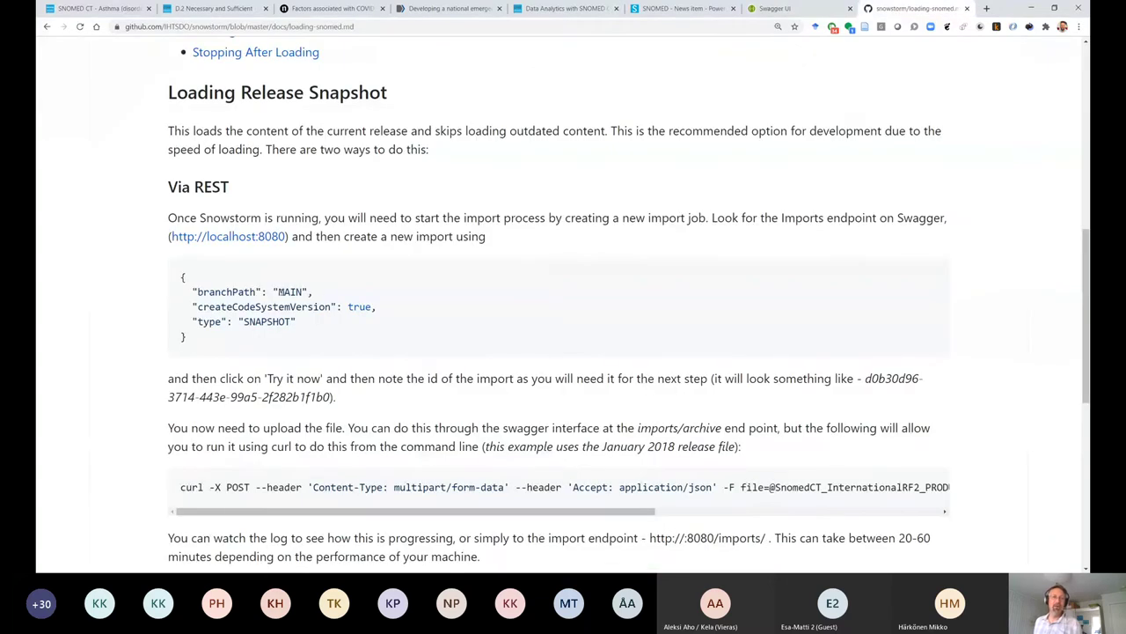
double_click(280, 291)
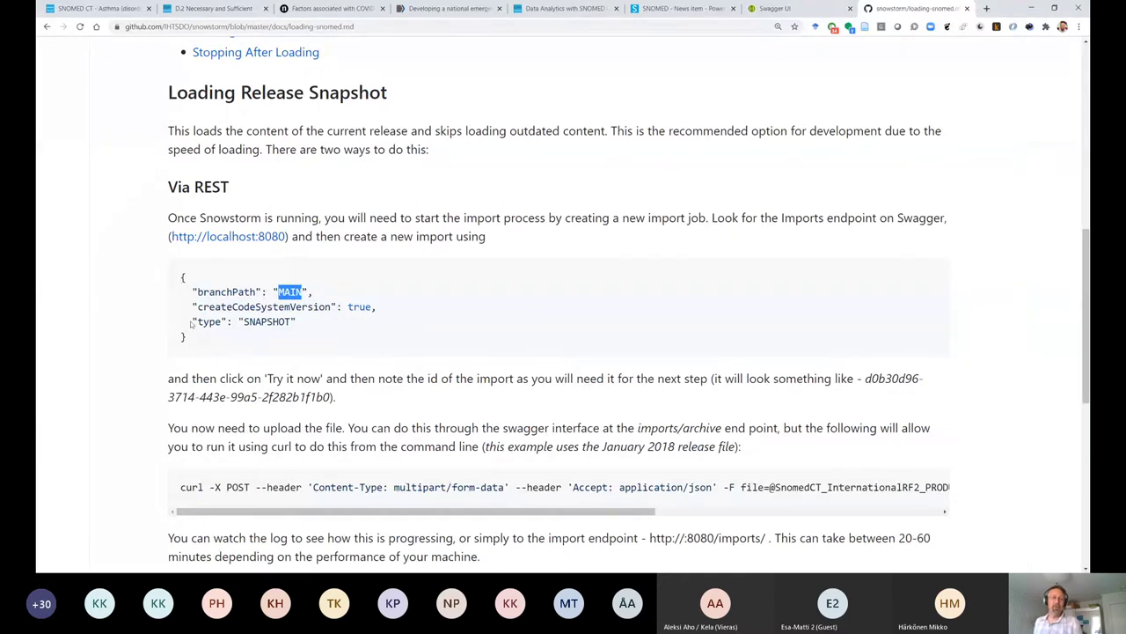
drag(189, 321, 309, 323)
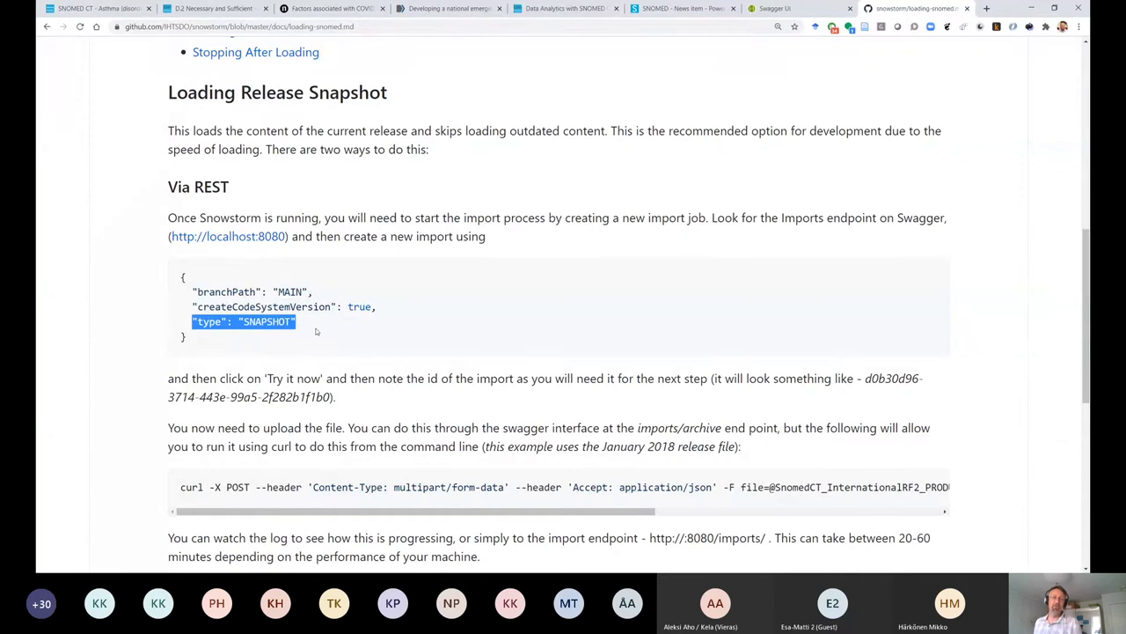
- Return to the Swagger UI page, set the import request's type to SNAPSHOT and submit the request to create the import job
click(786, 10)
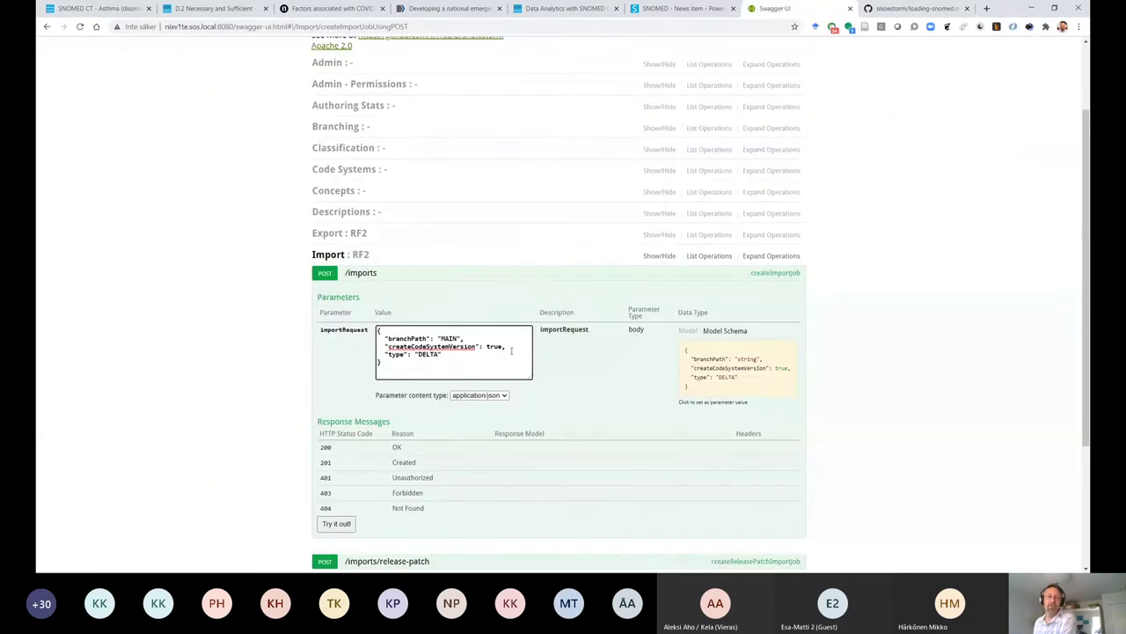
double_click(429, 354)
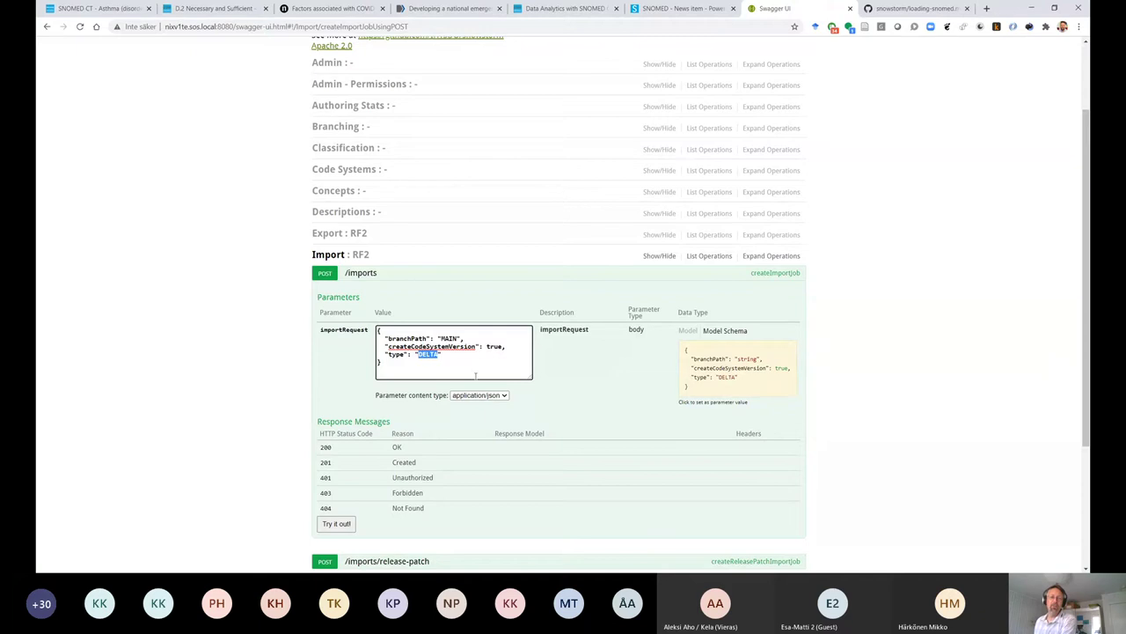
text(SNAPSH)
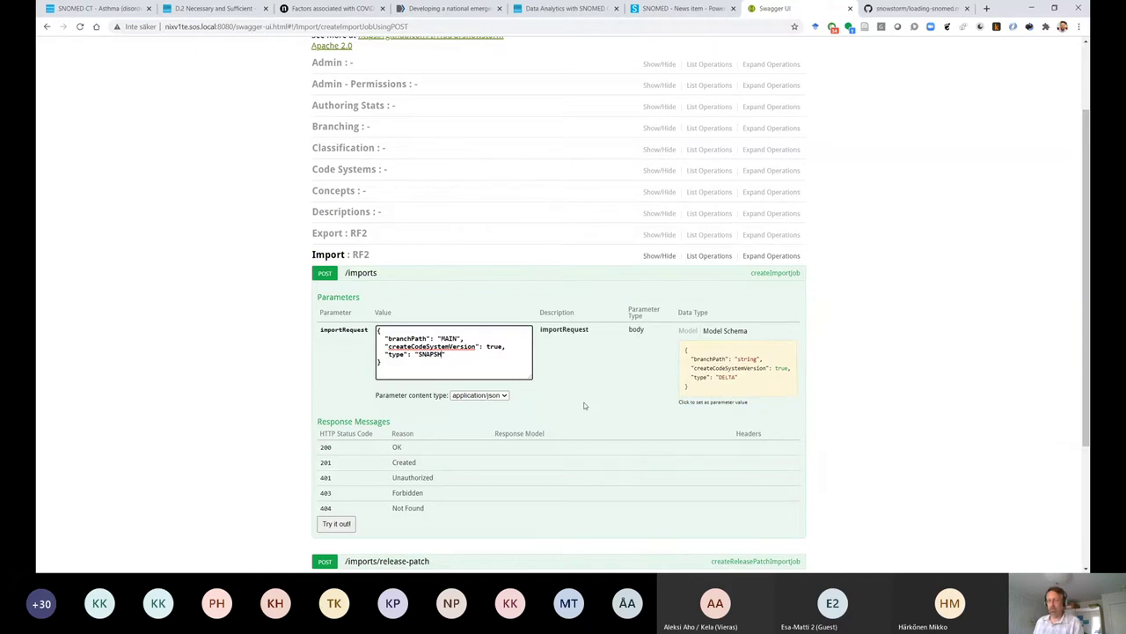
text(OT)
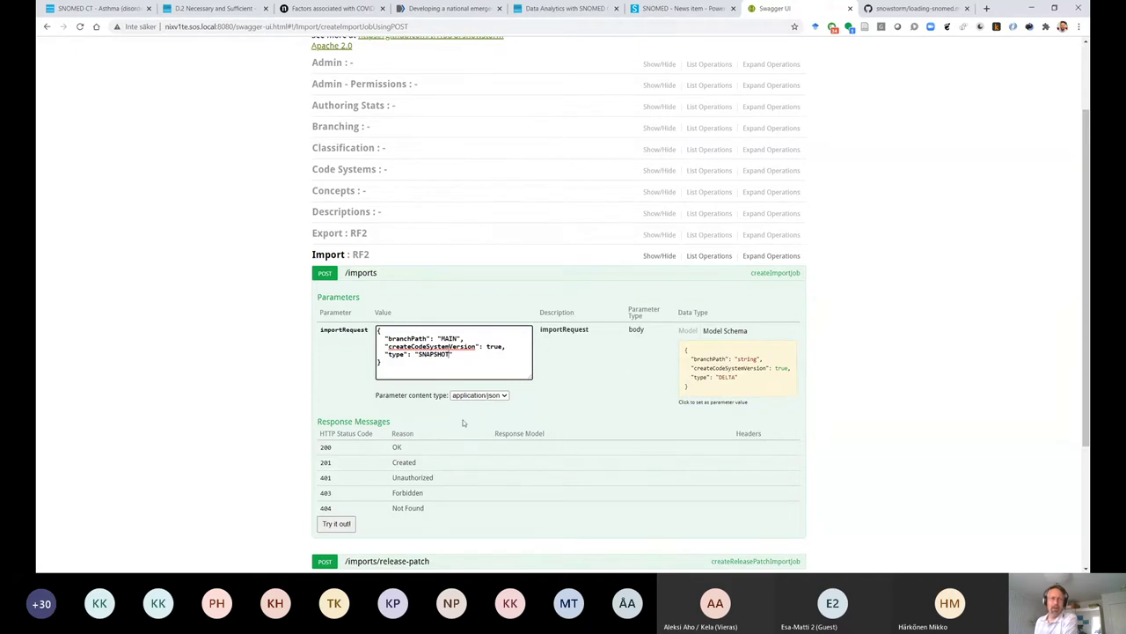
scroll(254, 483, down, 2)
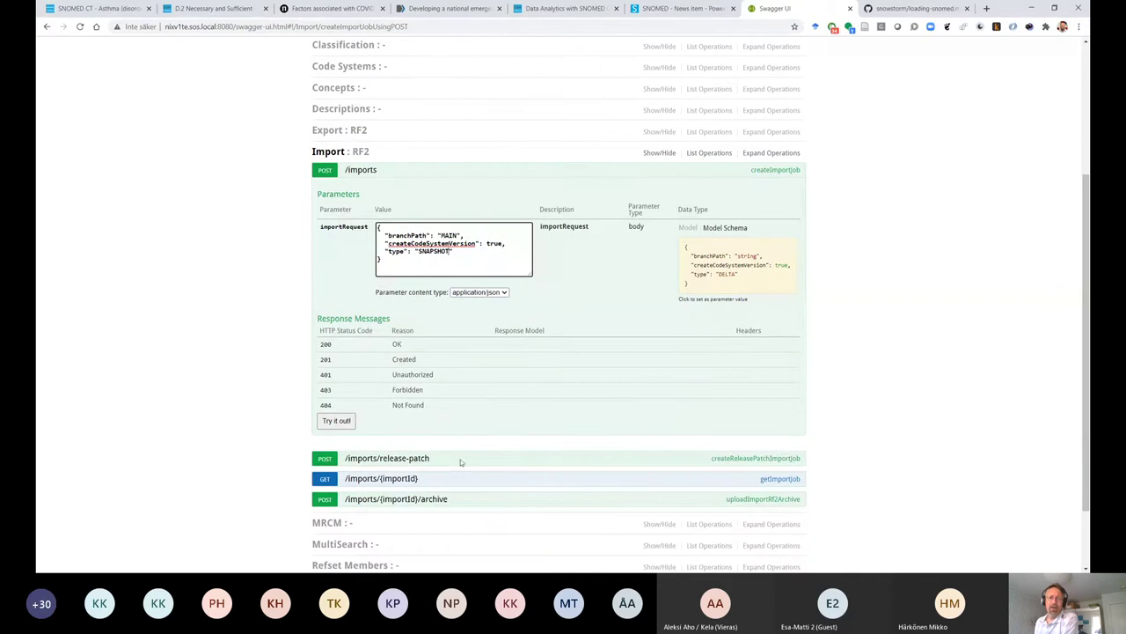
click(337, 422)
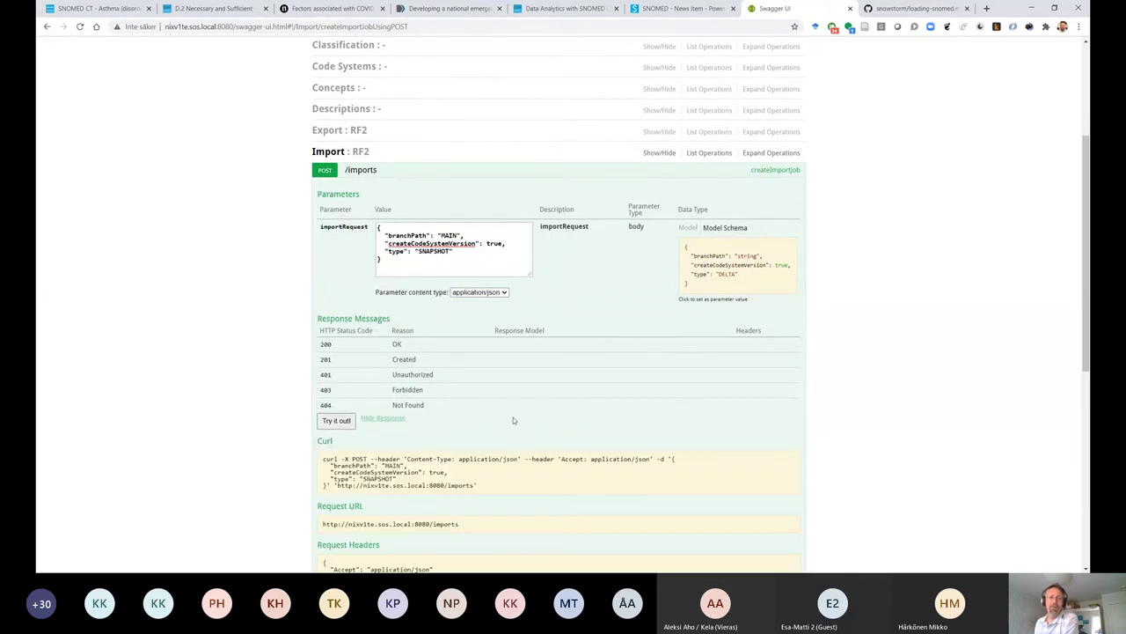
- Copy the import ID from the end of the location URL in the response headers
scroll(515, 421, down, 5)
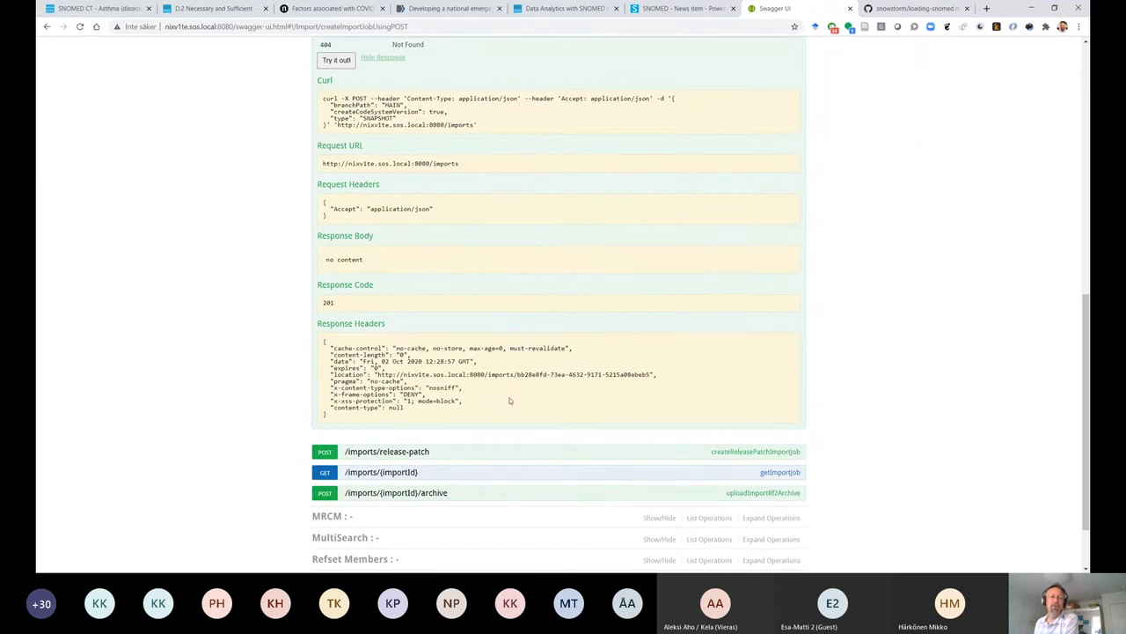
drag(518, 374, 653, 375)
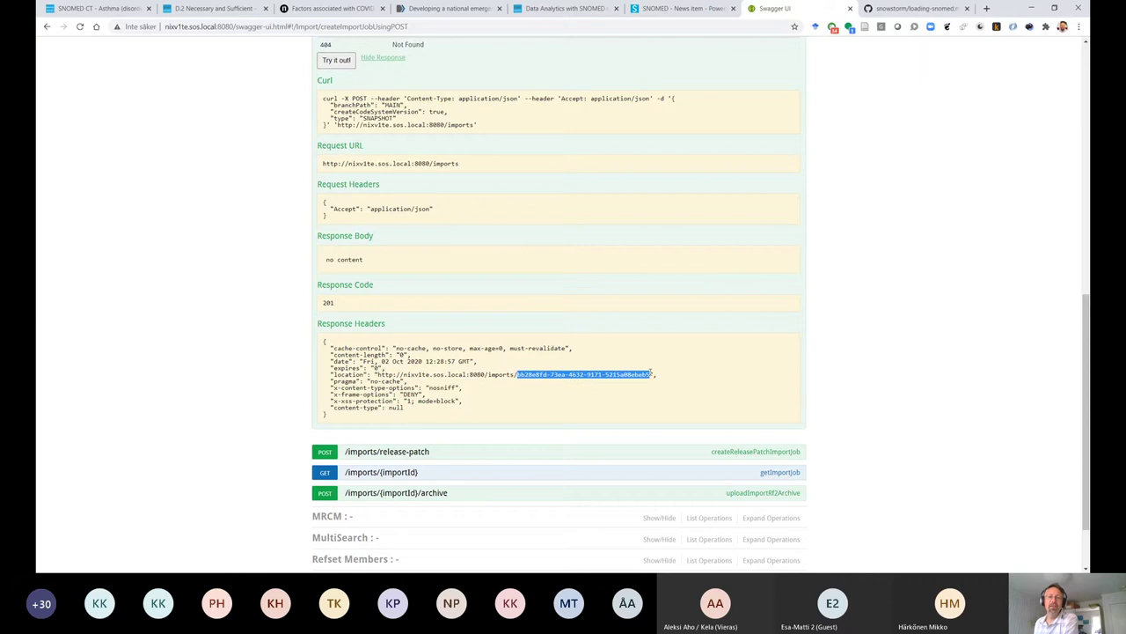
right_click(607, 374)
click(540, 376)
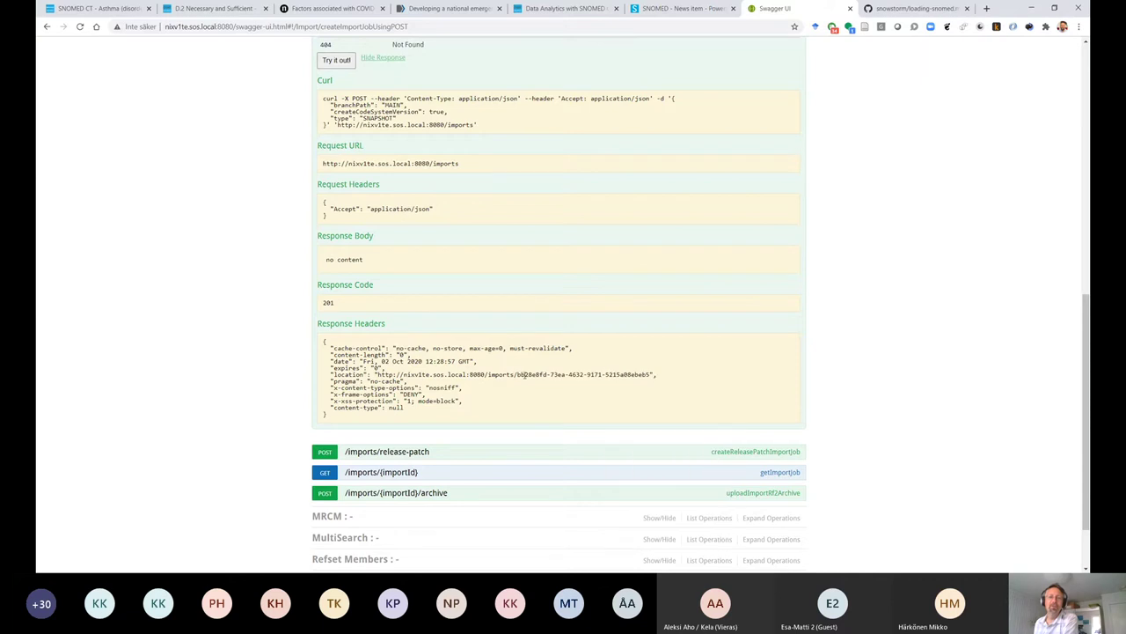
drag(518, 374, 653, 374)
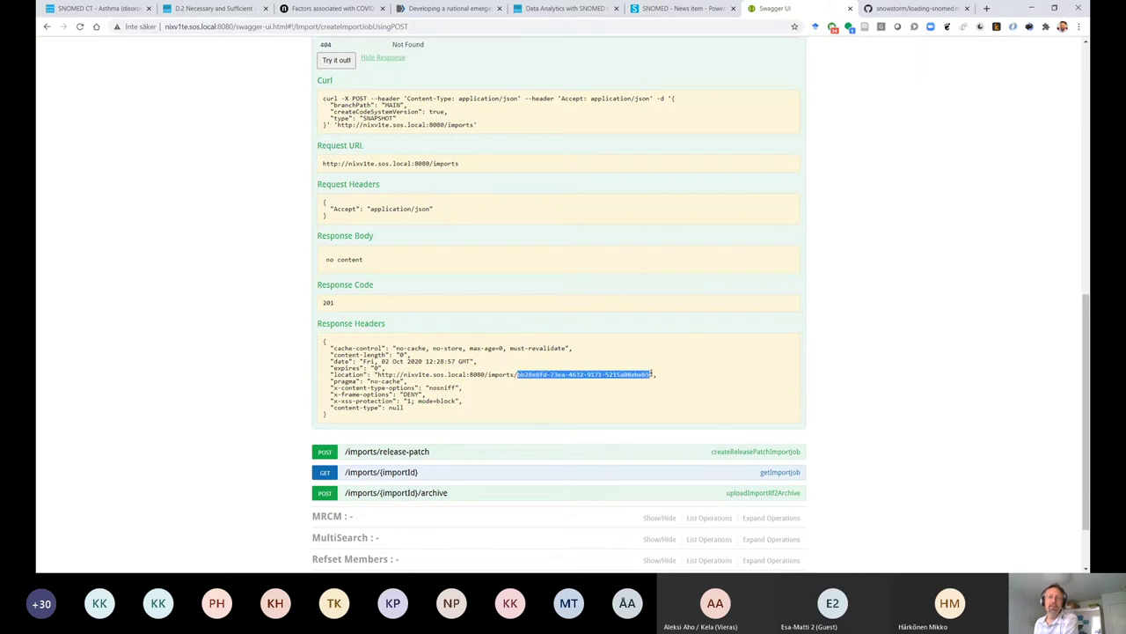
right_click(606, 372)
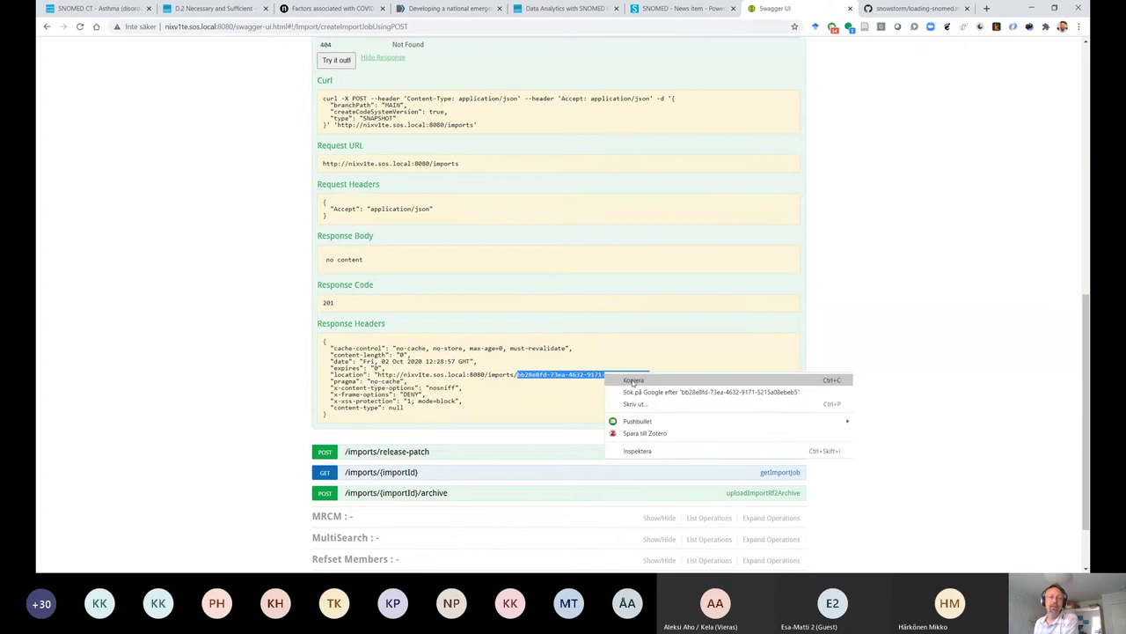
click(632, 382)
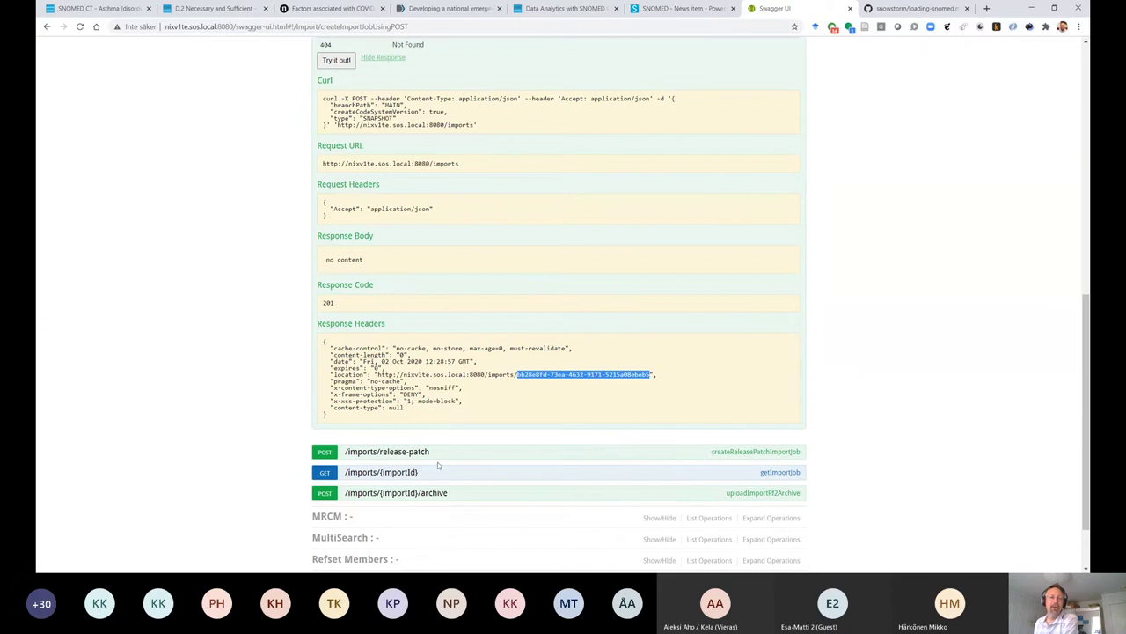
- Fill in the POST /imports/{importId}/archive parameters with the copied import ID and the file SnomedCT_InternationalRF2_PRODUCTION_20200731T120000Z.zip
click(321, 496)
scroll(445, 479, down, 3)
click(434, 337)
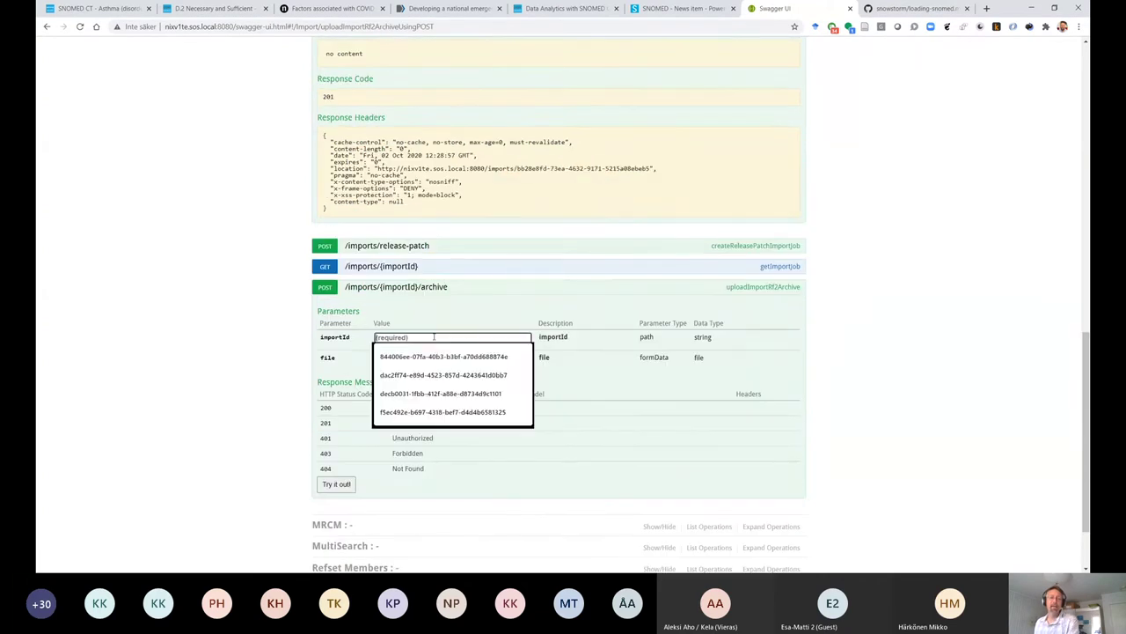
key(ctrl+v)
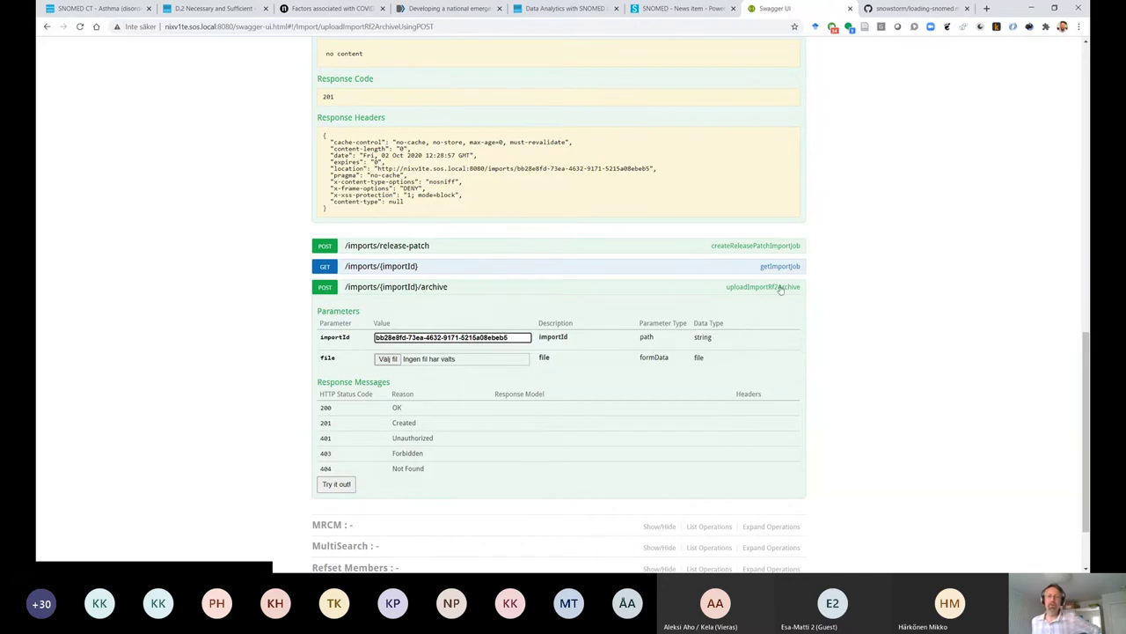
click(836, 292)
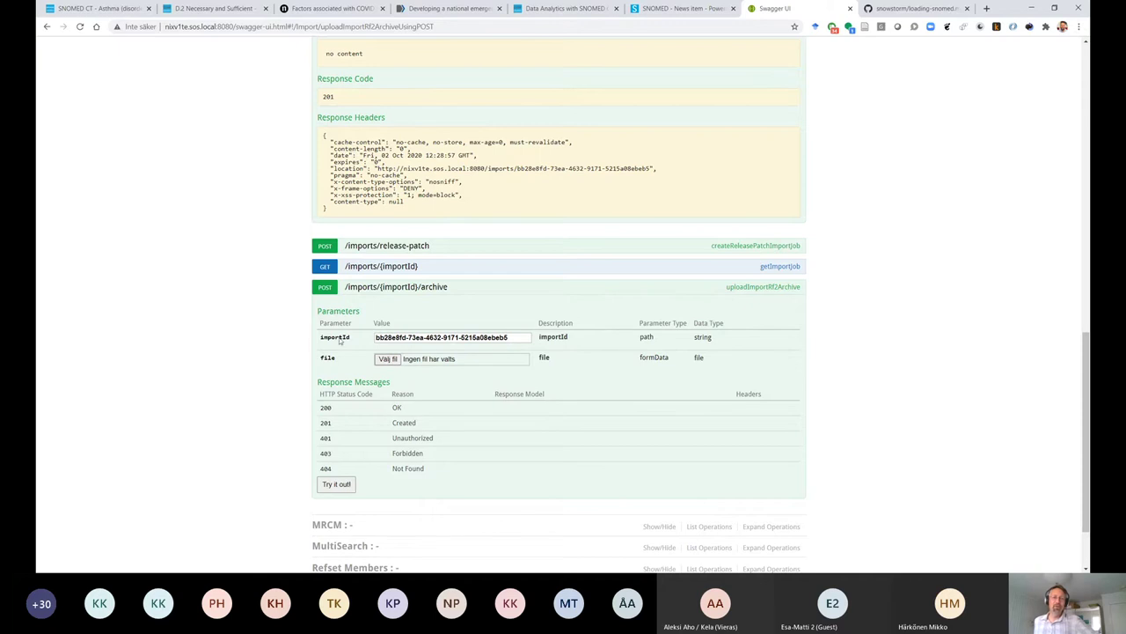
click(388, 359)
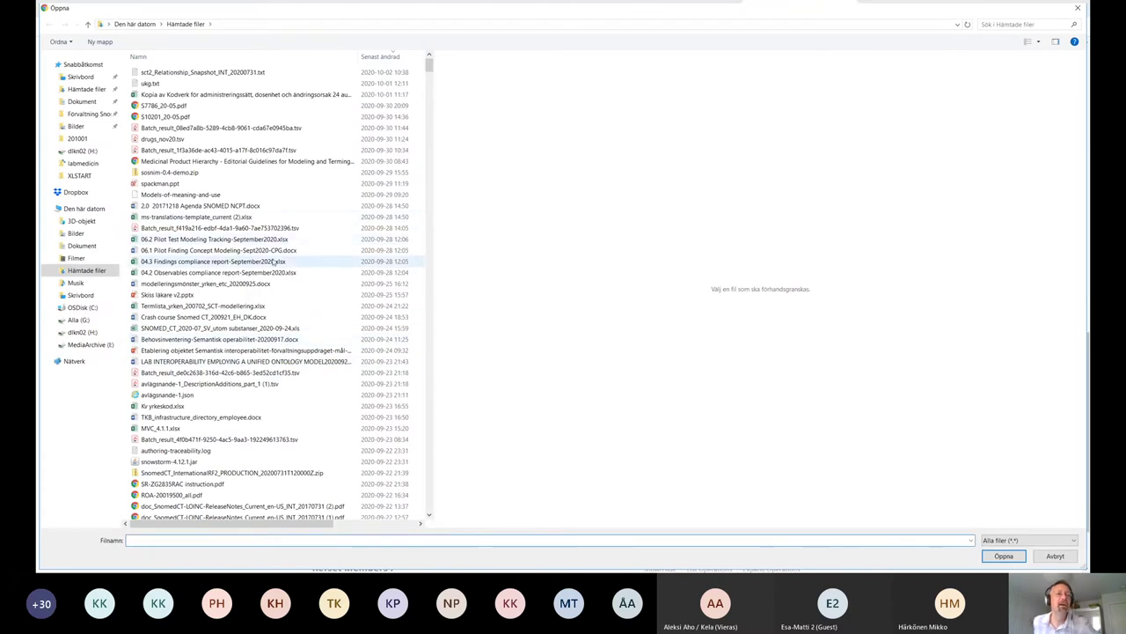
double_click(252, 473)
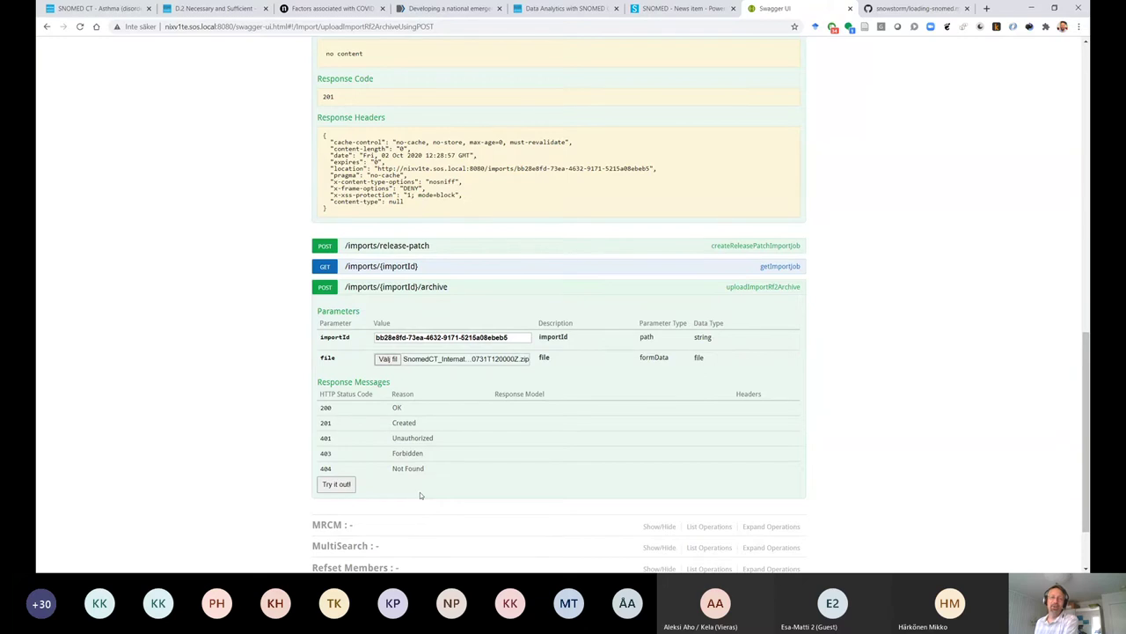
- Review the import request body, its response and the archive upload parameters in the Import : RF2 section
scroll(520, 466, up, 3)
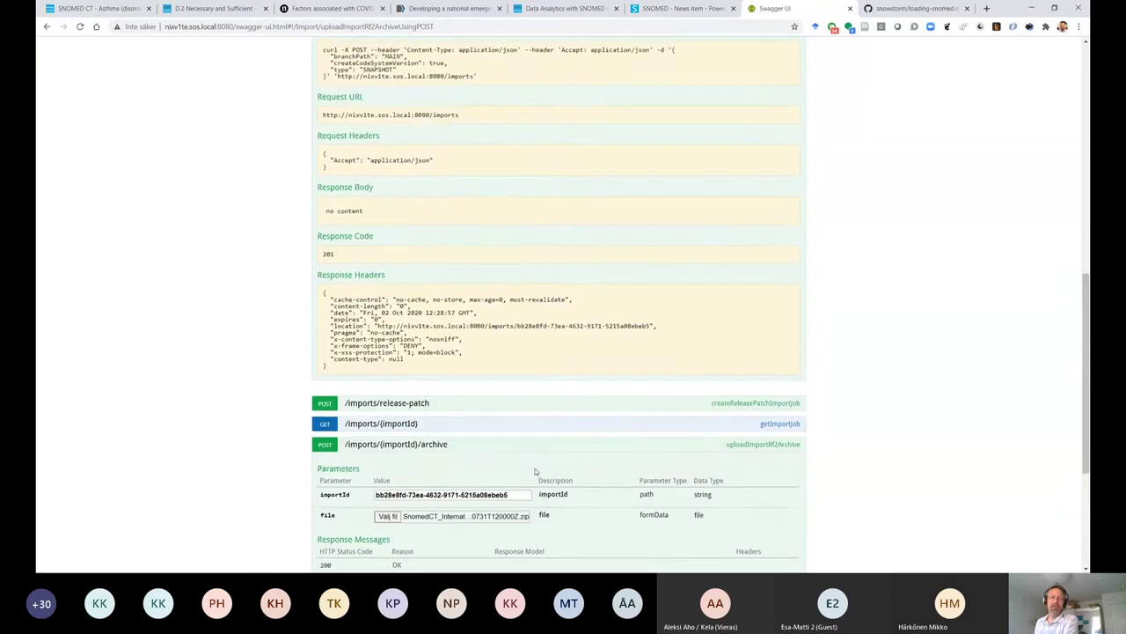
scroll(535, 472, up, 3)
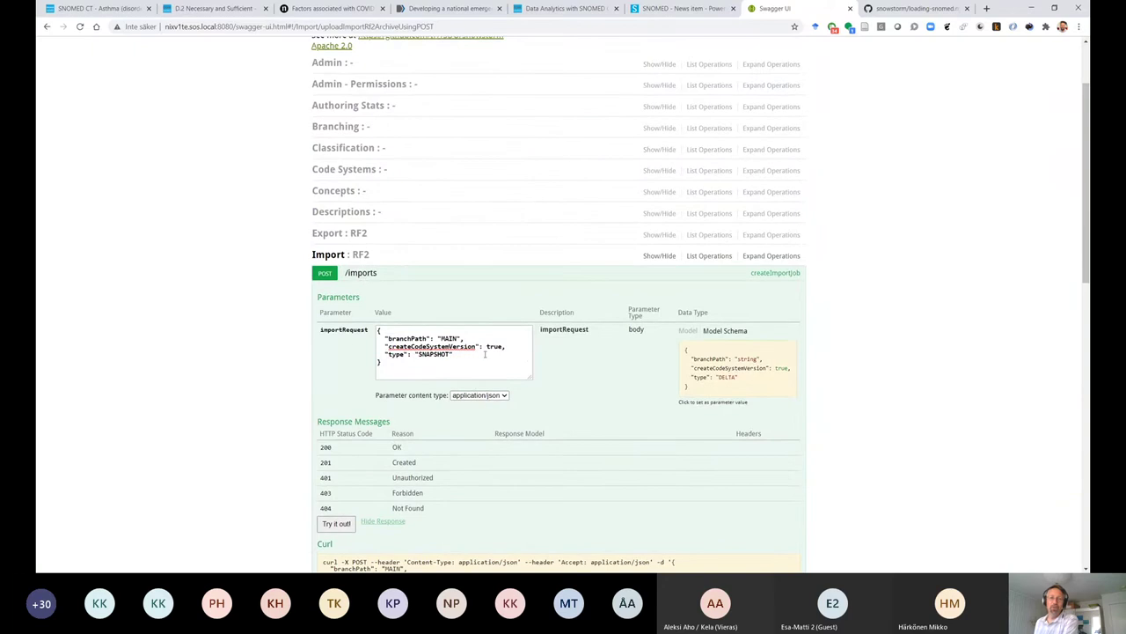
click(380, 335)
key(ctrl+a)
click(440, 372)
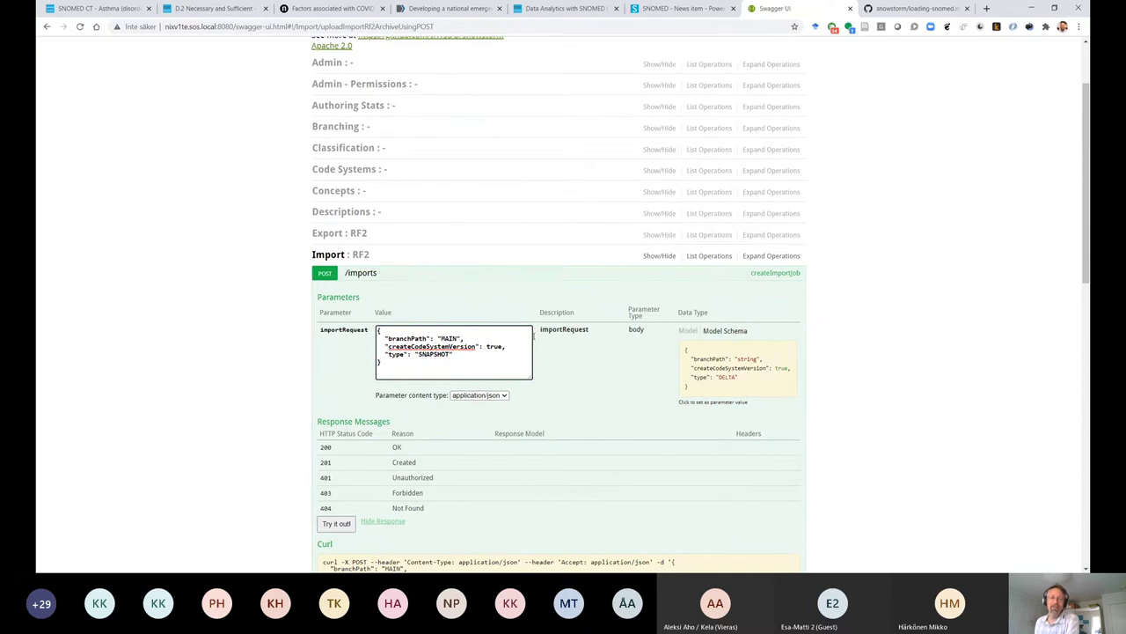
scroll(502, 370, down, 5)
scroll(471, 411, down, 1)
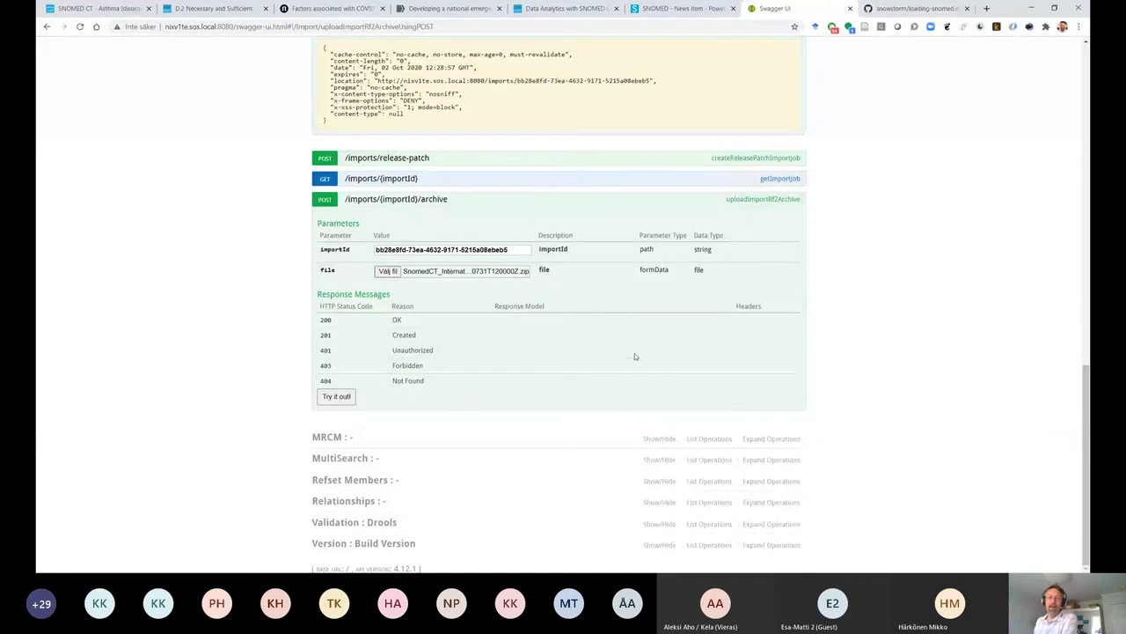
scroll(626, 377, up, 2)
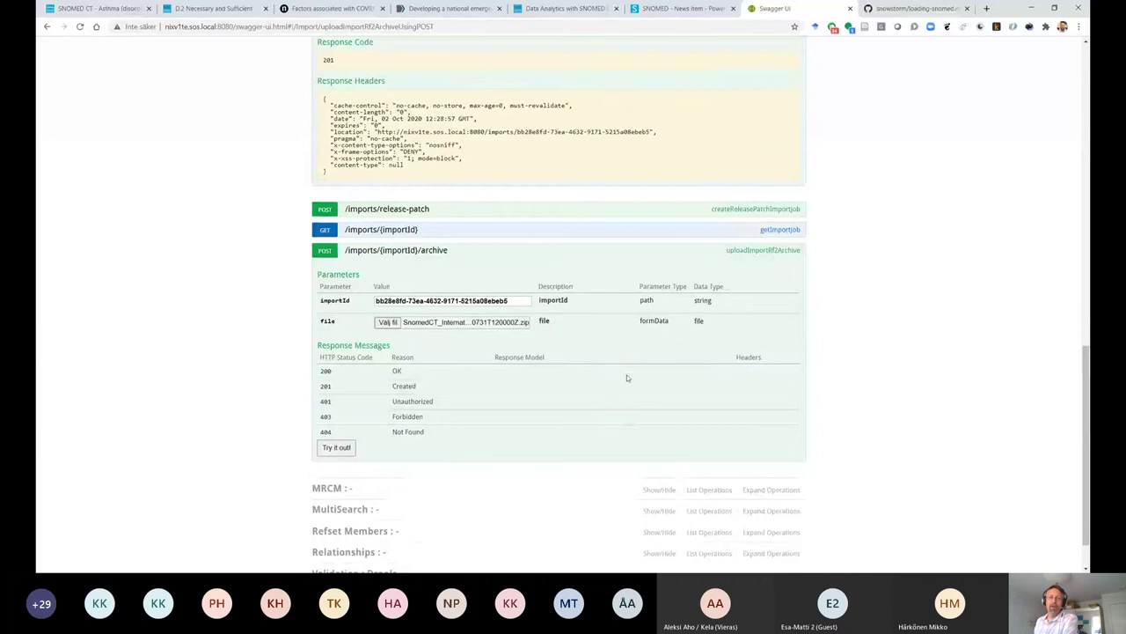
scroll(627, 376, up, 2)
scroll(627, 378, up, 3)
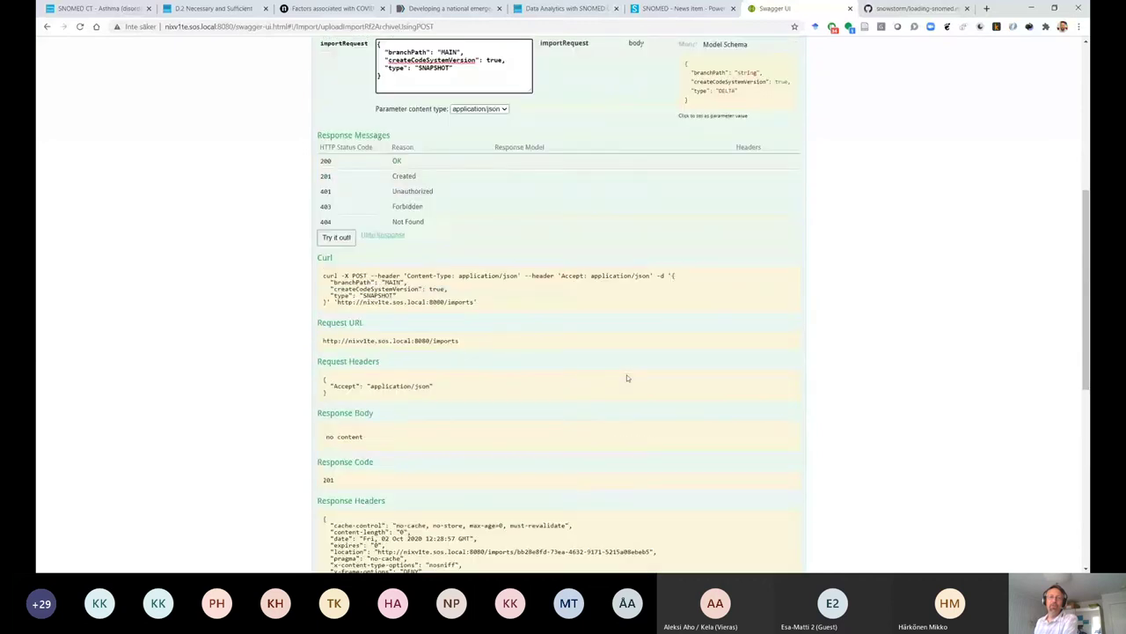
scroll(626, 377, up, 1)
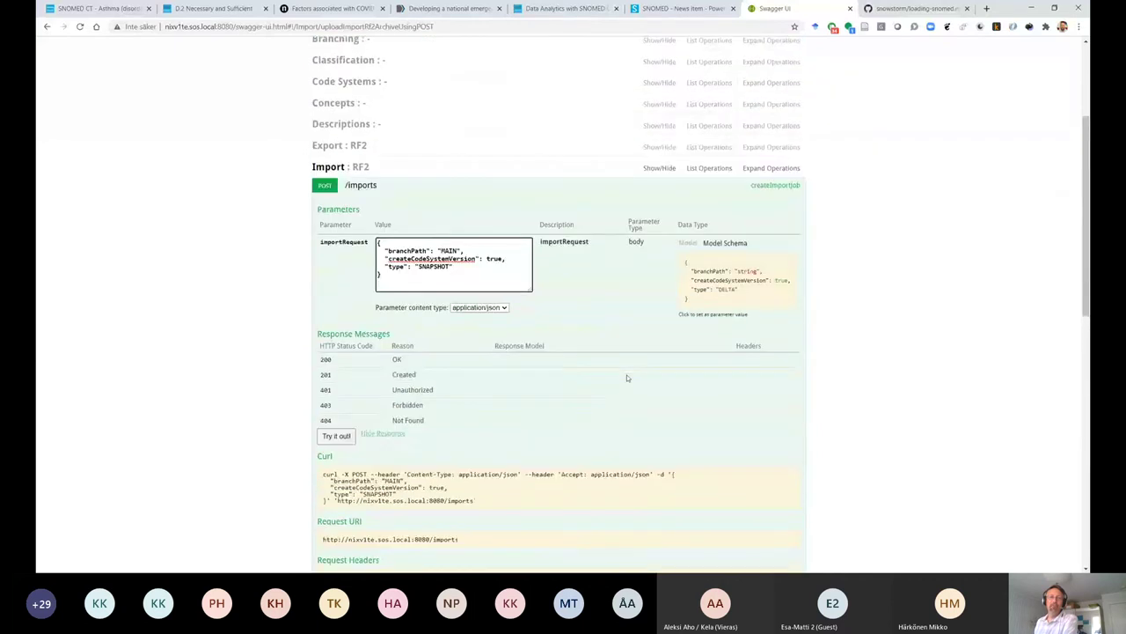
scroll(626, 374, up, 2)
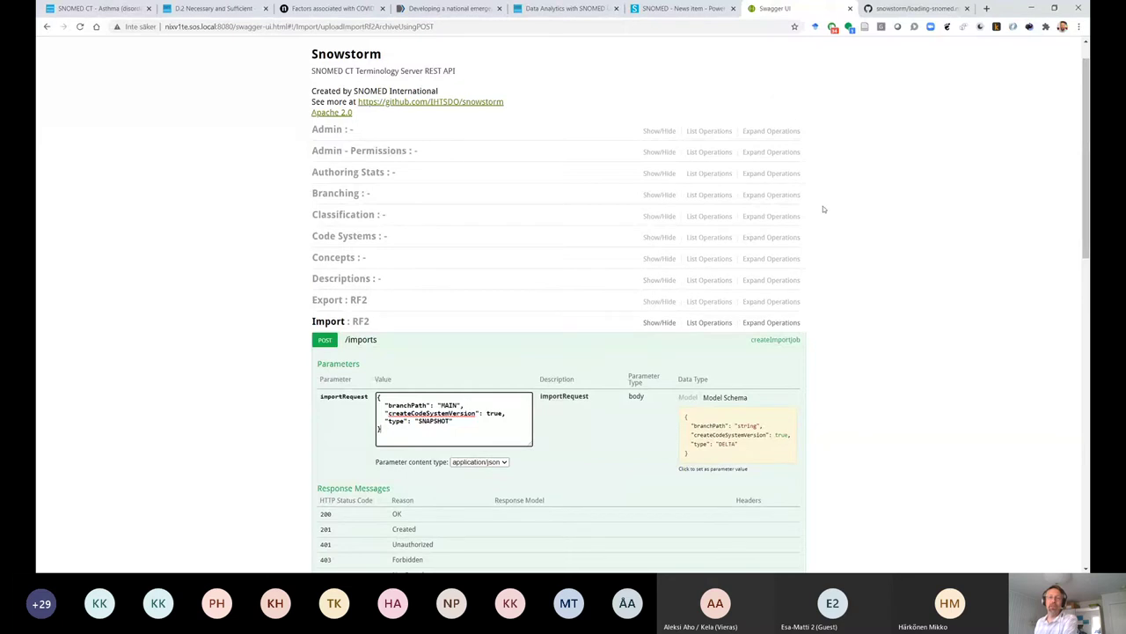
- Switch to the loading-snomed.md page on GitHub, go up to the docs folder and look through its list of guides
click(915, 11)
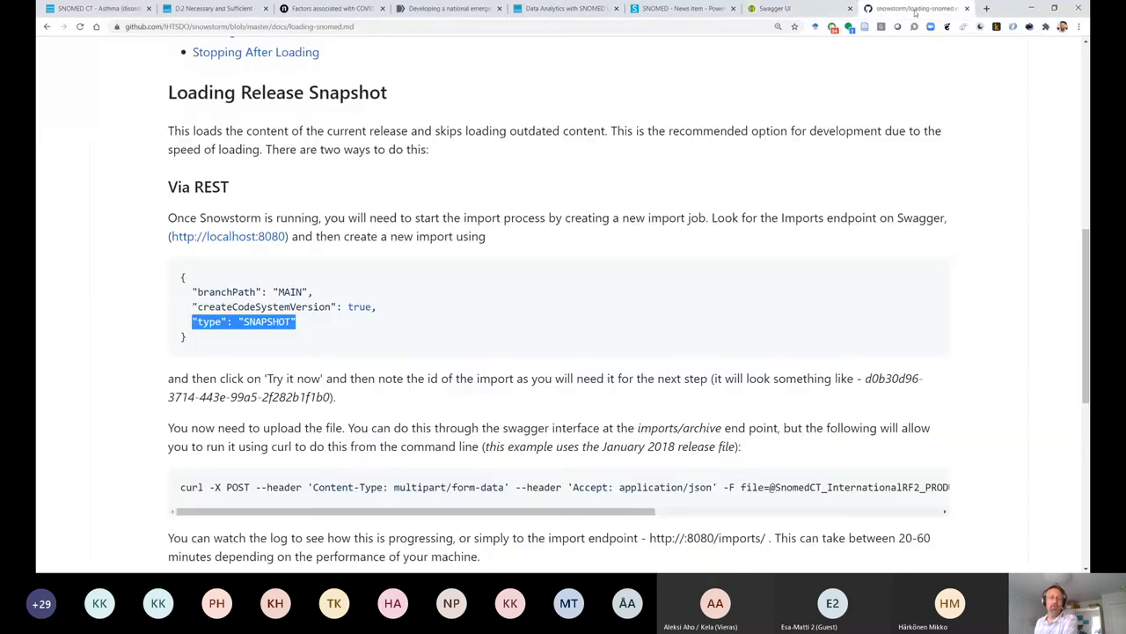
scroll(225, 75, up, 2)
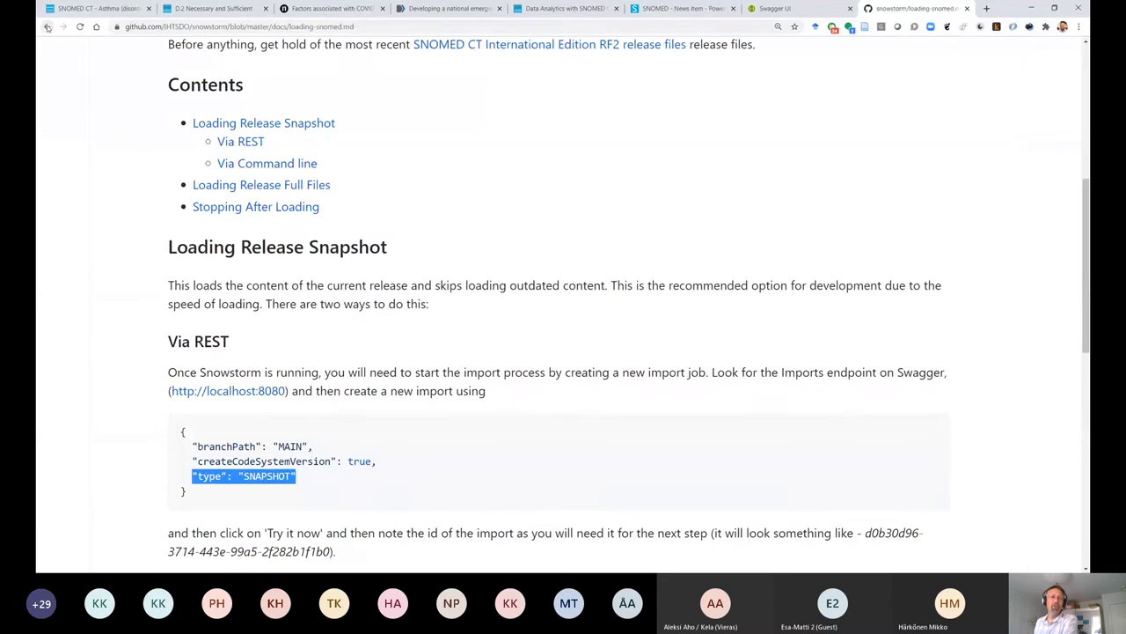
scroll(390, 158, up, 4)
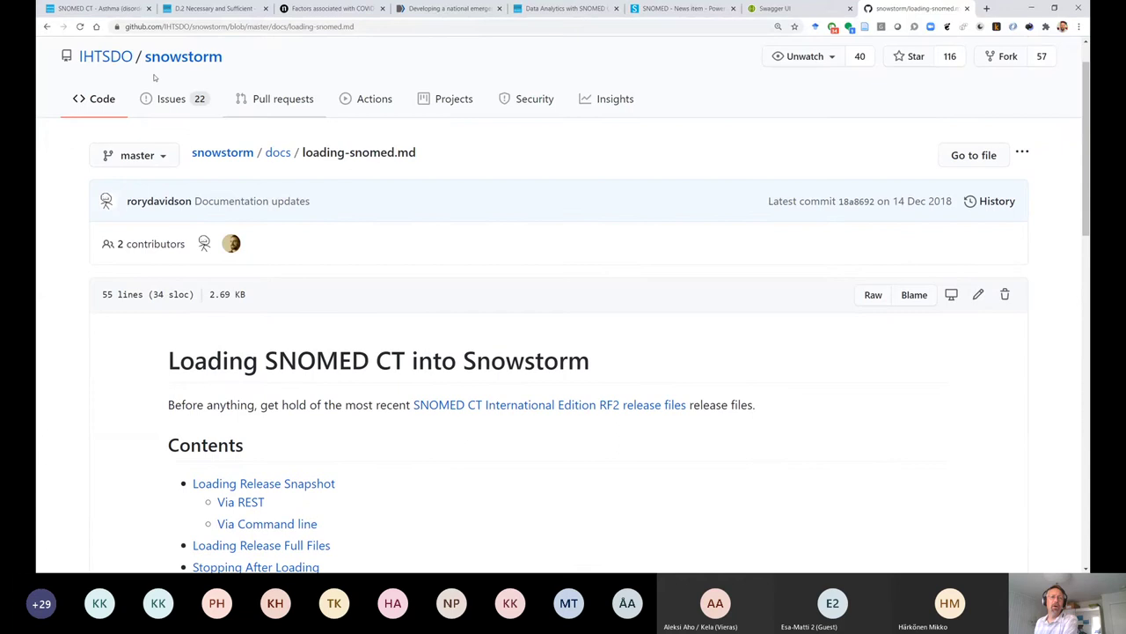
click(277, 152)
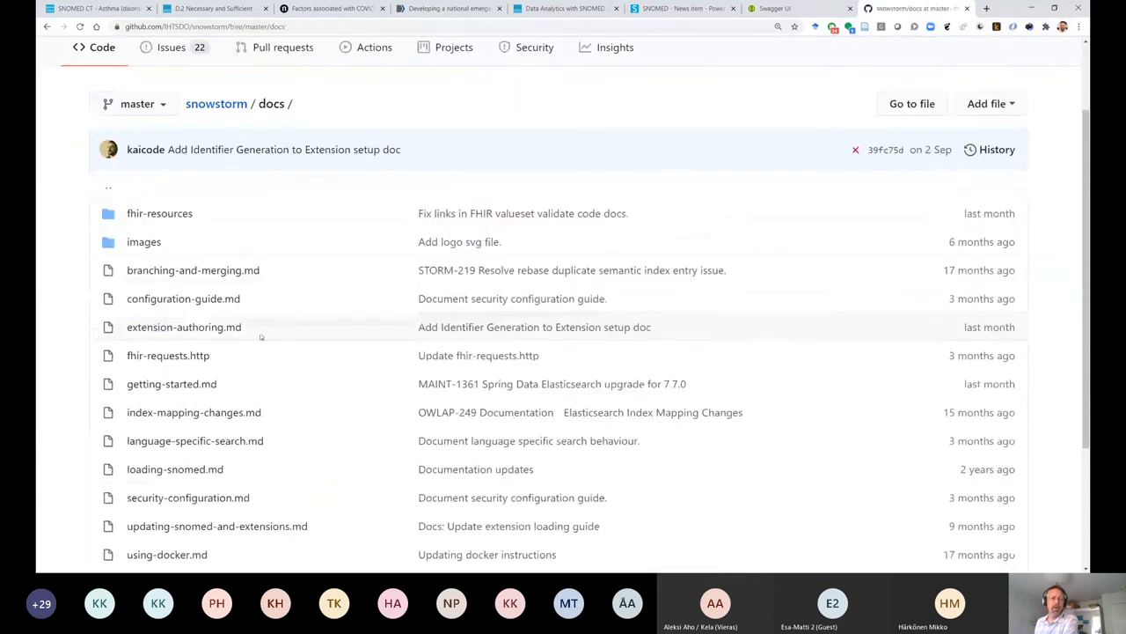
scroll(277, 394, down, 2)
scroll(305, 390, down, 1)
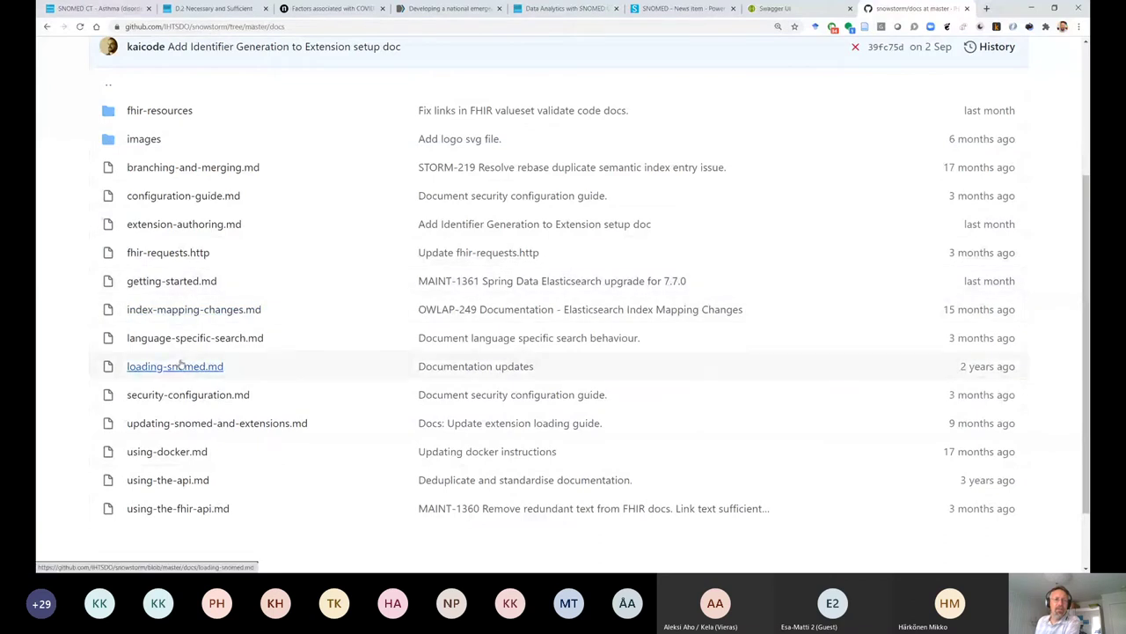
- Open updating-snomed-and-extensions.md, follow the Loading another Extension link and read the Editions vs Extensions and Loading an Edition sections
click(190, 426)
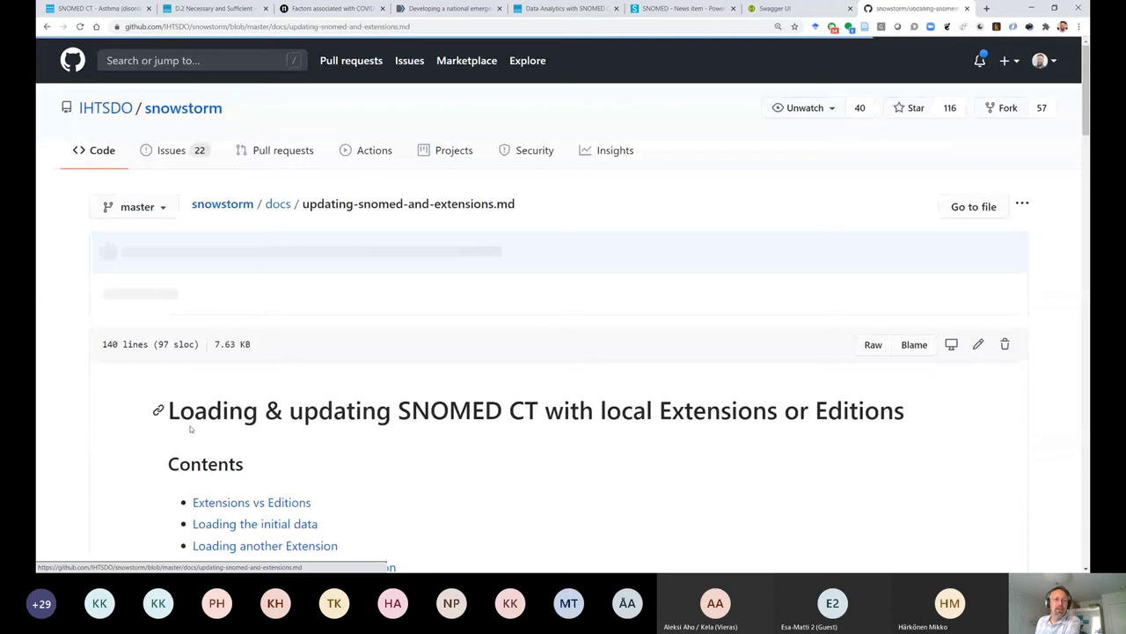
scroll(379, 391, down, 2)
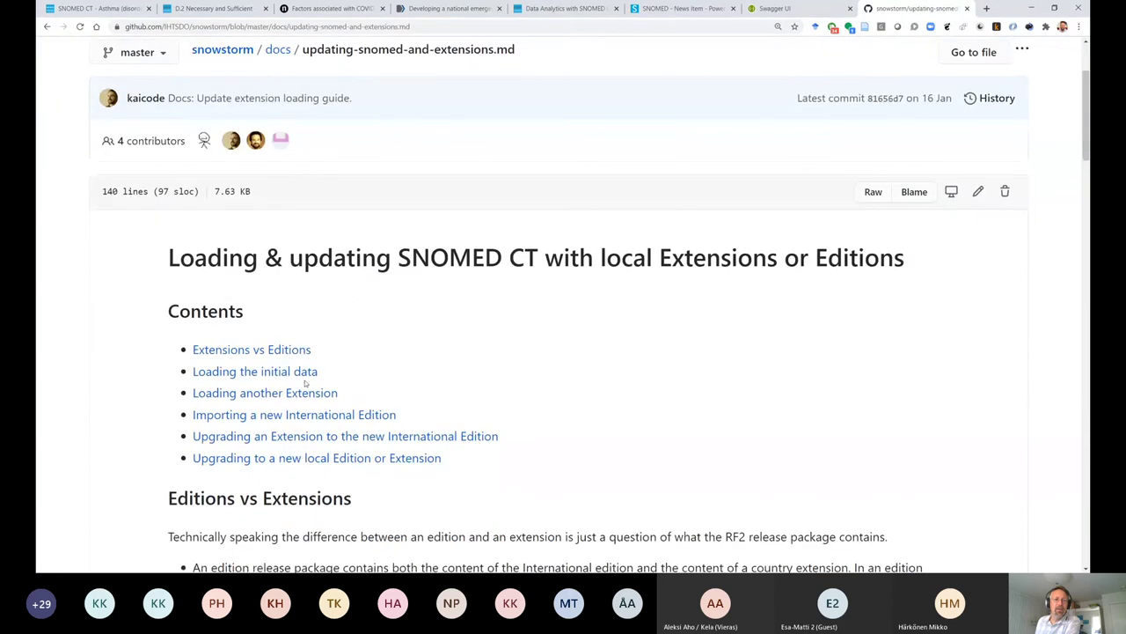
click(256, 395)
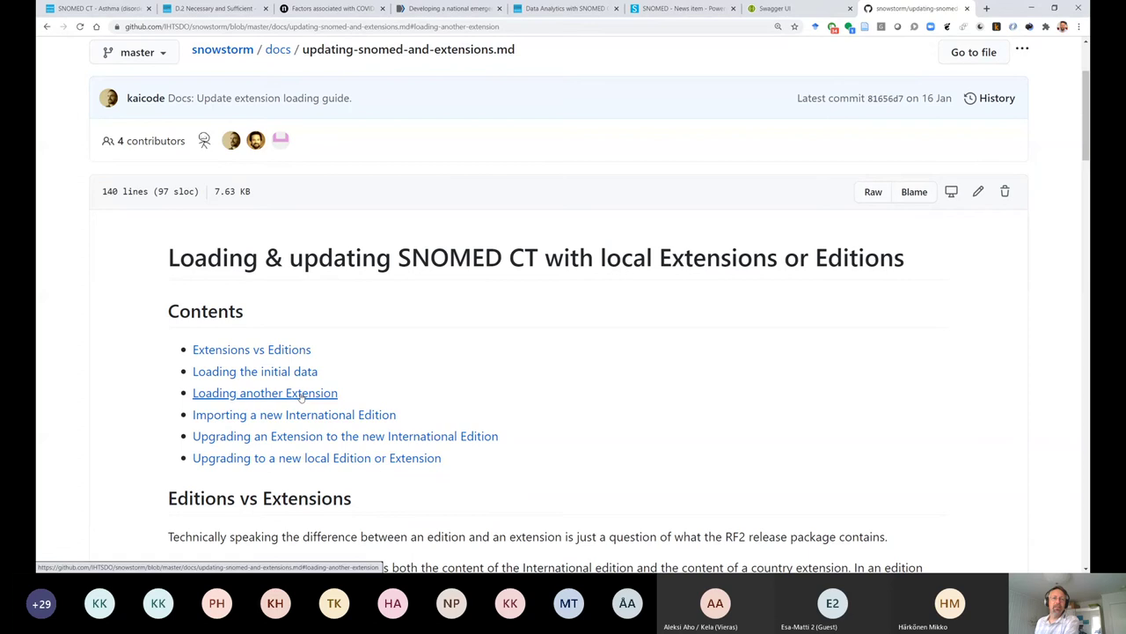
scroll(497, 396, down, 8)
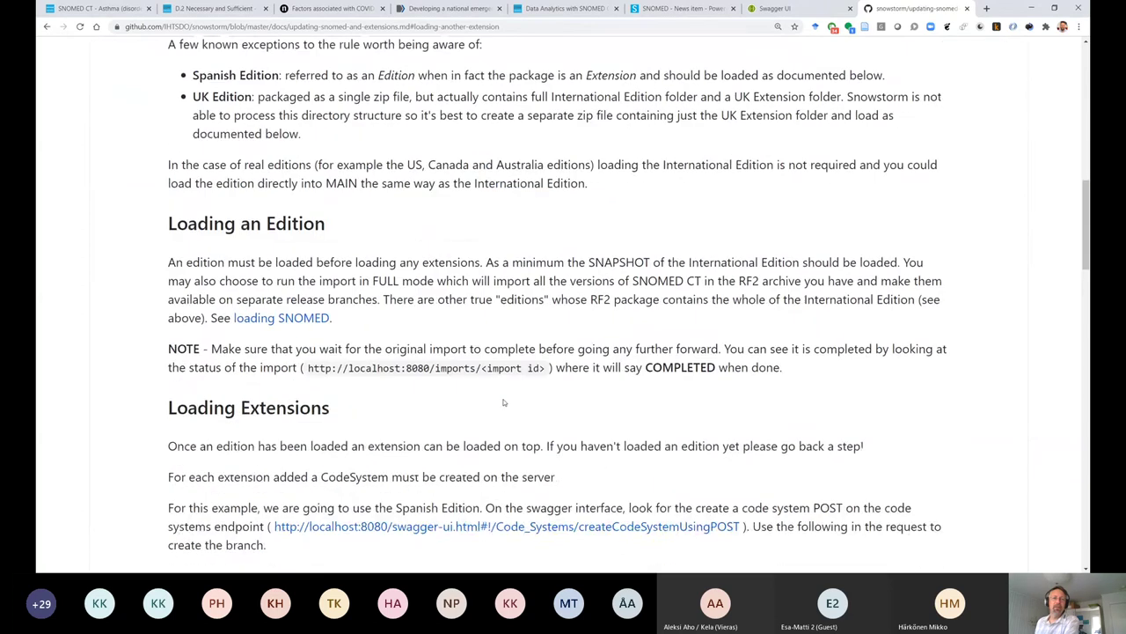
scroll(503, 403, up, 3)
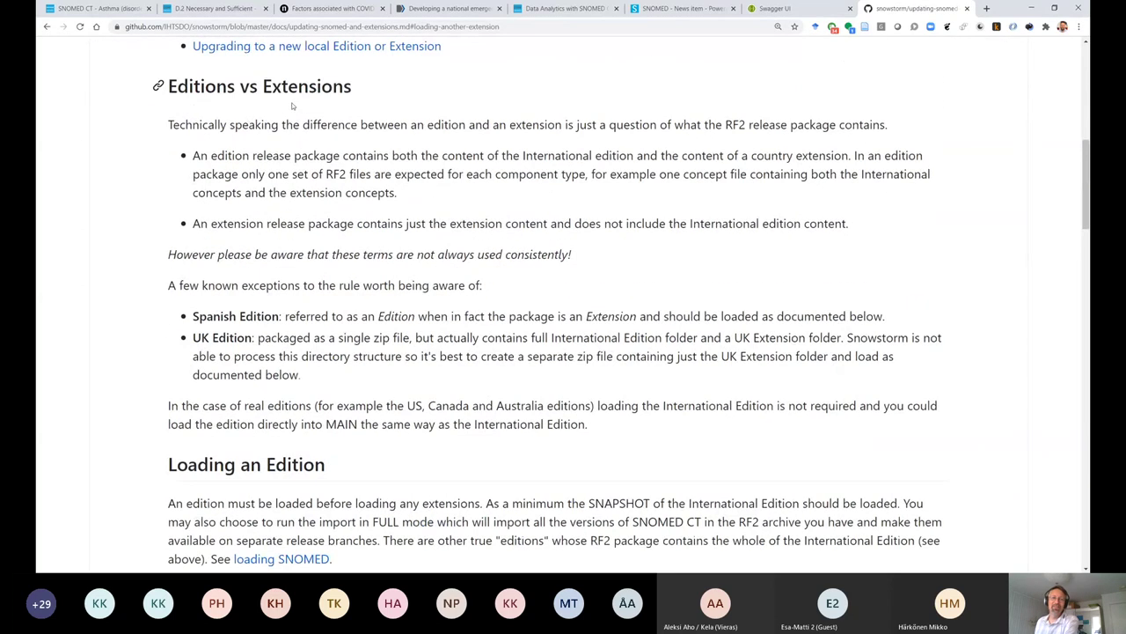
scroll(370, 331, down, 3)
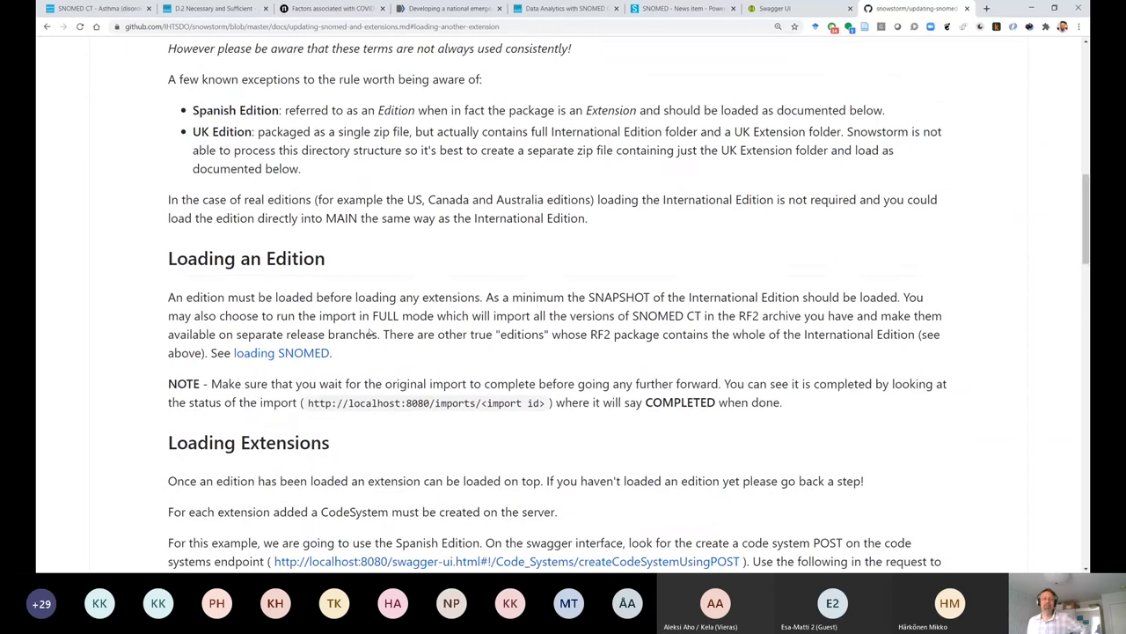
- Read the Loading Extensions section, examining the shortName, branchPath and dependantVersion fields of the code system request and the import request example
scroll(371, 332, down, 2)
scroll(370, 332, down, 1)
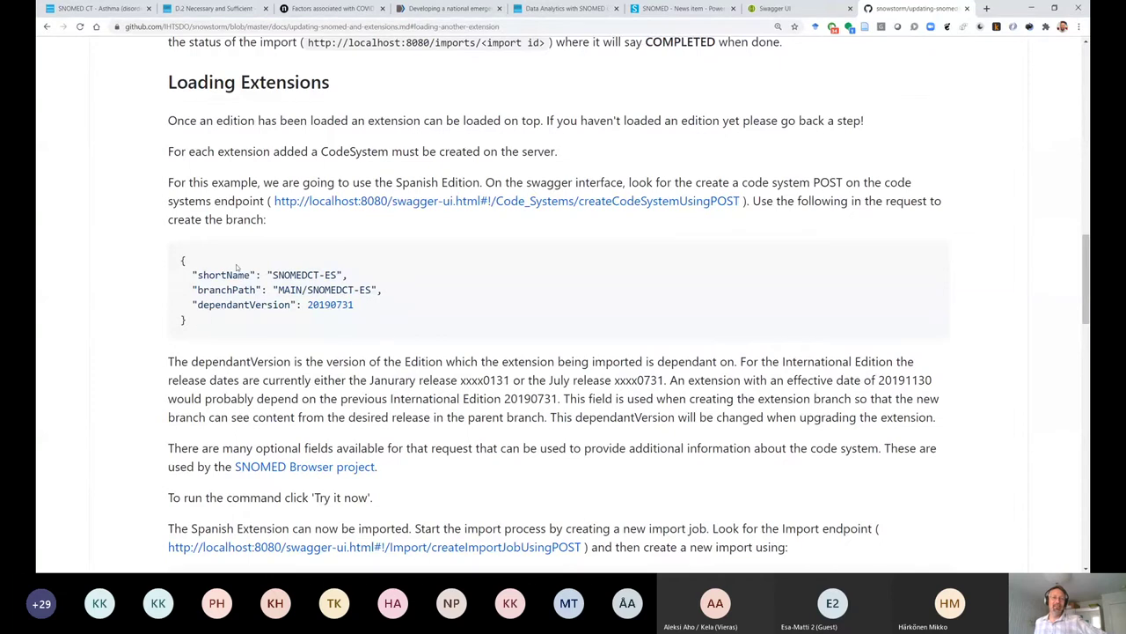
scroll(412, 351, down, 1)
scroll(426, 348, down, 1)
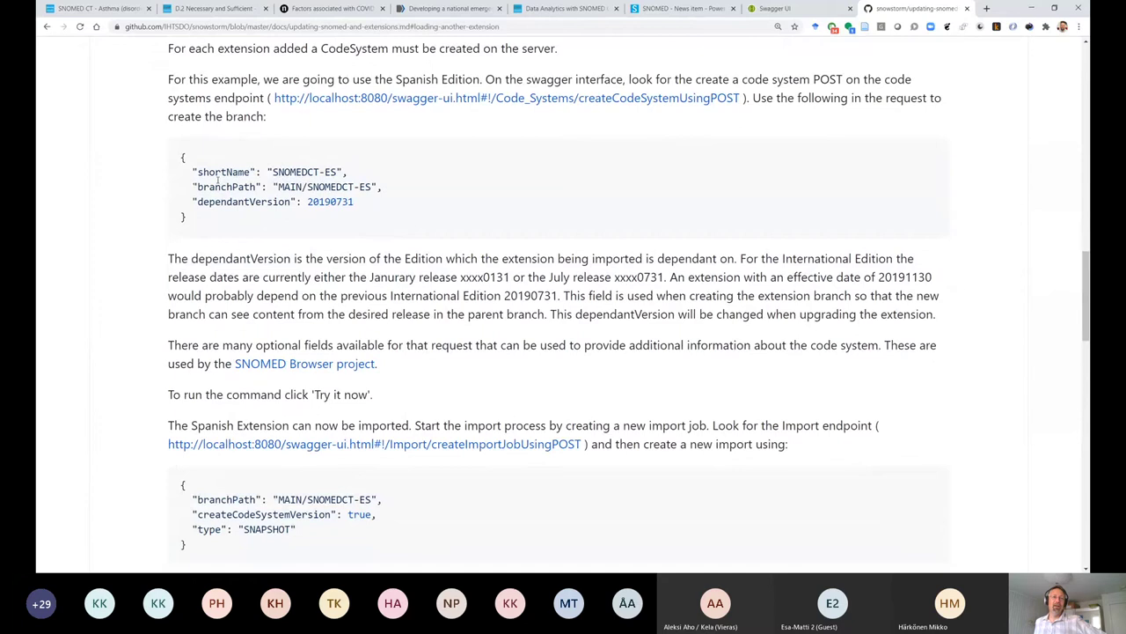
drag(337, 171, 272, 172)
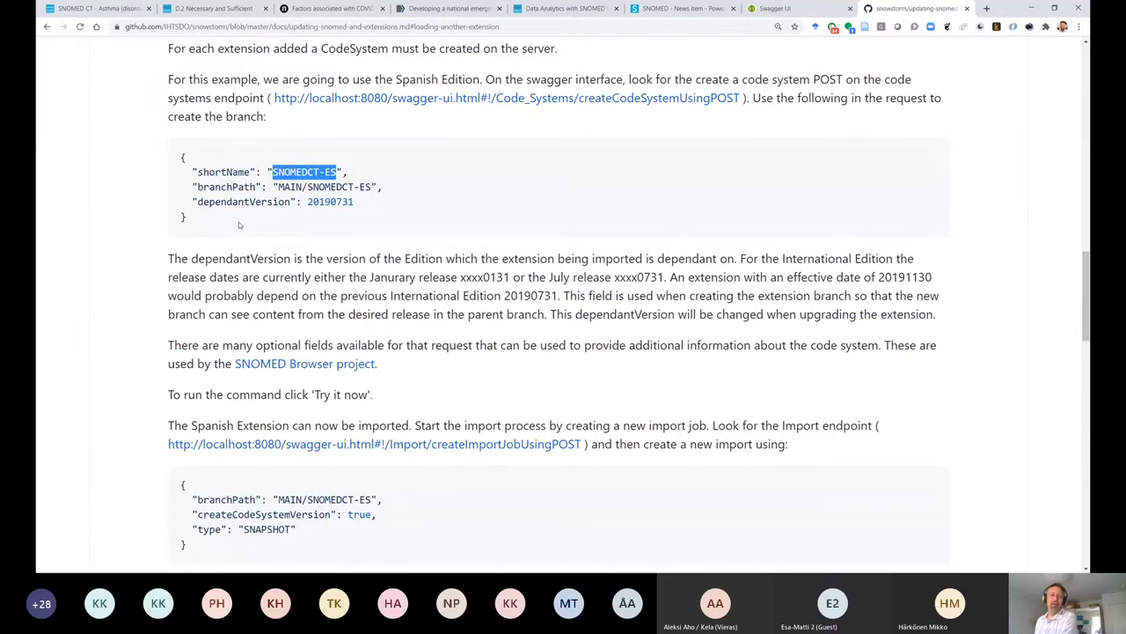
scroll(251, 224, down, 1)
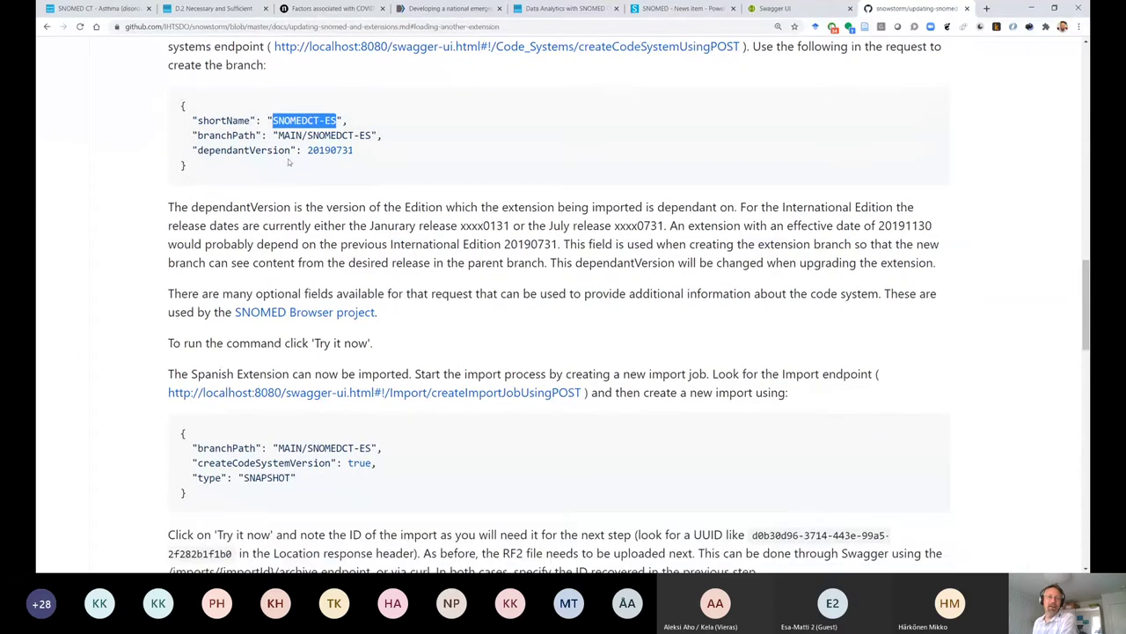
drag(324, 150, 335, 150)
click(352, 151)
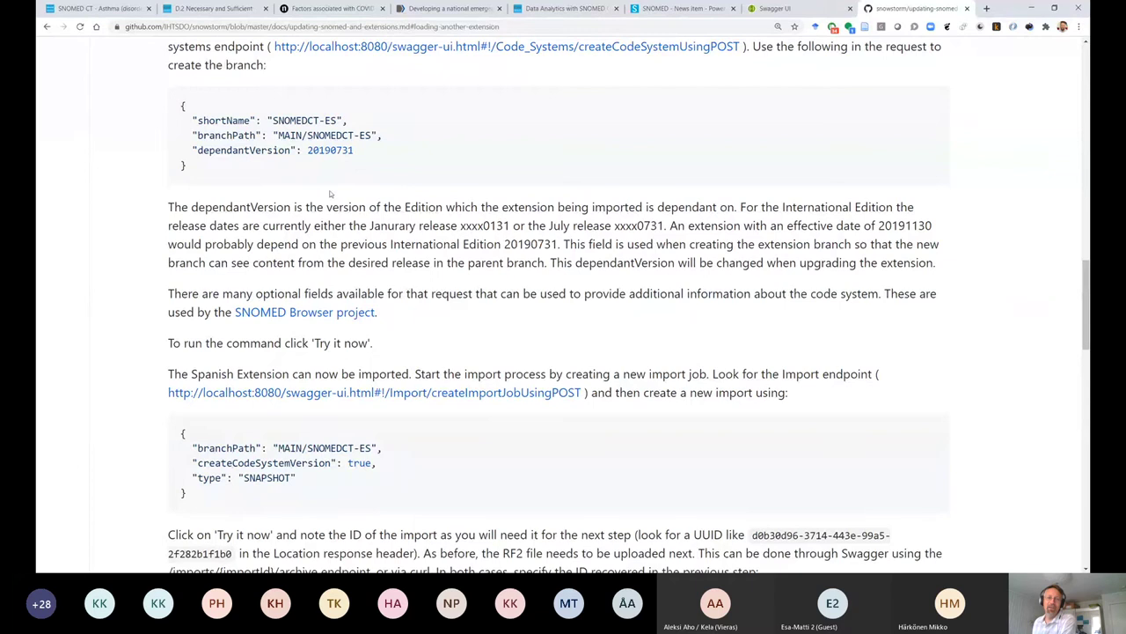
scroll(420, 206, up, 1)
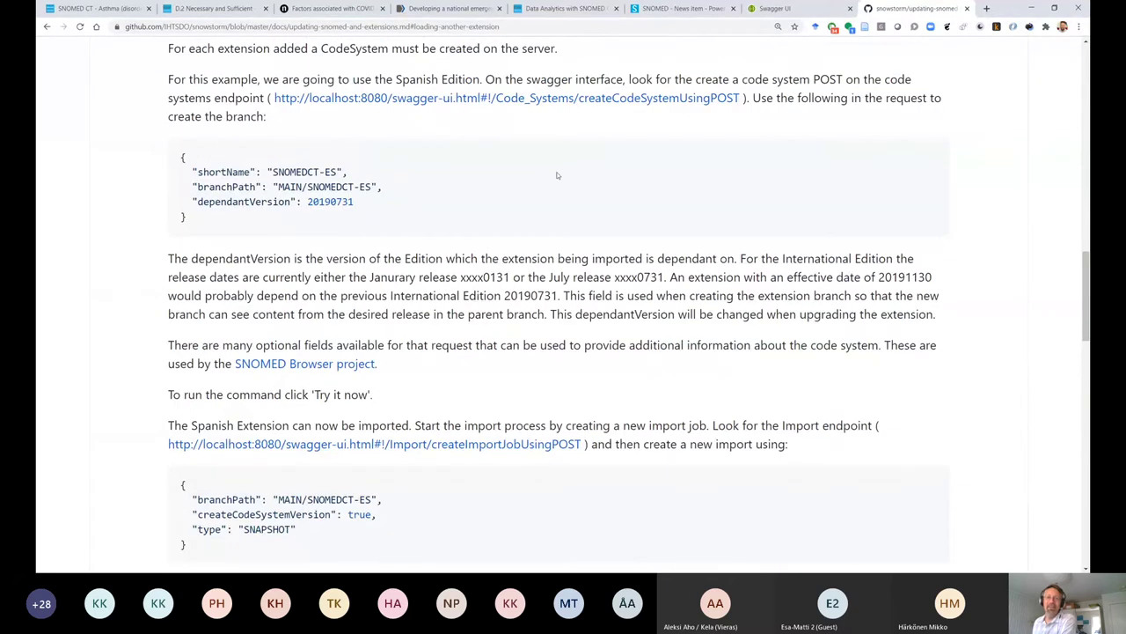
scroll(380, 271, down, 4)
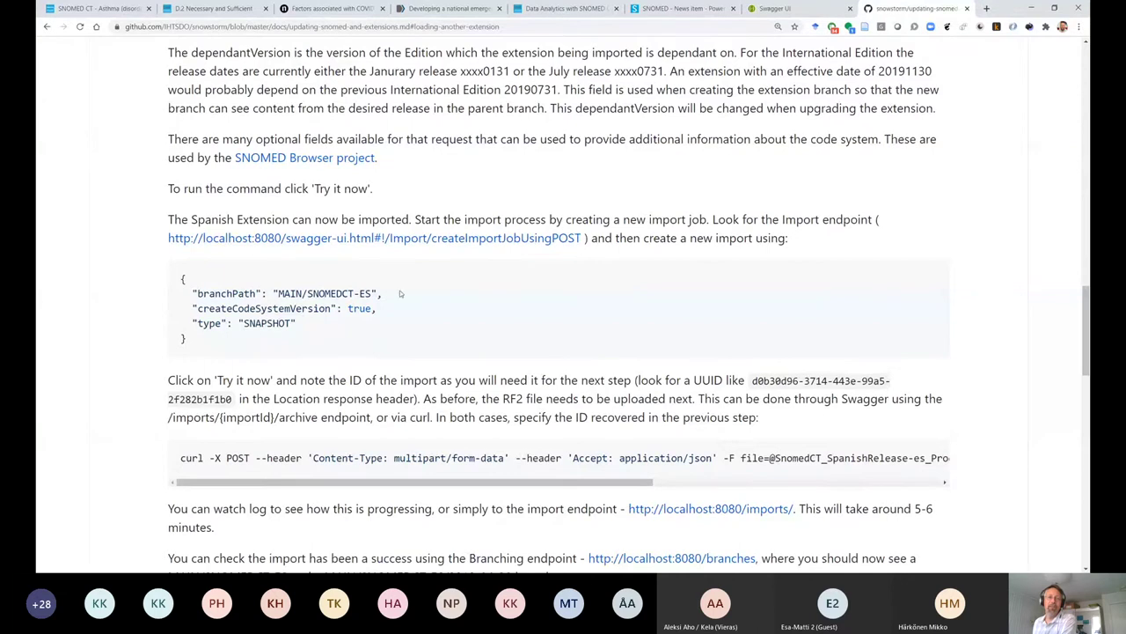
- Switch to Swagger UI, set branchPath in the POST /imports request body to MAIN/SNOMEDCT-SE and enlarge the page
click(774, 8)
scroll(452, 282, down, 1)
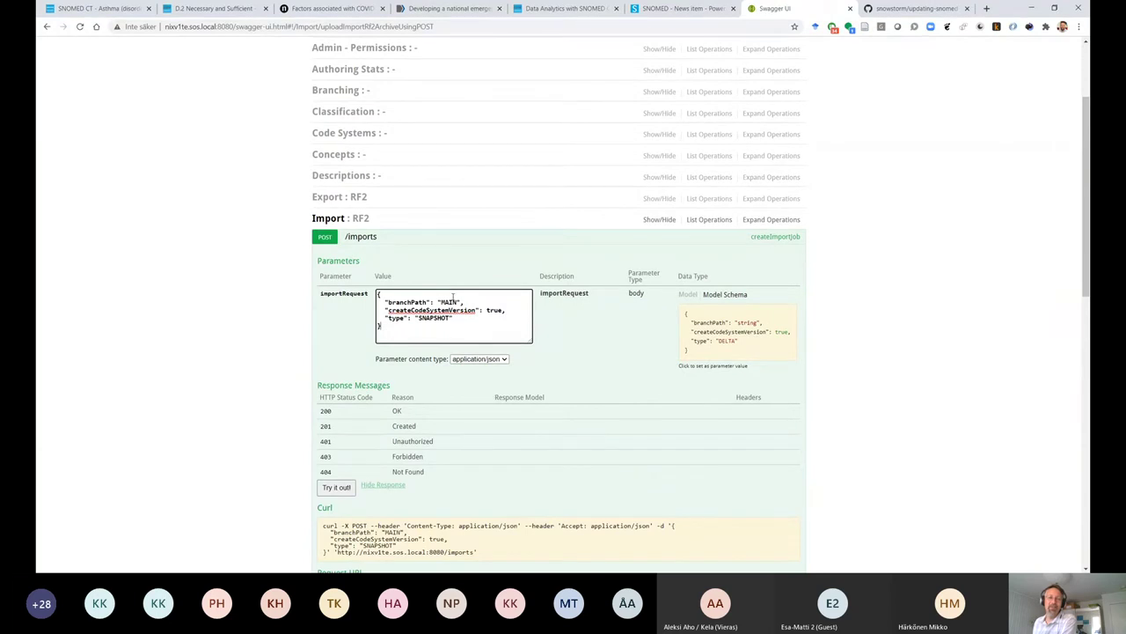
text(/)
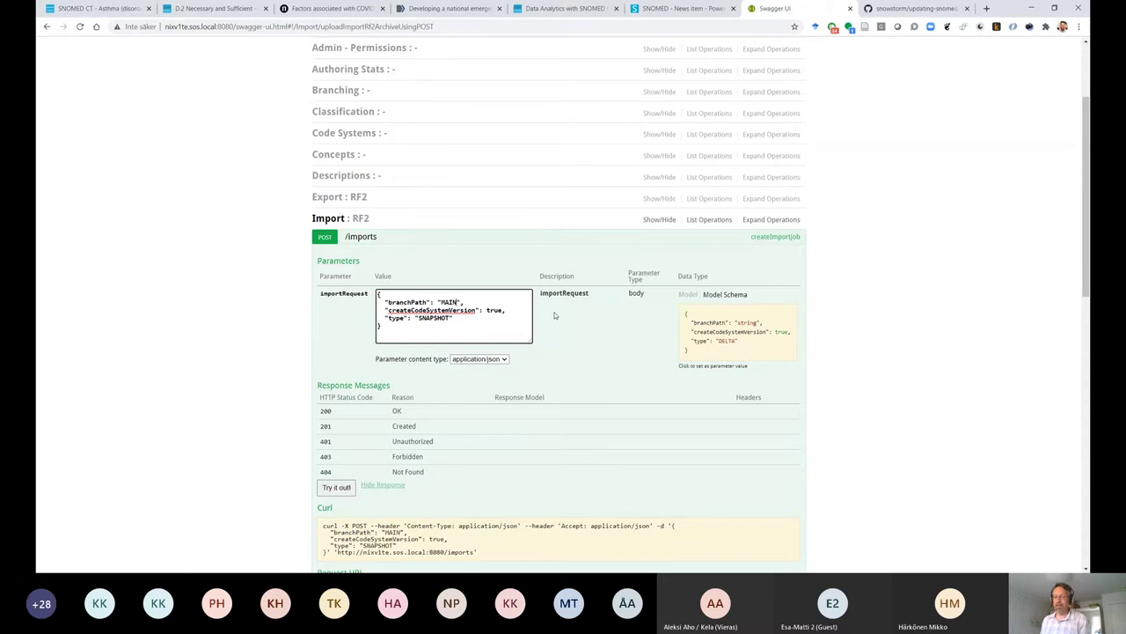
text(SNOMEDCT)
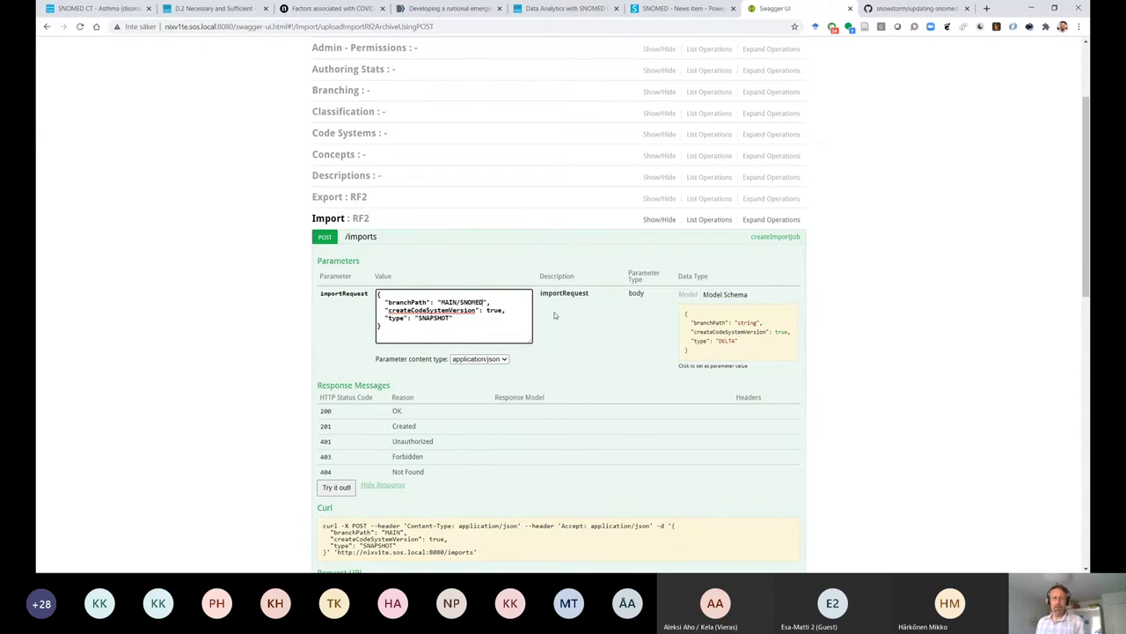
text(-SE)
key(ctrl+plus)
key(ctrl+plus)
key(ctrl+plus)
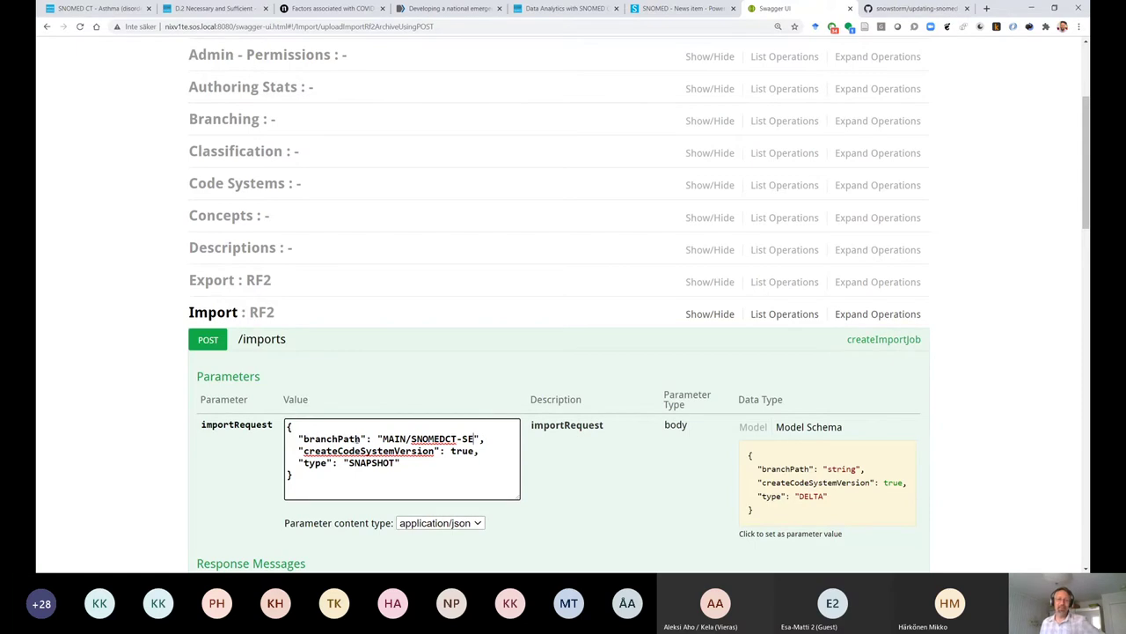
- Look over the POST /imports request and response, down to the importId and file parameters of the archive upload
scroll(425, 455, down, 1)
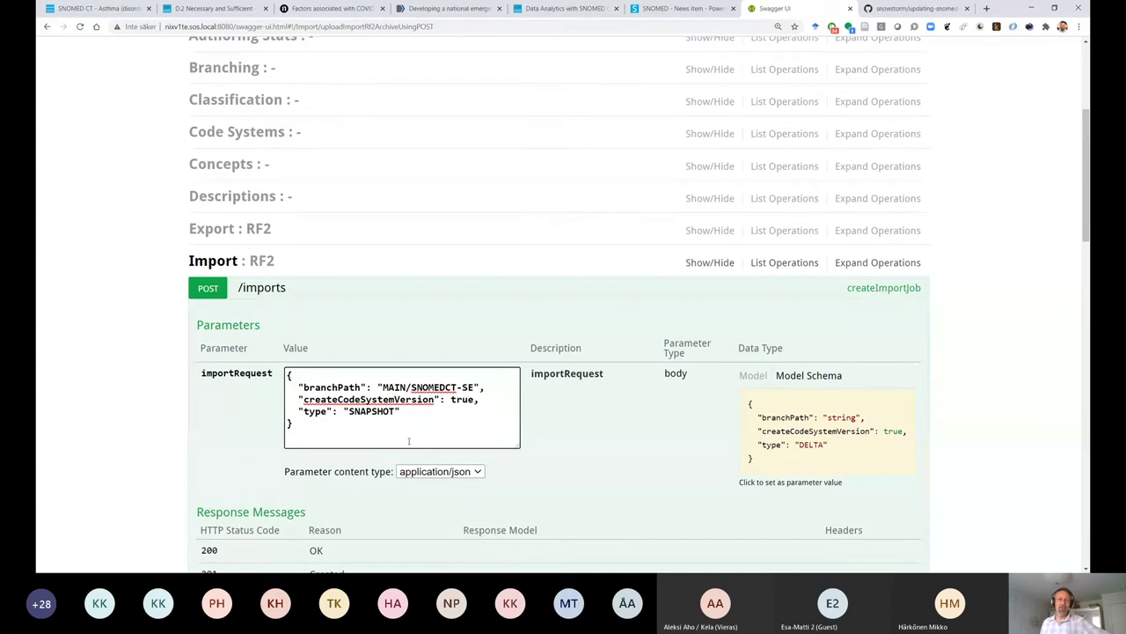
scroll(426, 456, down, 3)
scroll(408, 440, down, 3)
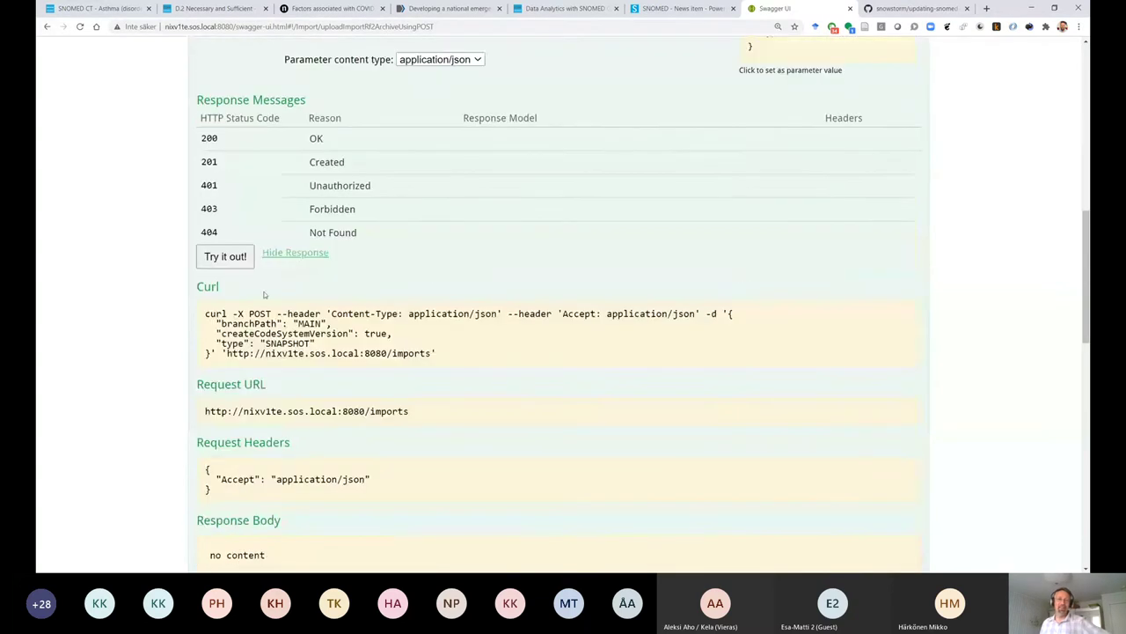
scroll(347, 379, down, 4)
scroll(348, 411, down, 5)
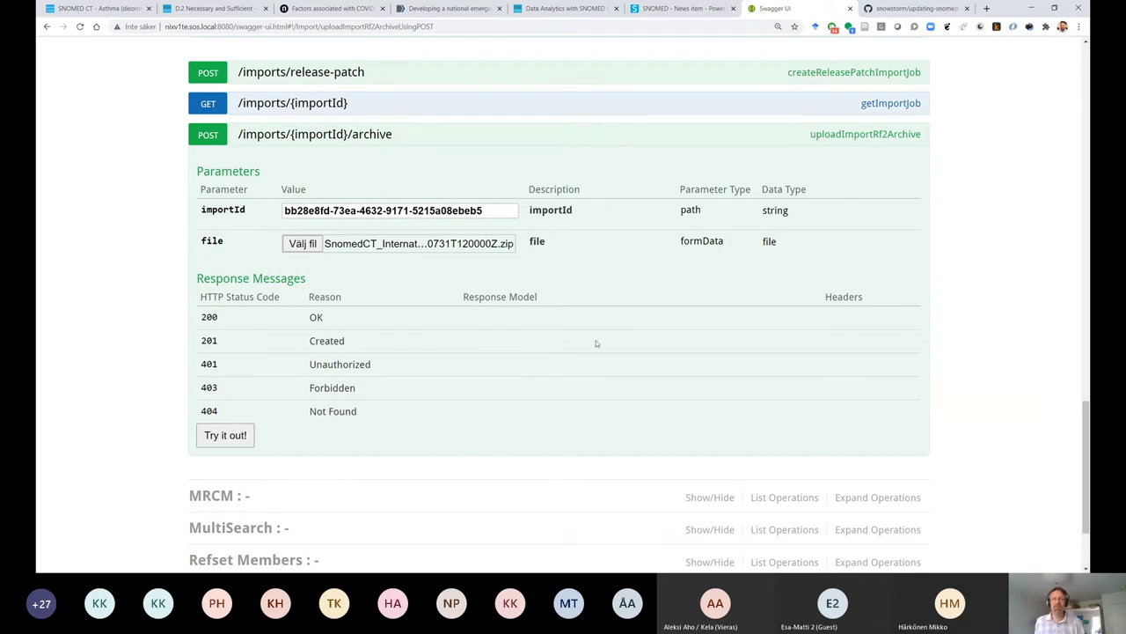
- Collapse the Import : RF2 section and expand the Code Systems section to show its operations
scroll(722, 362, up, 20)
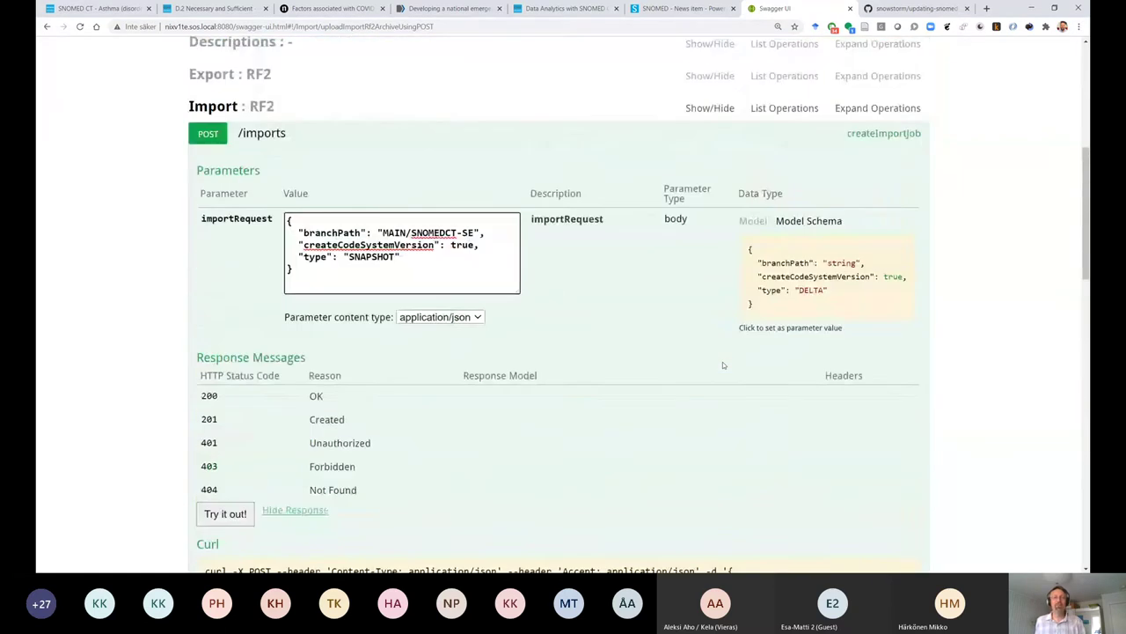
scroll(723, 362, up, 2)
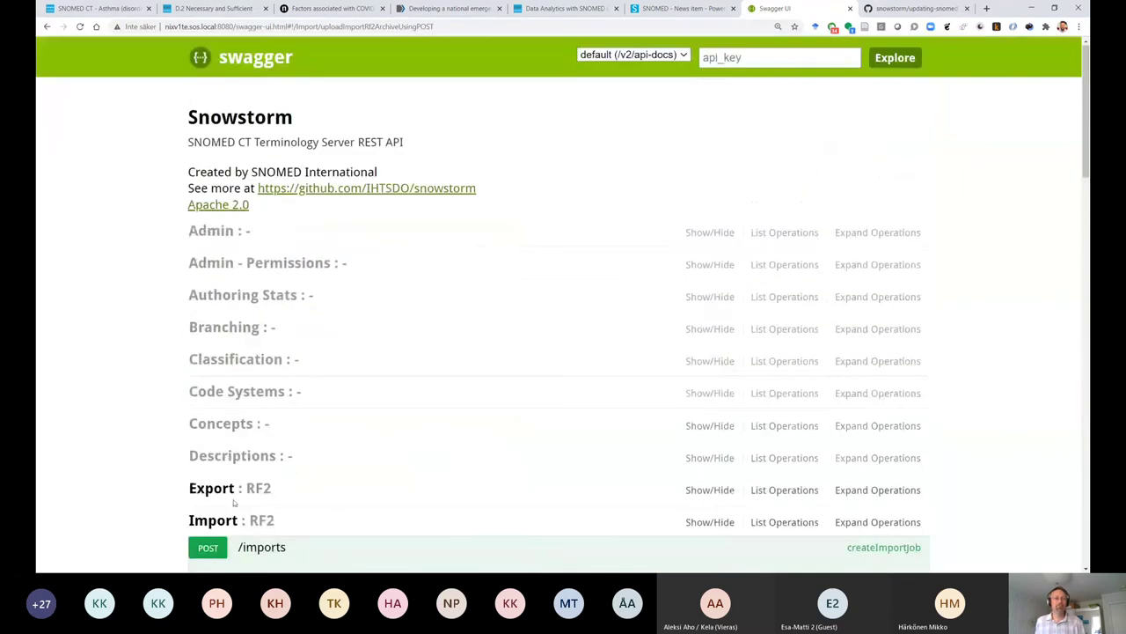
click(218, 523)
scroll(342, 473, down, 2)
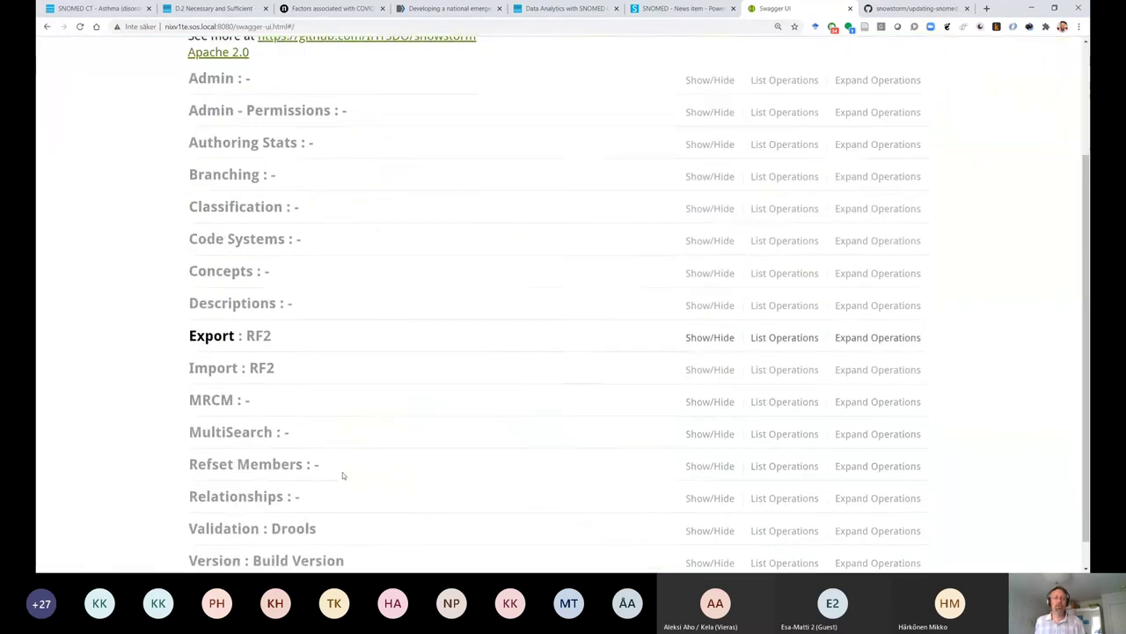
scroll(343, 475, up, 2)
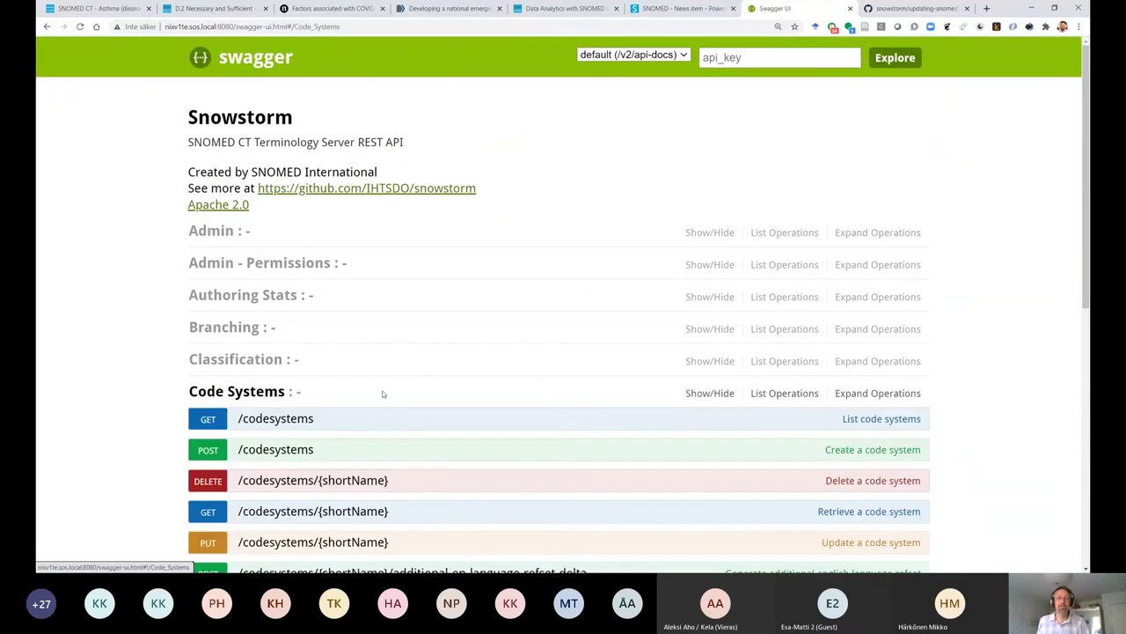
scroll(416, 384, down, 2)
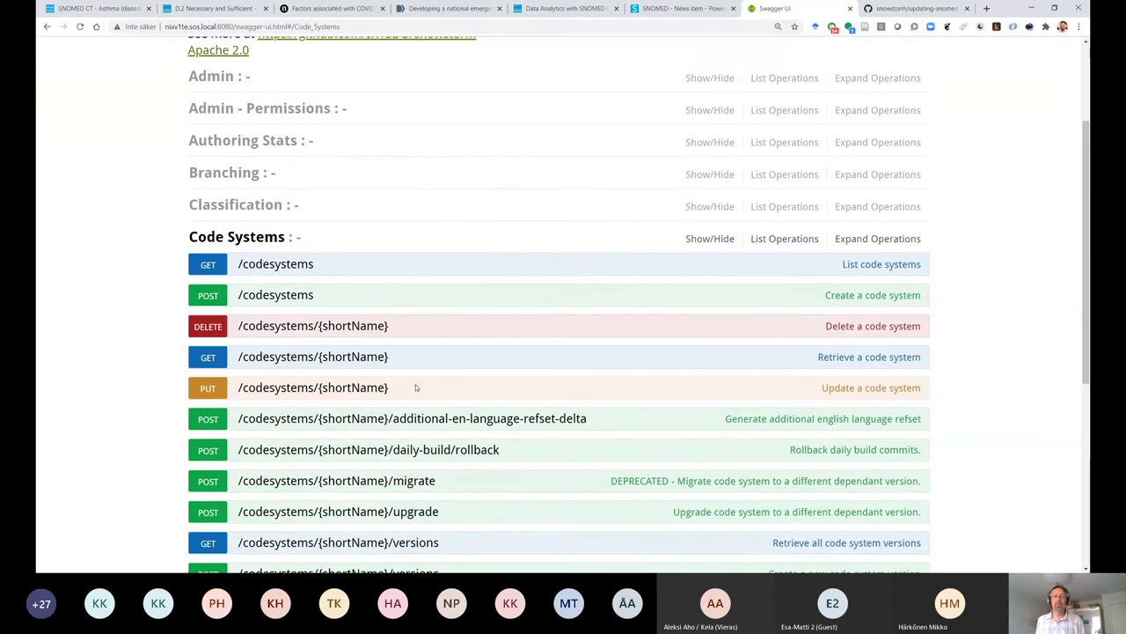
- Open the GET /codesystems operation and run it with no forBranch value to list all code systems
click(287, 258)
scroll(324, 339, down, 2)
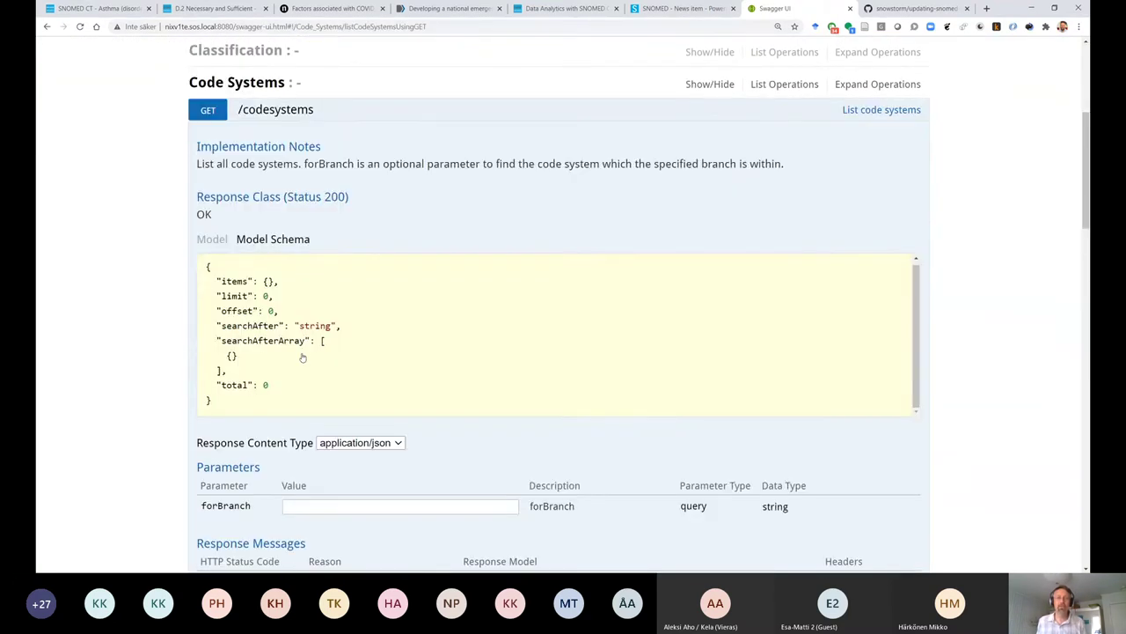
scroll(150, 381, down, 3)
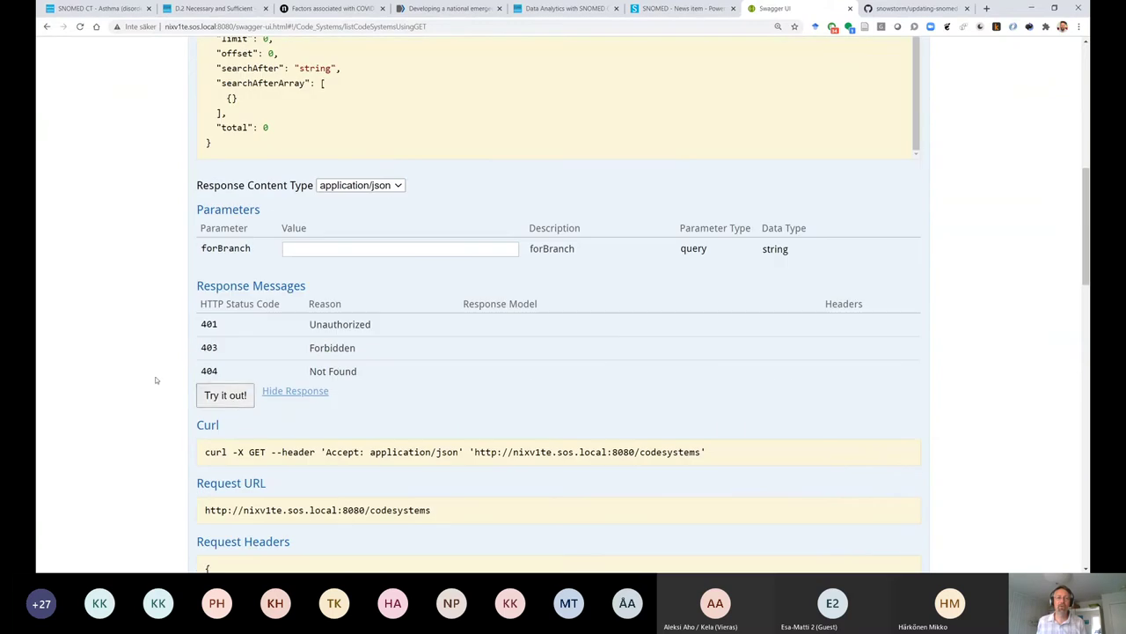
click(224, 397)
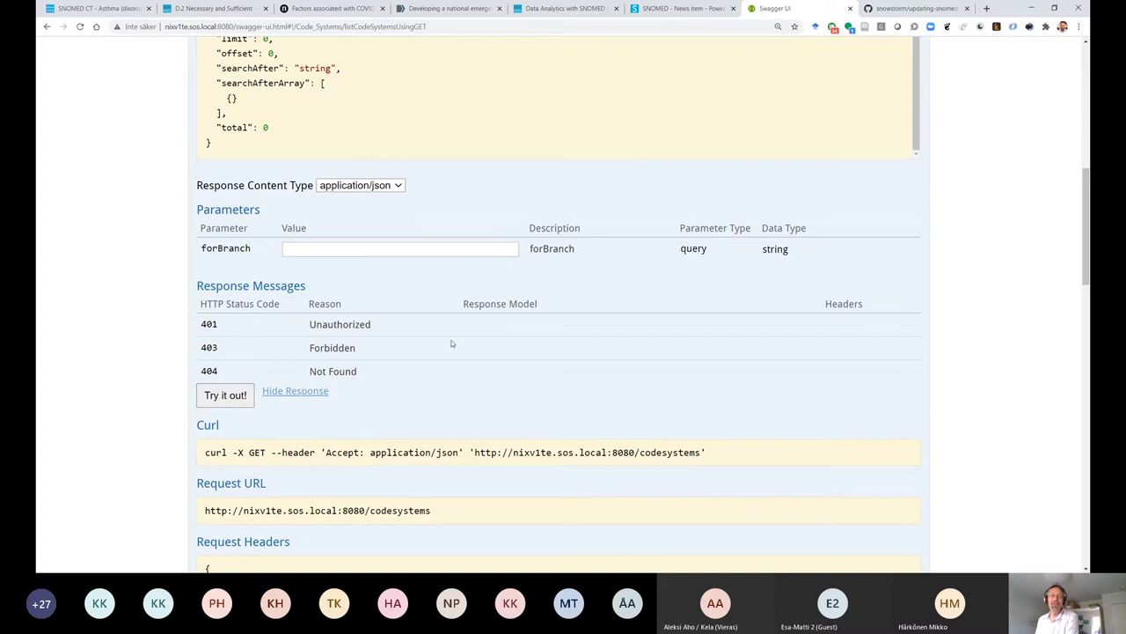
- Examine the first code system in the response body, including its short name, branch path, import date, latest version, languages and modules
scroll(457, 341, down, 1)
scroll(457, 343, down, 5)
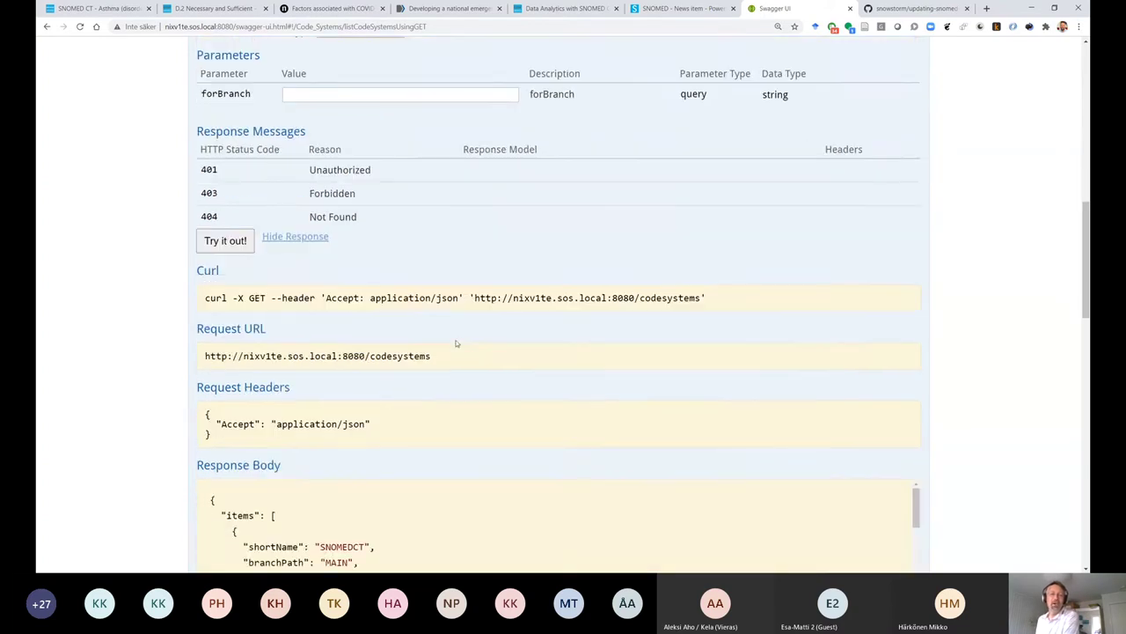
scroll(457, 343, up, 3)
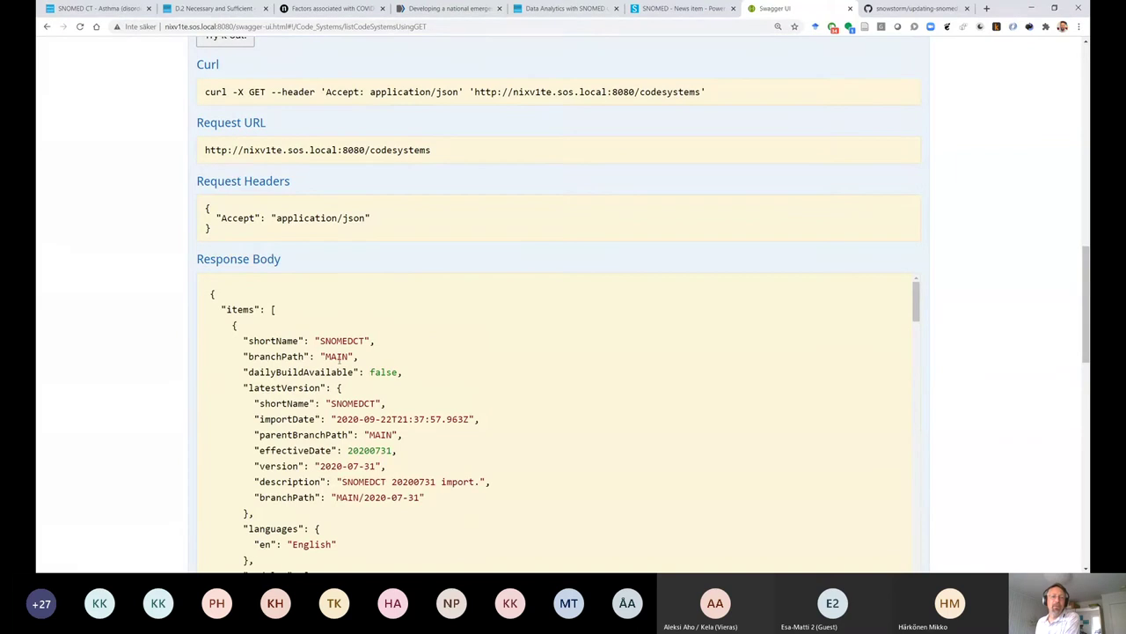
drag(360, 356, 243, 357)
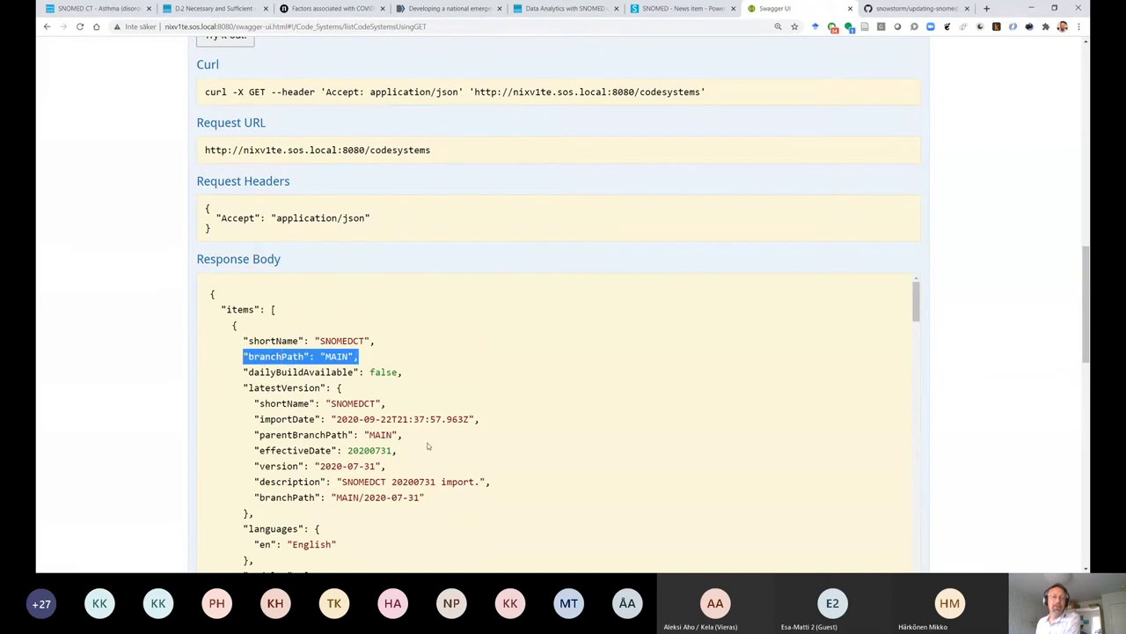
double_click(340, 340)
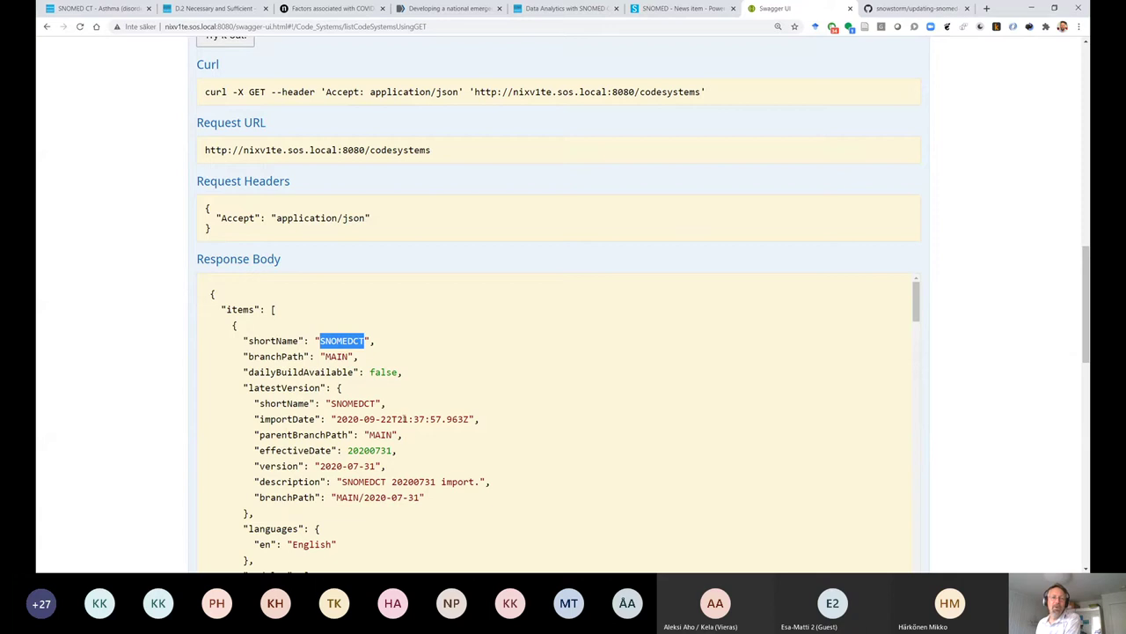
drag(473, 419, 337, 419)
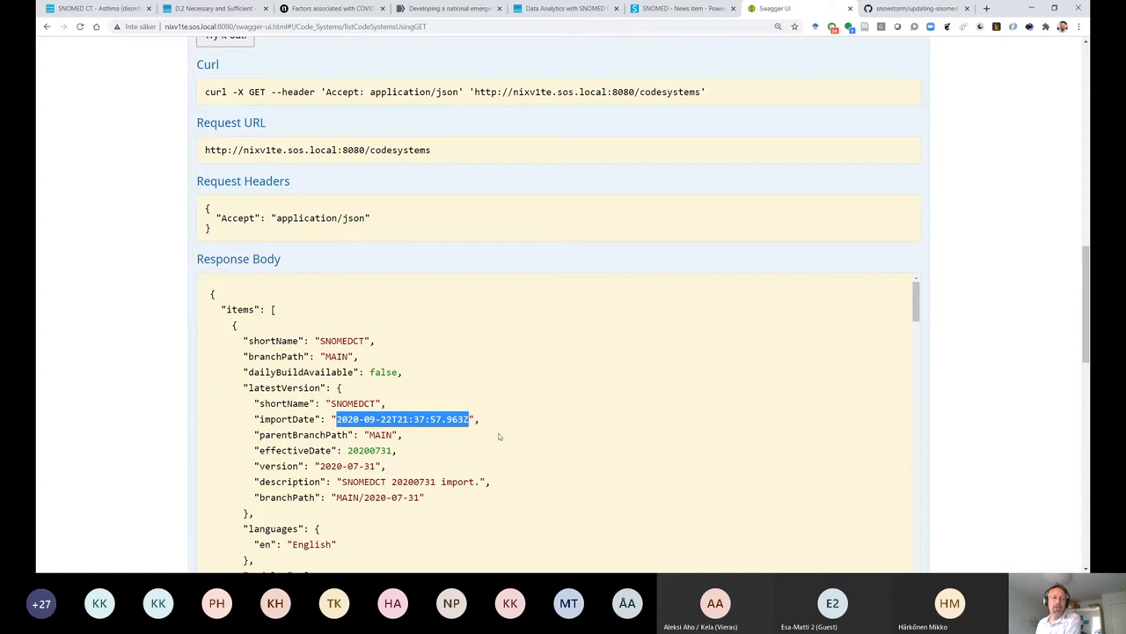
scroll(499, 436, down, 1)
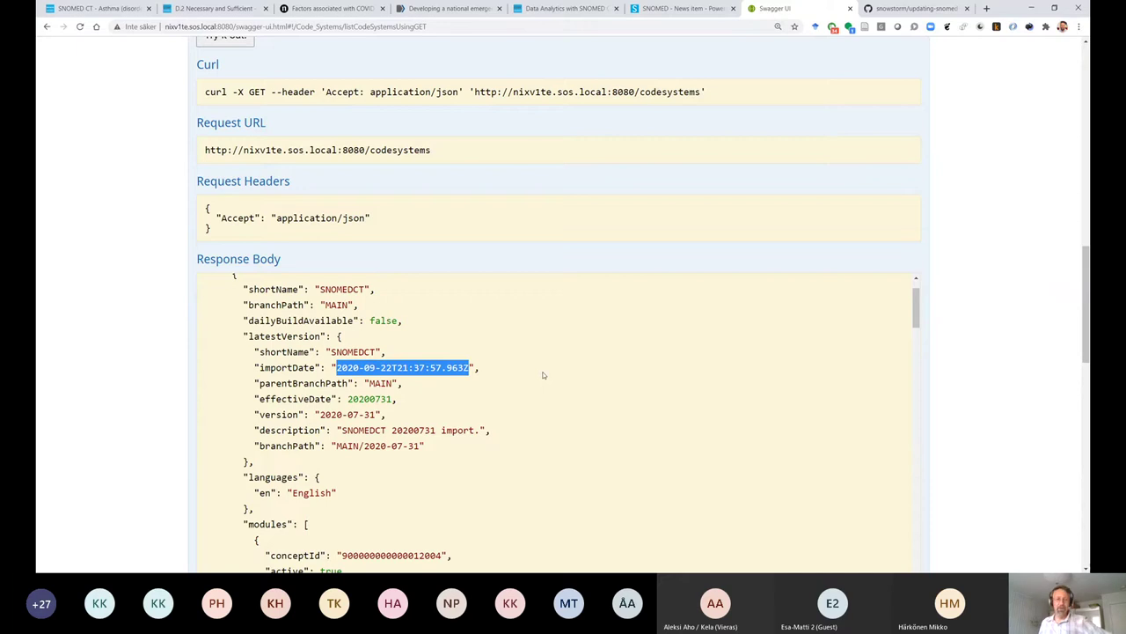
scroll(543, 375, down, 1)
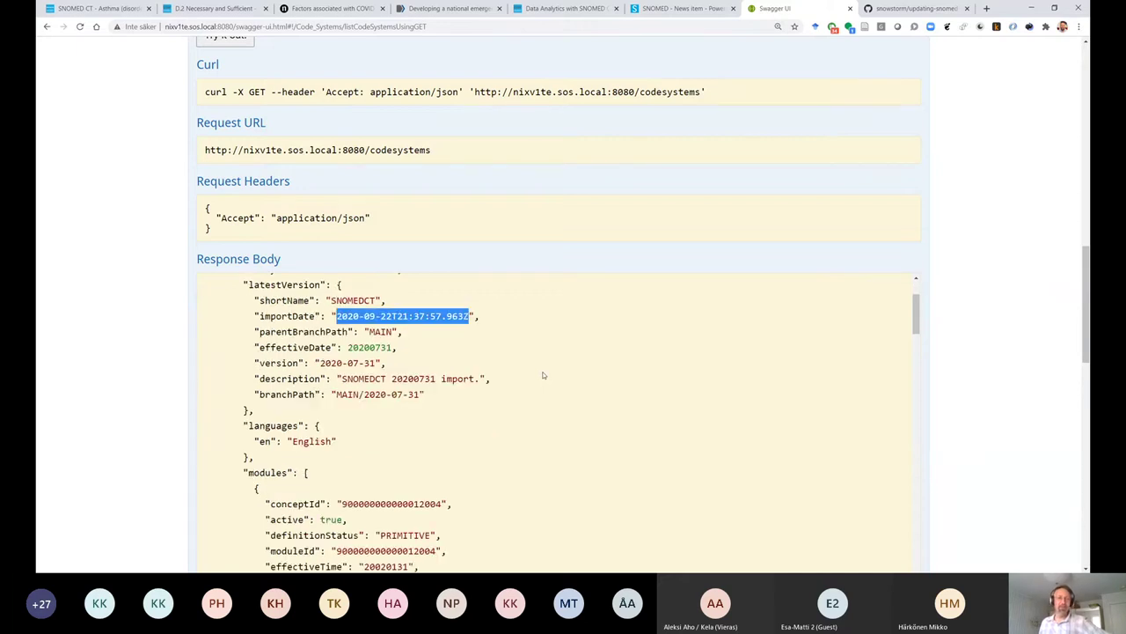
- Read through the modules listed for the SNOMEDCT code system, including the model component, ICD-10 mapping and core modules
scroll(543, 375, down, 2)
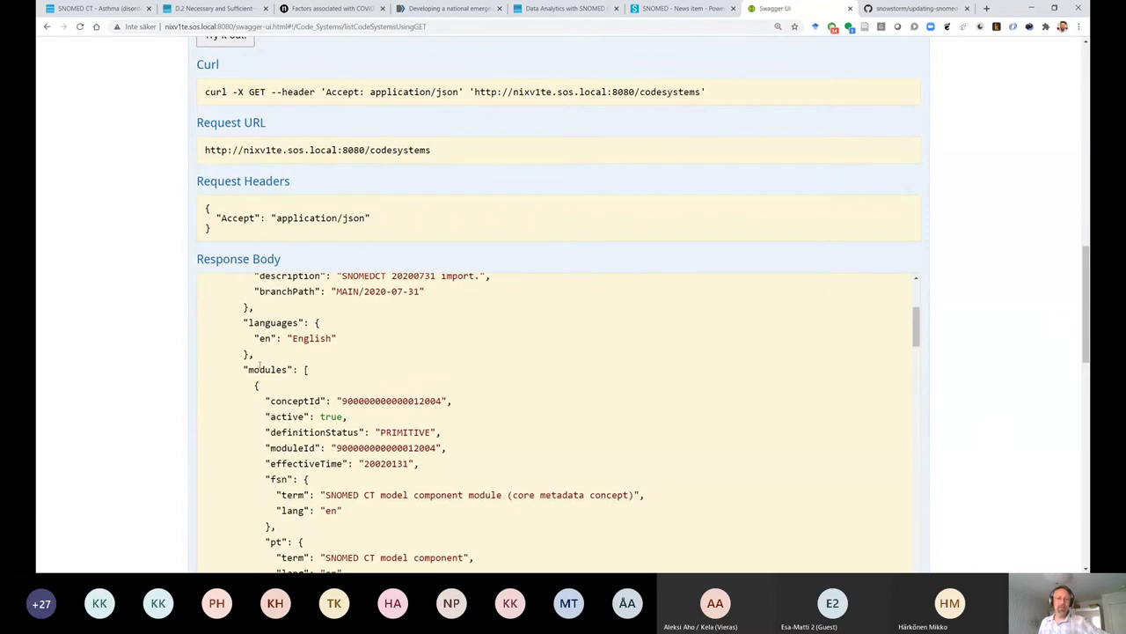
scroll(330, 401, down, 2)
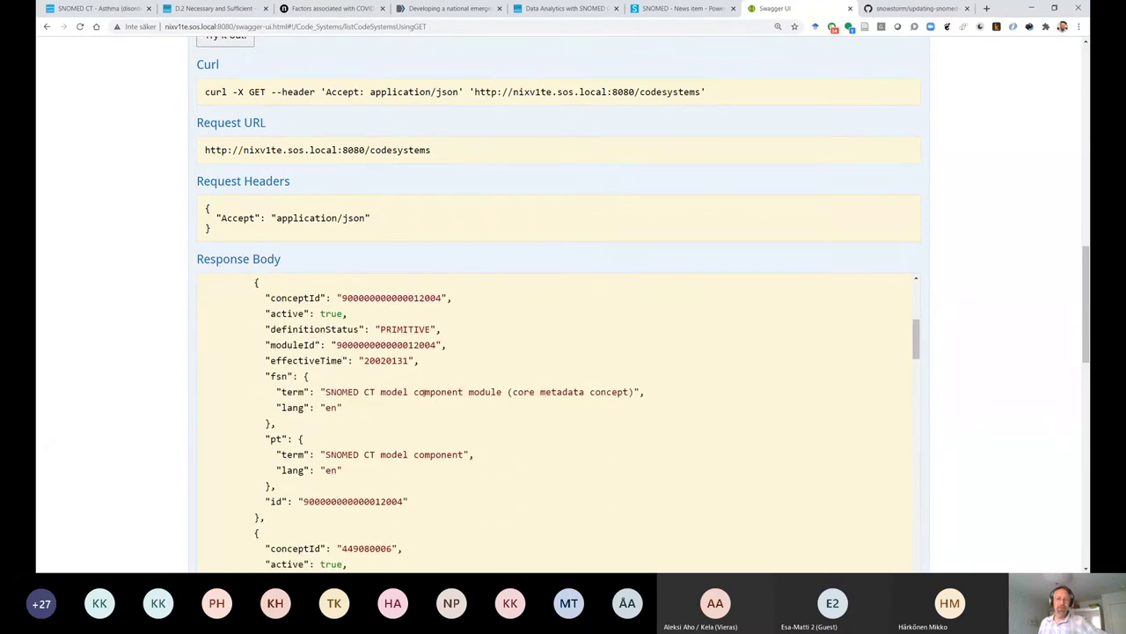
scroll(490, 434, down, 5)
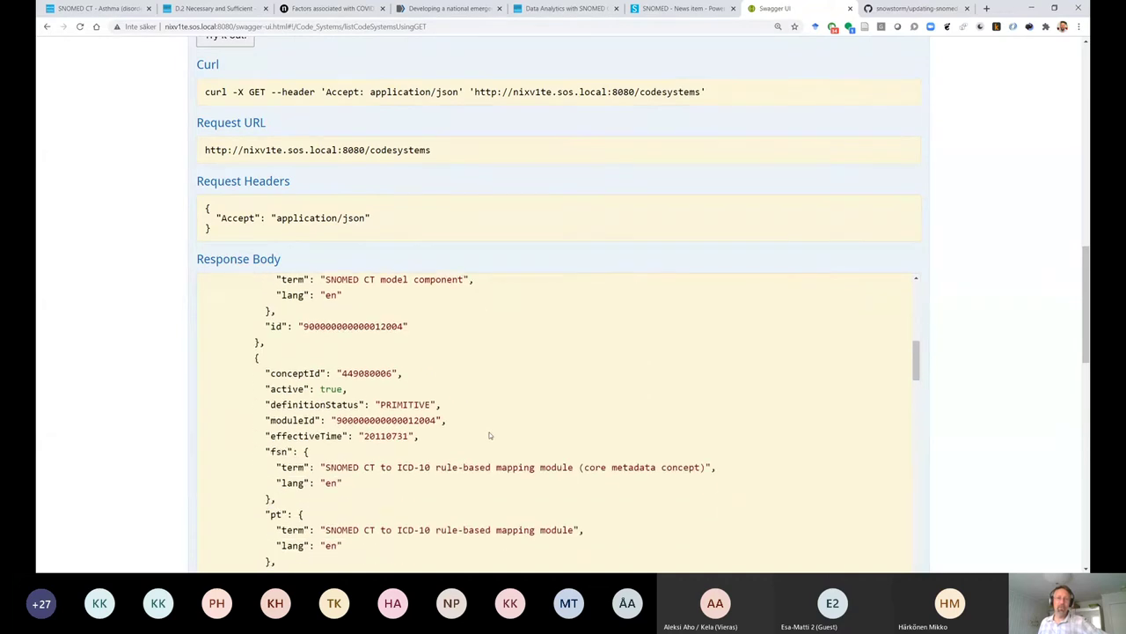
scroll(490, 435, down, 1)
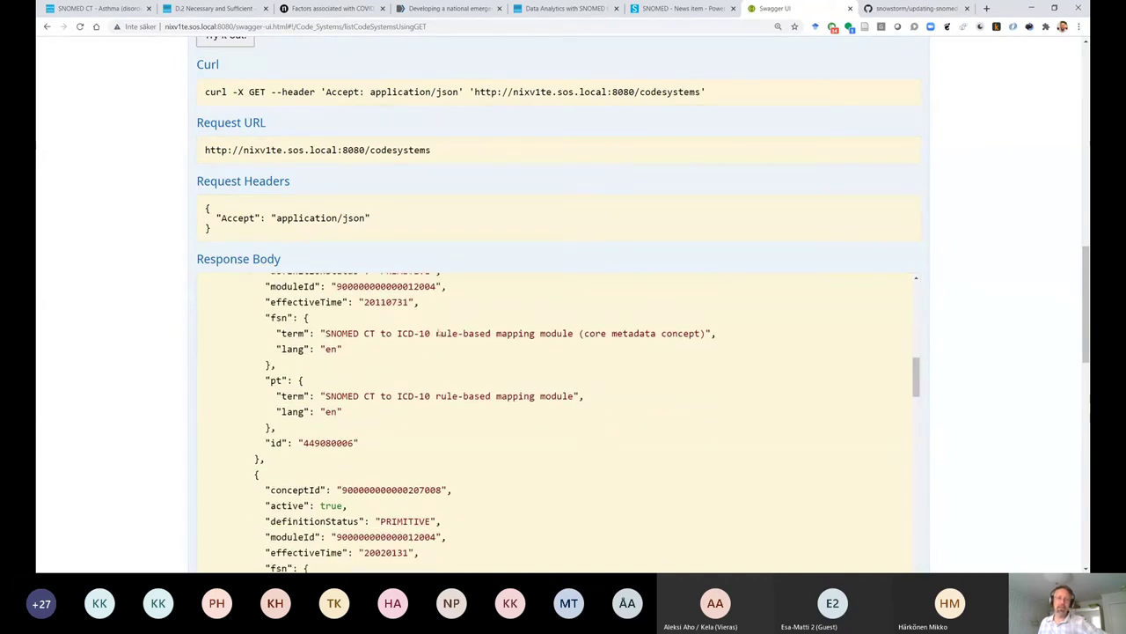
scroll(452, 407, down, 4)
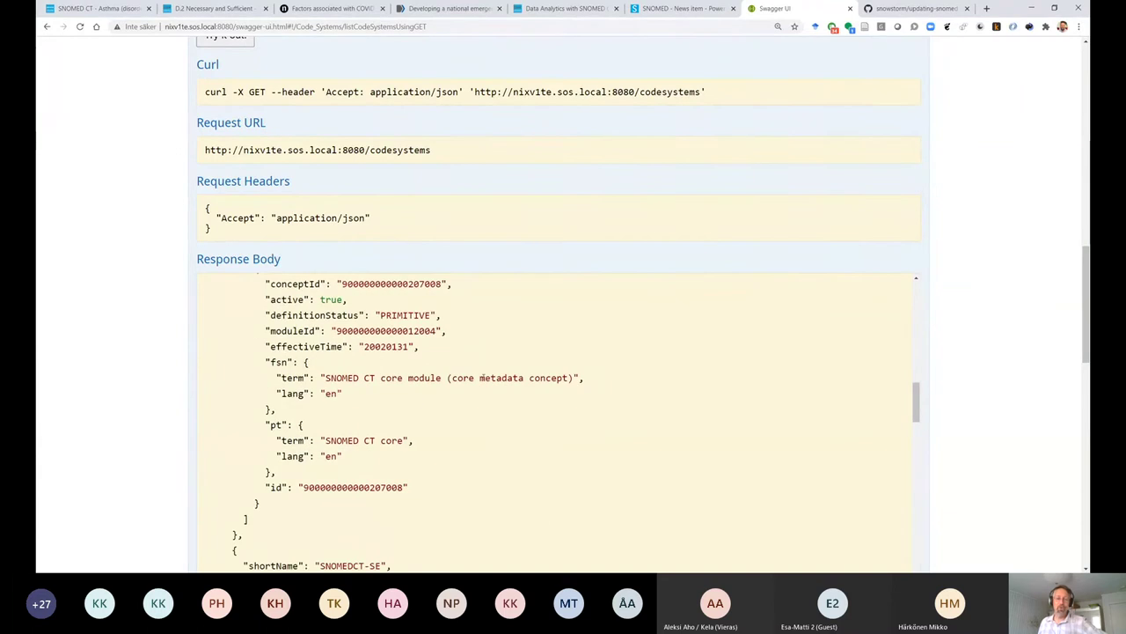
scroll(531, 396, up, 5)
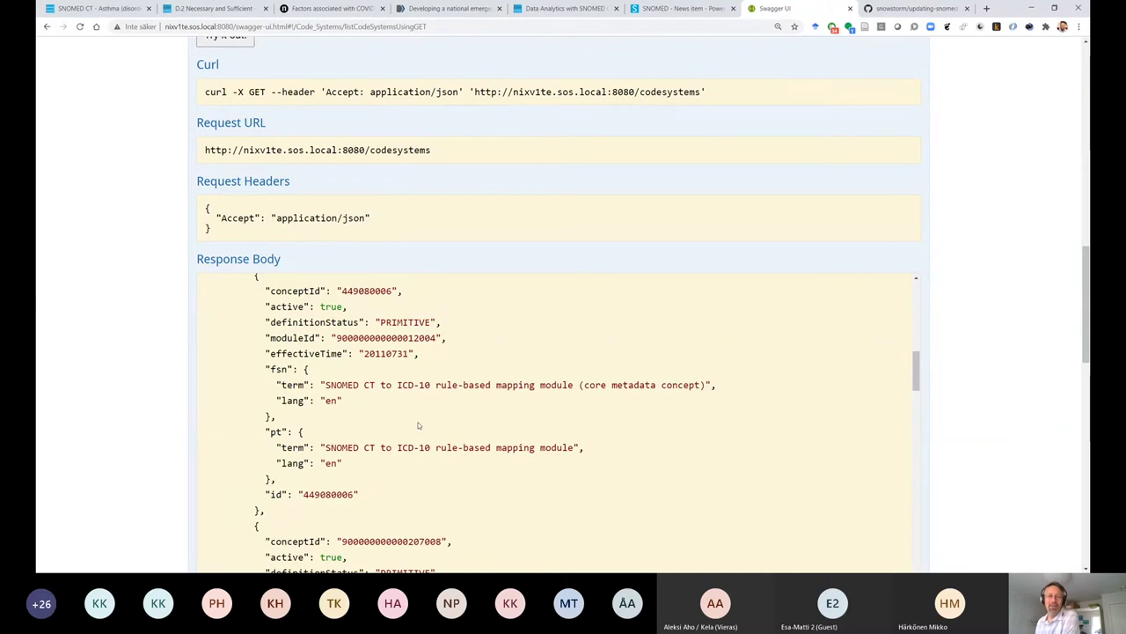
- Examine the SNOMEDCT-SE code system entry, including its branch path, dependant version effective time, latest version and languages
scroll(419, 425, down, 5)
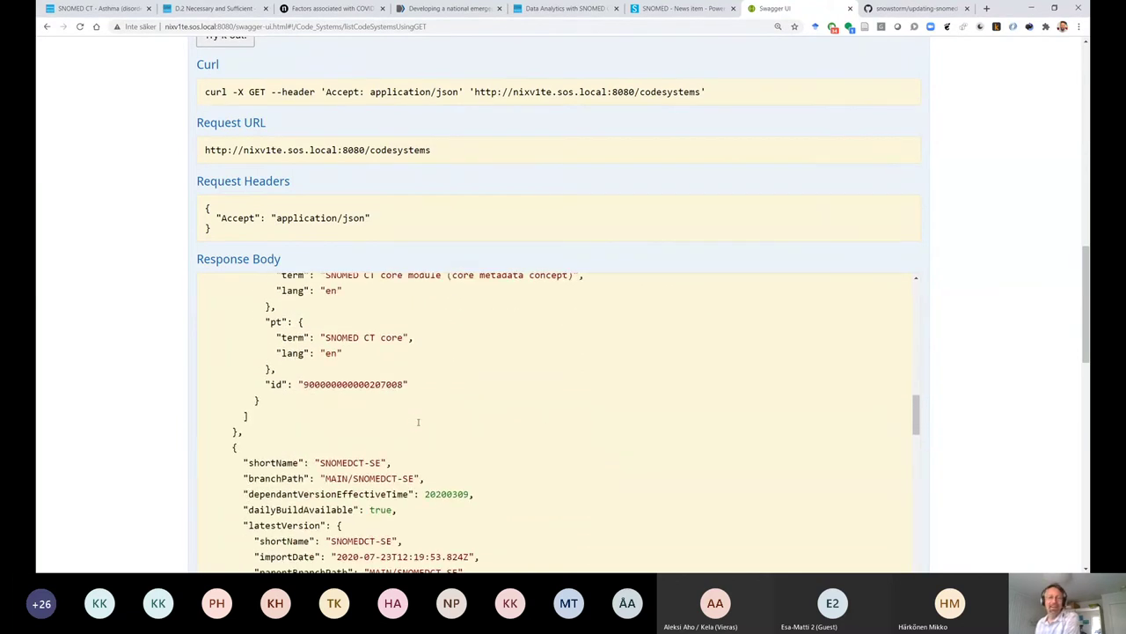
scroll(419, 426, down, 2)
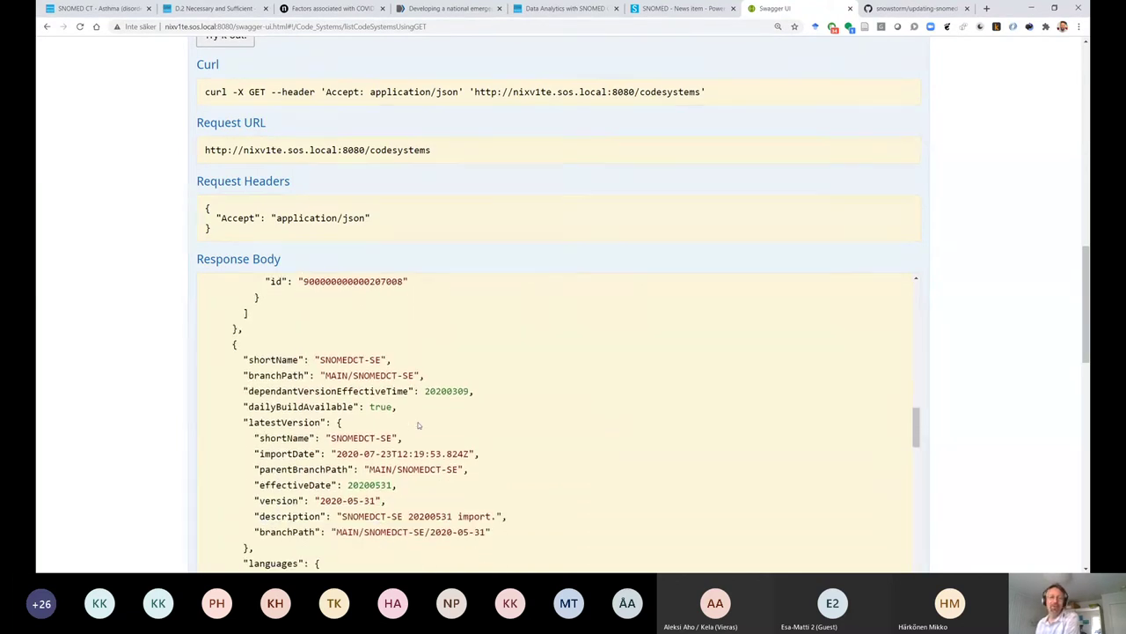
scroll(339, 374, down, 1)
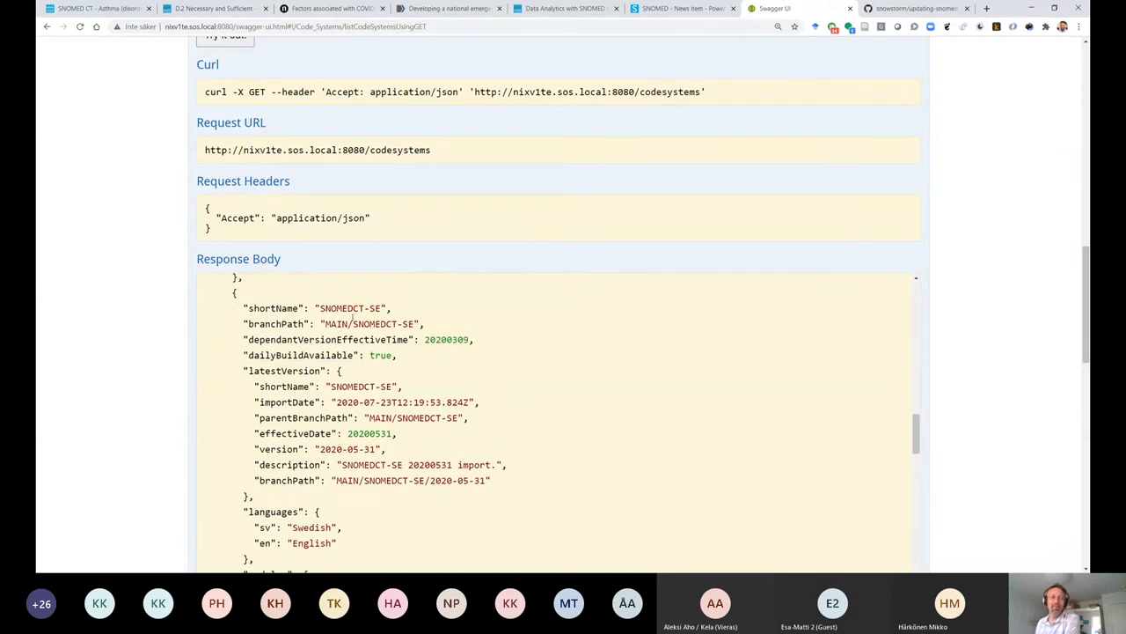
drag(326, 324, 415, 324)
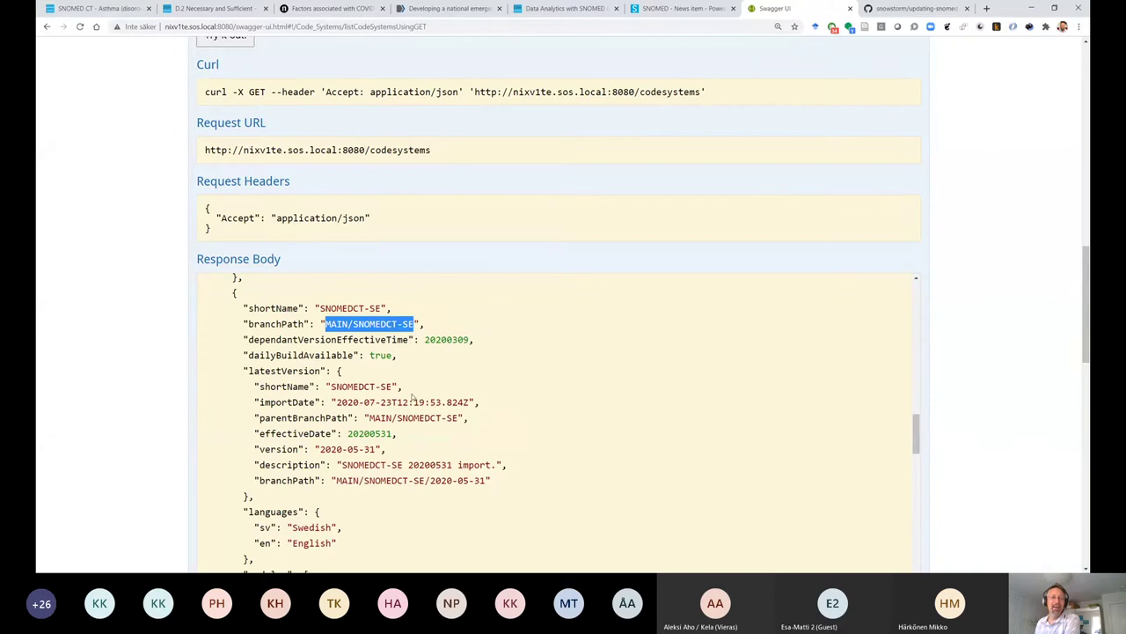
scroll(412, 398, down, 1)
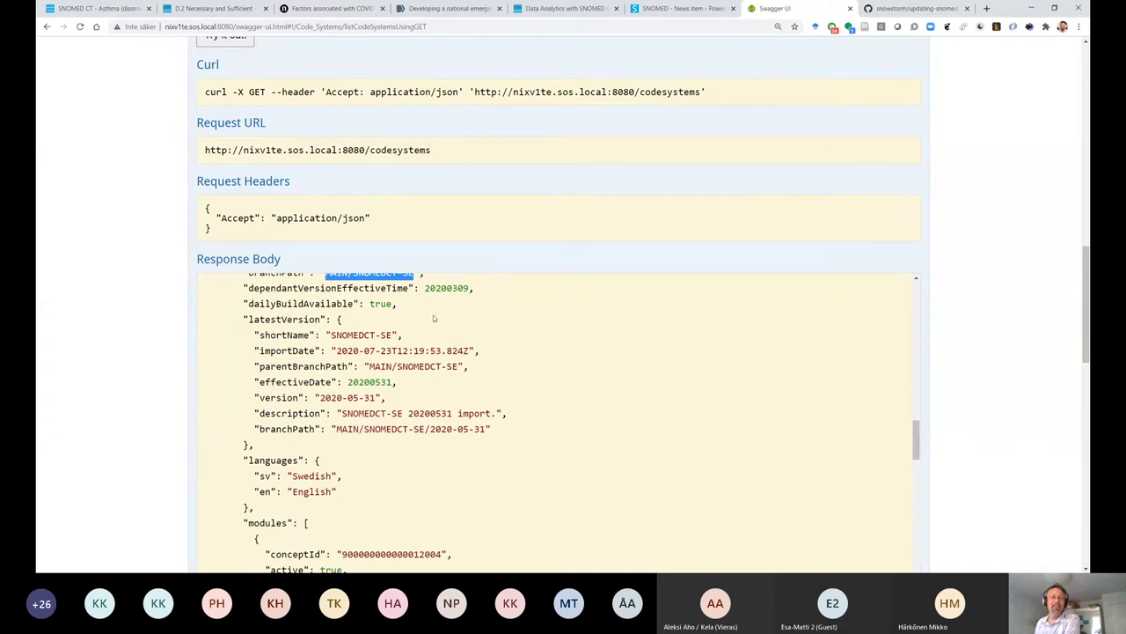
drag(426, 288, 472, 289)
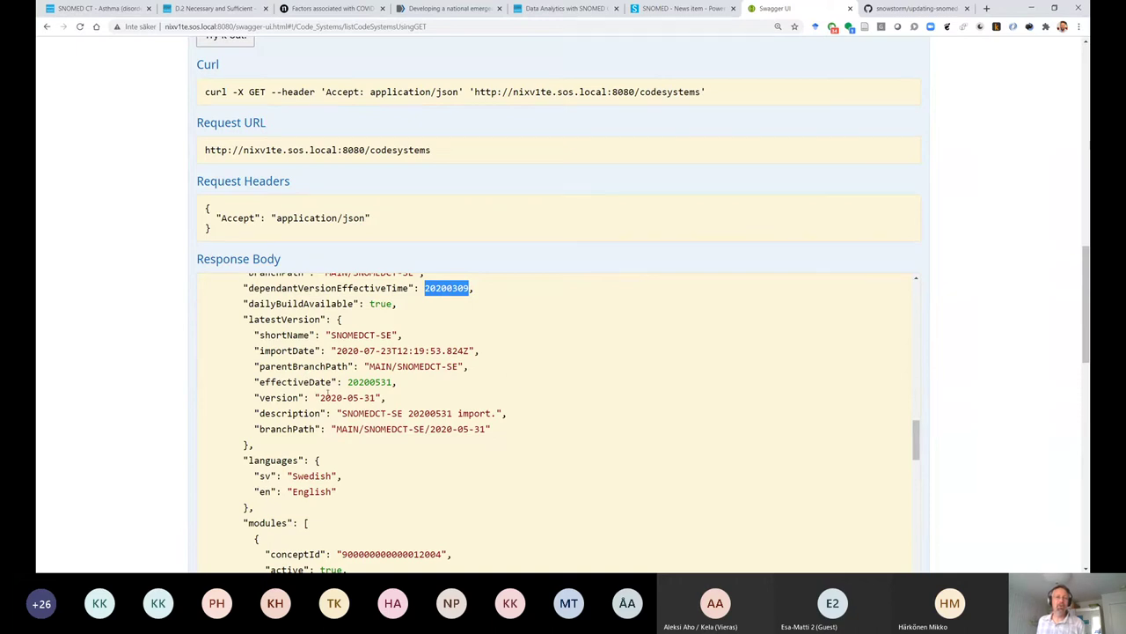
drag(318, 398, 378, 398)
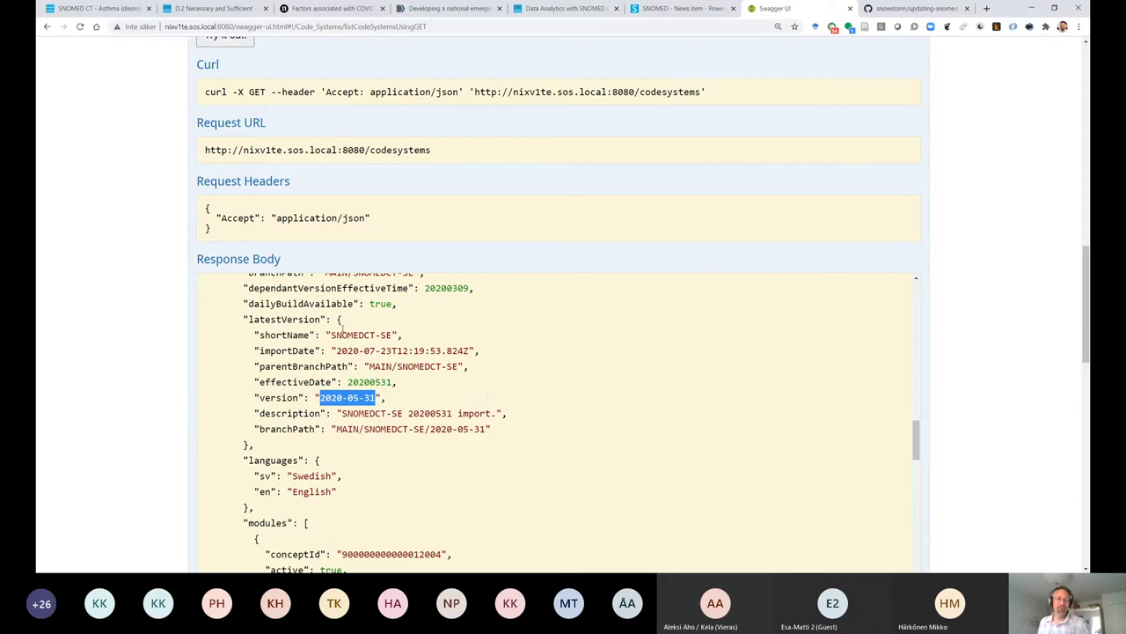
scroll(440, 411, down, 3)
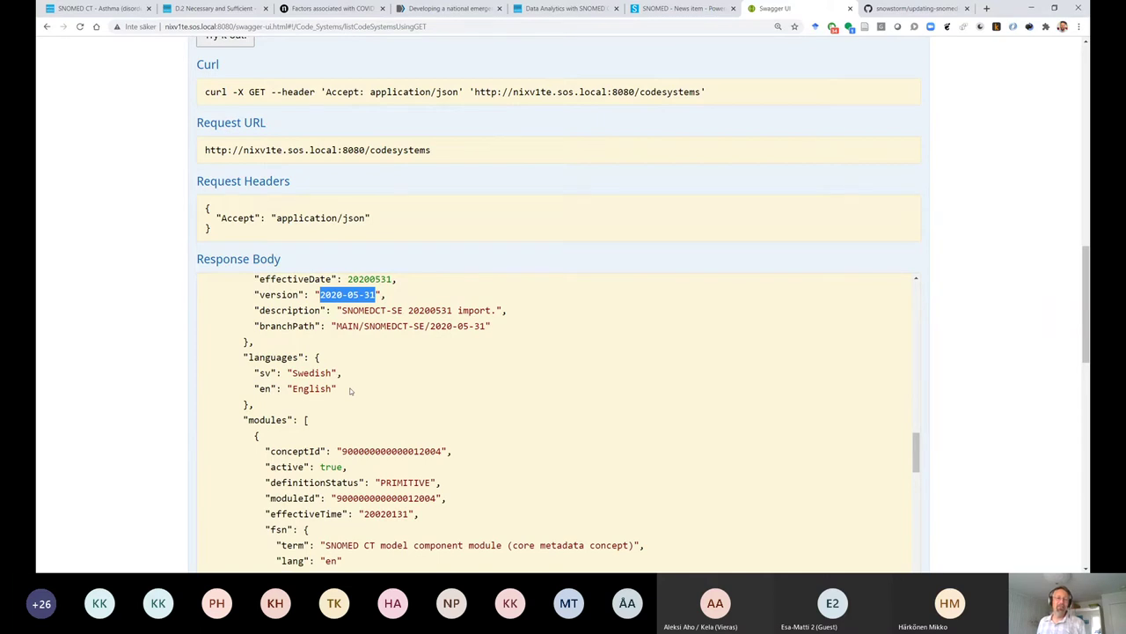
- Read through the modules listed for SNOMEDCT-SE, including the Sweden NRC maintained module, down to the end of the response body
scroll(350, 390, down, 3)
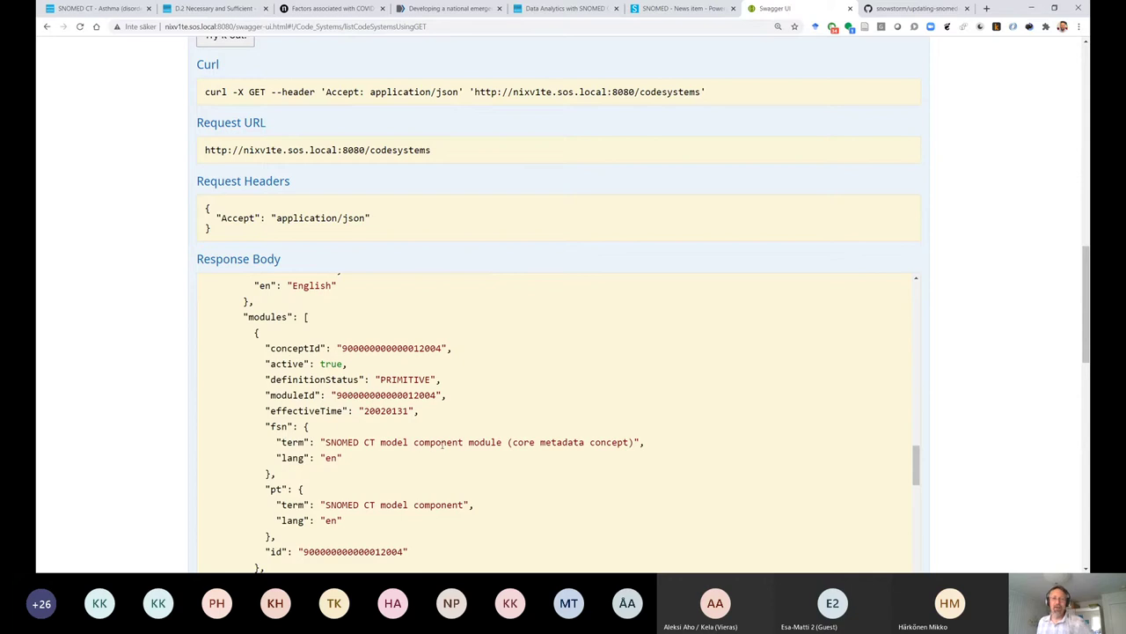
scroll(443, 446, down, 6)
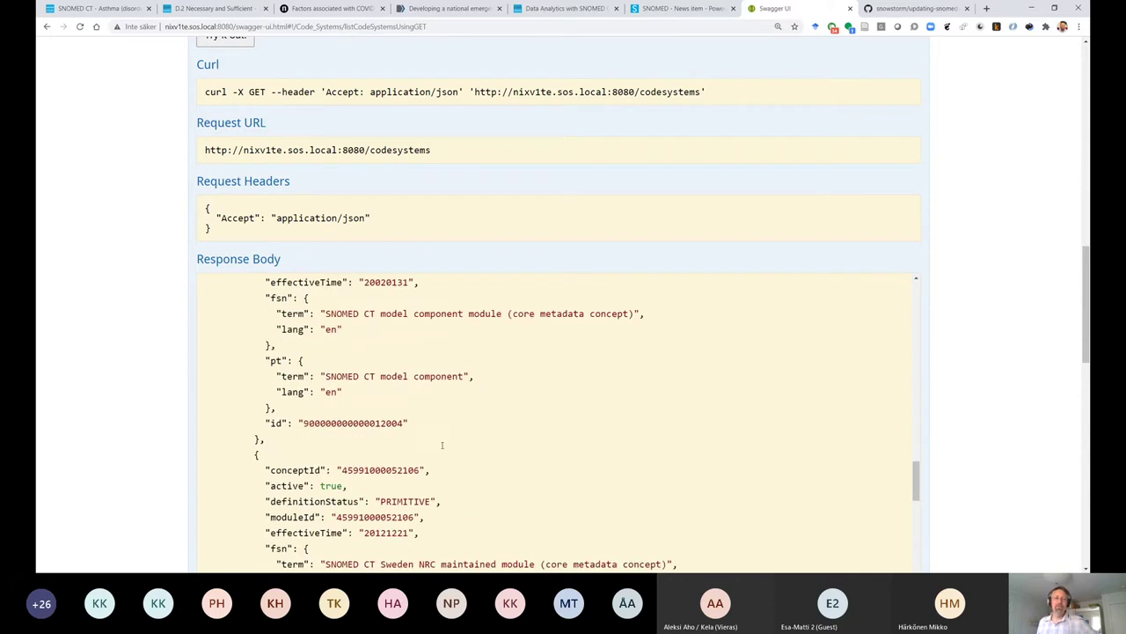
scroll(443, 446, down, 3)
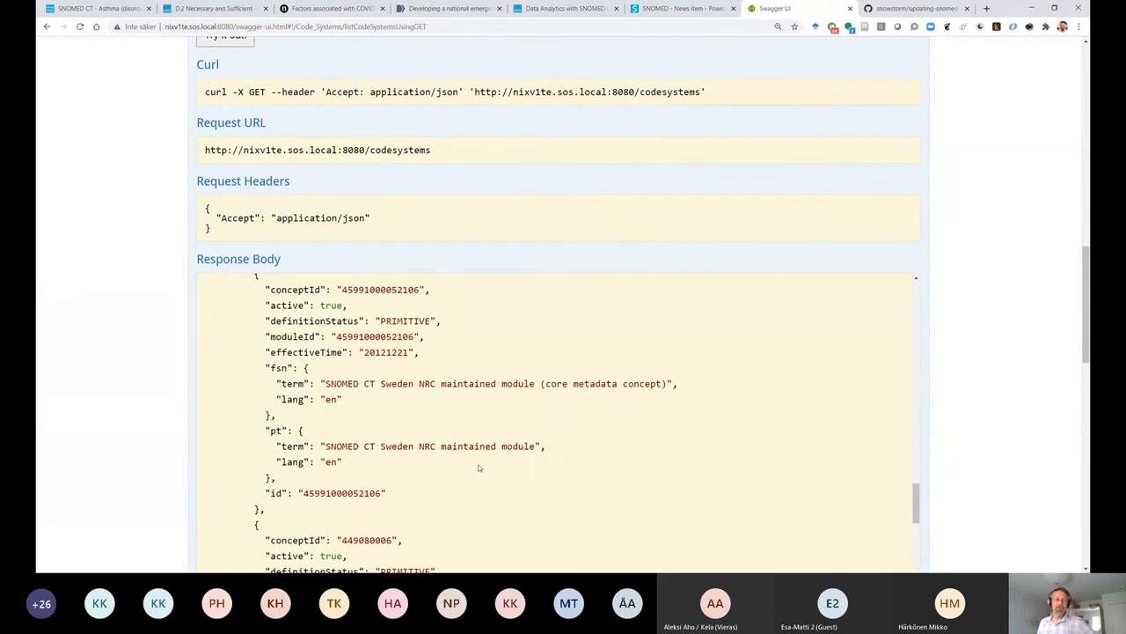
scroll(480, 467, down, 6)
scroll(440, 440, down, 2)
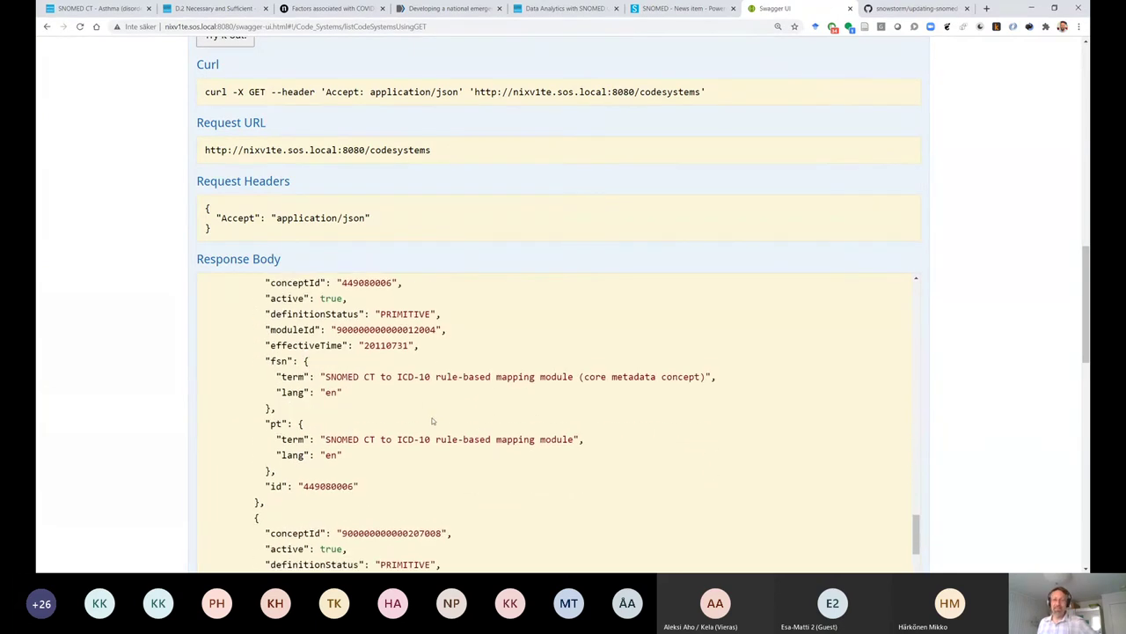
scroll(432, 419, down, 3)
scroll(432, 419, up, 2)
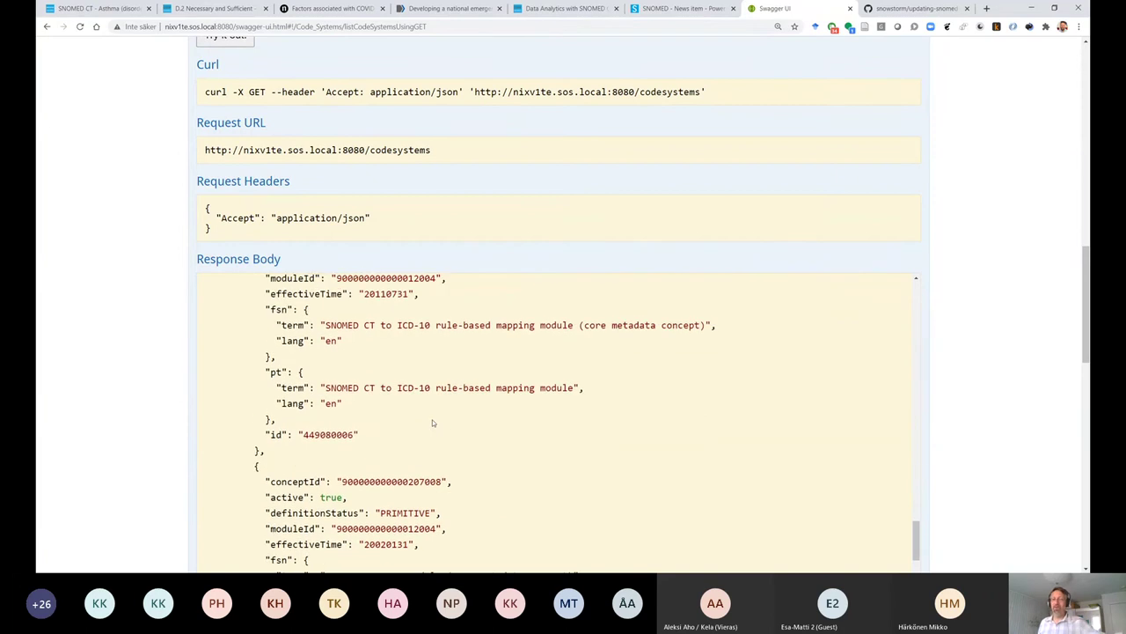
scroll(432, 423, down, 4)
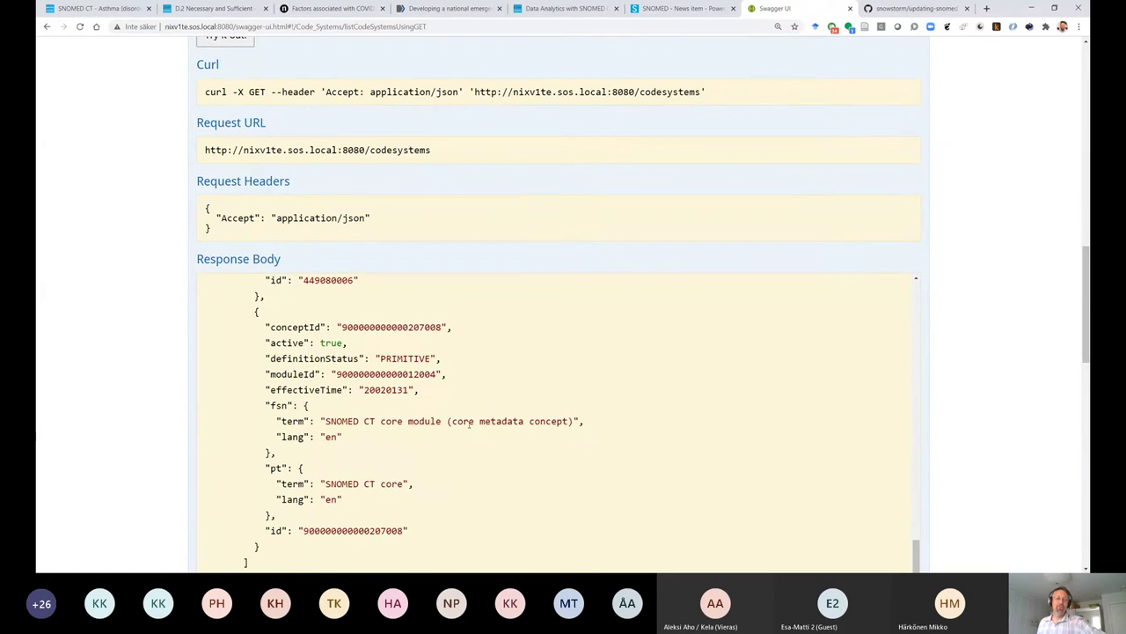
scroll(469, 425, down, 1)
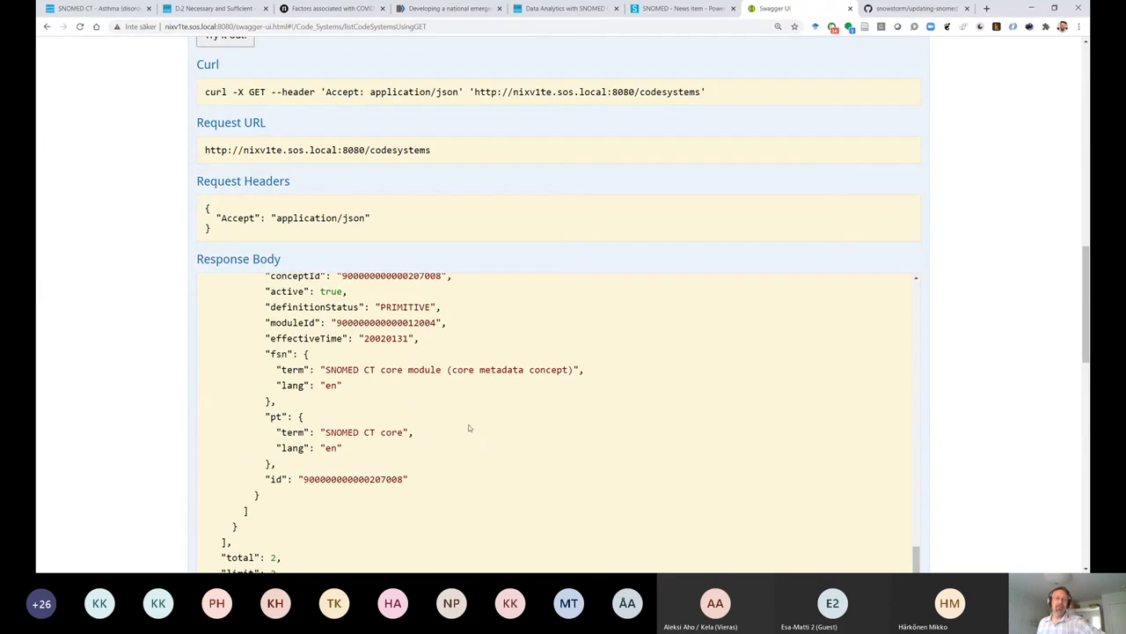
scroll(469, 427, down, 1)
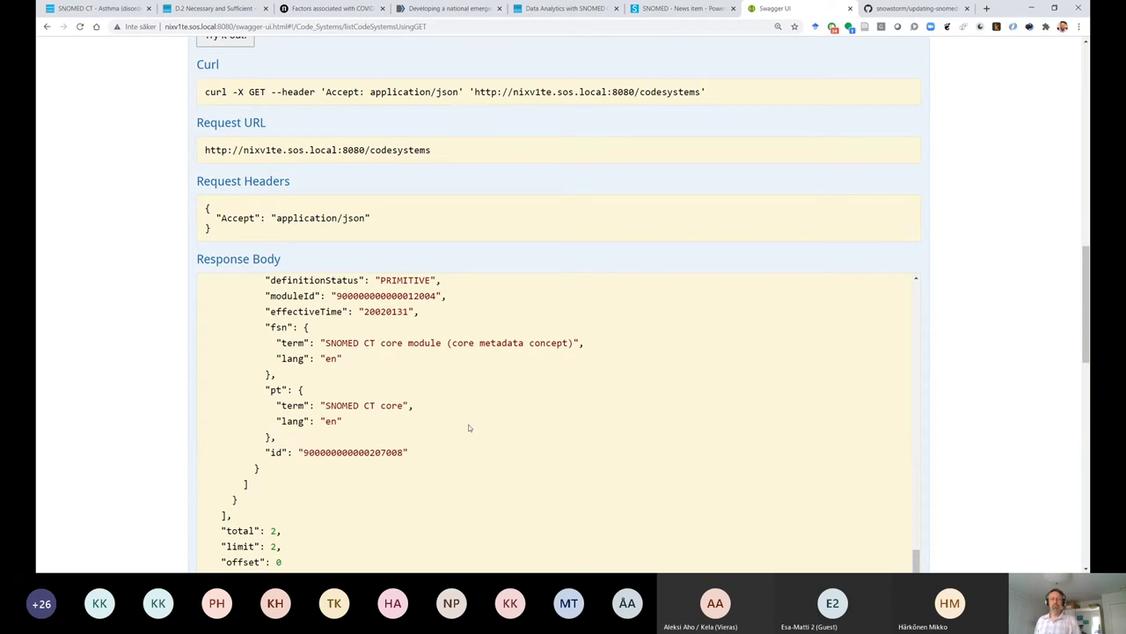
scroll(468, 424, up, 3)
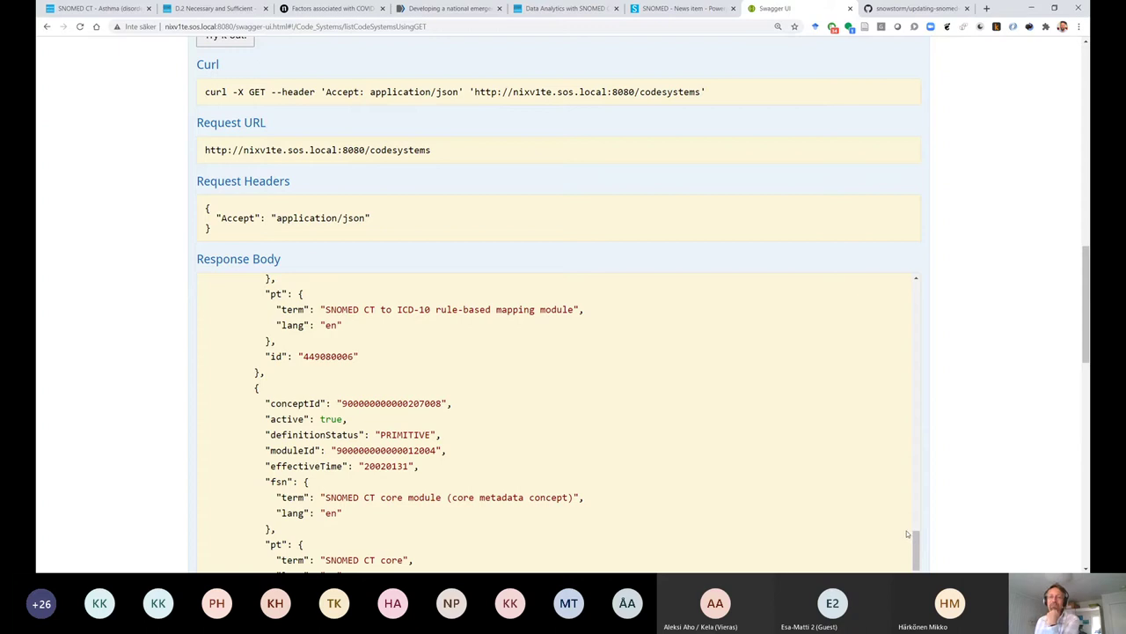
- Return to the start of the code systems response, then collapse the GET /codesystems operation and the Code Systems section
drag(909, 533, 925, 289)
scroll(962, 330, up, 7)
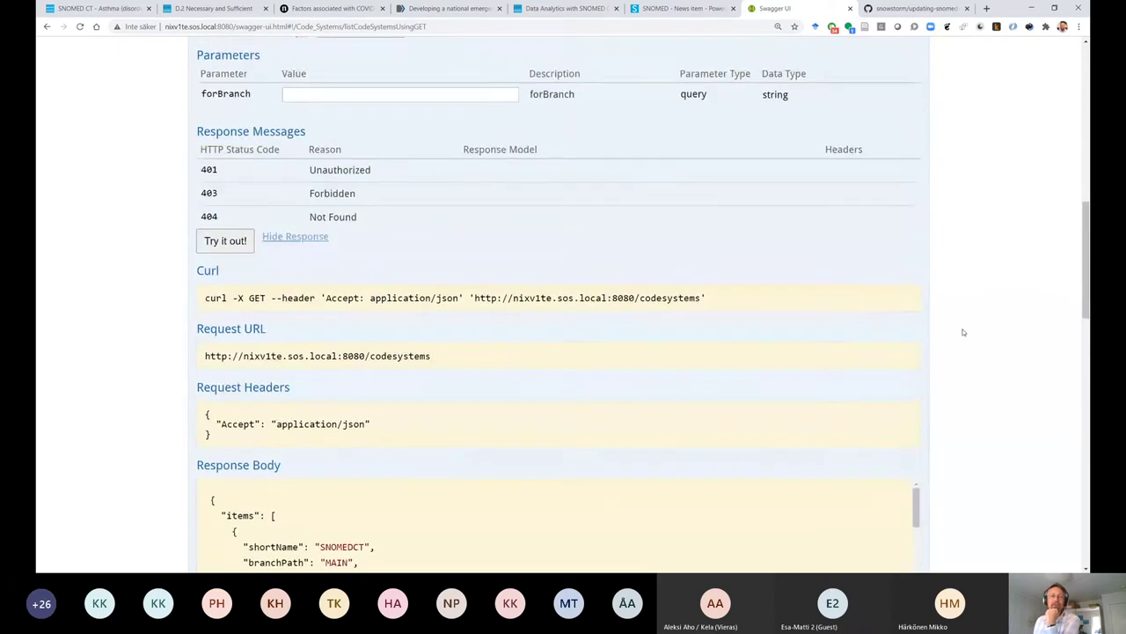
scroll(962, 333, up, 2)
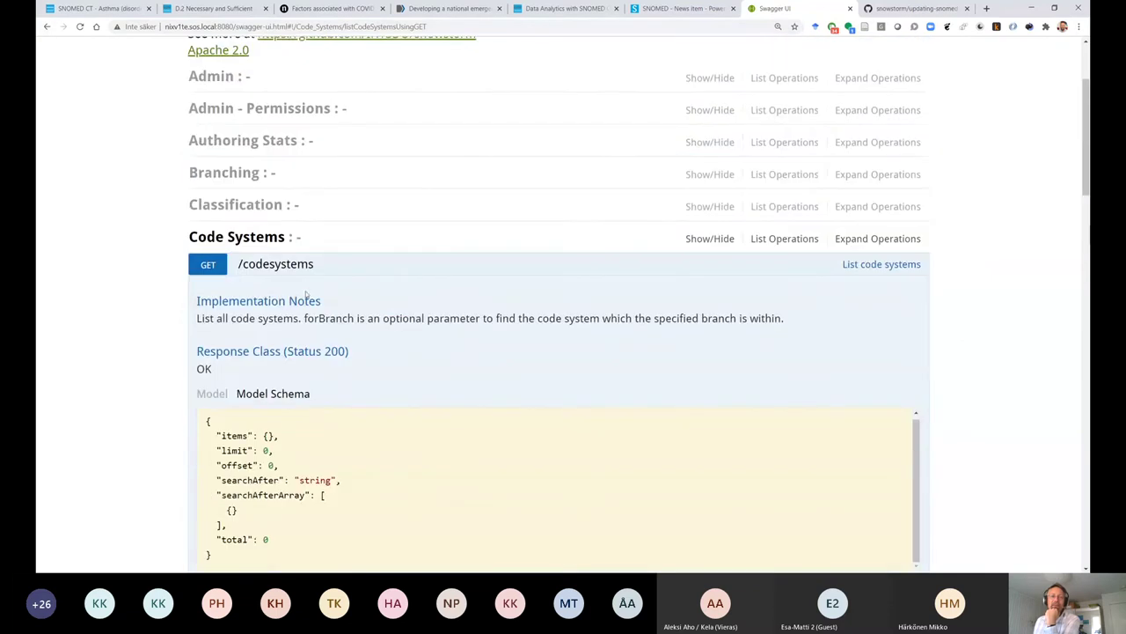
click(275, 267)
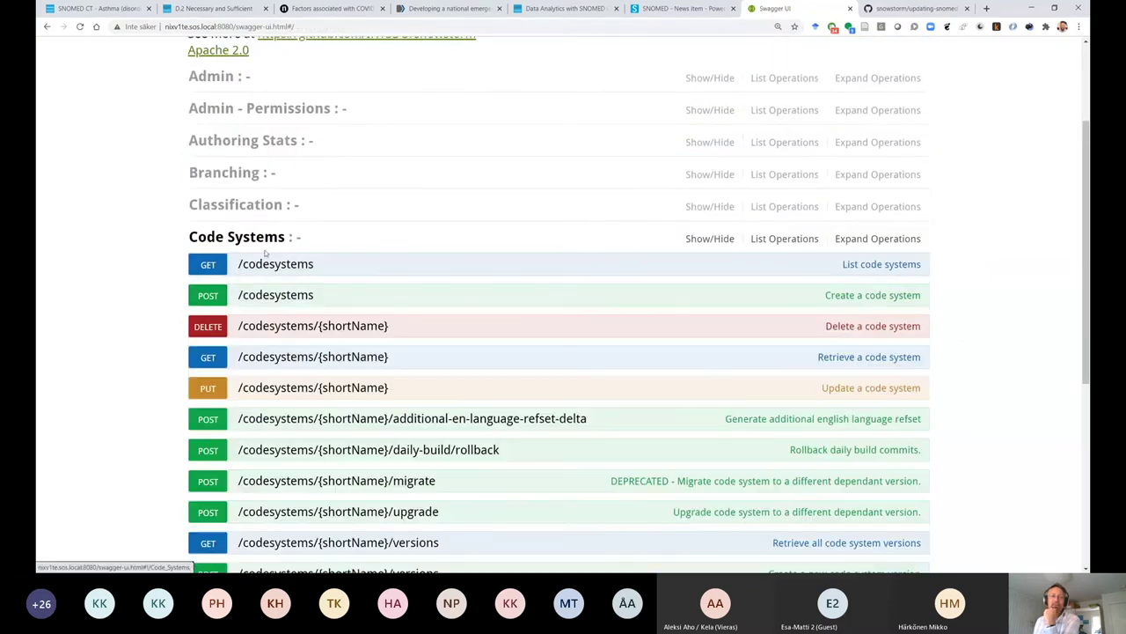
click(256, 239)
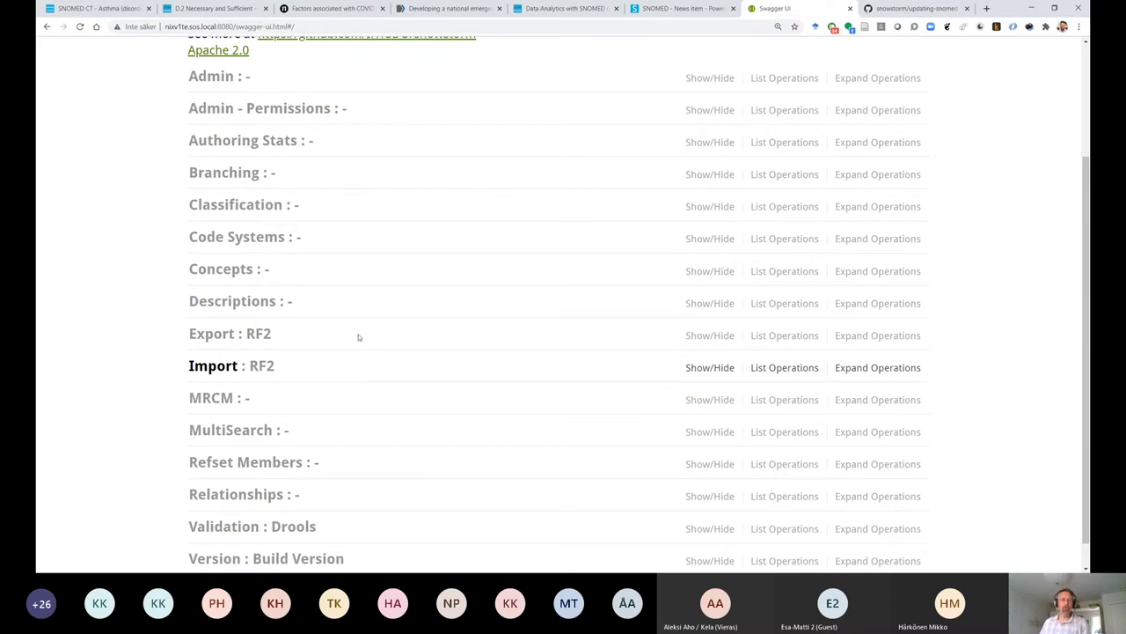
- Expand the Concepts section and open its GET /{branch}/concepts operation
click(216, 270)
scroll(384, 476, down, 3)
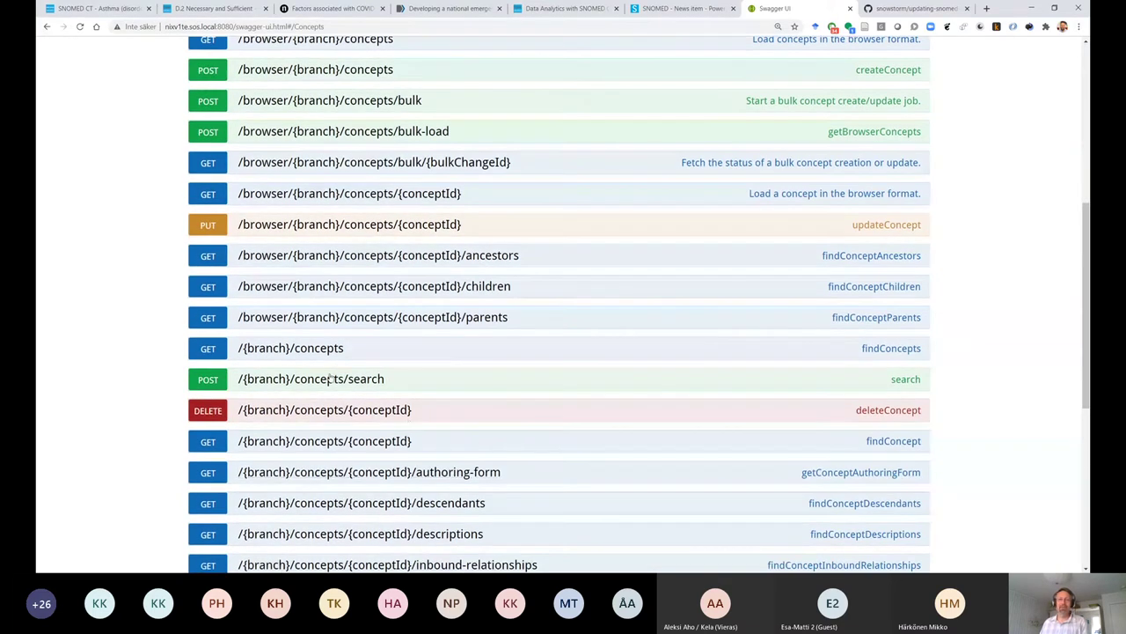
click(308, 350)
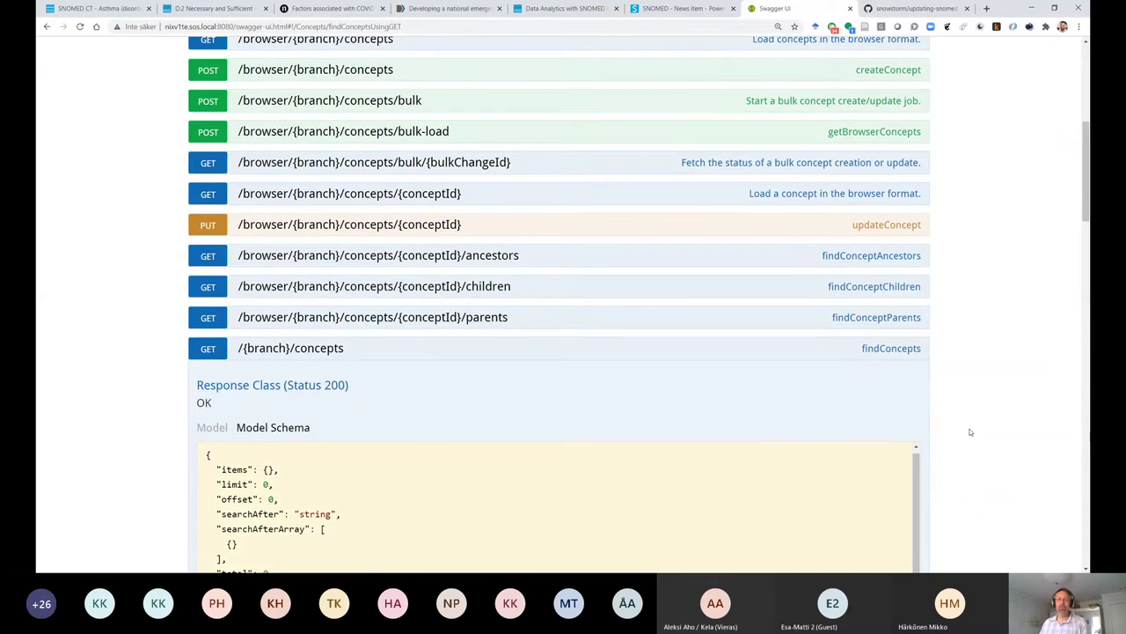
- Set the findConcepts branch parameter to MAIN/SNOMEDCT-SE and activeFilter to true
scroll(970, 431, down, 5)
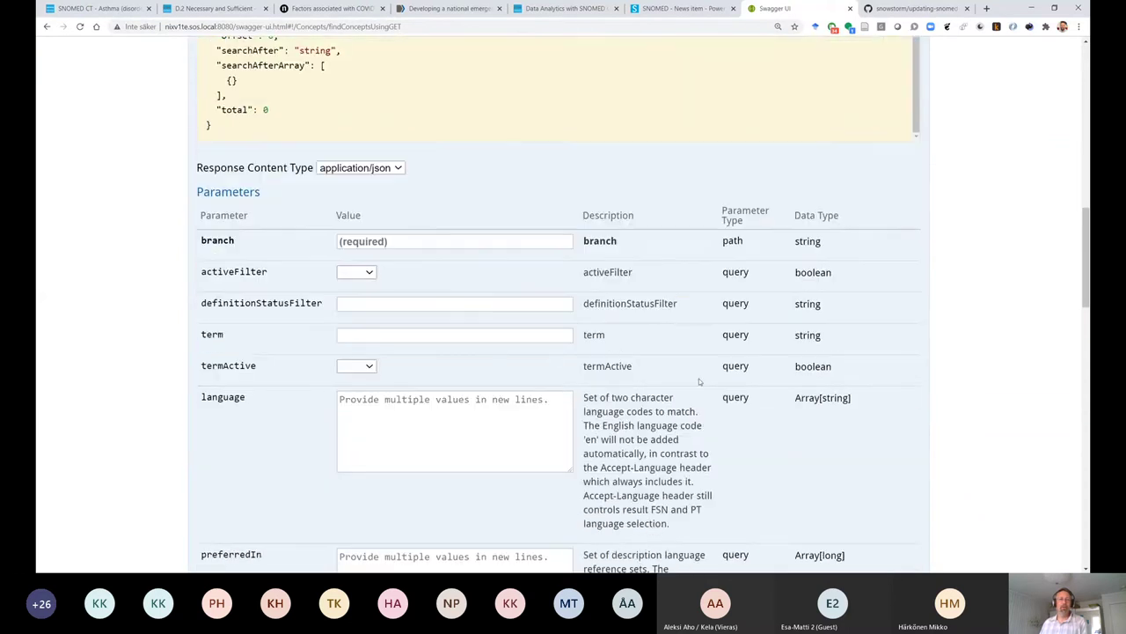
click(414, 240)
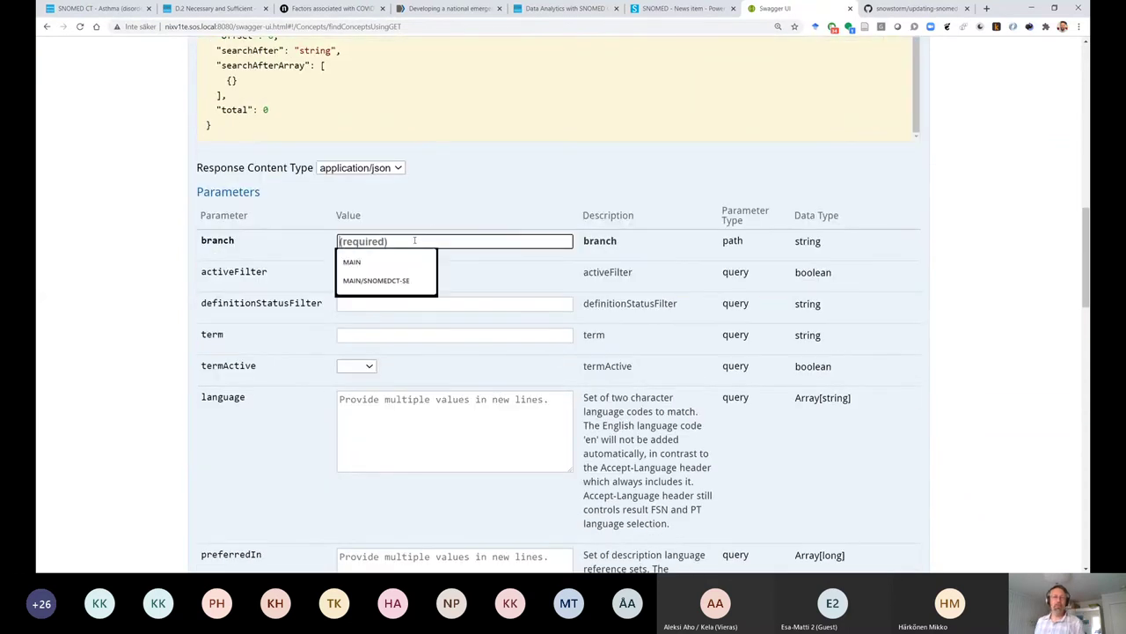
click(402, 281)
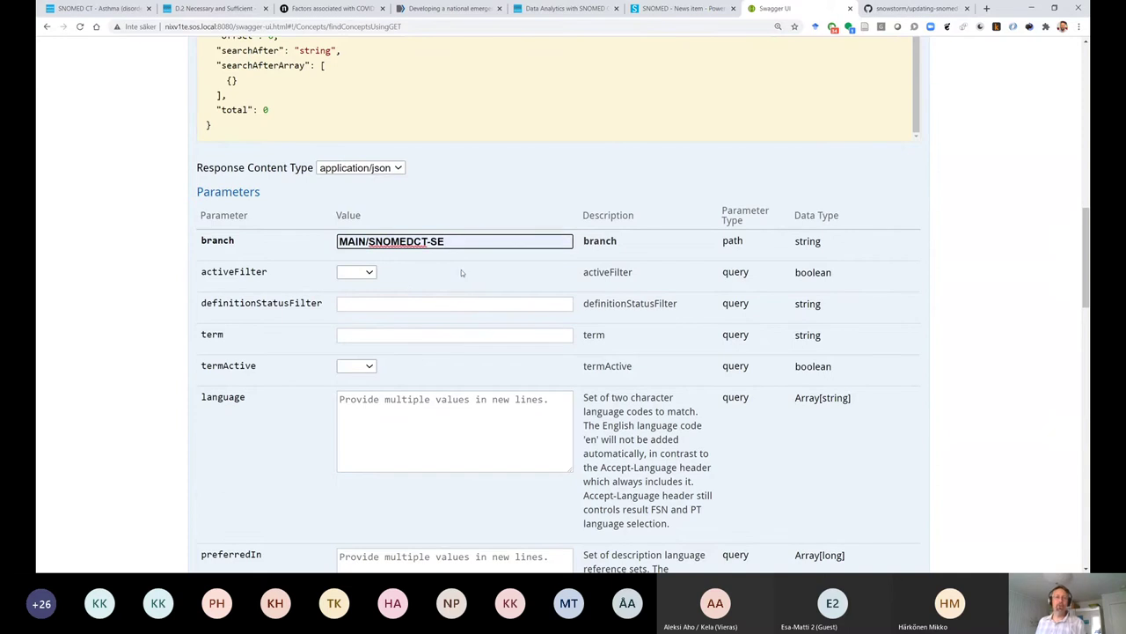
click(358, 275)
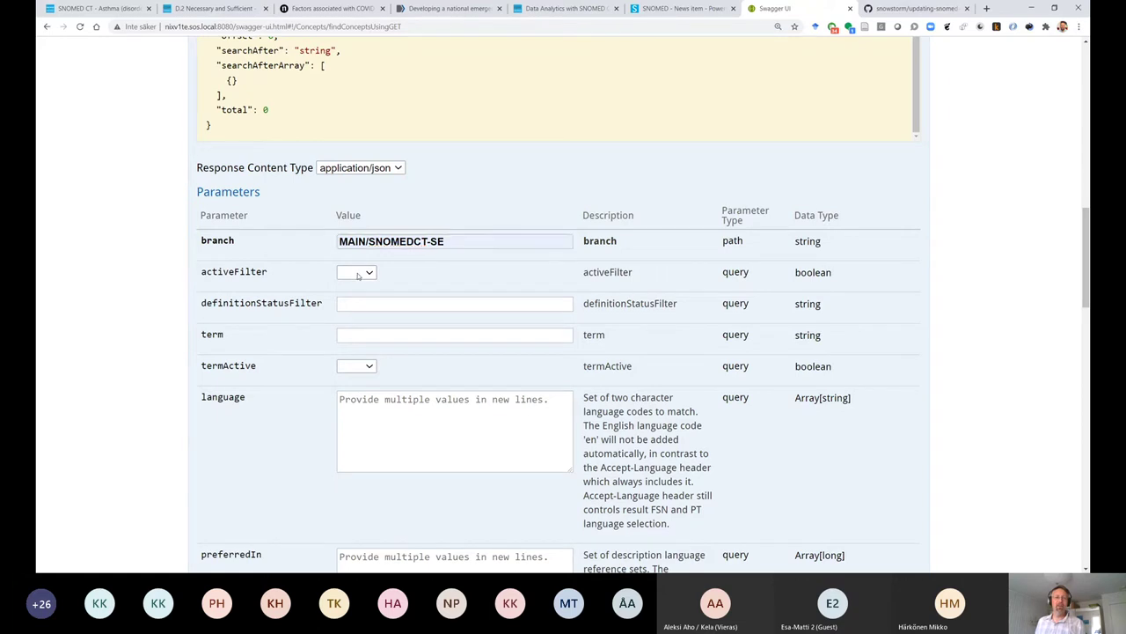
click(377, 300)
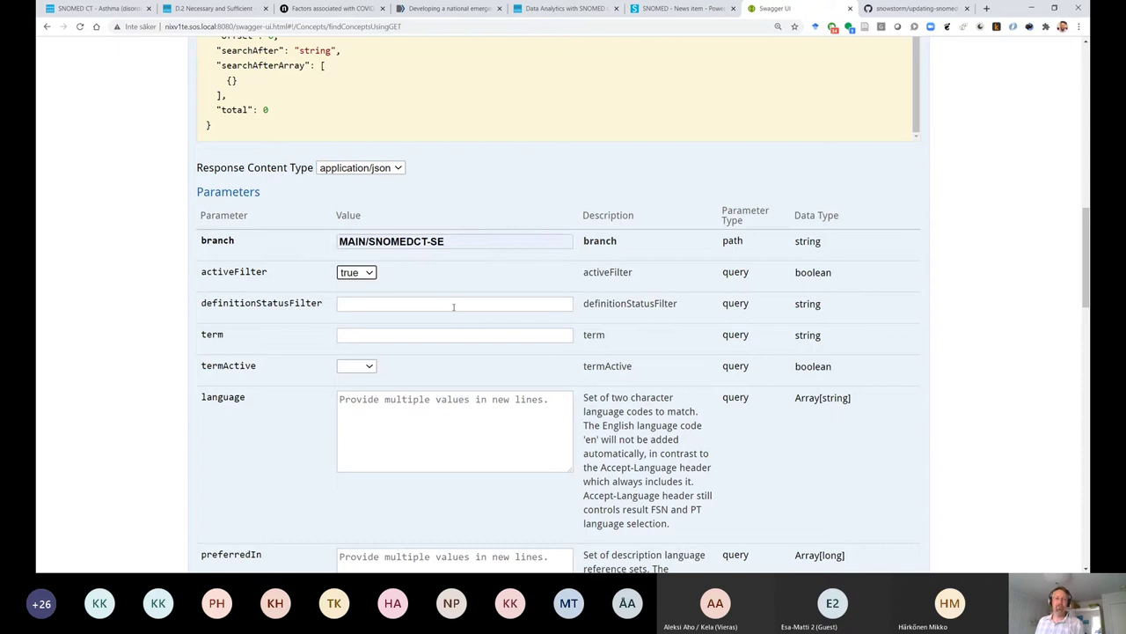
- Set the term parameter to "astma" and termActive to true
click(394, 335)
text(ast)
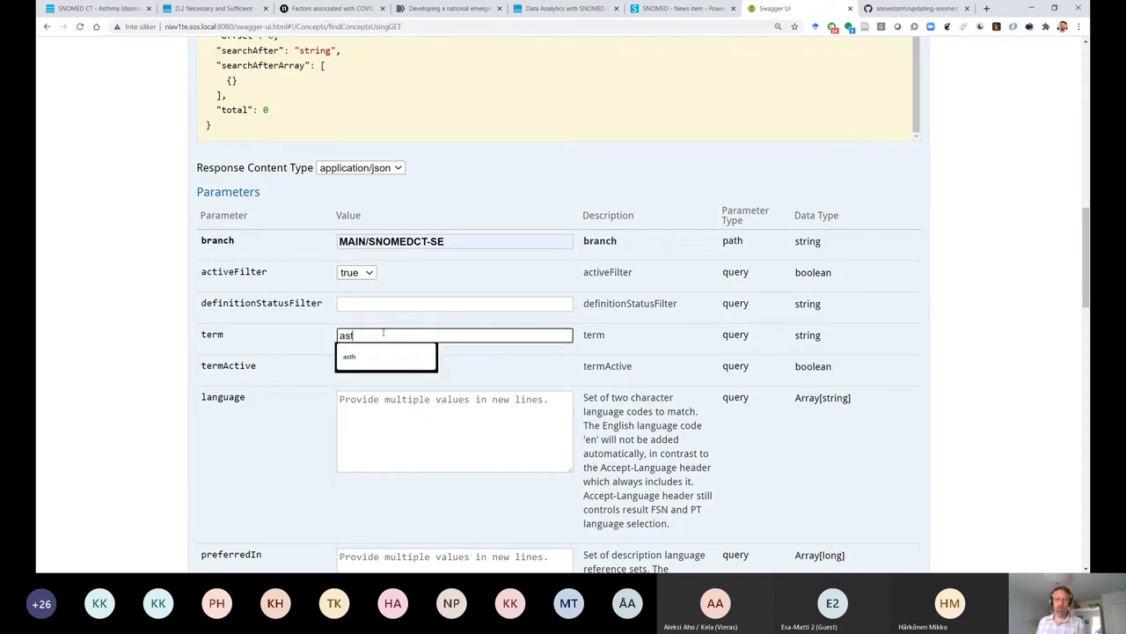
text(ma)
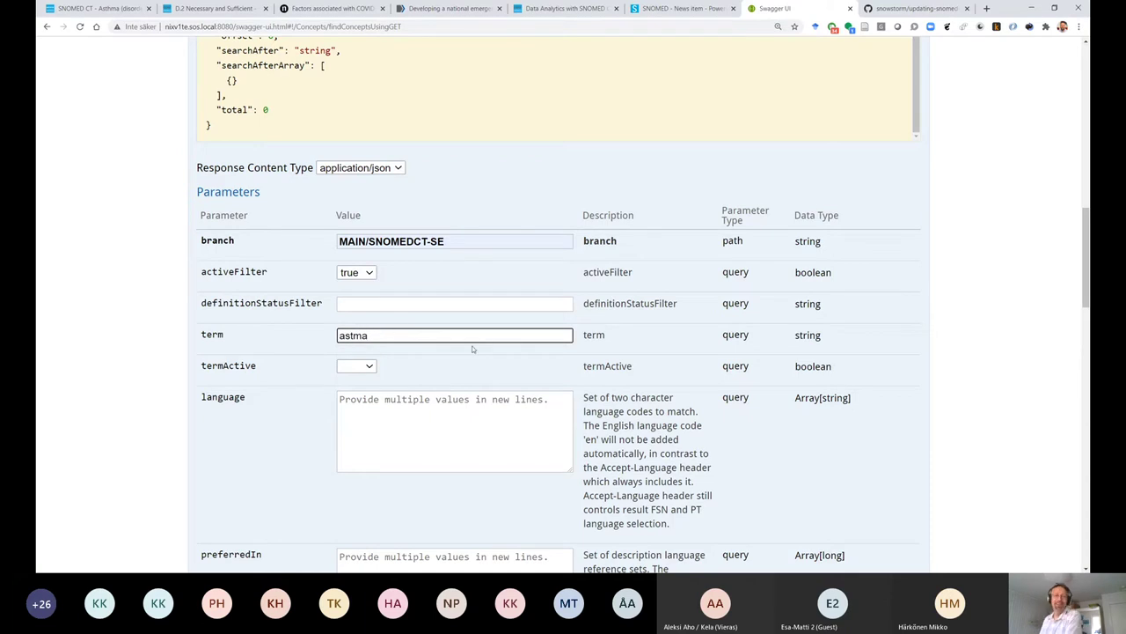
click(359, 398)
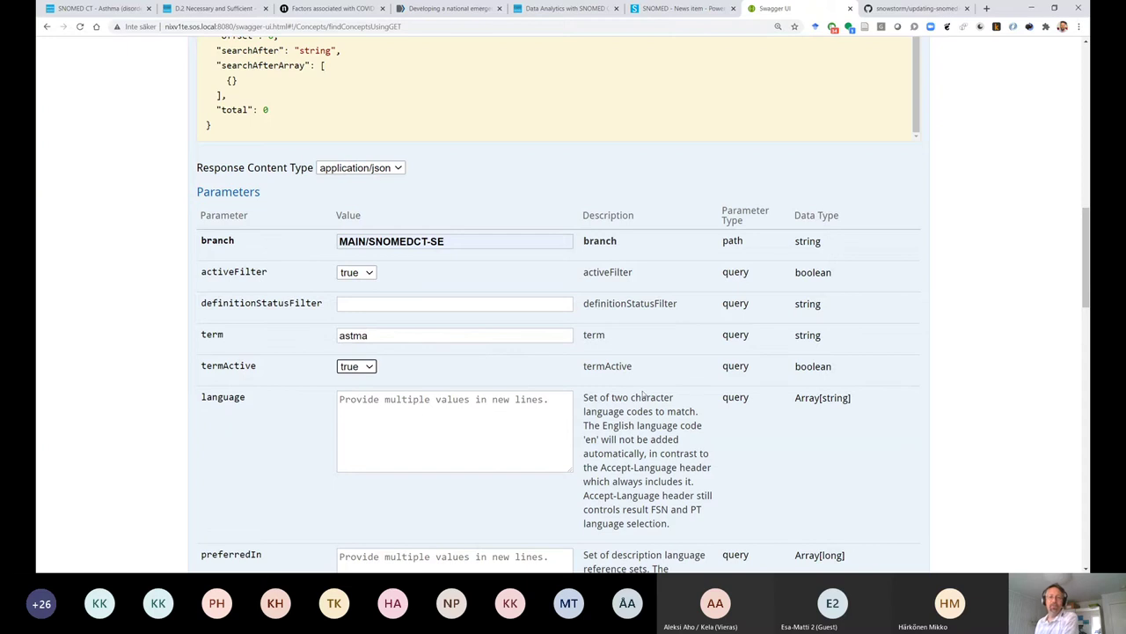
- Replace the Accept-Language value with "sv" and execute the concepts request
scroll(303, 335, down, 5)
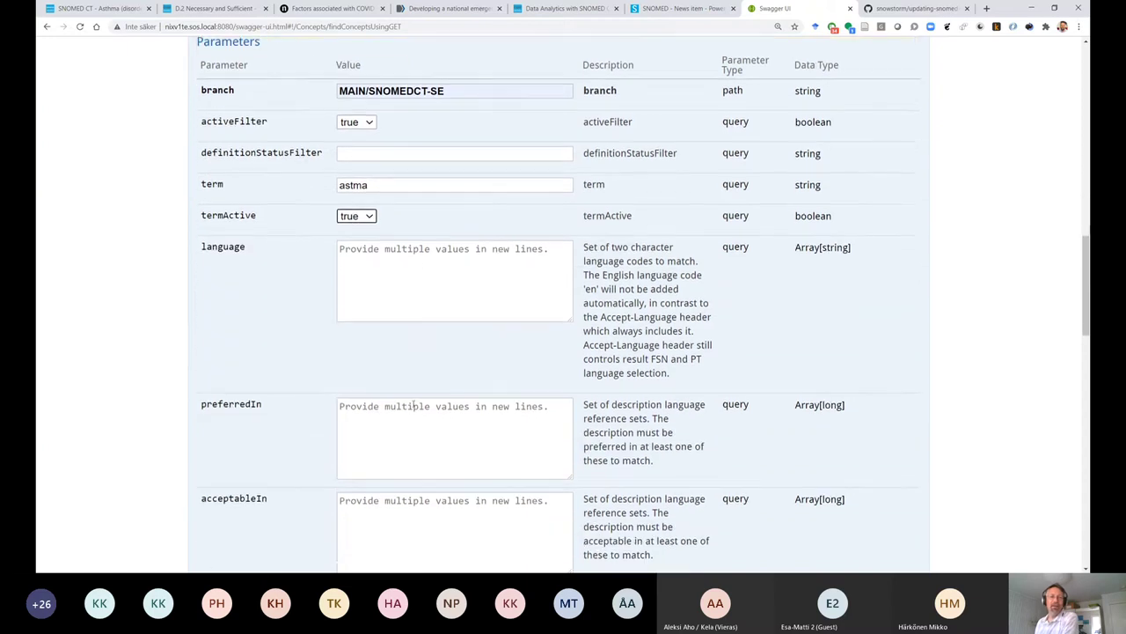
scroll(303, 335, down, 7)
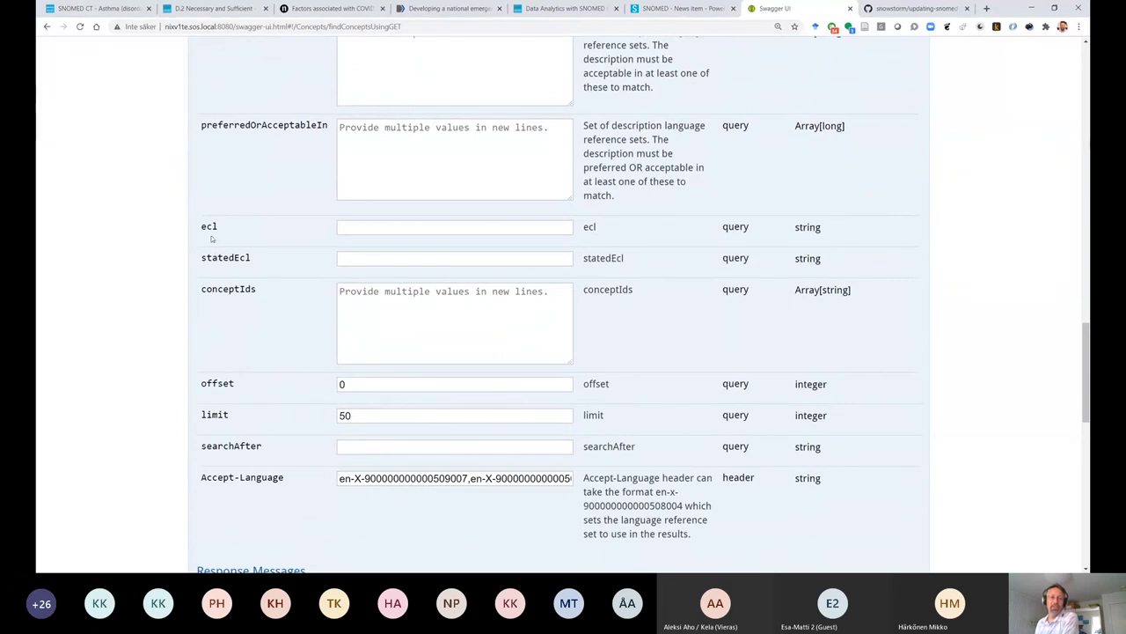
scroll(235, 334, down, 2)
scroll(236, 333, down, 3)
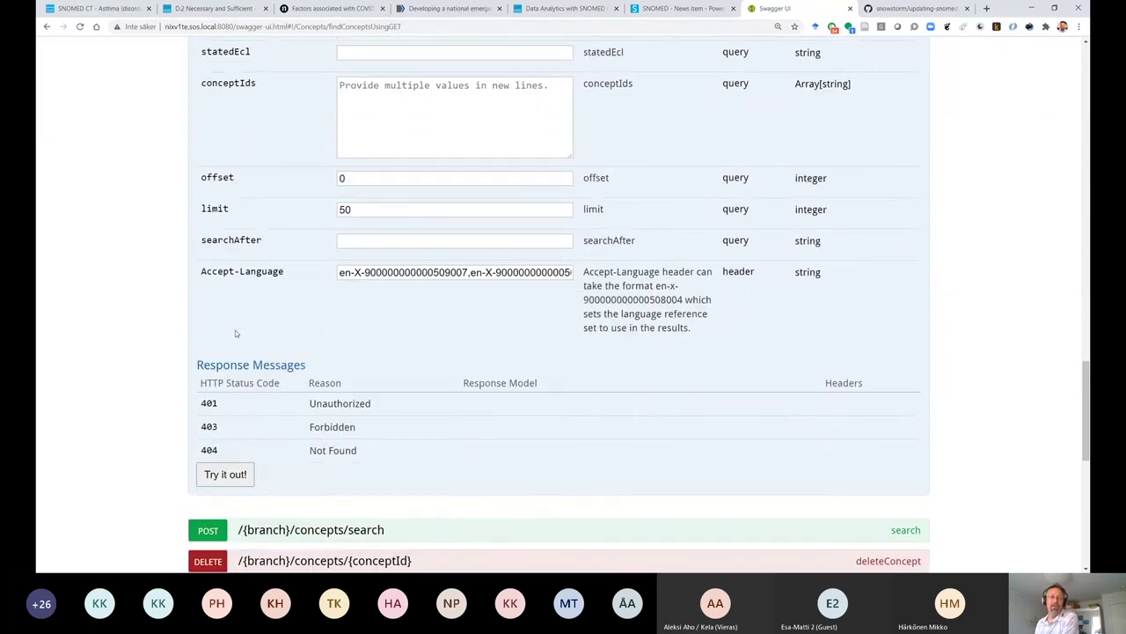
triple_click(373, 272)
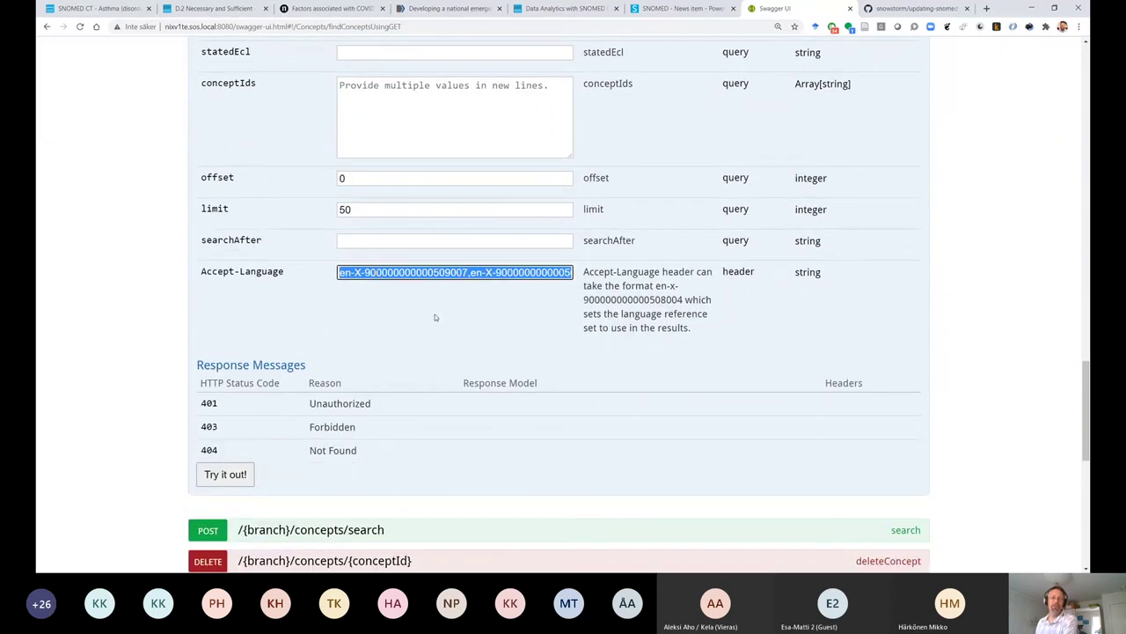
text(sv)
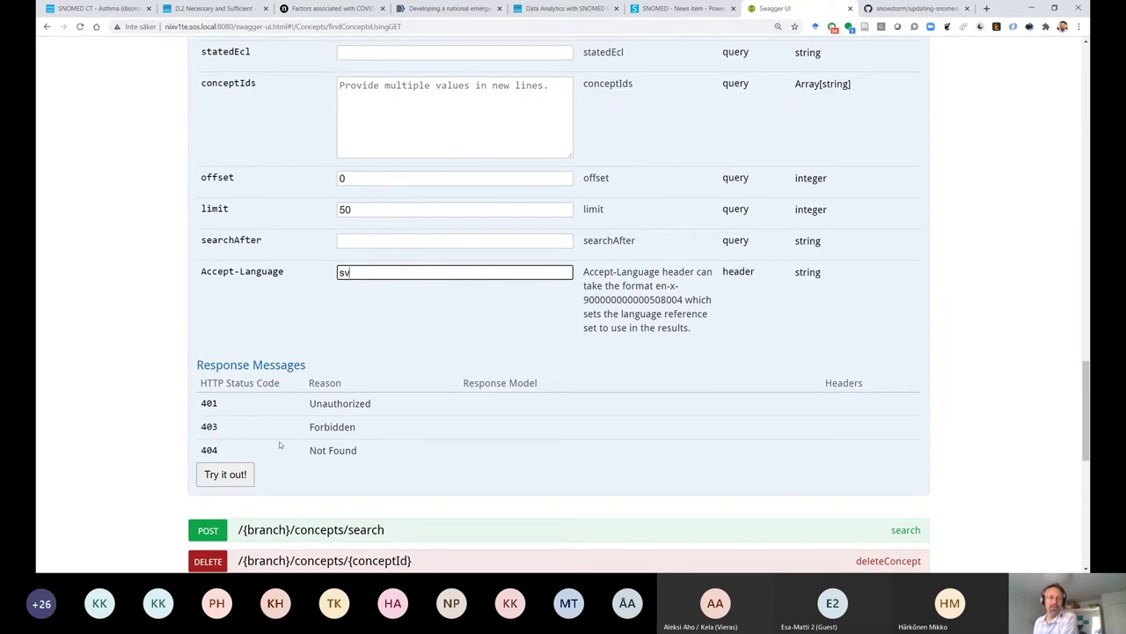
click(225, 476)
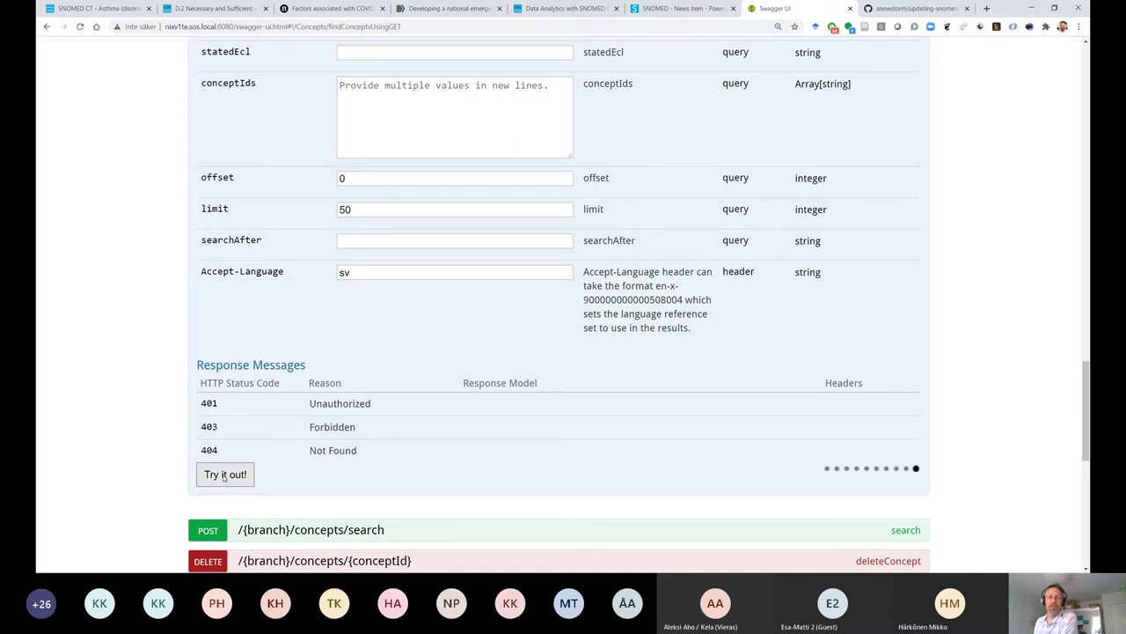
- Examine the first concept in the response body, highlighting its concept ID, fully specified name and preferred term
scroll(373, 452, down, 1)
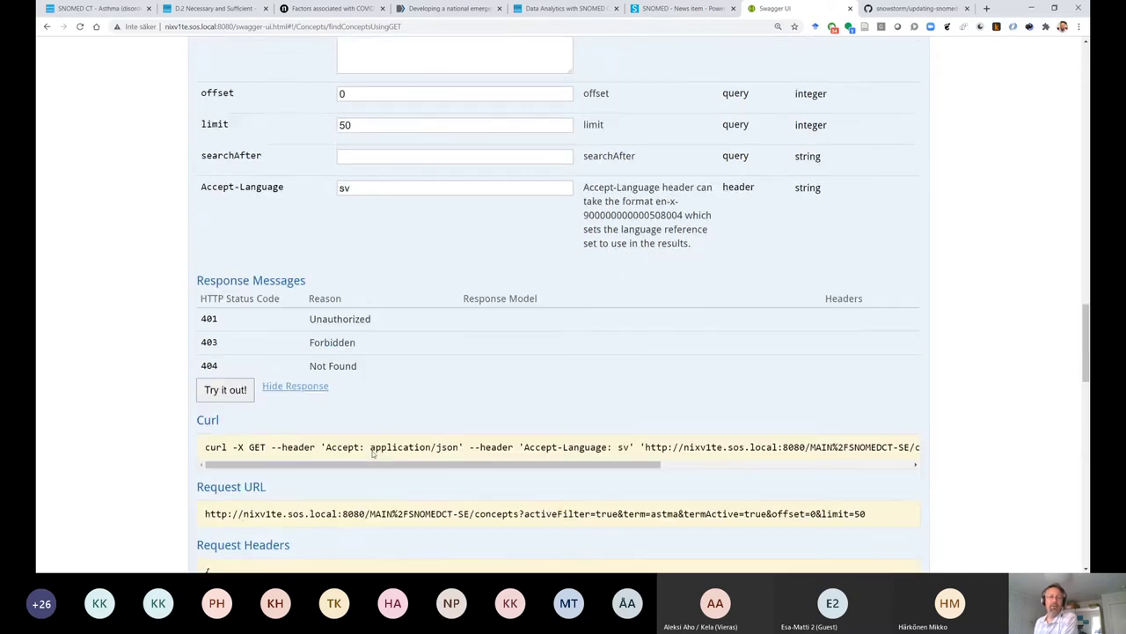
scroll(373, 452, down, 3)
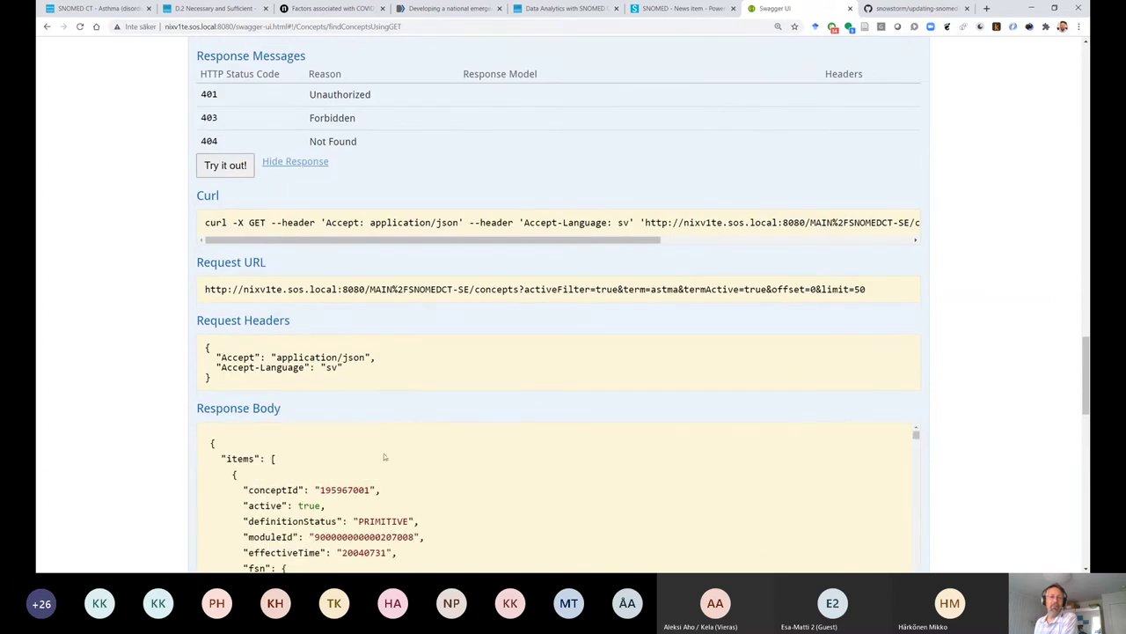
scroll(969, 439, down, 2)
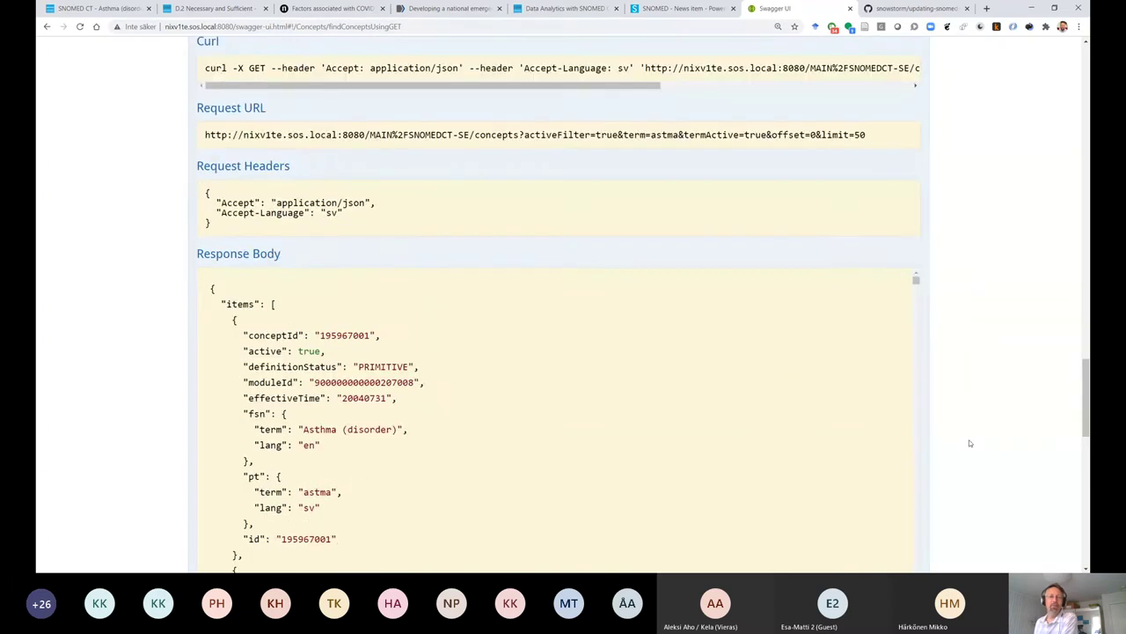
scroll(969, 439, down, 2)
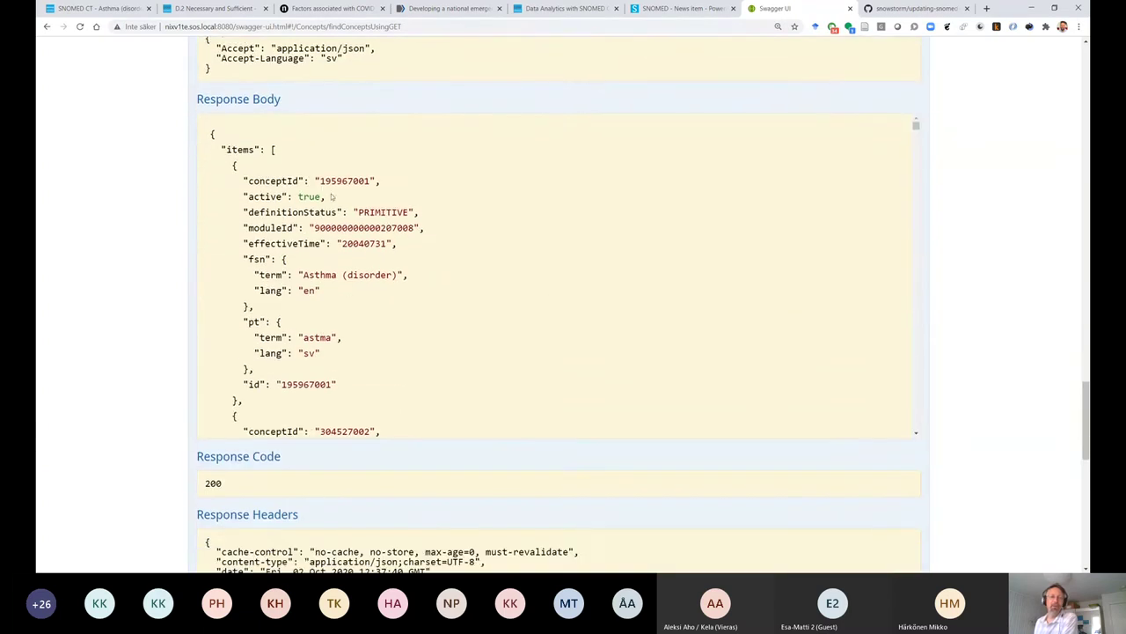
double_click(344, 180)
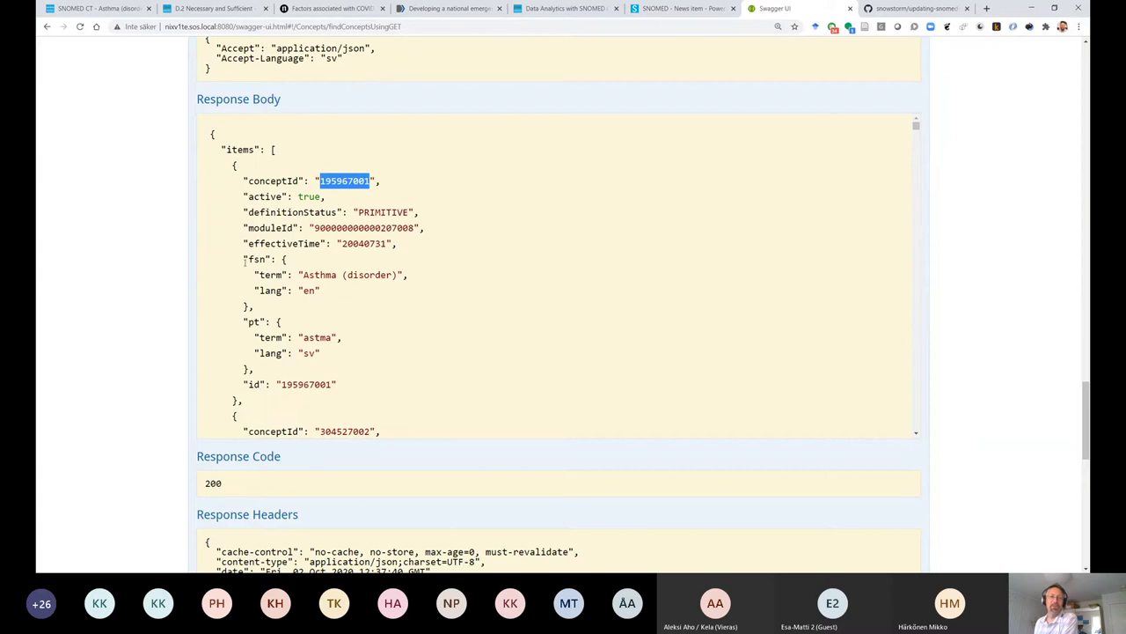
drag(246, 257, 351, 299)
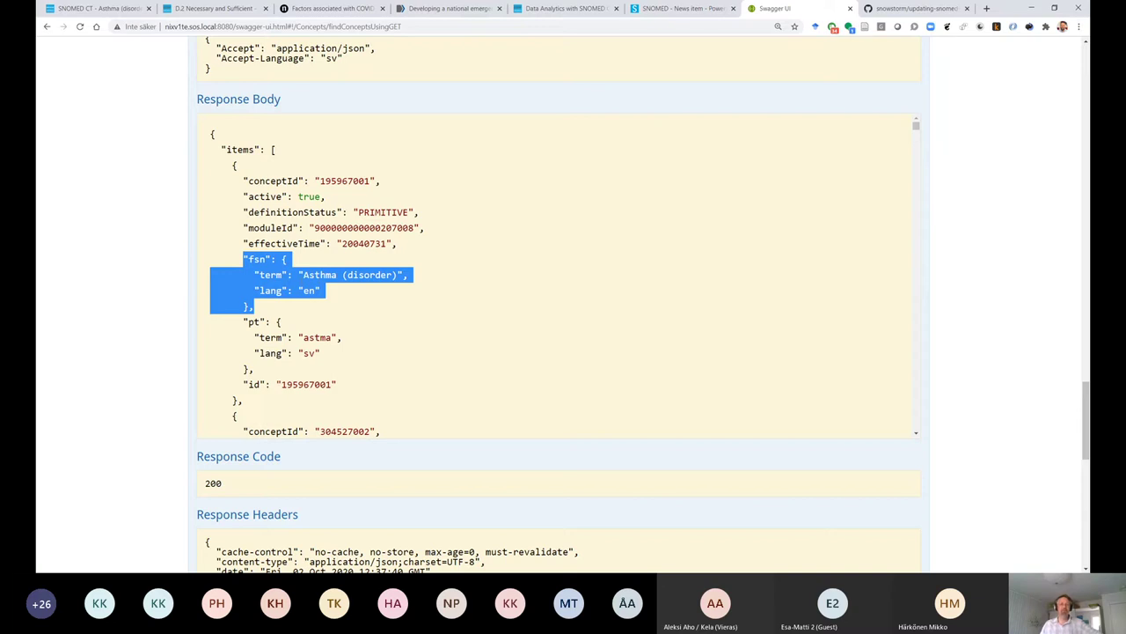
drag(245, 322, 275, 371)
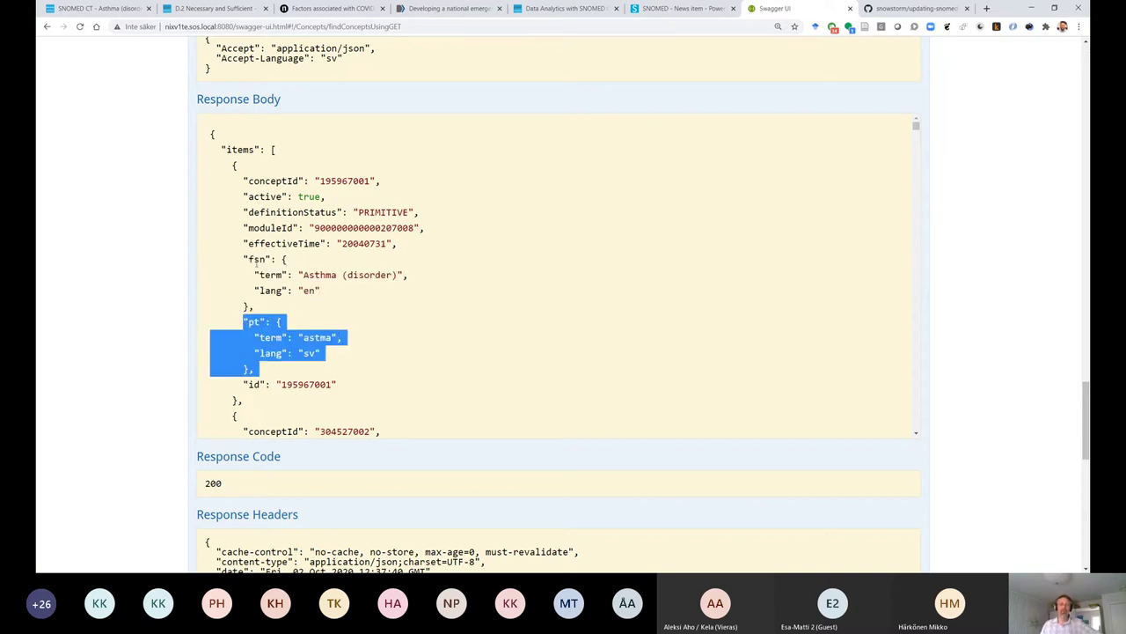
drag(244, 257, 252, 305)
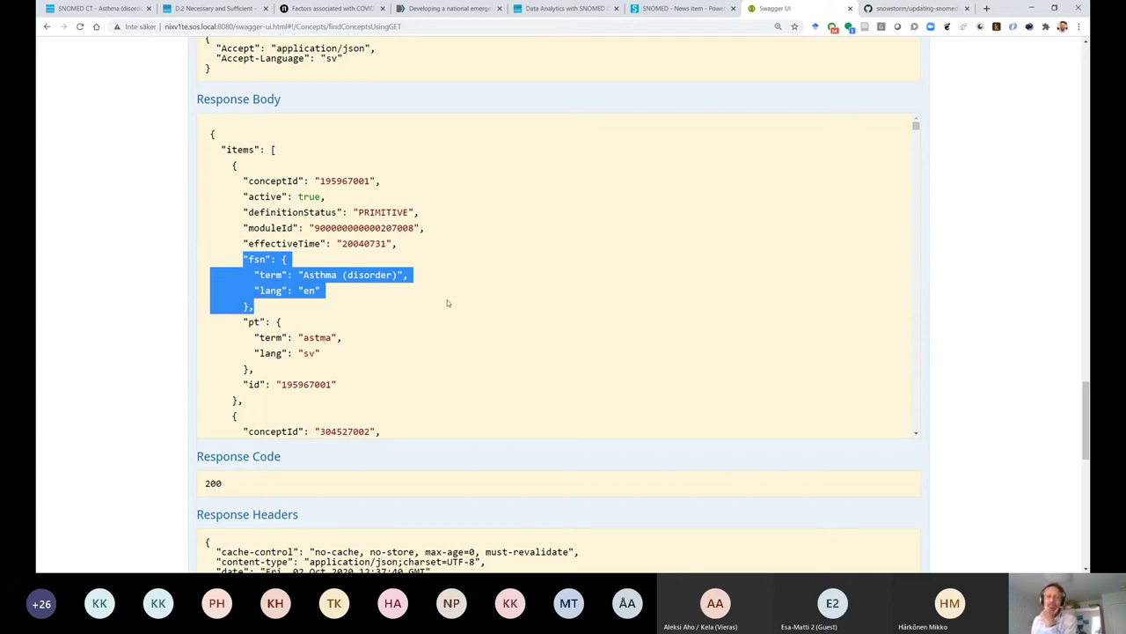
scroll(447, 301, down, 1)
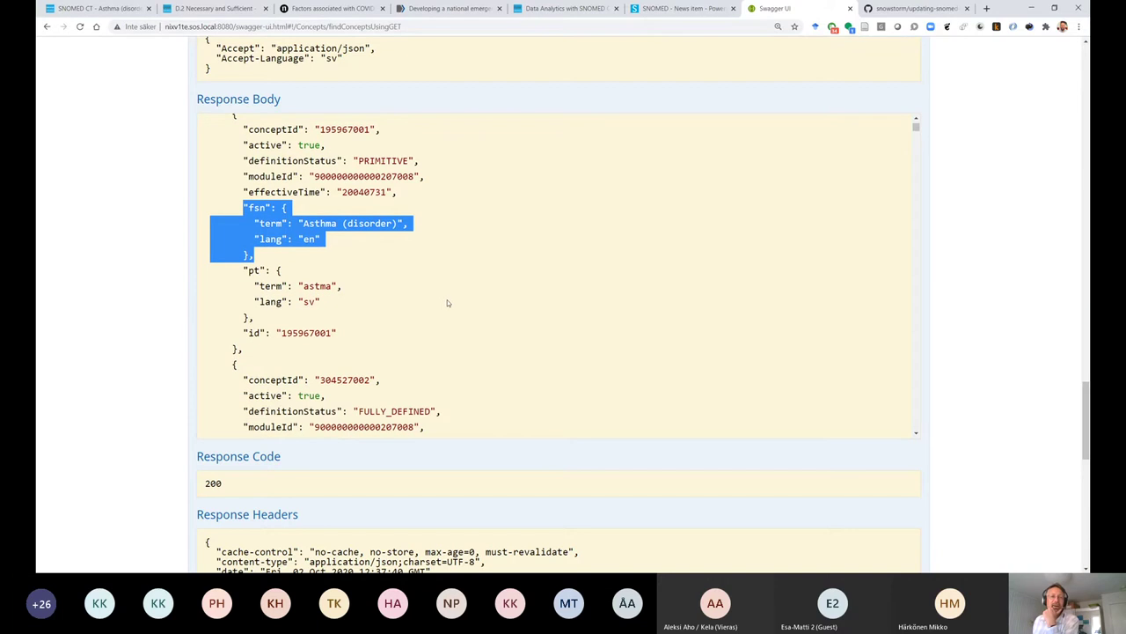
scroll(443, 300, up, 1)
click(237, 162)
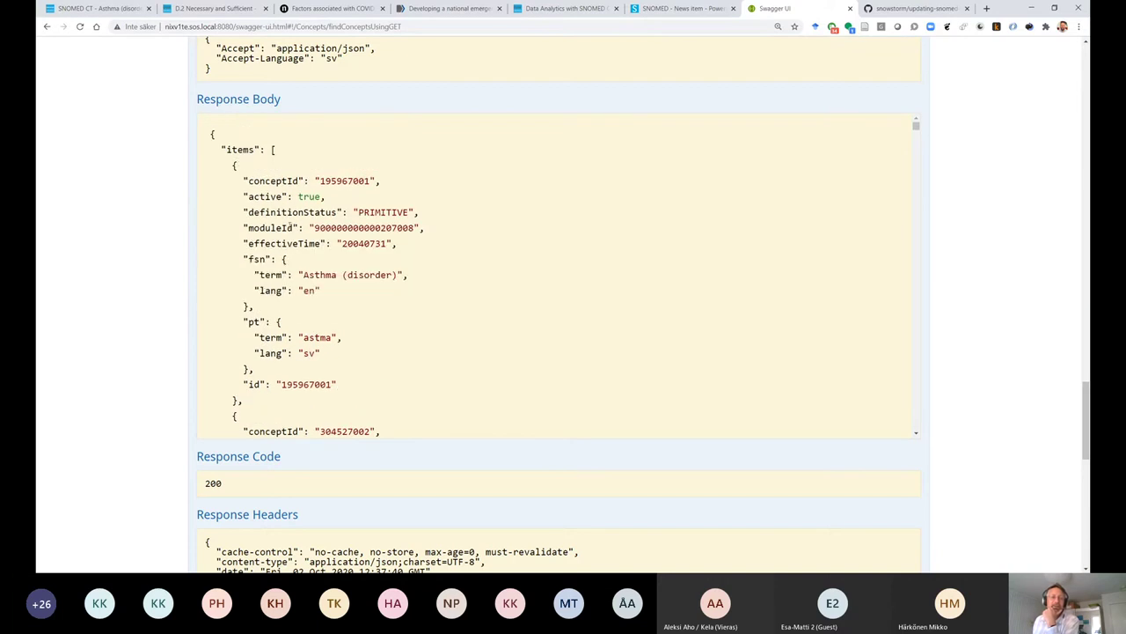
- Read through the English fully specified names and Swedish preferred terms of the further concepts, and return to the first result
scroll(251, 221, down, 4)
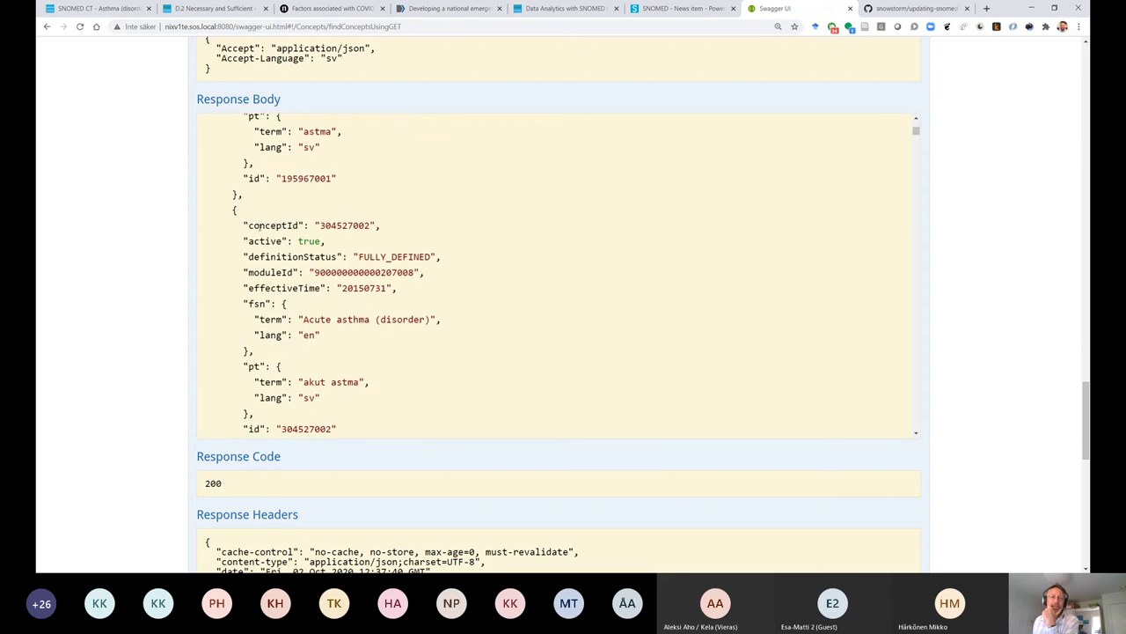
scroll(361, 289, down, 1)
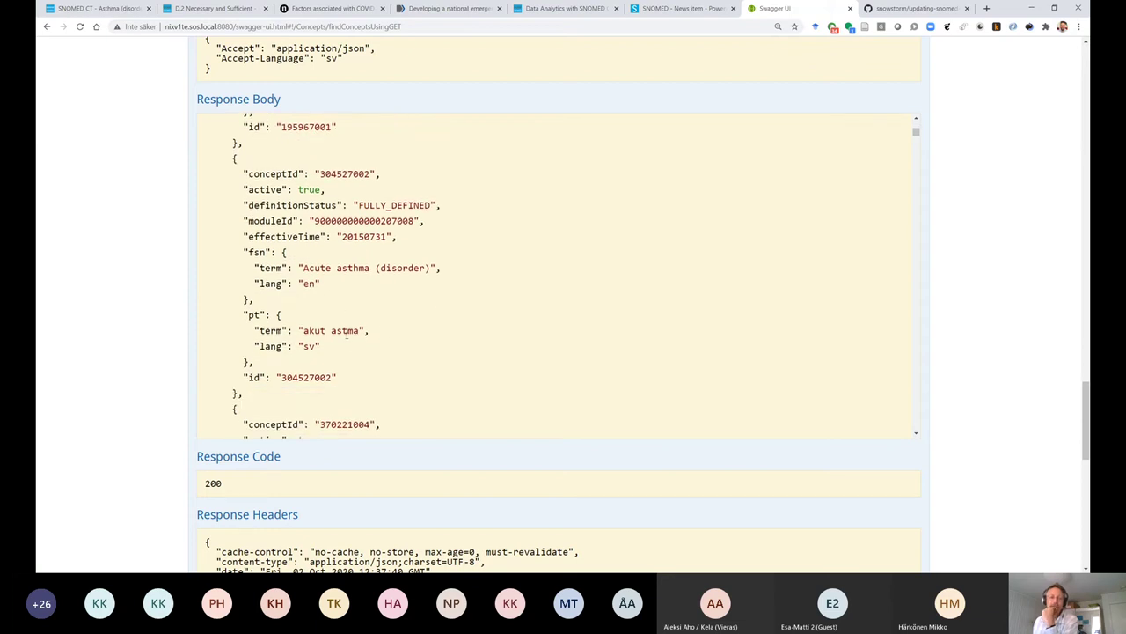
scroll(375, 326, down, 6)
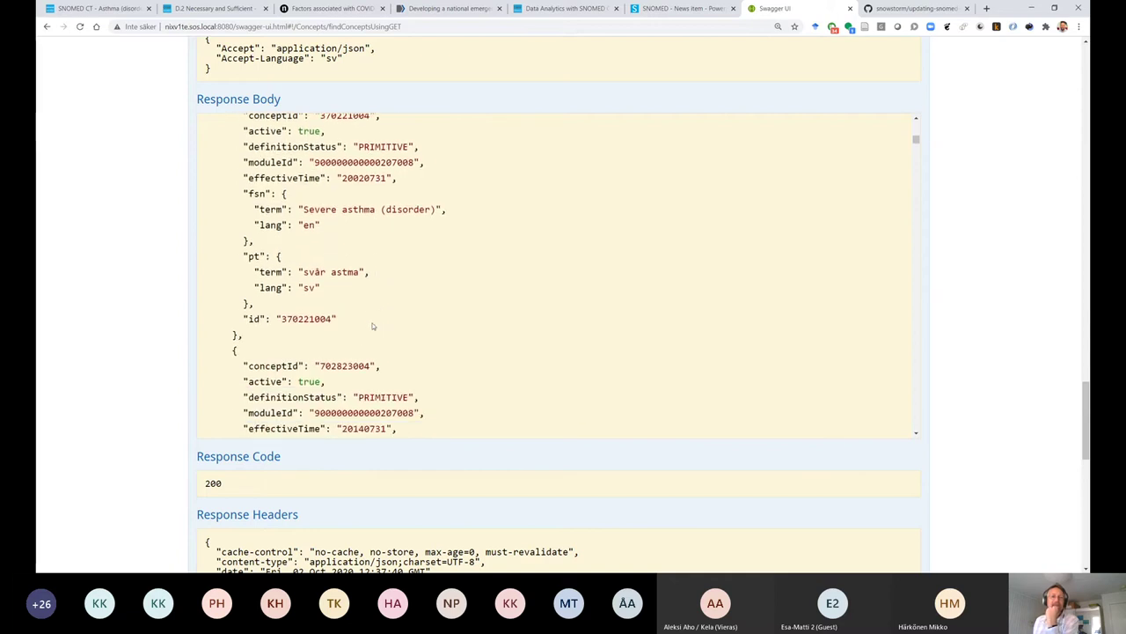
scroll(394, 335, down, 4)
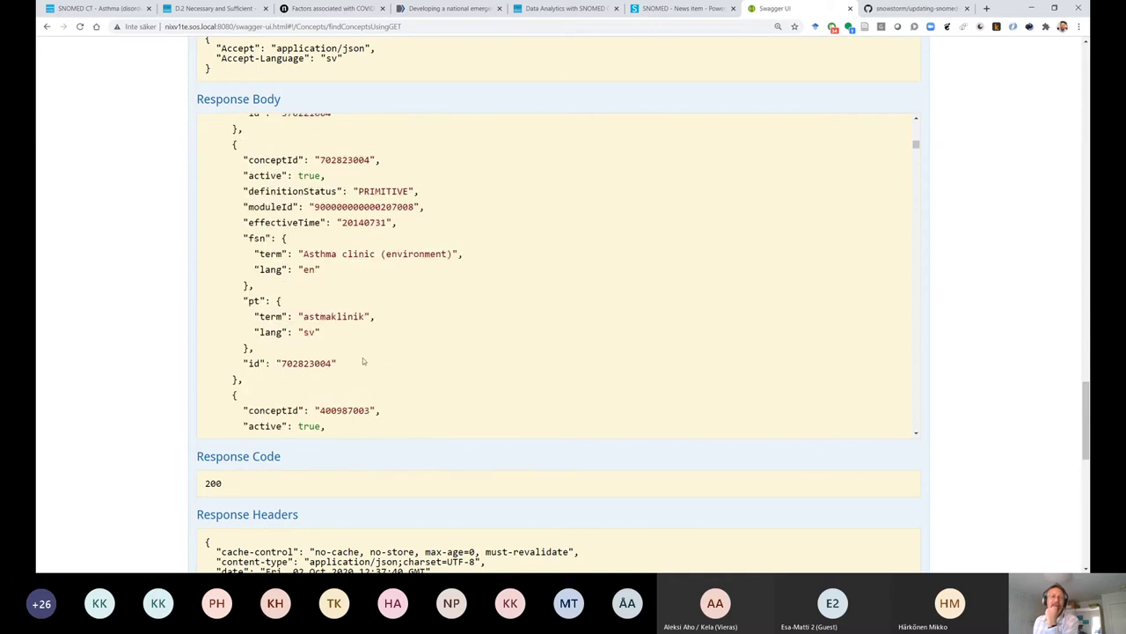
scroll(364, 356, down, 4)
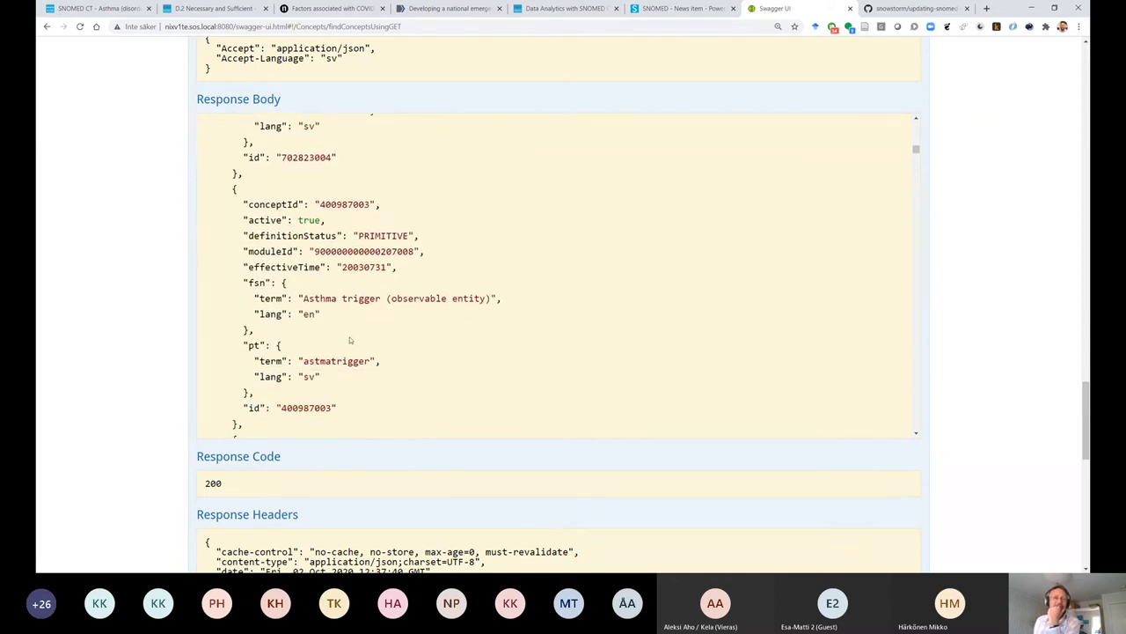
scroll(350, 340, down, 1)
scroll(336, 333, down, 6)
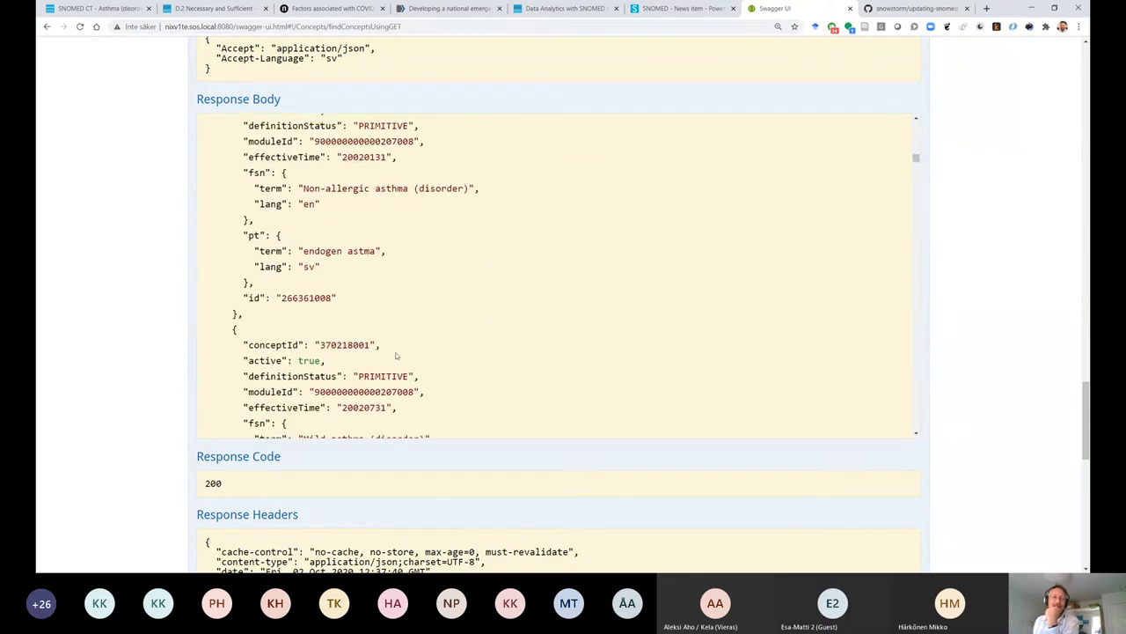
scroll(395, 352, up, 8)
scroll(395, 352, up, 10)
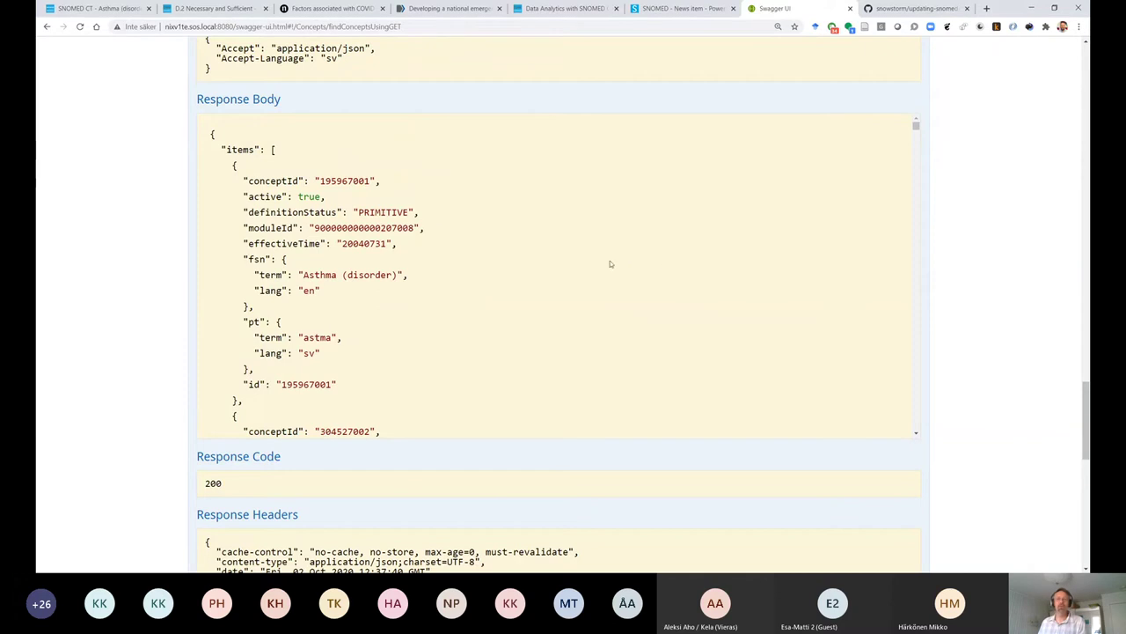
- Copy concept ID 195967001 from the first result and clear the term and termActive parameters
double_click(361, 181)
key(ctrl+c)
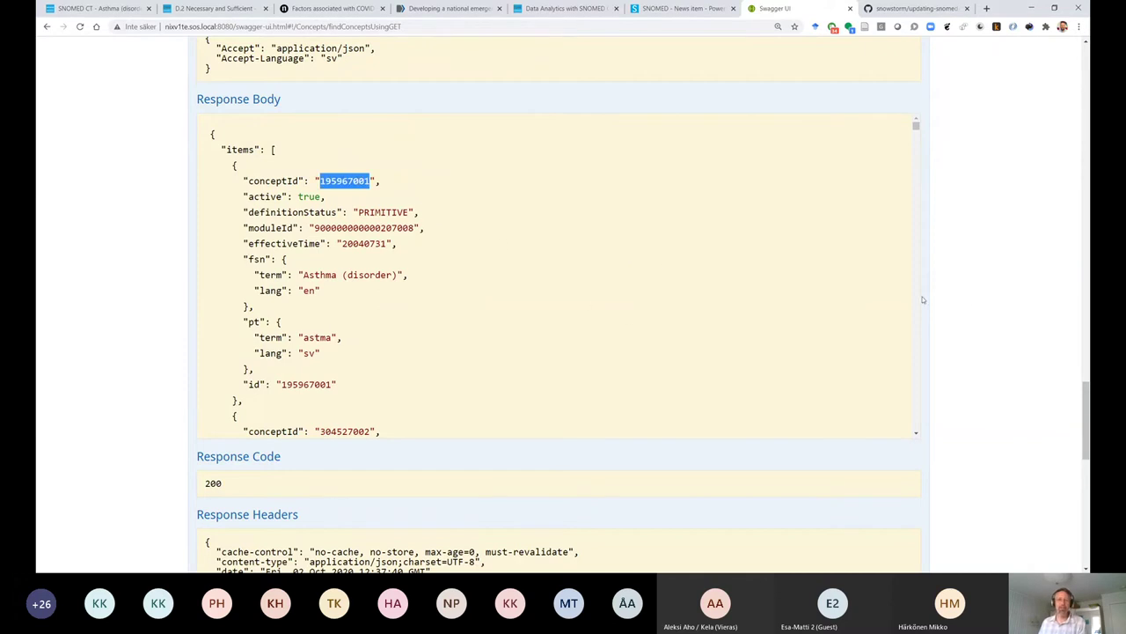
scroll(966, 301, up, 15)
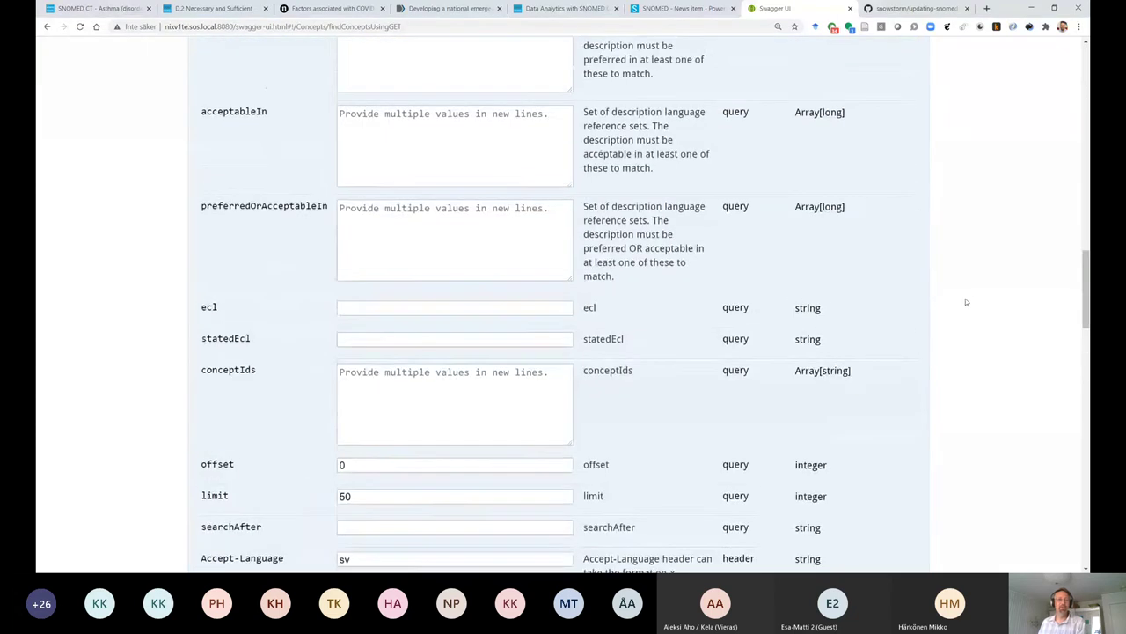
scroll(965, 302, up, 3)
click(387, 182)
key(BackSpace)
key(BackSpace)
key(BackSpace)
key(BackSpace)
key(BackSpace)
key(Tab)
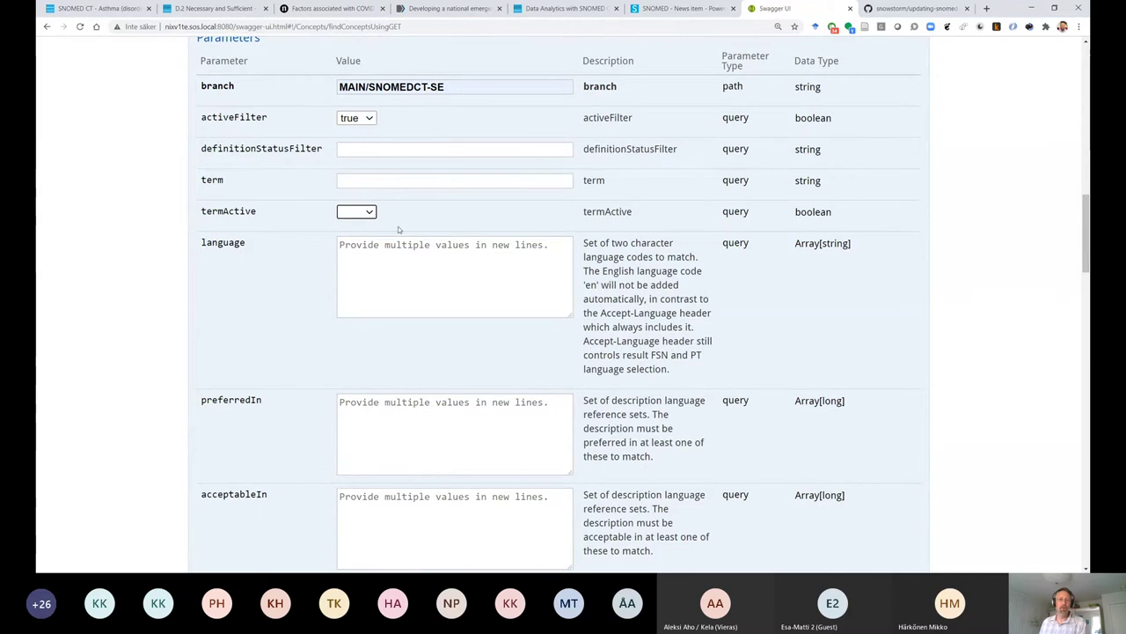
scroll(398, 226, down, 5)
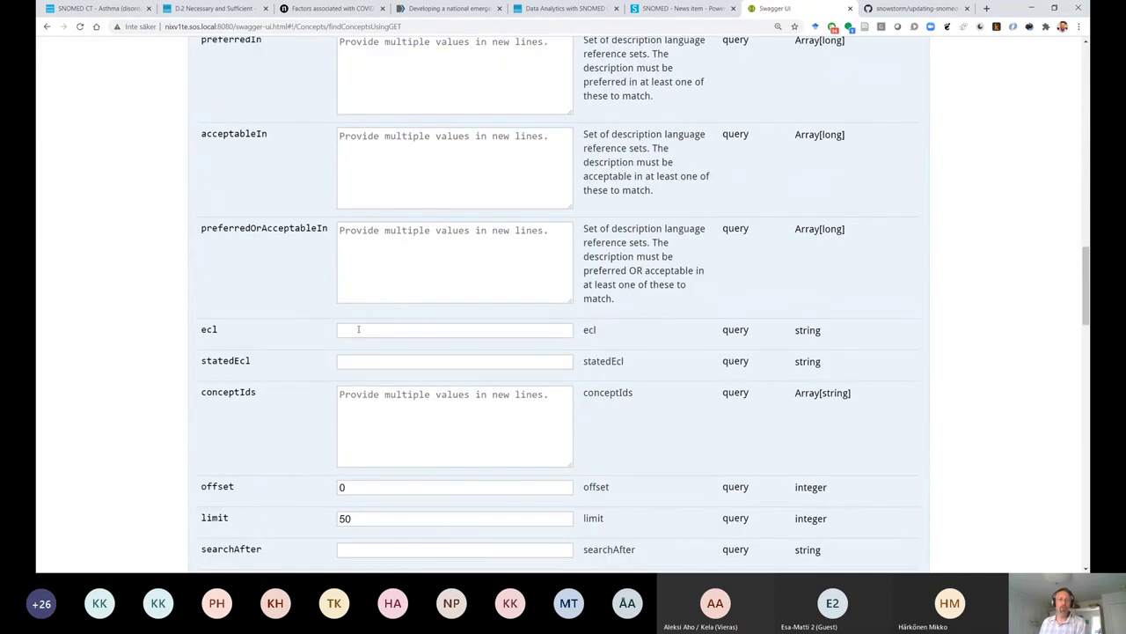
- Set the ecl parameter to "<<195967001 | asthma |", reusing the copied concept ID
click(358, 329)
text(<<)
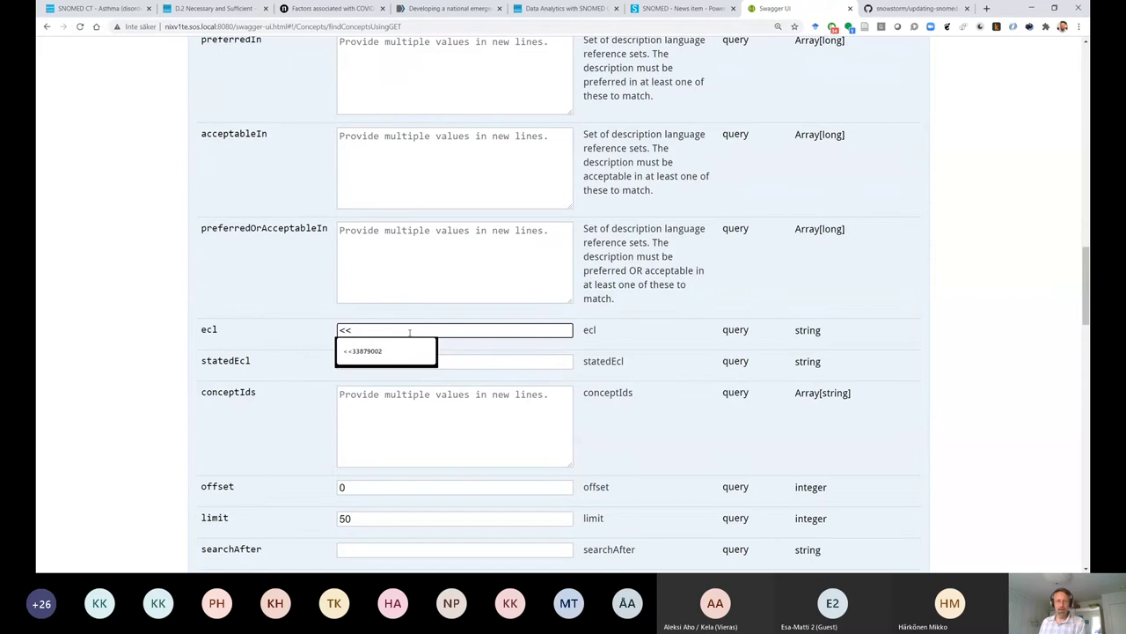
key(ctrl+v)
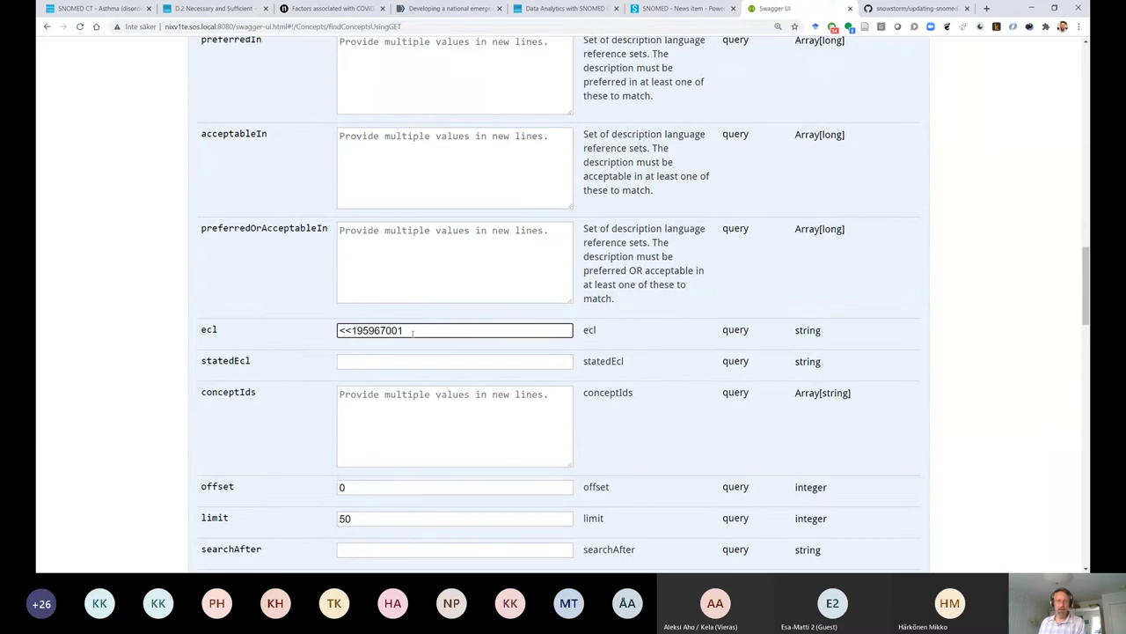
text(| asthma |)
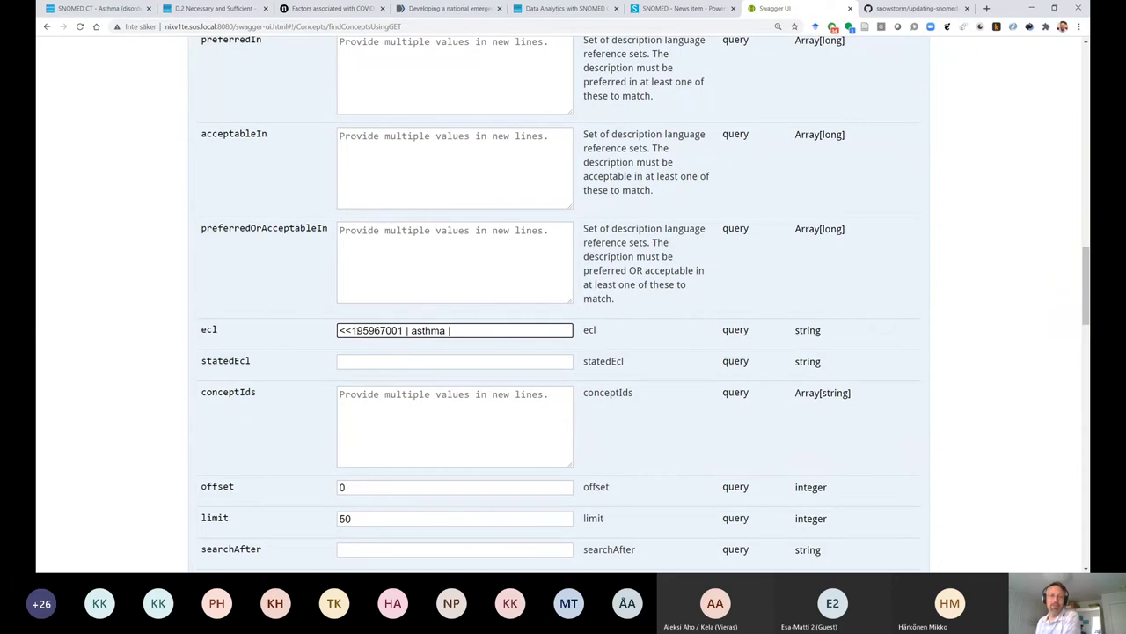
- Highlight the concept ID and the << operator in the ECL expression, and execute the concepts request
double_click(352, 330)
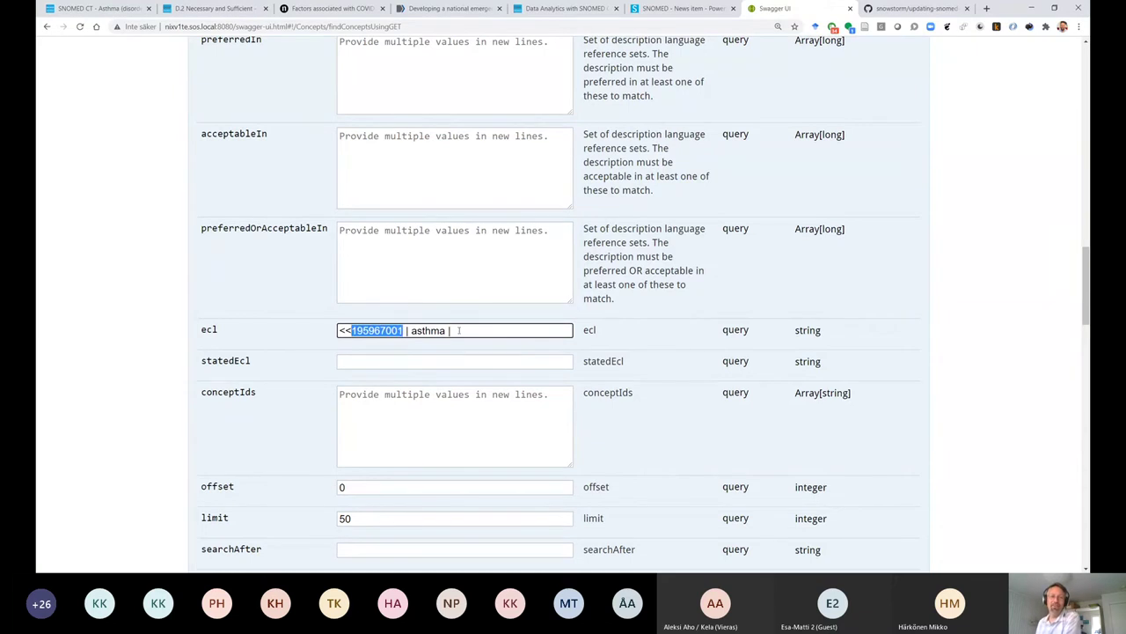
double_click(344, 330)
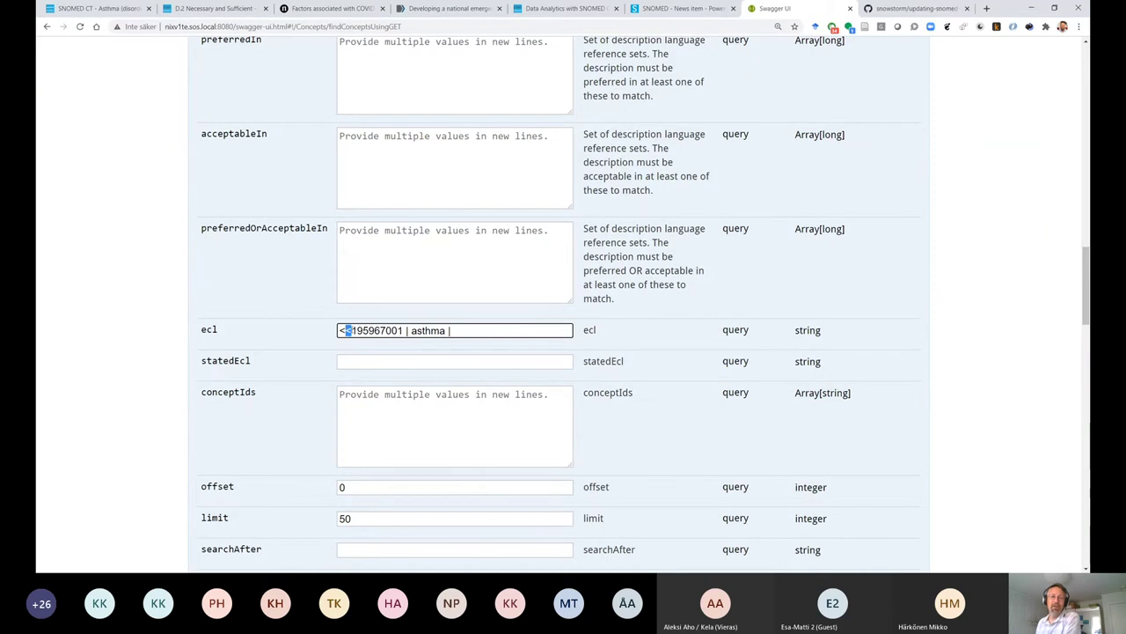
double_click(376, 330)
shift+click(340, 330)
click(339, 330)
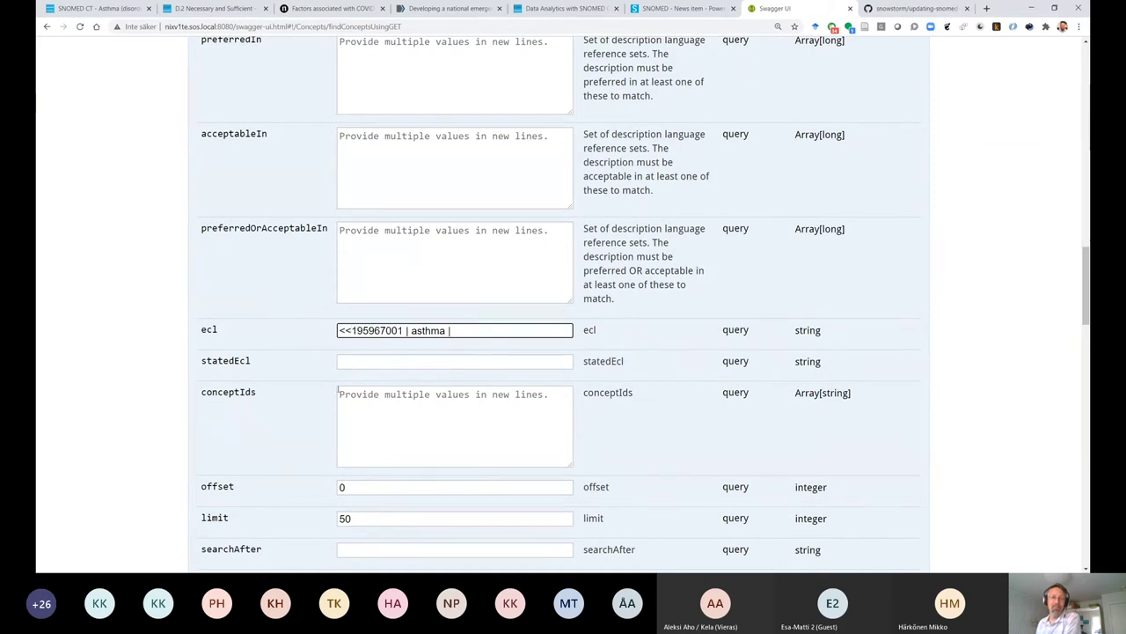
scroll(337, 390, down, 4)
click(245, 422)
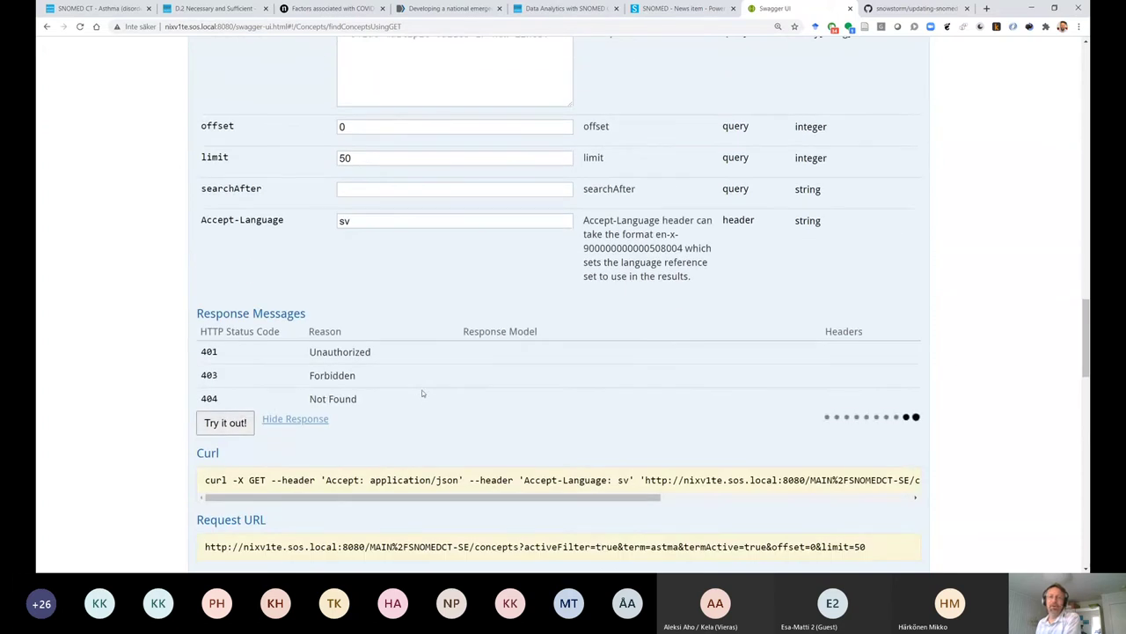
- Read through the English and Swedish terms of the concepts in the response body, and return to the first result
scroll(466, 376, down, 5)
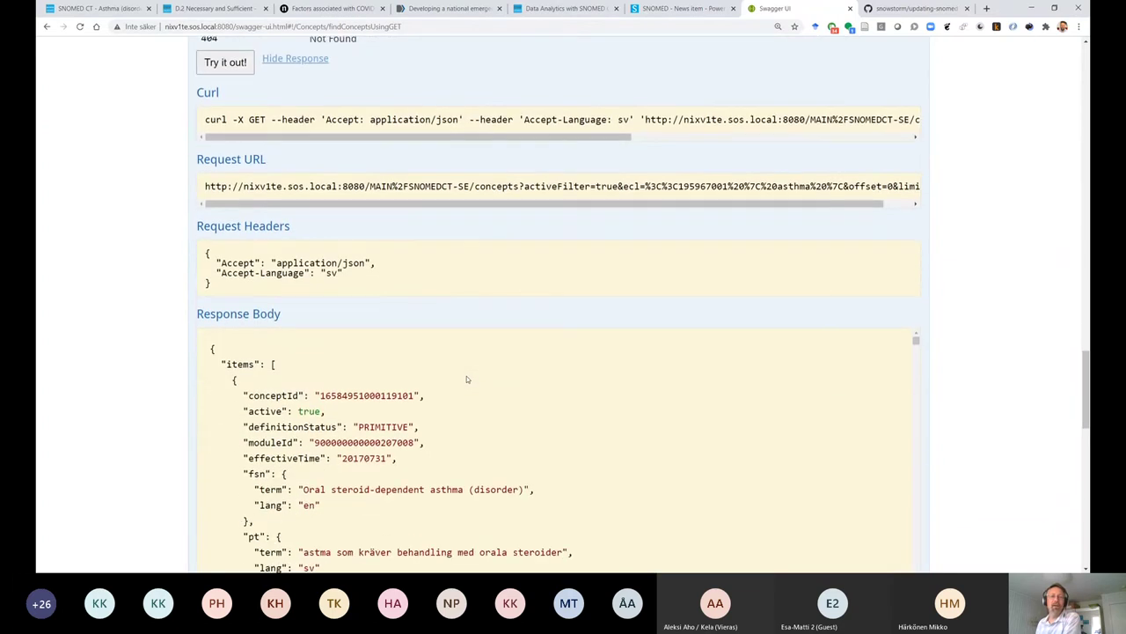
scroll(939, 352, down, 2)
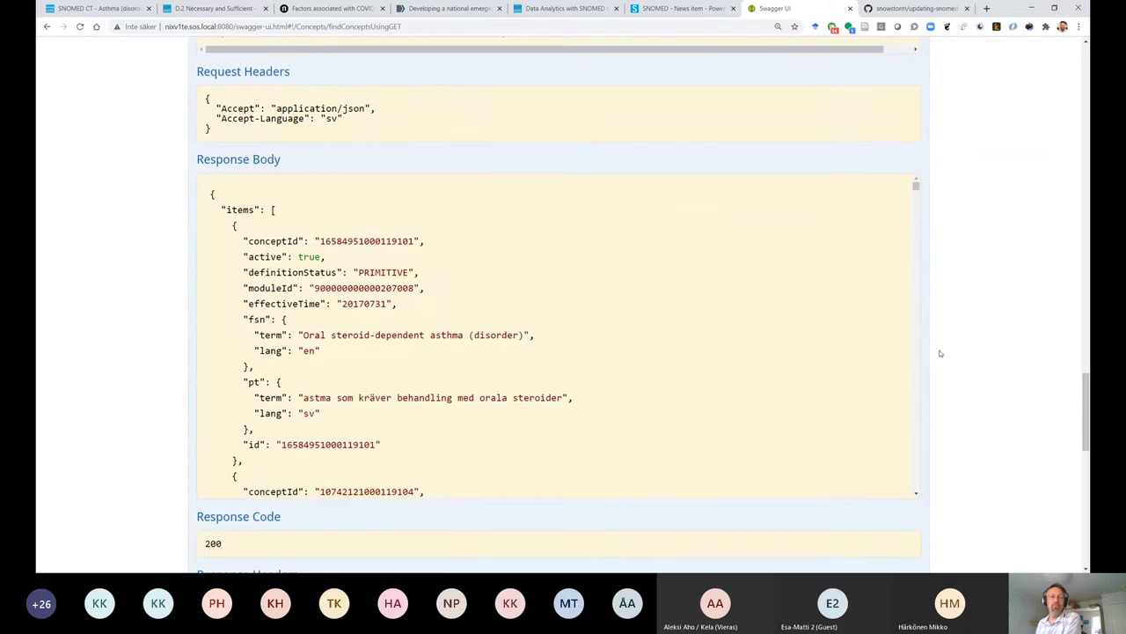
scroll(657, 272, down, 1)
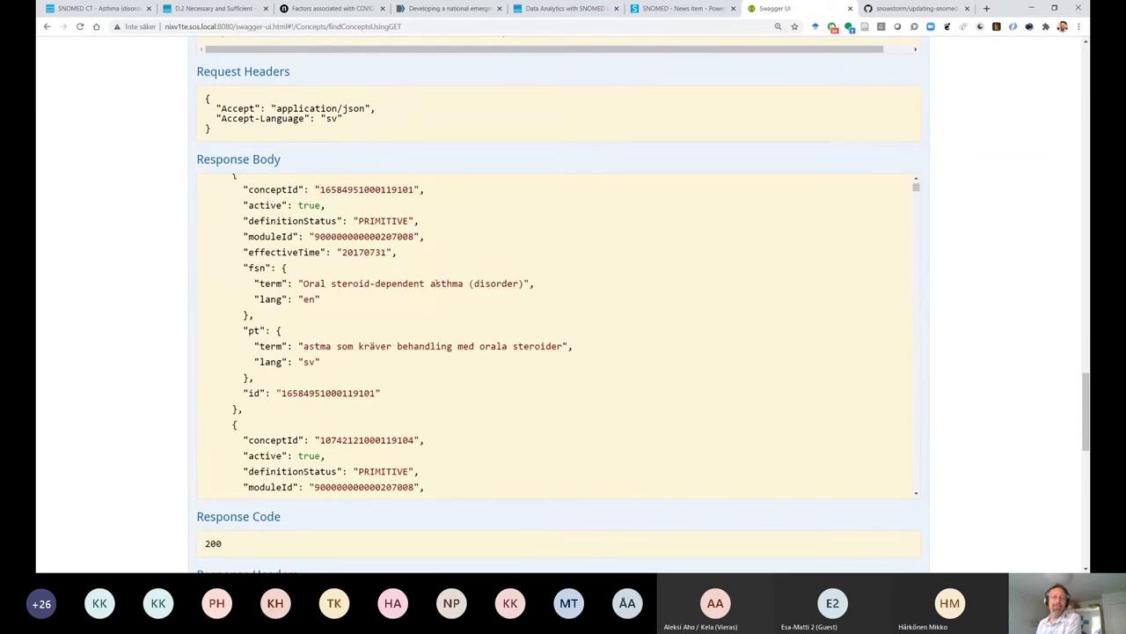
scroll(397, 304, up, 1)
scroll(418, 285, down, 3)
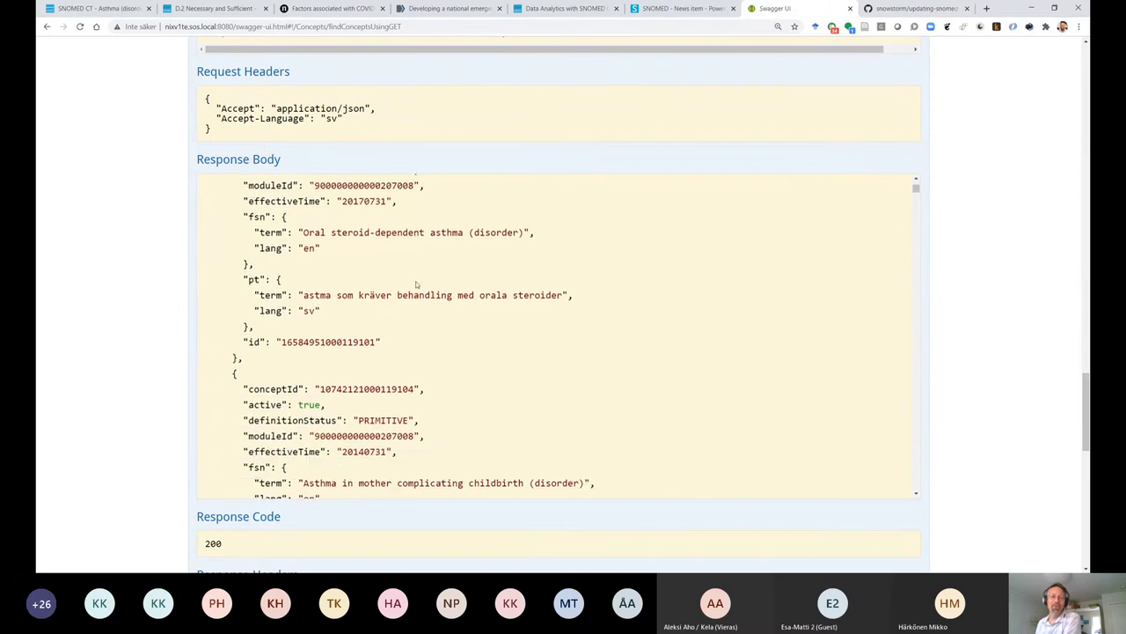
scroll(417, 284, down, 3)
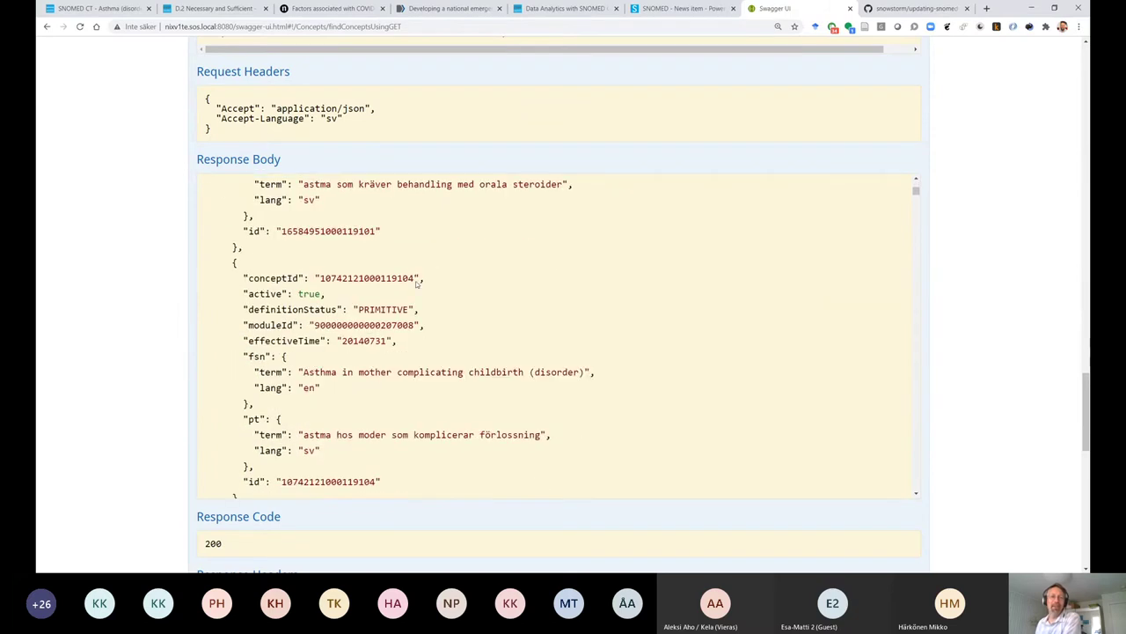
scroll(417, 282, down, 3)
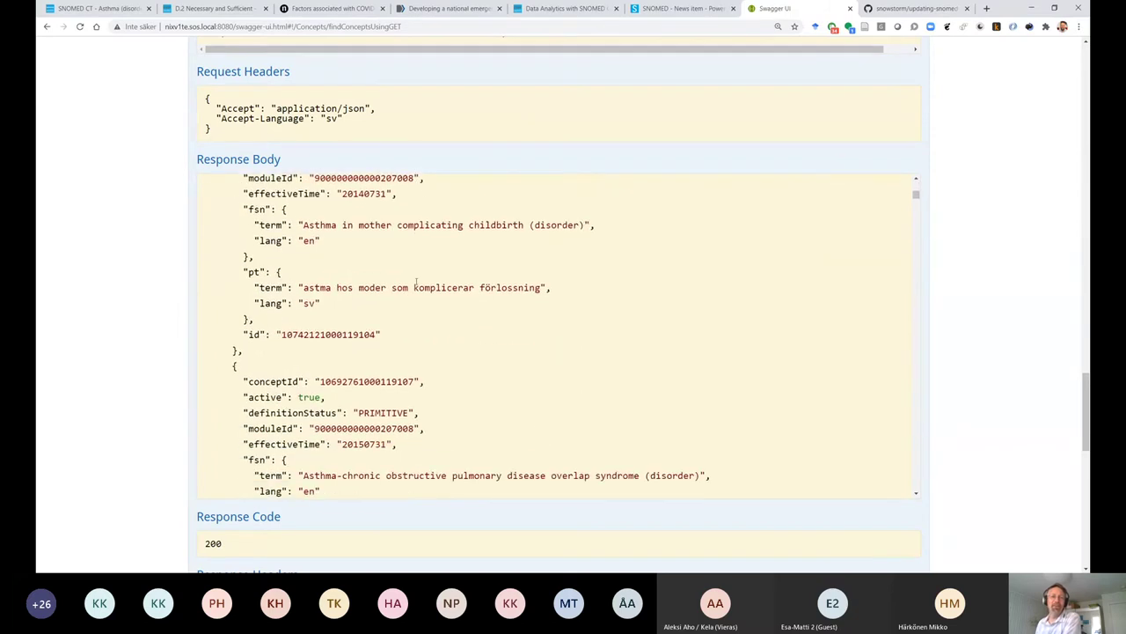
scroll(417, 284, down, 9)
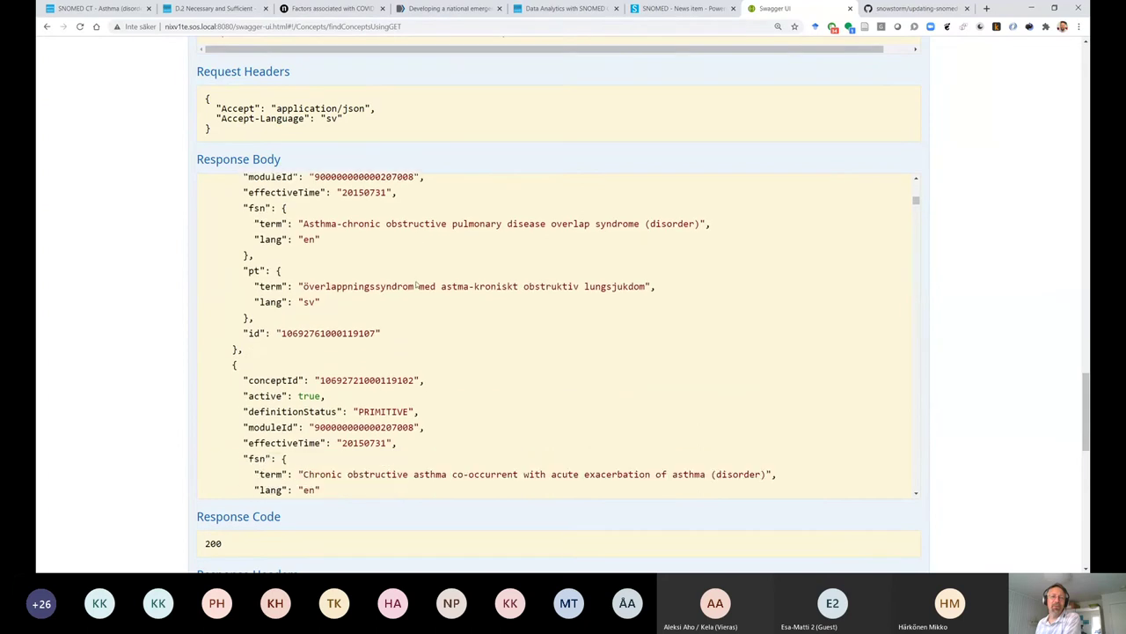
scroll(416, 281, down, 7)
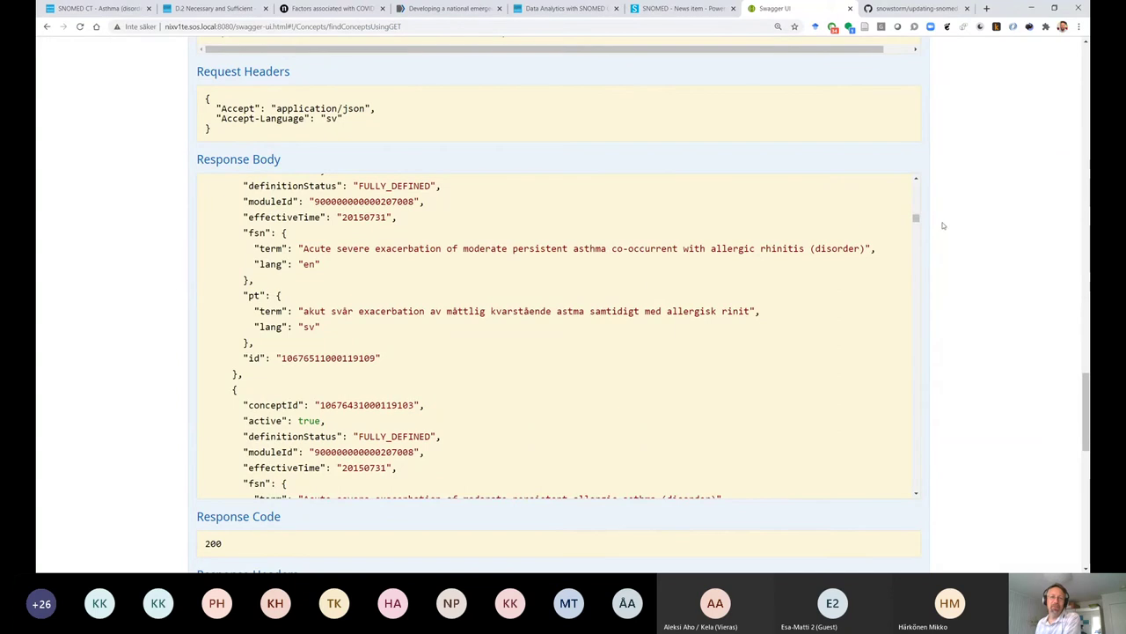
drag(916, 219, 916, 181)
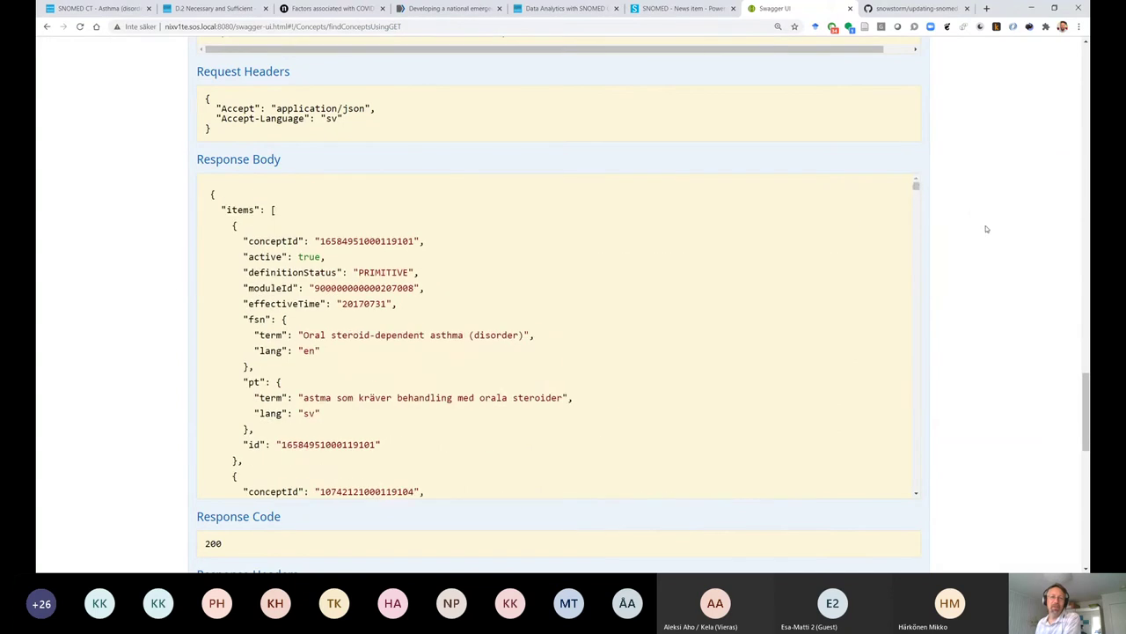
- Examine the end of the response body, highlighting the total and limit values, and return to the first result
scroll(986, 226, up, 5)
scroll(986, 229, up, 1)
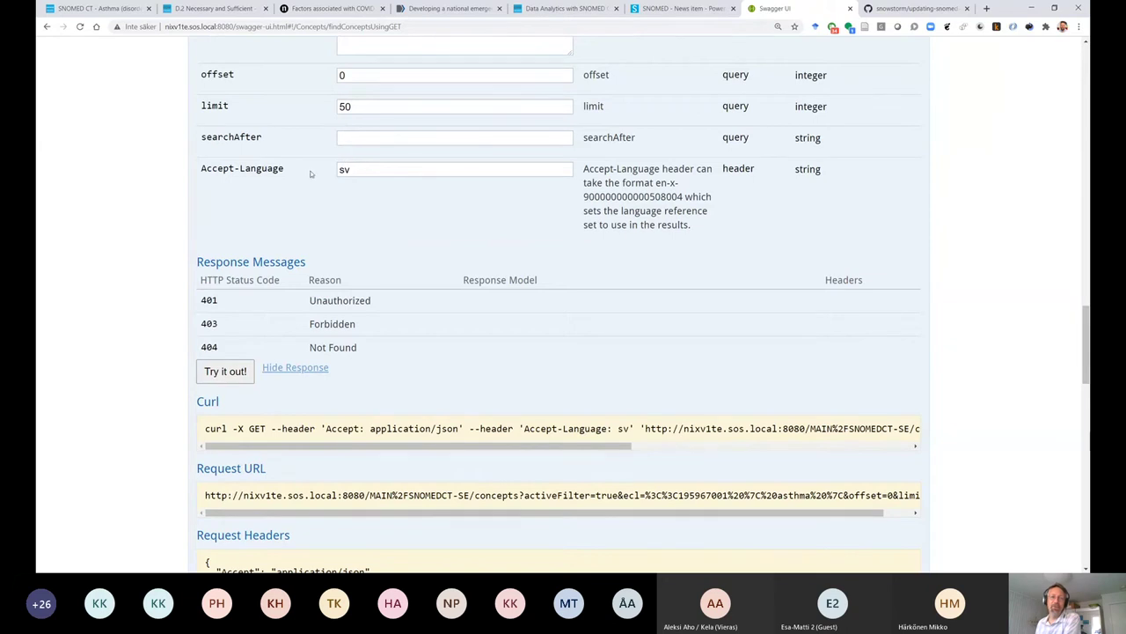
drag(1085, 345, 1089, 428)
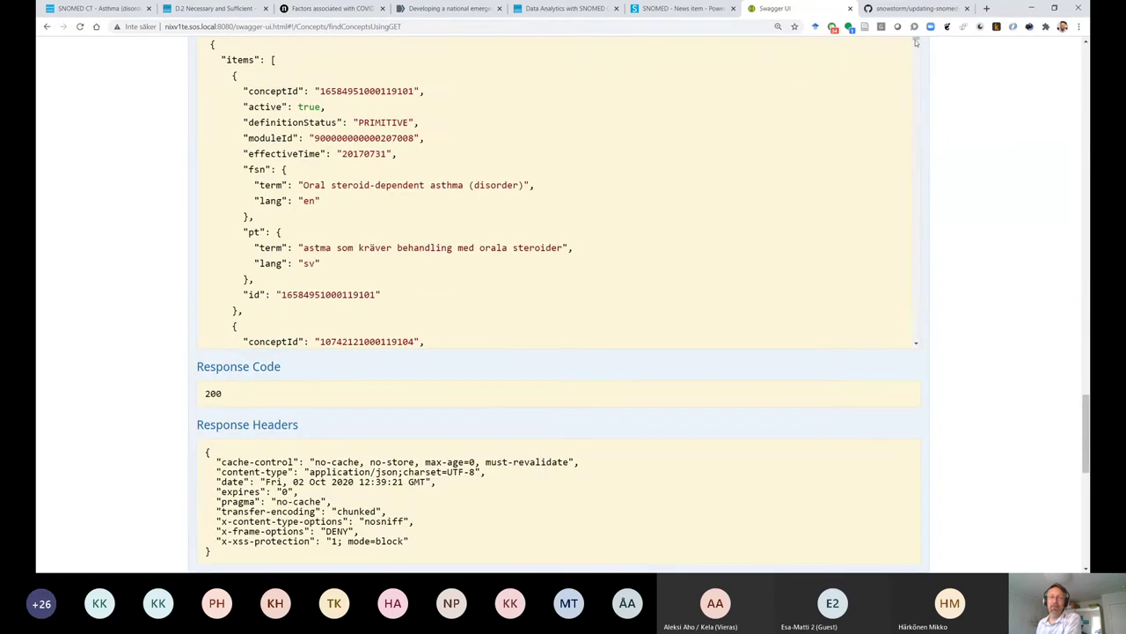
drag(916, 41, 941, 397)
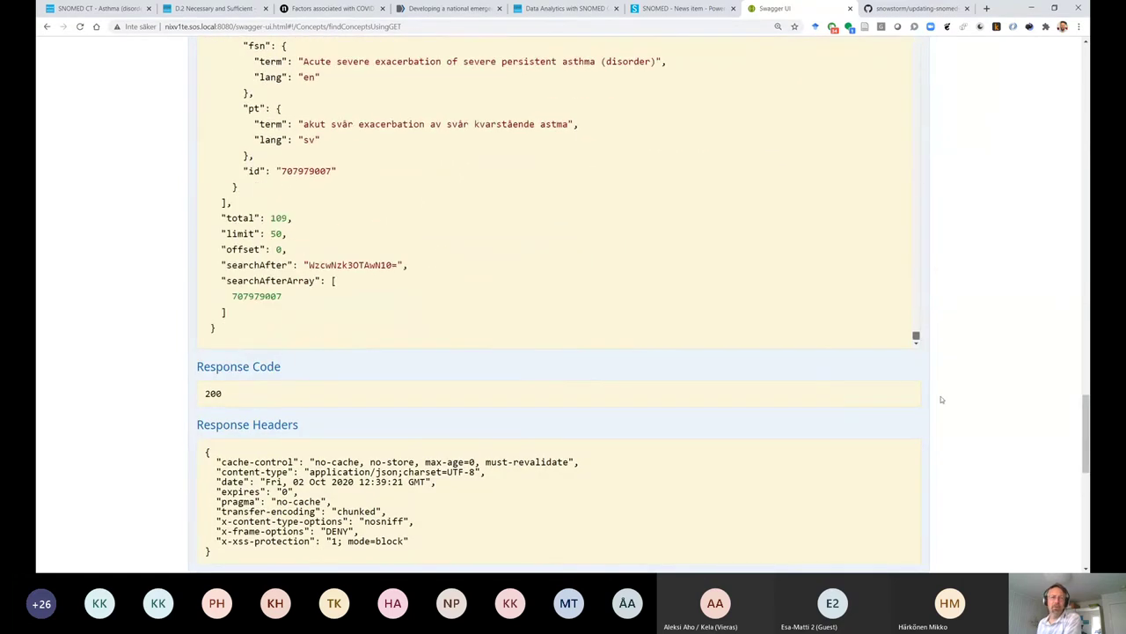
double_click(278, 217)
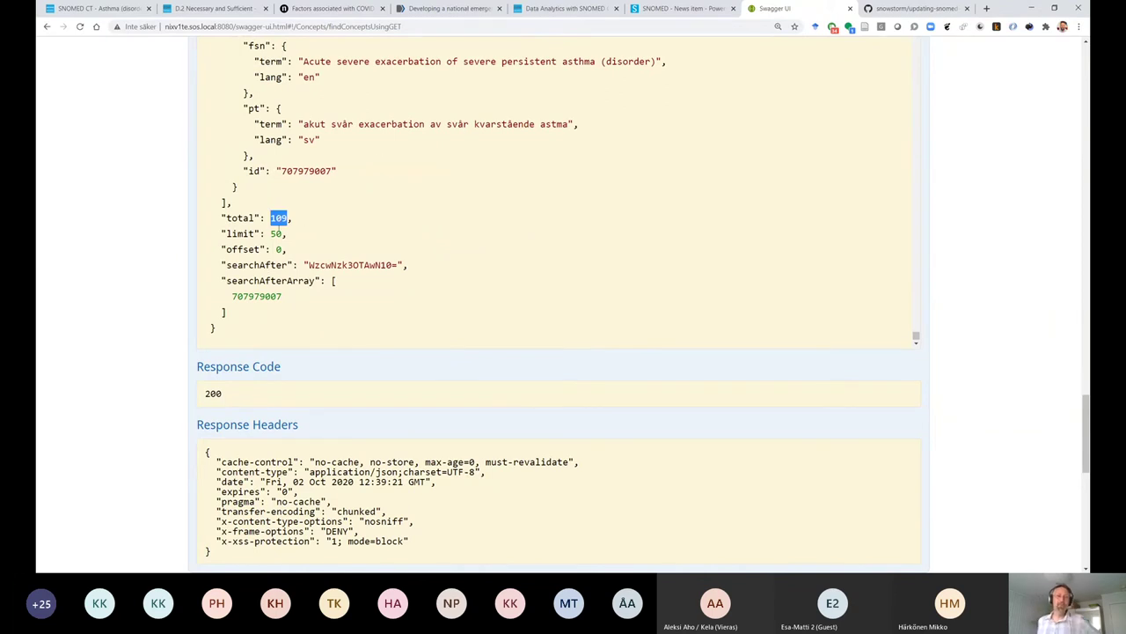
double_click(276, 234)
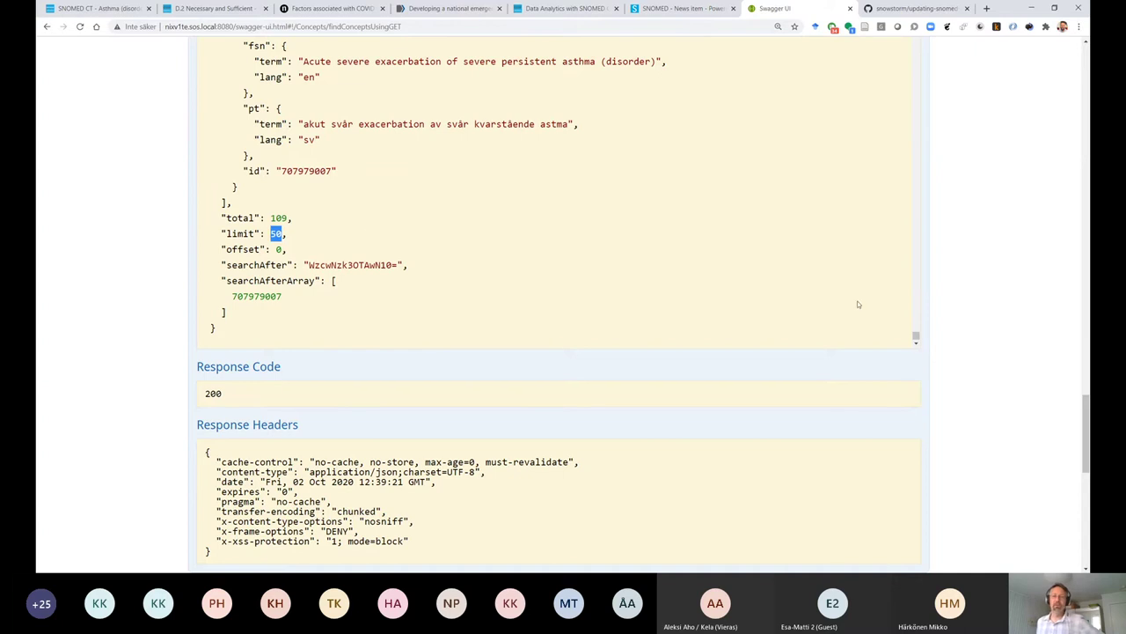
drag(915, 338, 915, 39)
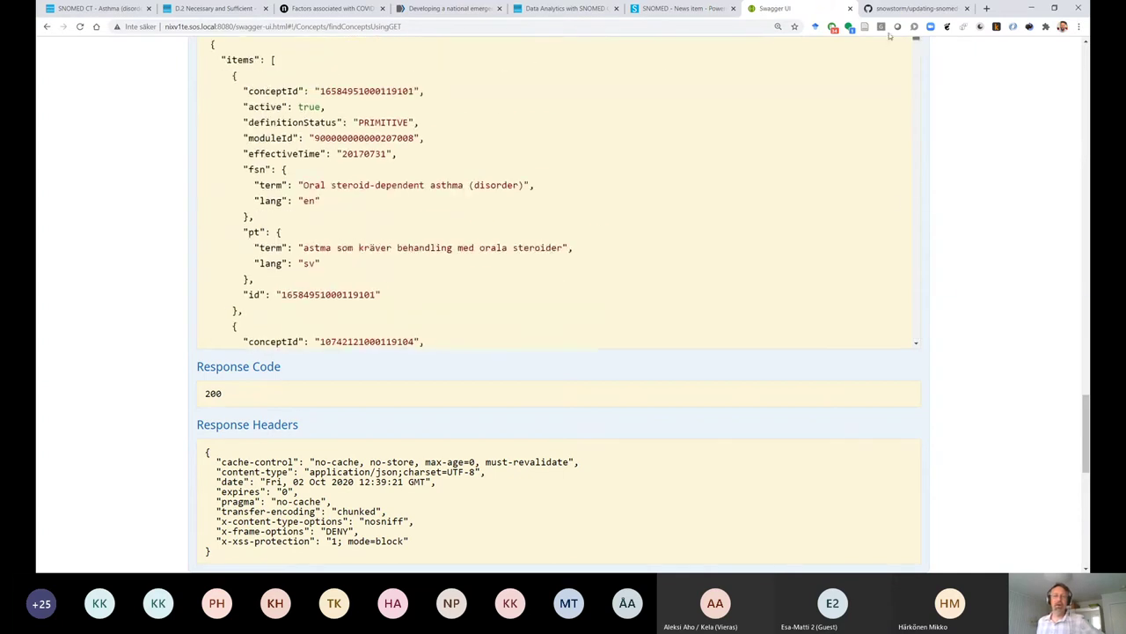
- Return to the request parameters and point out the limit and offset fields used for paging
scroll(718, 204, up, 2)
scroll(718, 204, up, 8)
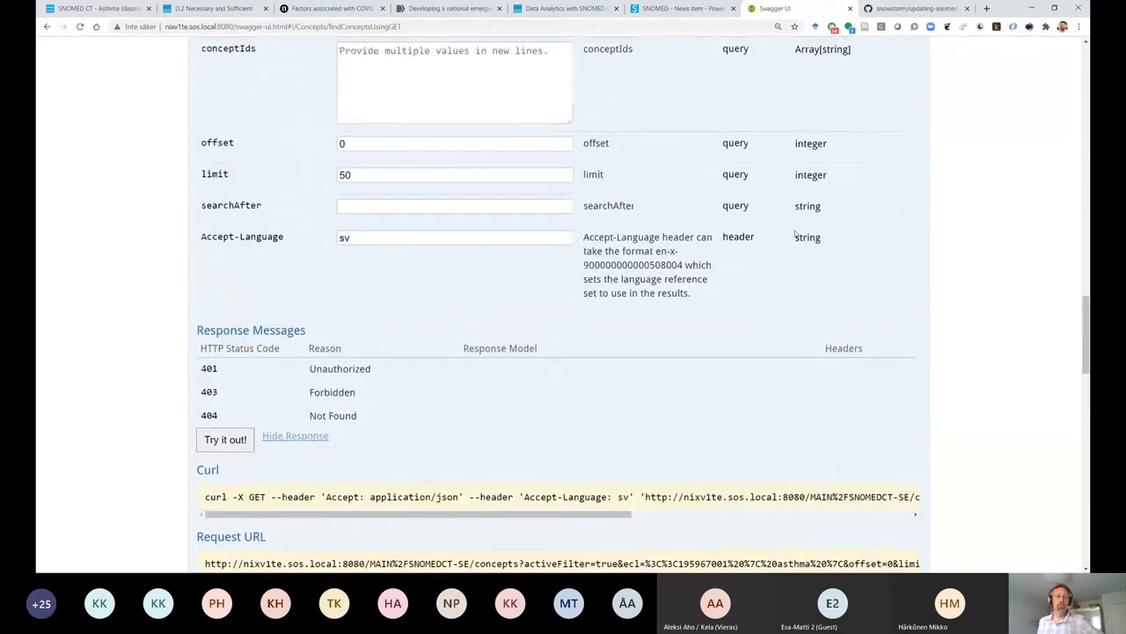
double_click(353, 367)
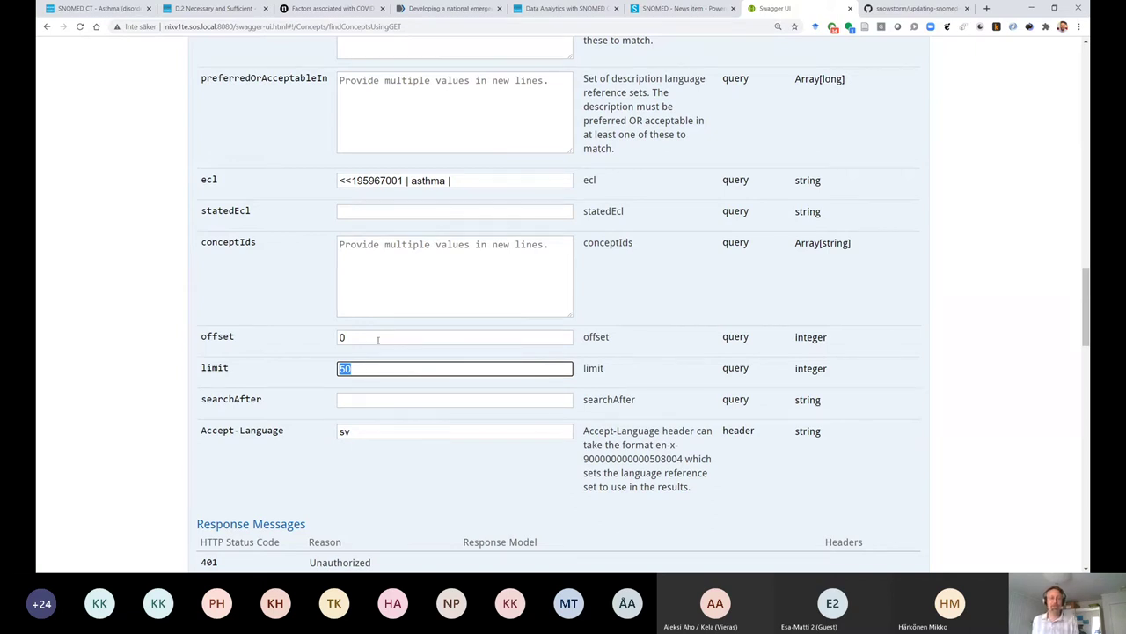
click(358, 338)
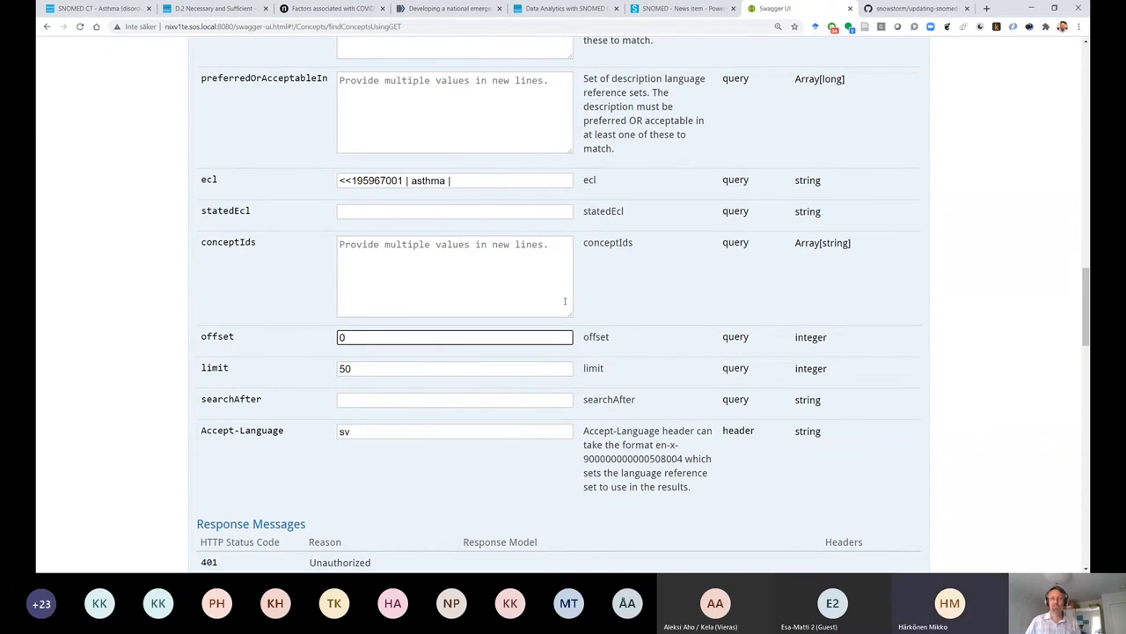
key(alt+Tab)
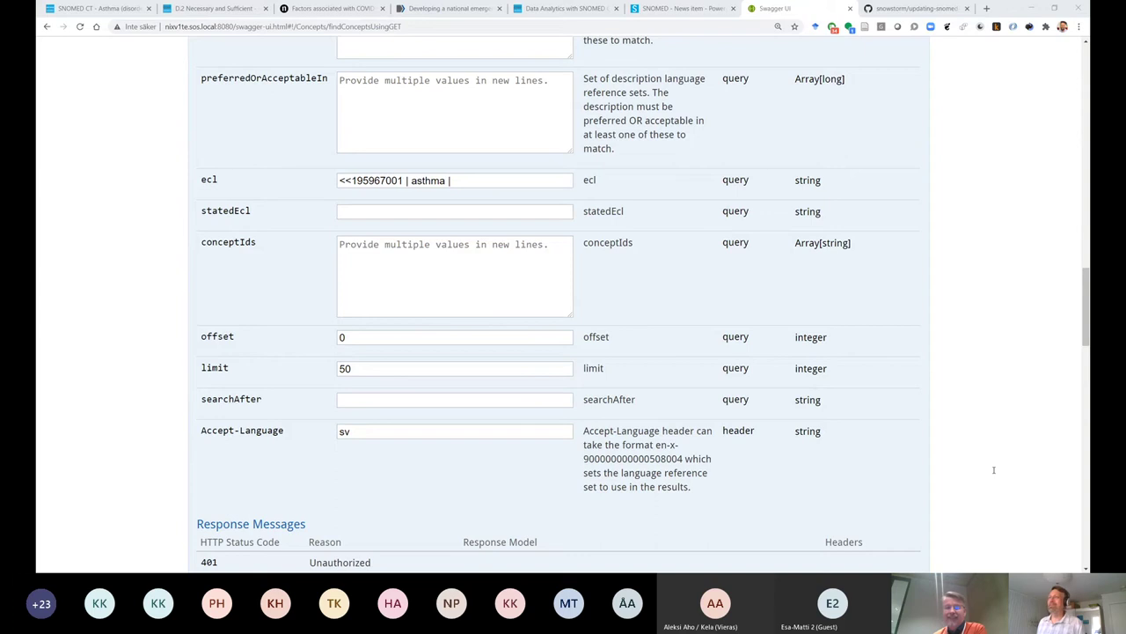
key(alt+Tab)
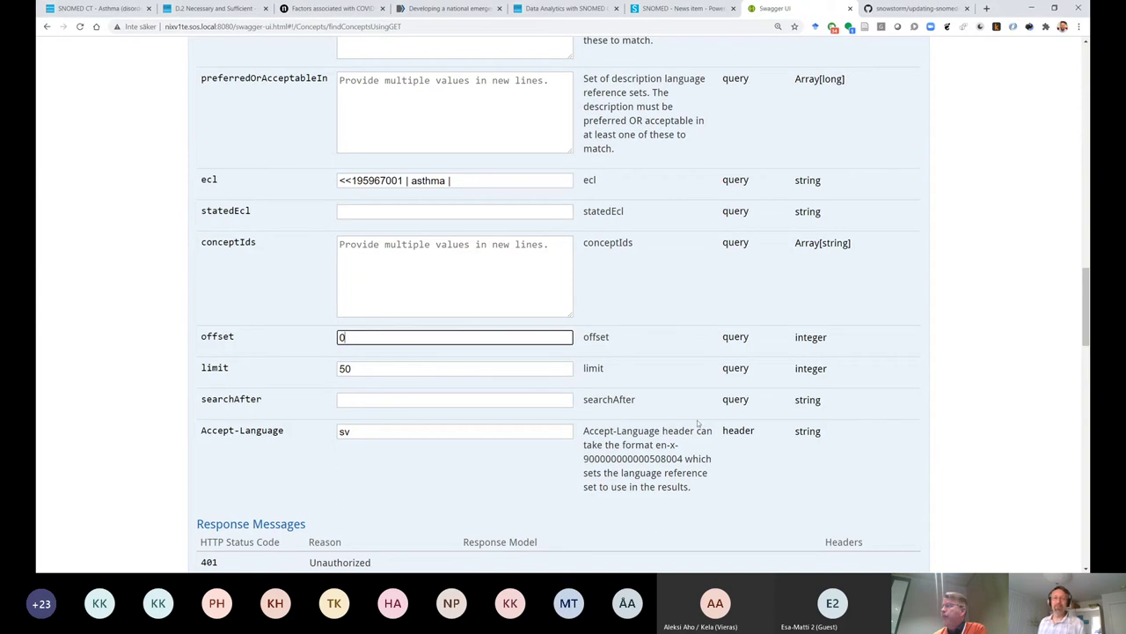
- Switch to the GitHub guide on updating SNOMED and extensions, and open the main page of the snowstorm repository
click(915, 9)
scroll(539, 293, up, 3)
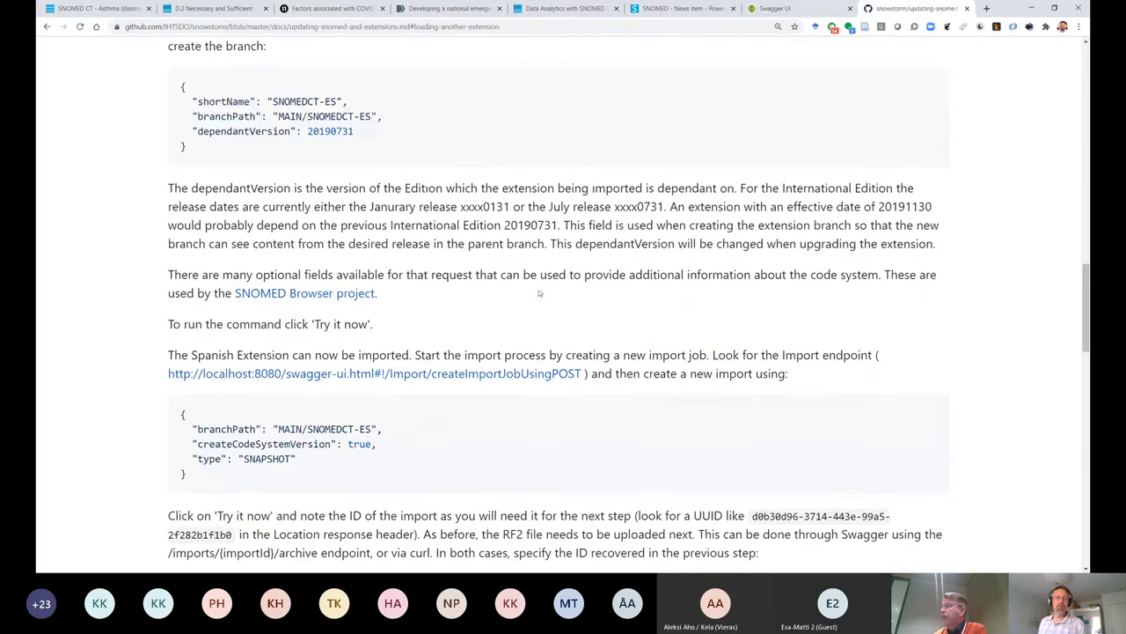
scroll(540, 293, up, 12)
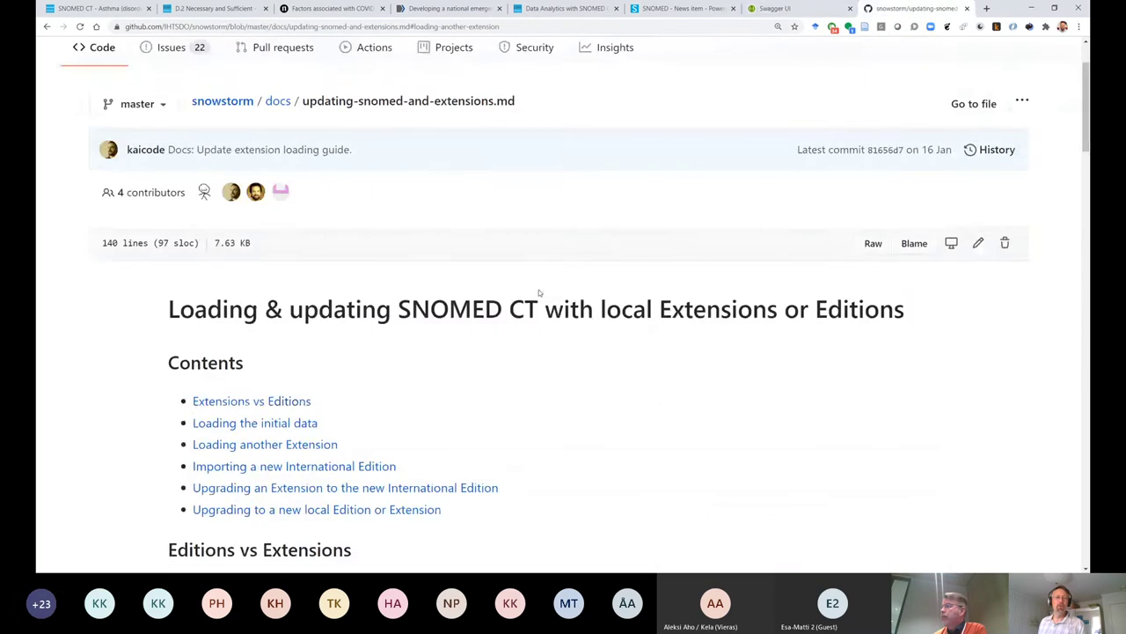
scroll(539, 293, up, 2)
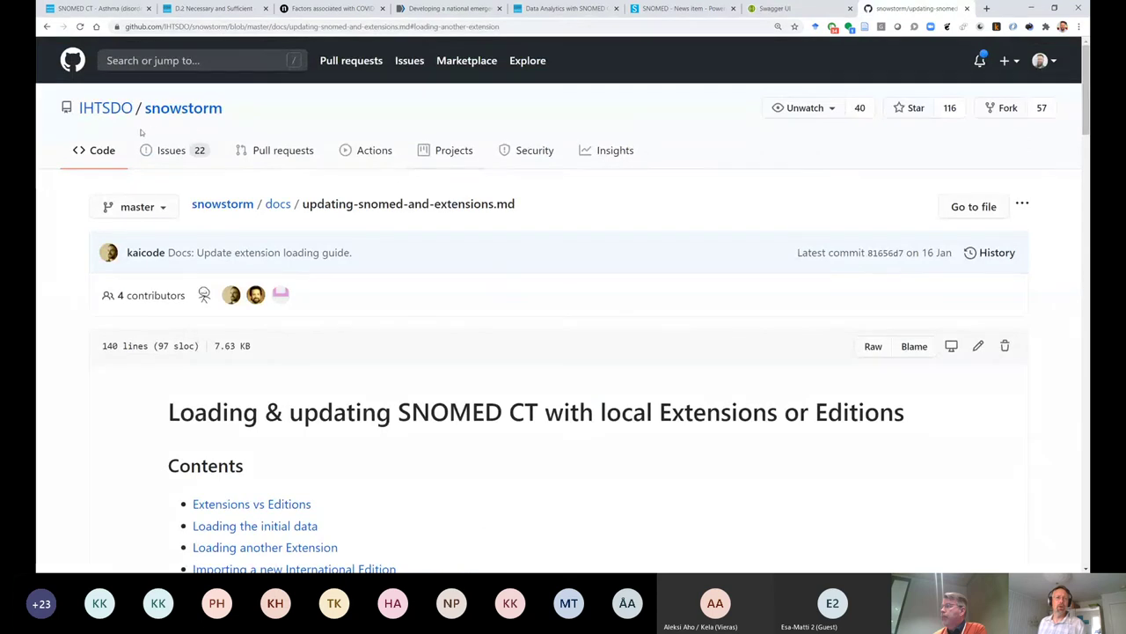
click(164, 113)
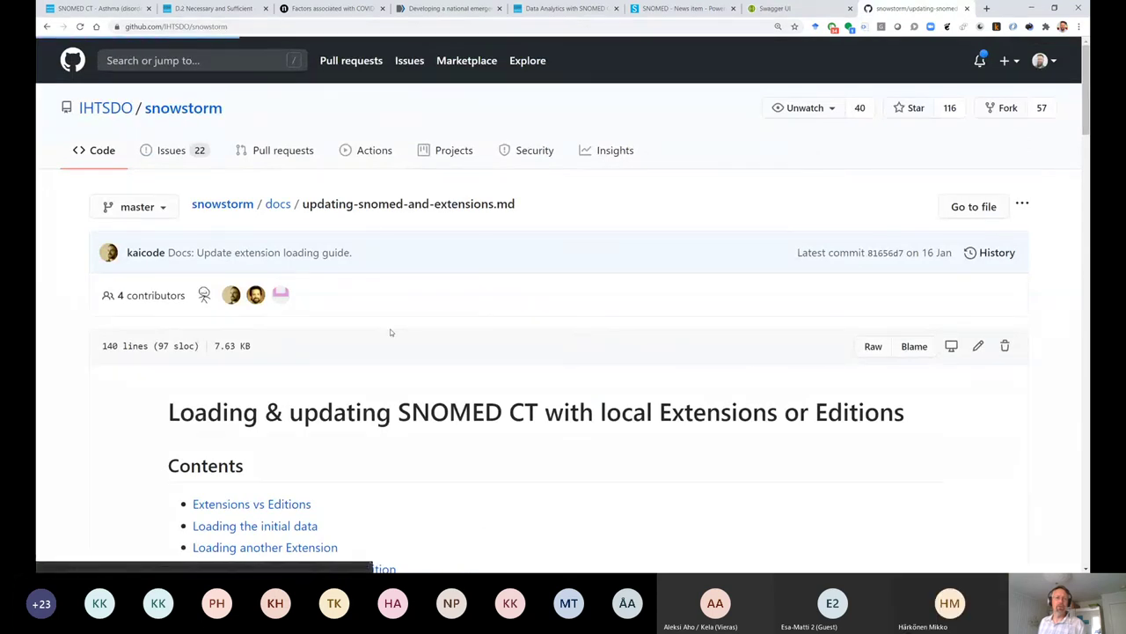
- Open the "Using the FHIR API" guide from the README and look through its documentation, ValueSet and Concept Maps sections
scroll(390, 332, down, 15)
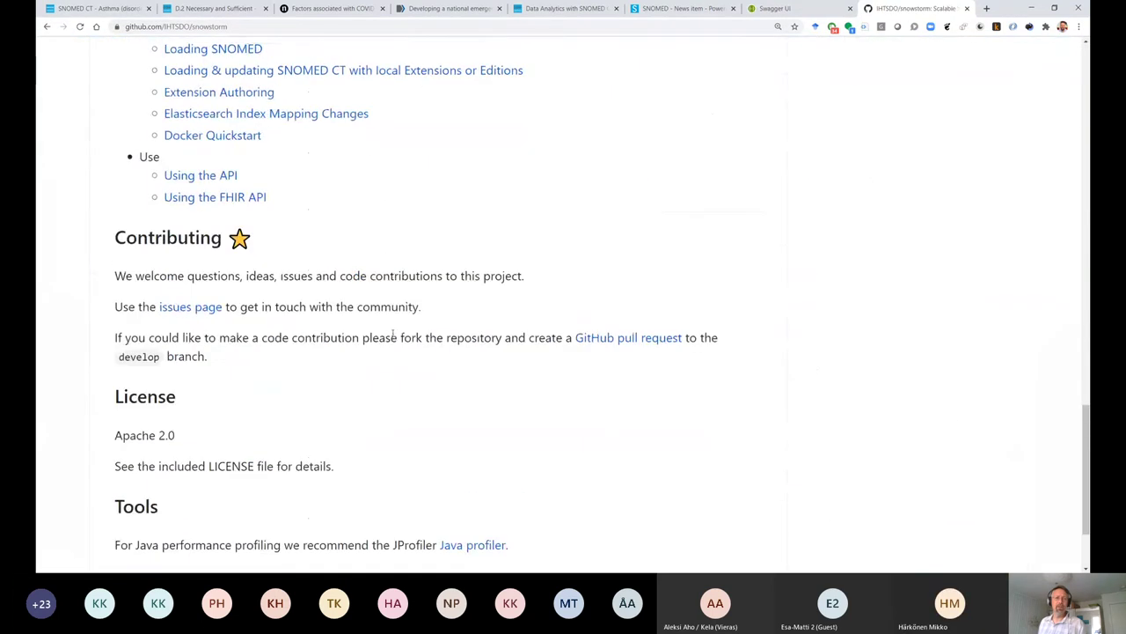
click(231, 249)
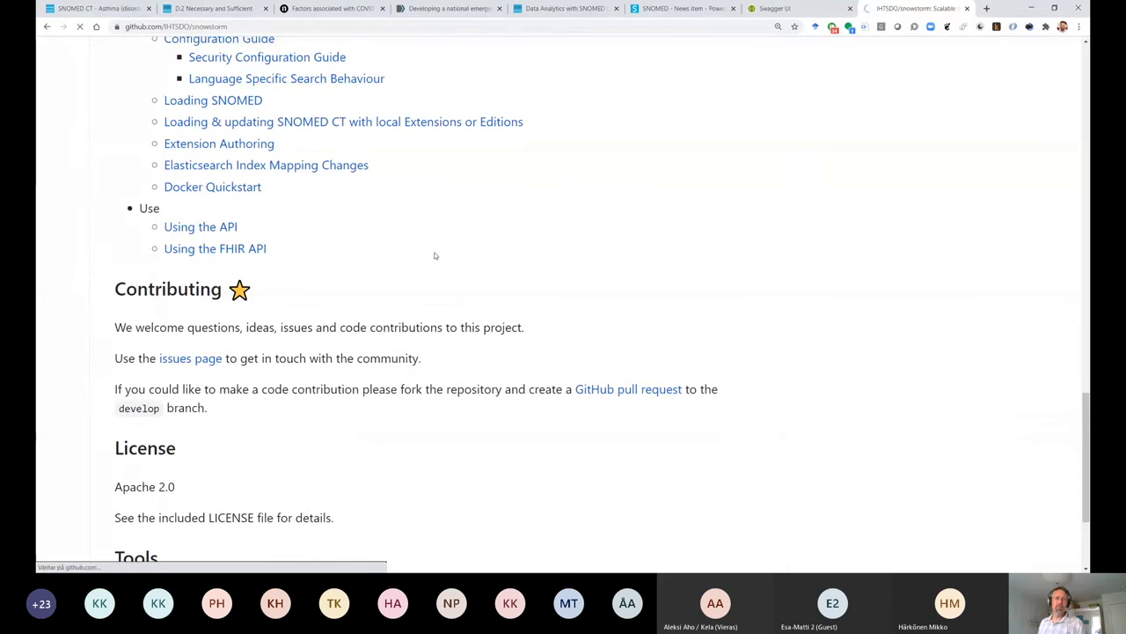
scroll(480, 361, down, 7)
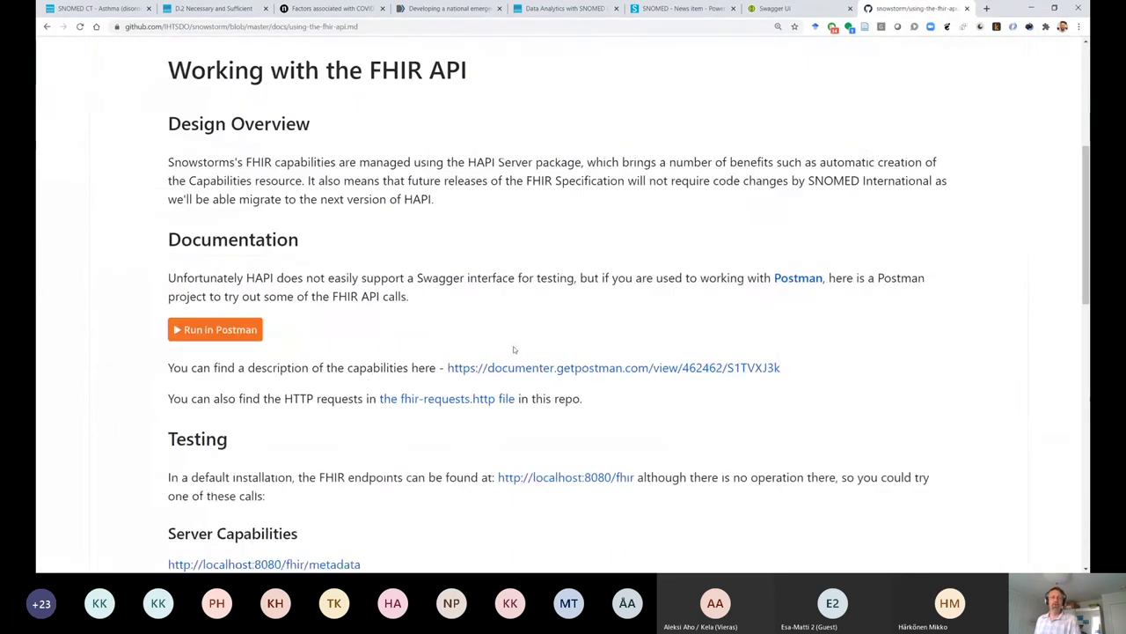
scroll(480, 361, down, 2)
scroll(480, 358, down, 3)
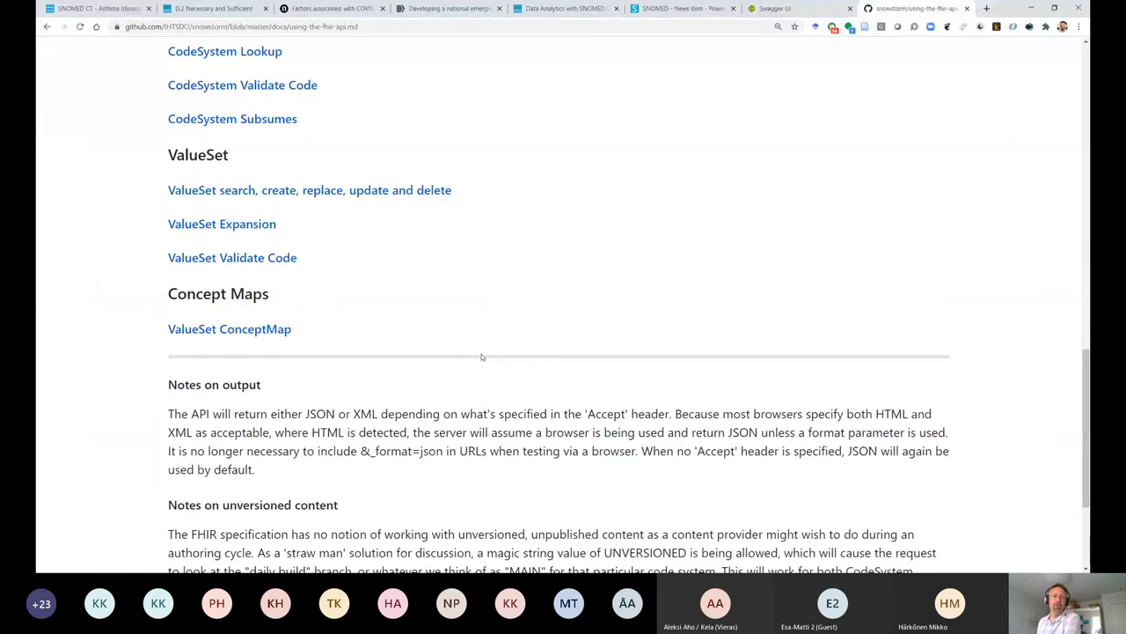
- Open the ValueSet Expansion guide and copy the request path of the ECL example for <<27624003, without the localhost address
click(235, 224)
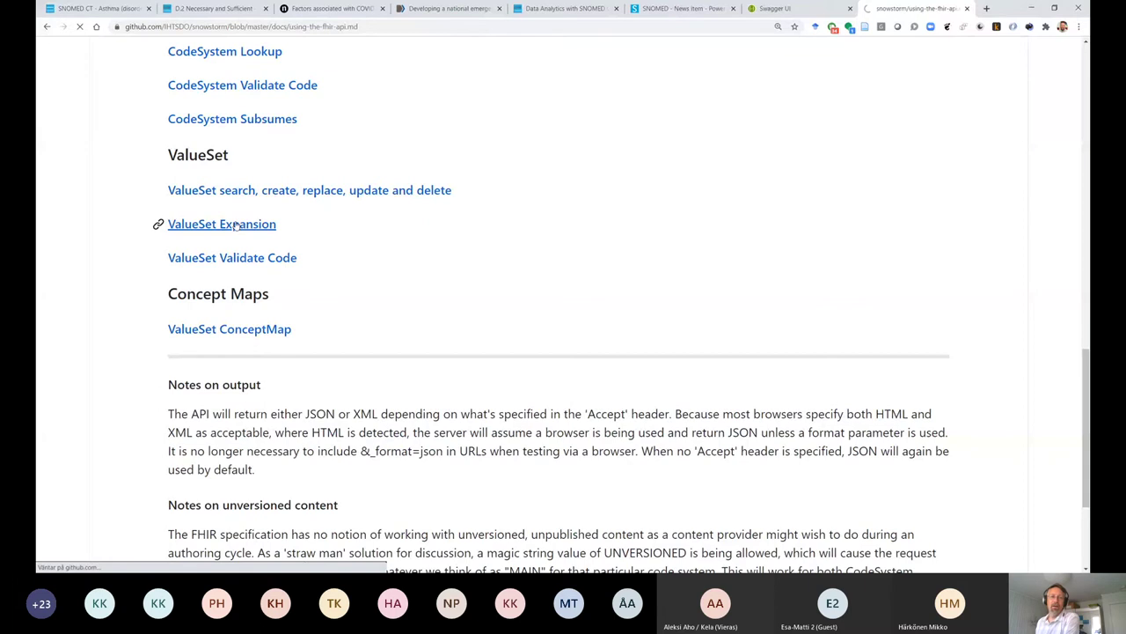
scroll(589, 368, down, 3)
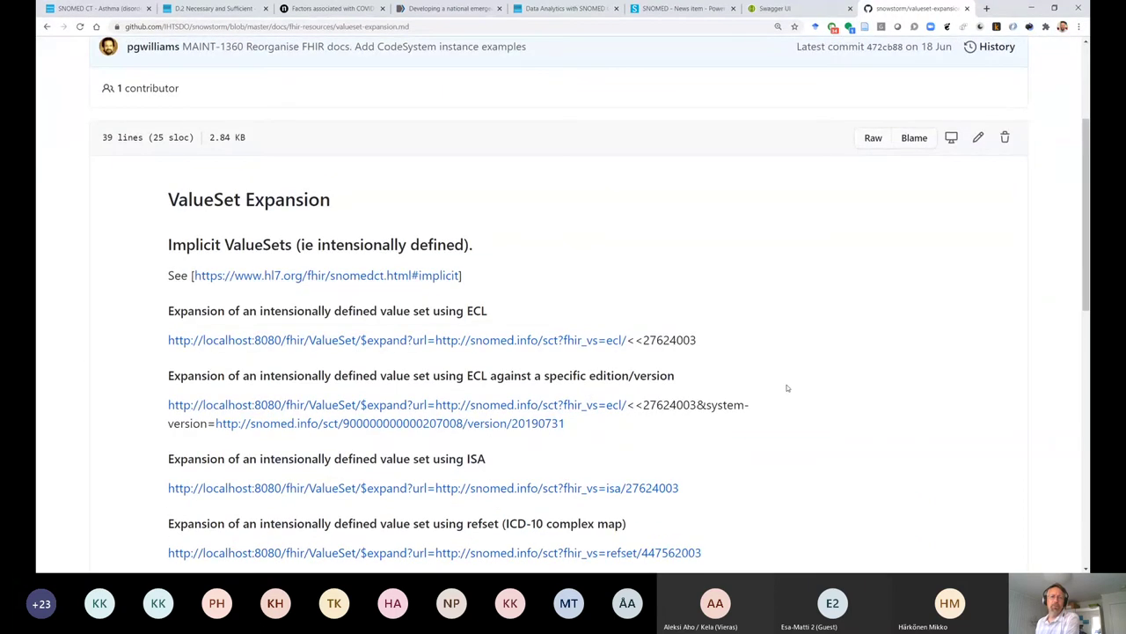
scroll(787, 388, down, 1)
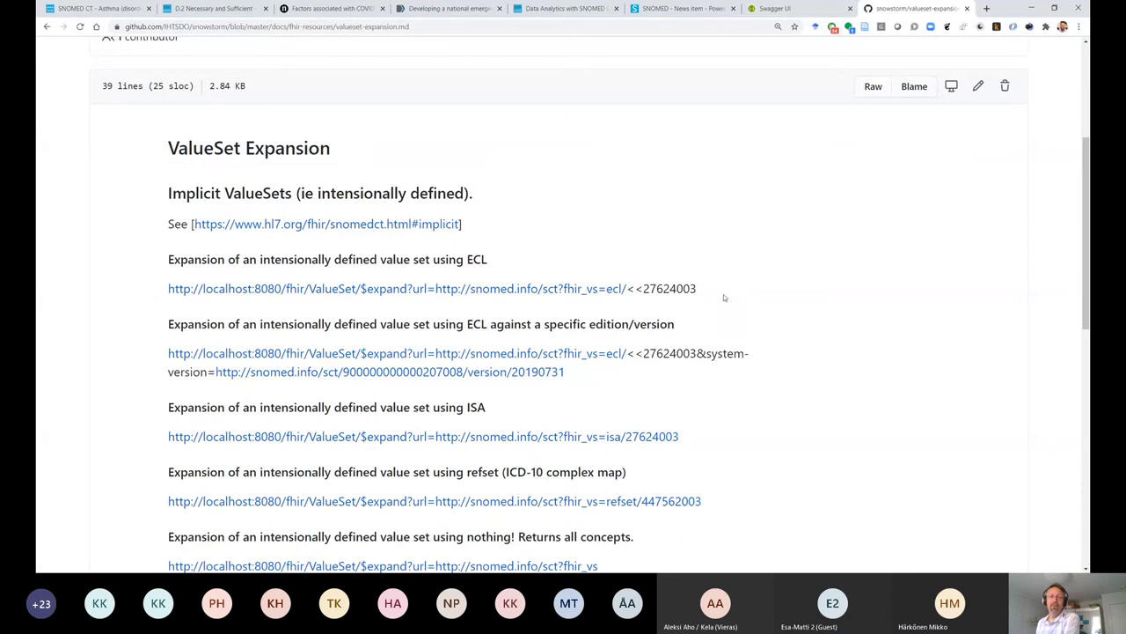
drag(697, 291, 284, 288)
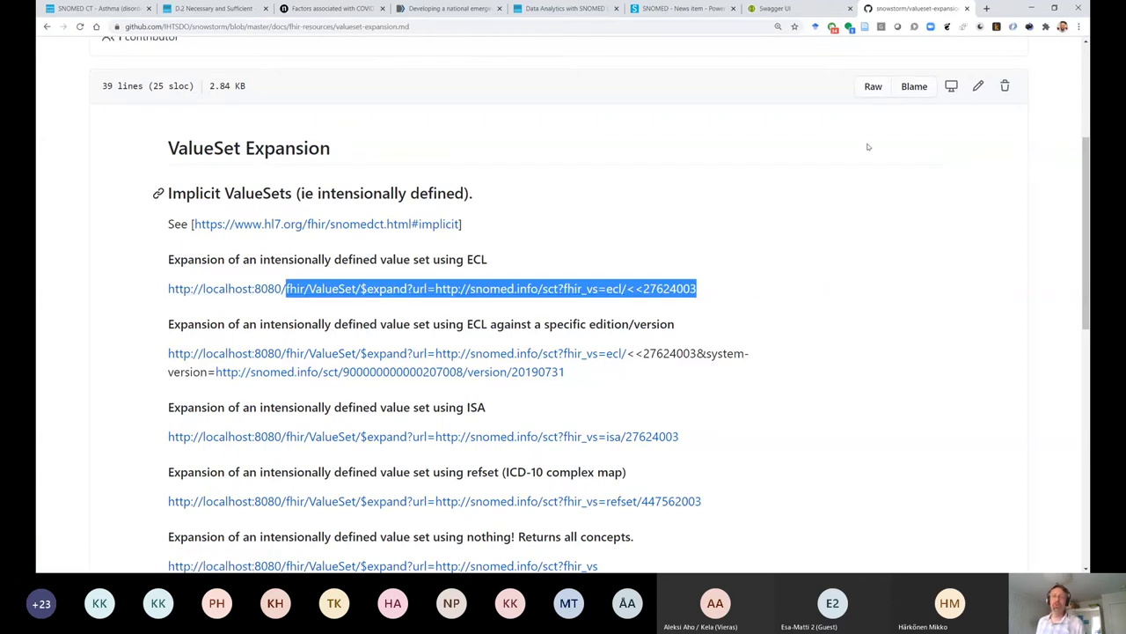
- Switch to the Swagger UI page and request the ECL value set expansion of <<27624003 from nixv1te.sos.local:8080
key(ctrl+shift+Tab)
drag(402, 26, 233, 26)
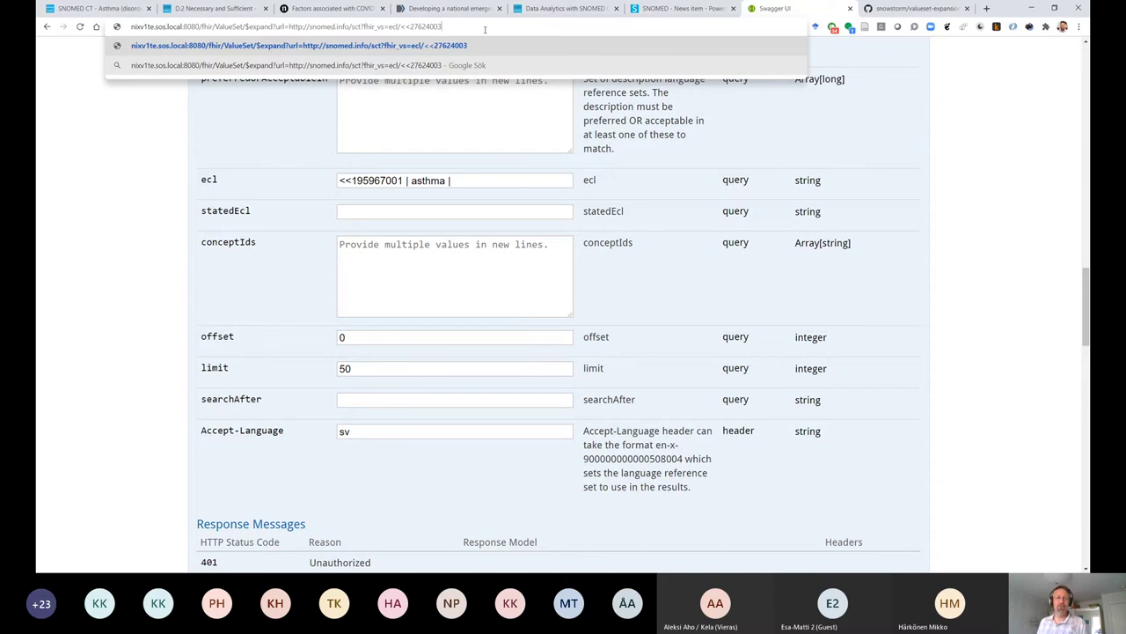
key(Return)
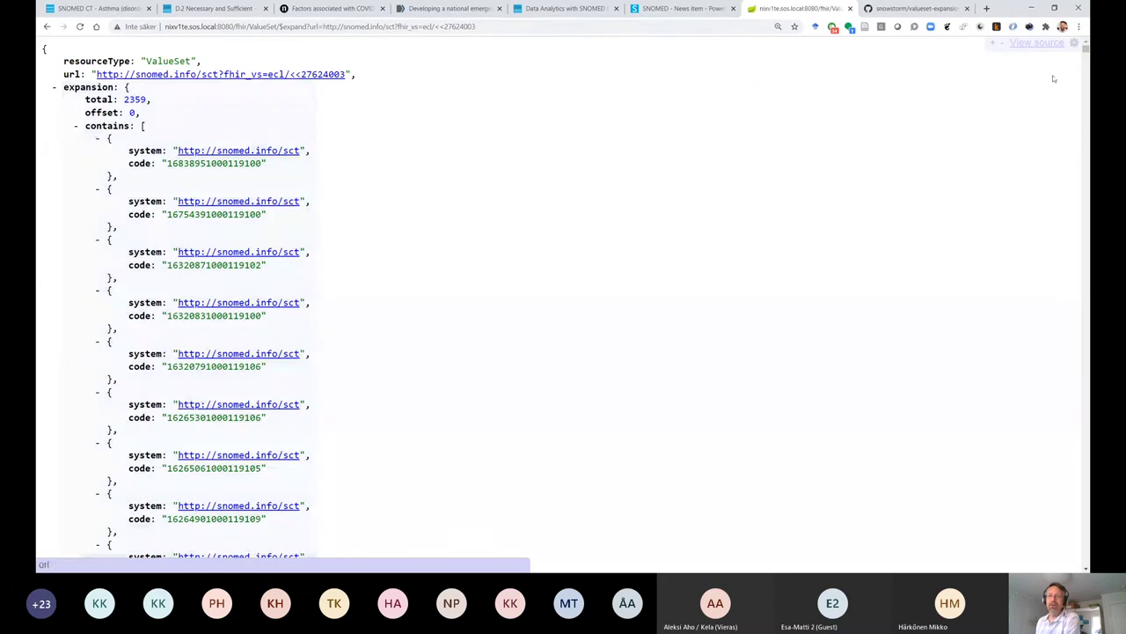
drag(1086, 49, 1069, 18)
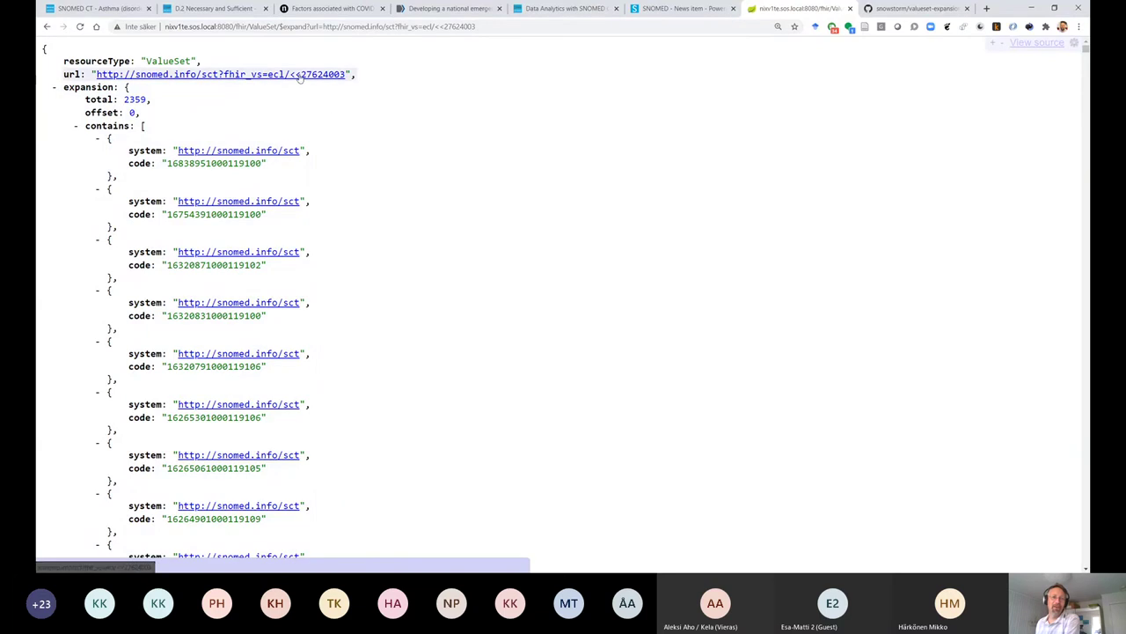
- Copy the concept ID 27624003 from the response and search for it in the SNOMED CT Browser
drag(375, 78, 297, 76)
key(ctrl+c)
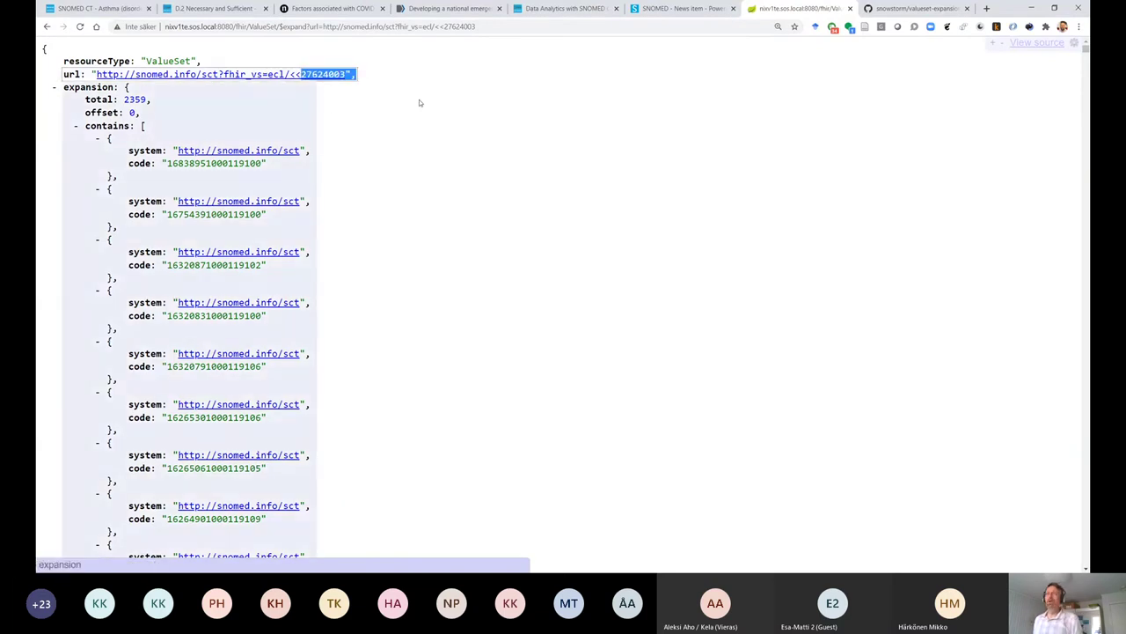
click(97, 9)
double_click(231, 152)
key(ctrl+v)
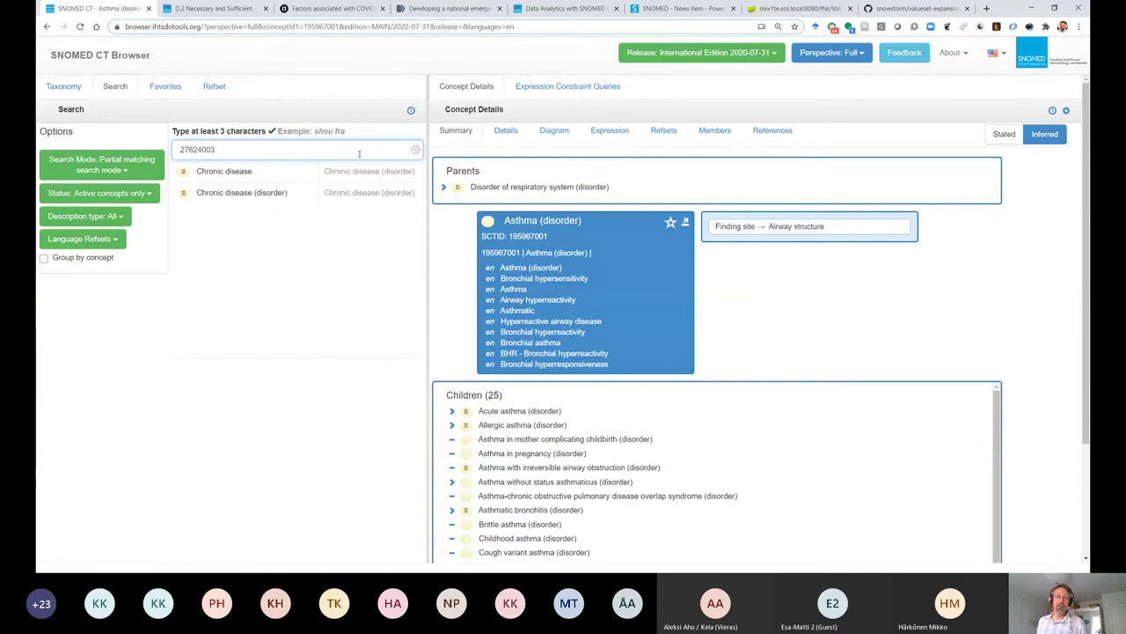
- Return to the ValueSet Expansion guide and copy the request path of the Swedish Edition example that includes synonyms
click(913, 8)
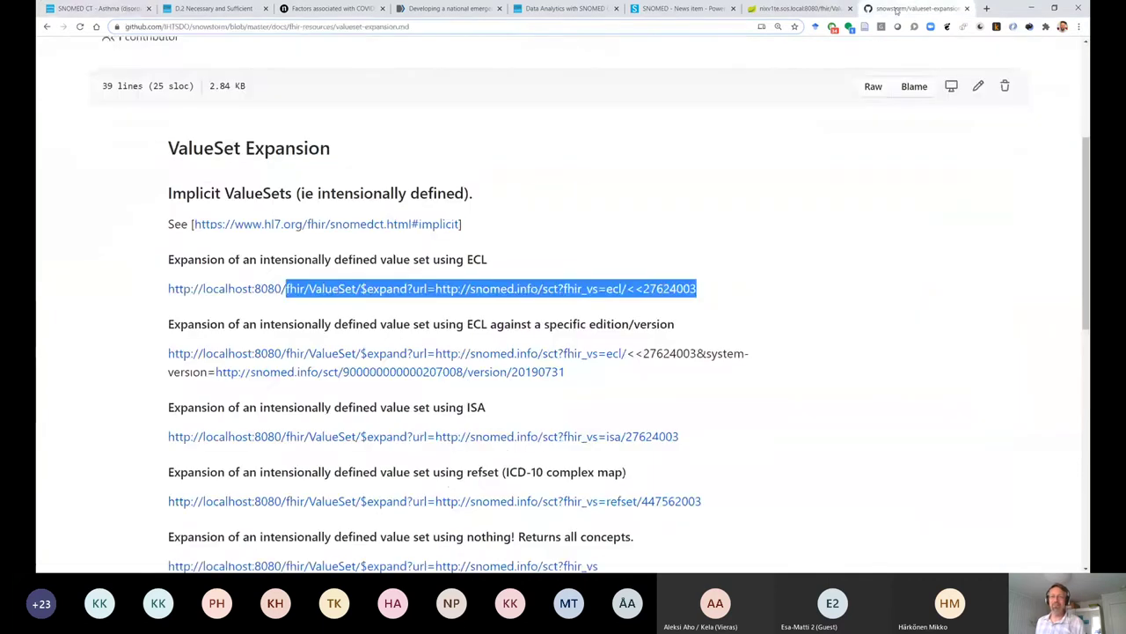
click(794, 8)
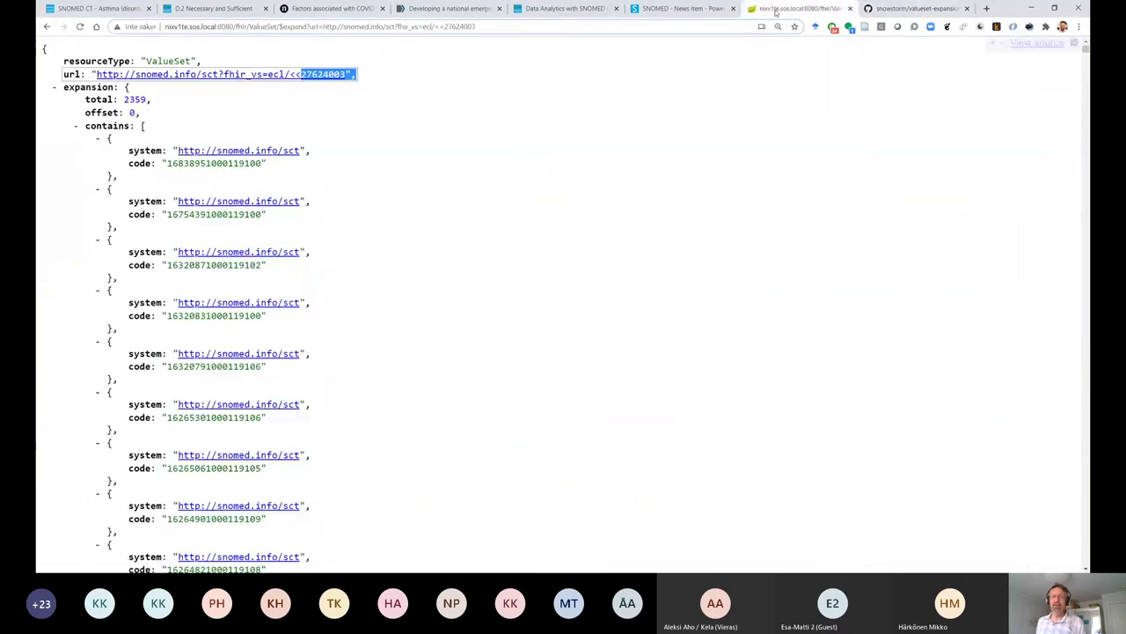
click(915, 7)
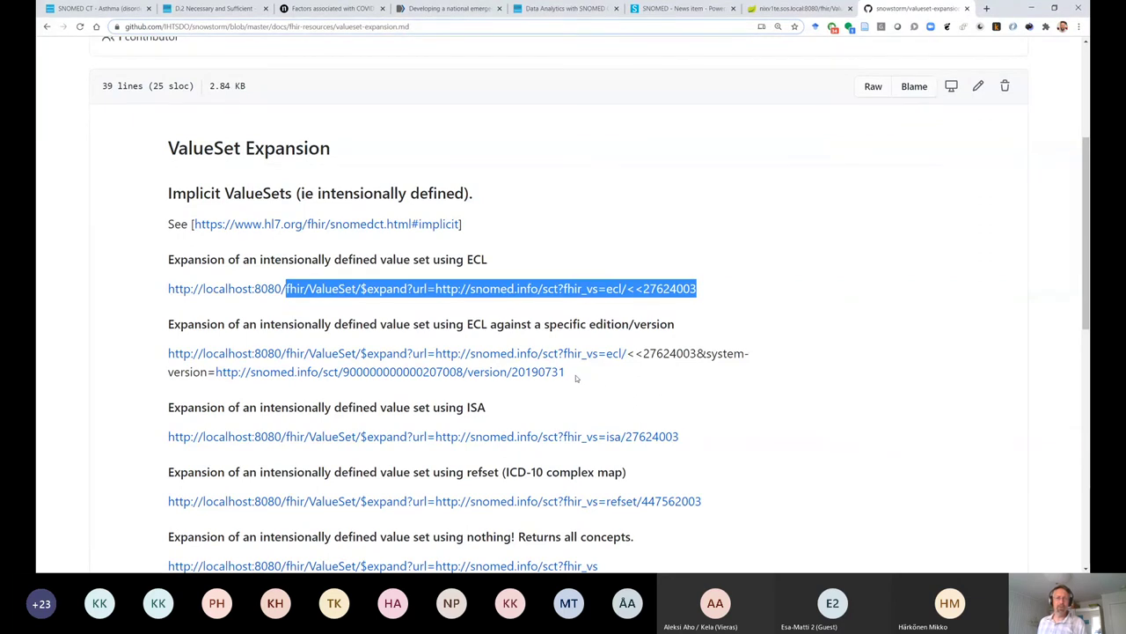
scroll(766, 390, down, 2)
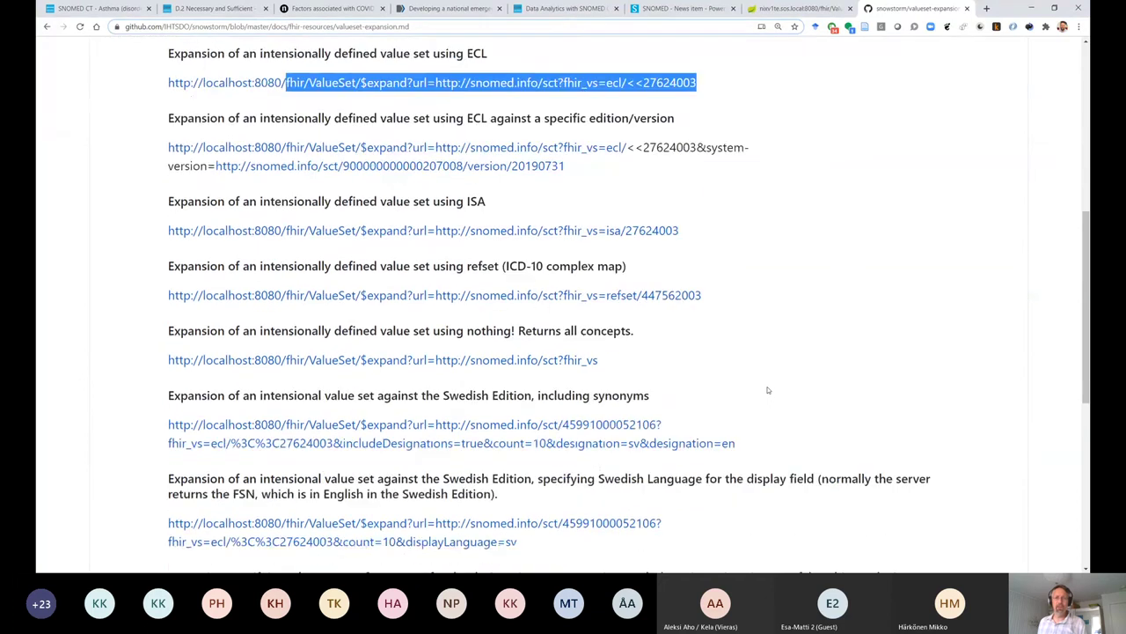
scroll(766, 390, down, 1)
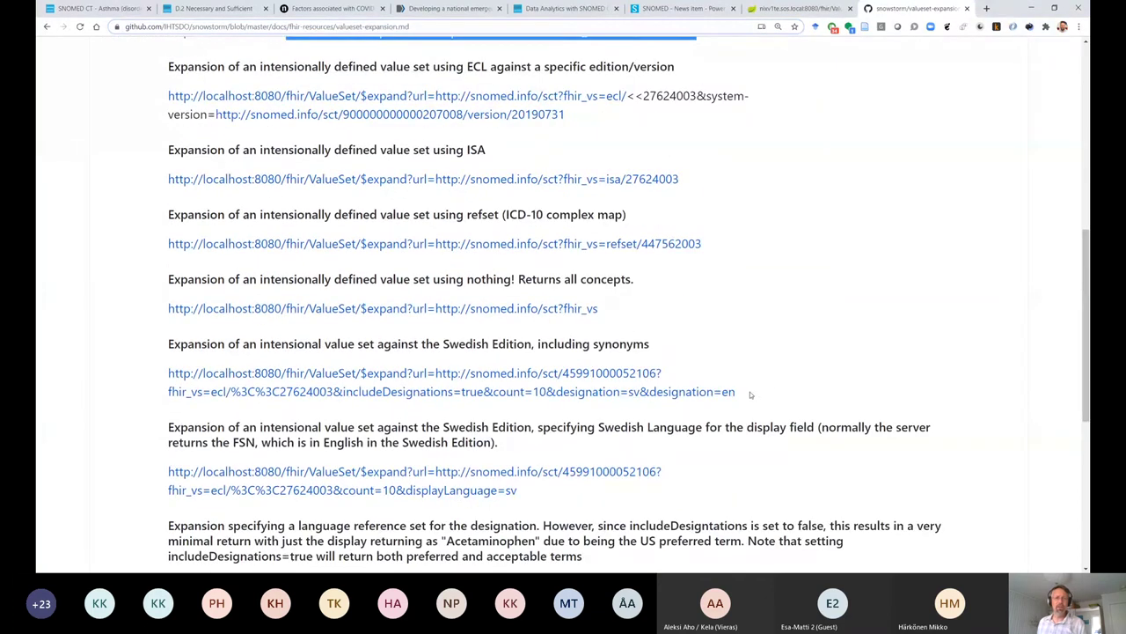
drag(750, 395, 413, 374)
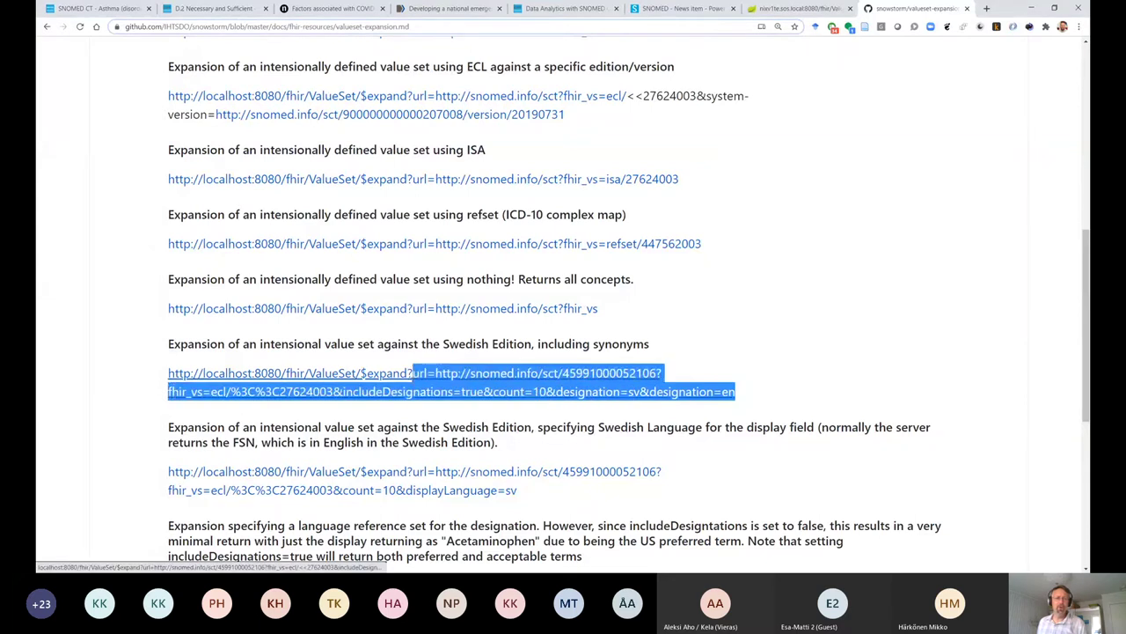
drag(413, 374, 286, 374)
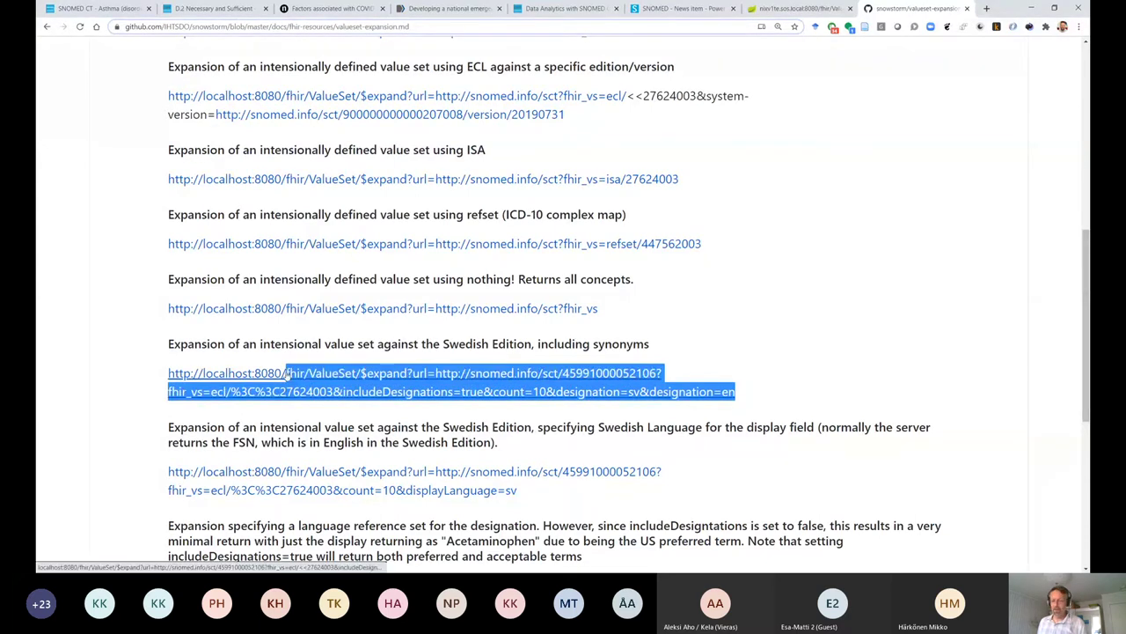
- Replace the path of the server request with the copied Swedish Edition expansion, including designations in sv and en, and run it
key(ctrl+shift+Tab)
drag(480, 27, 236, 26)
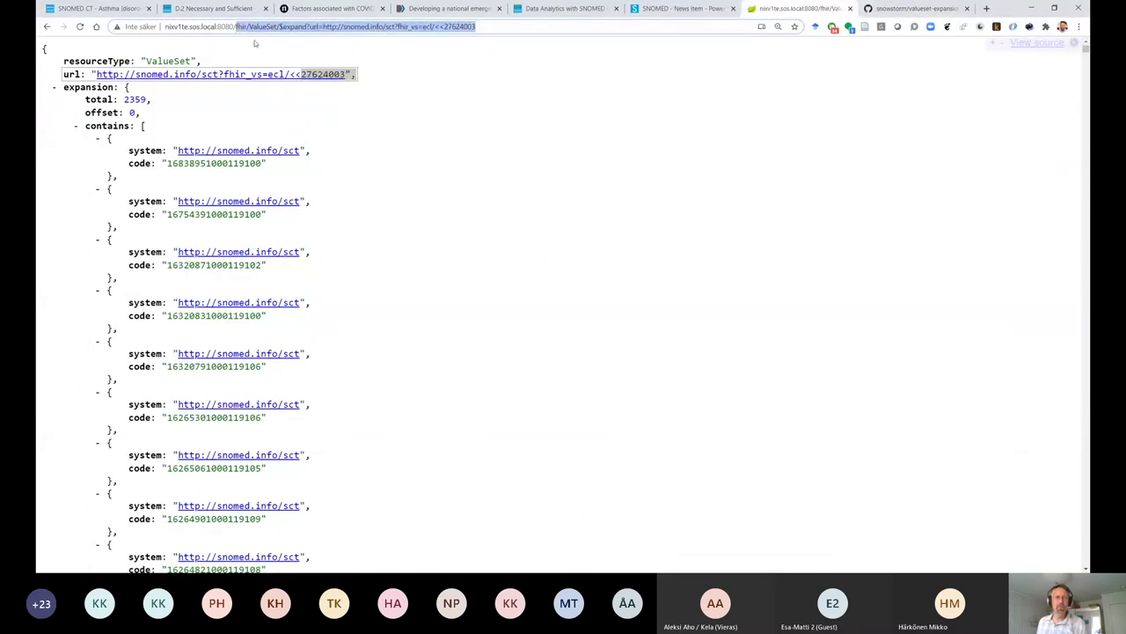
key(ctrl+v)
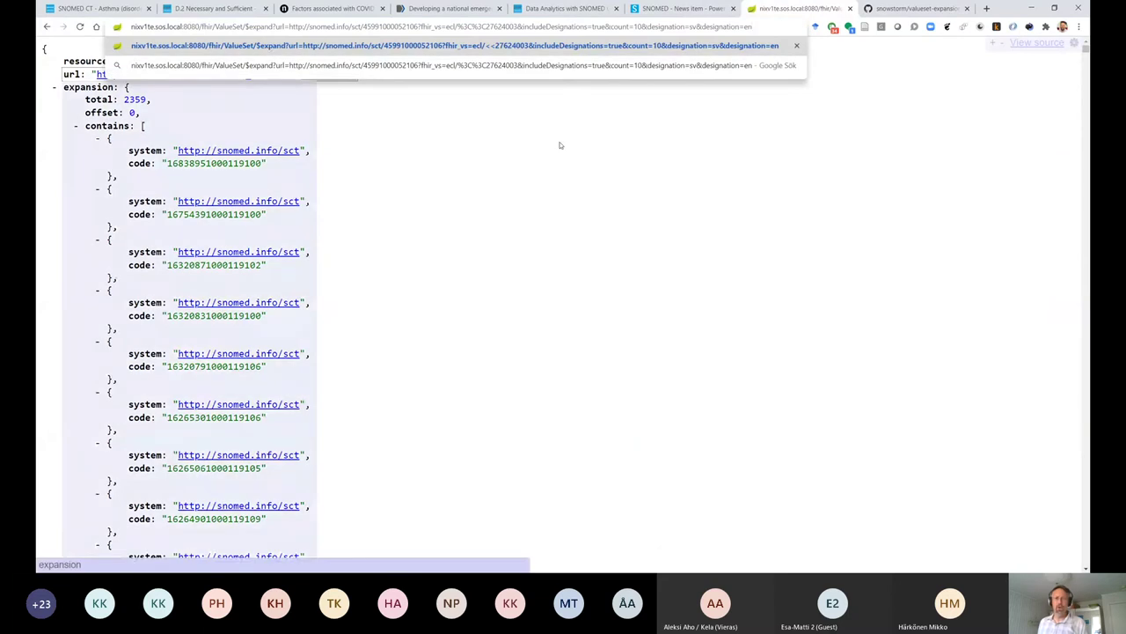
key(Return)
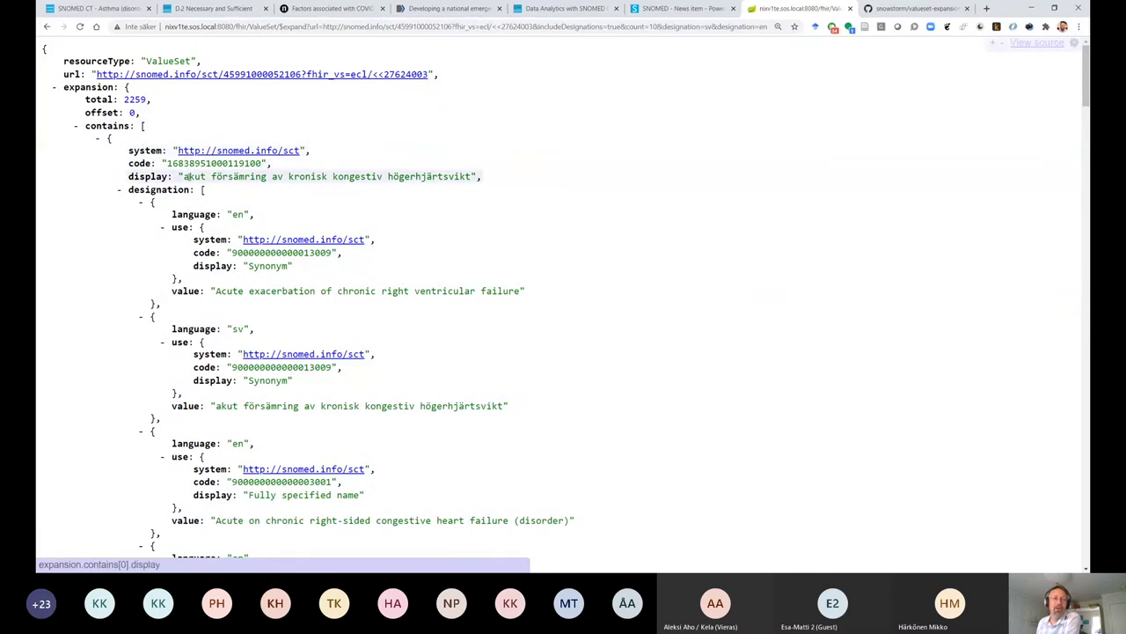
- Examine the Swedish display terms and designations throughout the response, highlight the first display term, and collapse the first concept's designations
drag(184, 176, 475, 177)
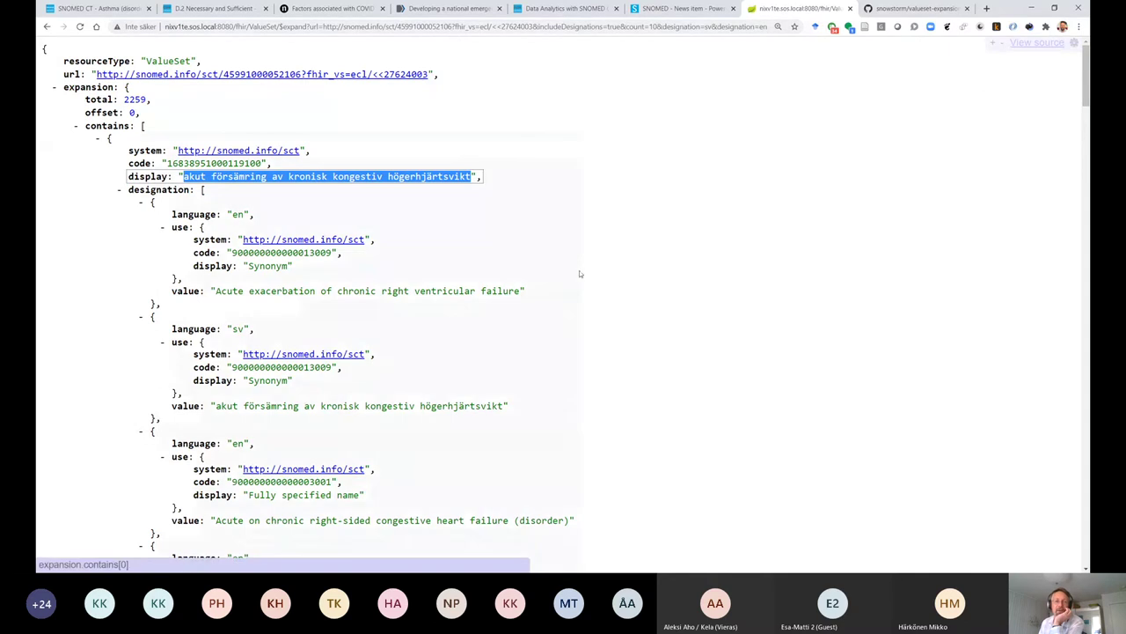
scroll(579, 271, down, 1)
scroll(580, 274, down, 2)
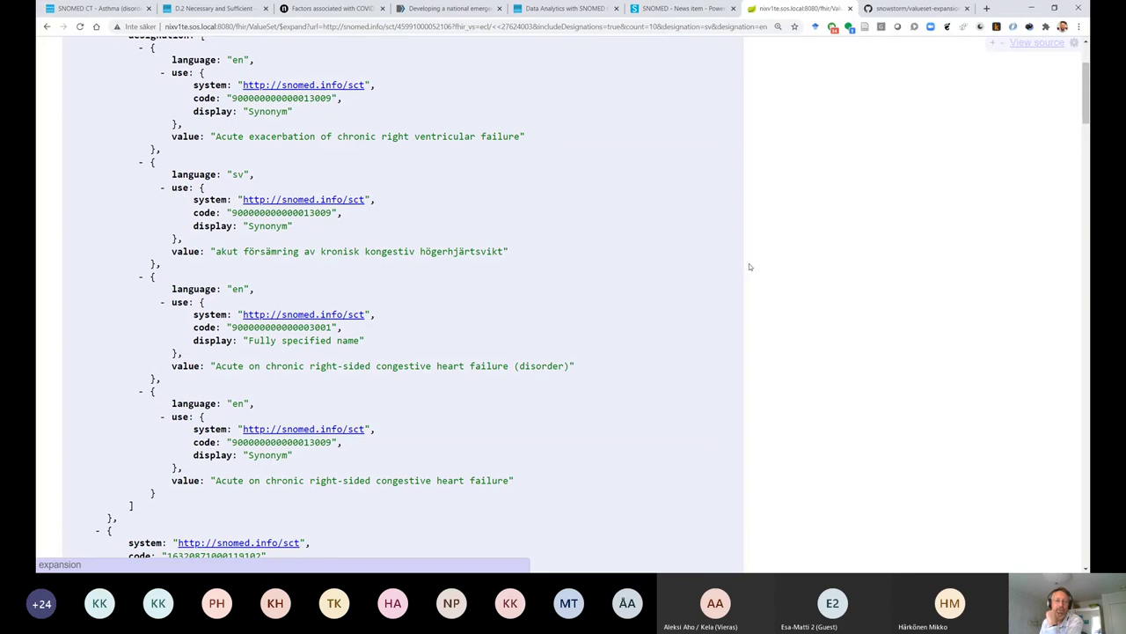
scroll(750, 266, down, 9)
scroll(750, 267, down, 10)
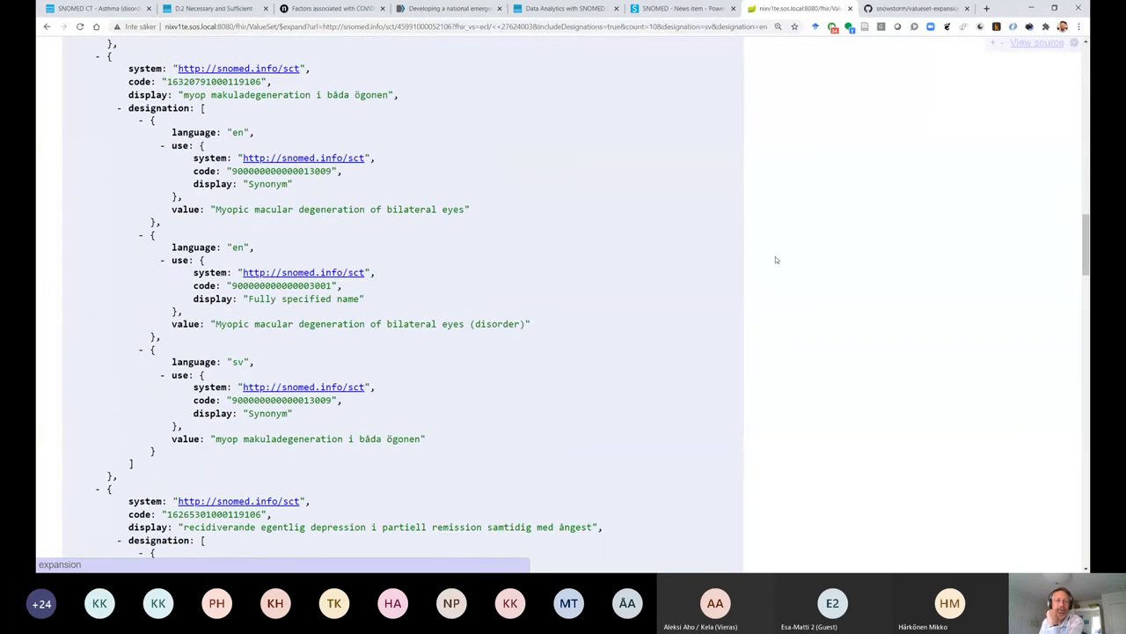
drag(1086, 254, 1086, 534)
key(Home)
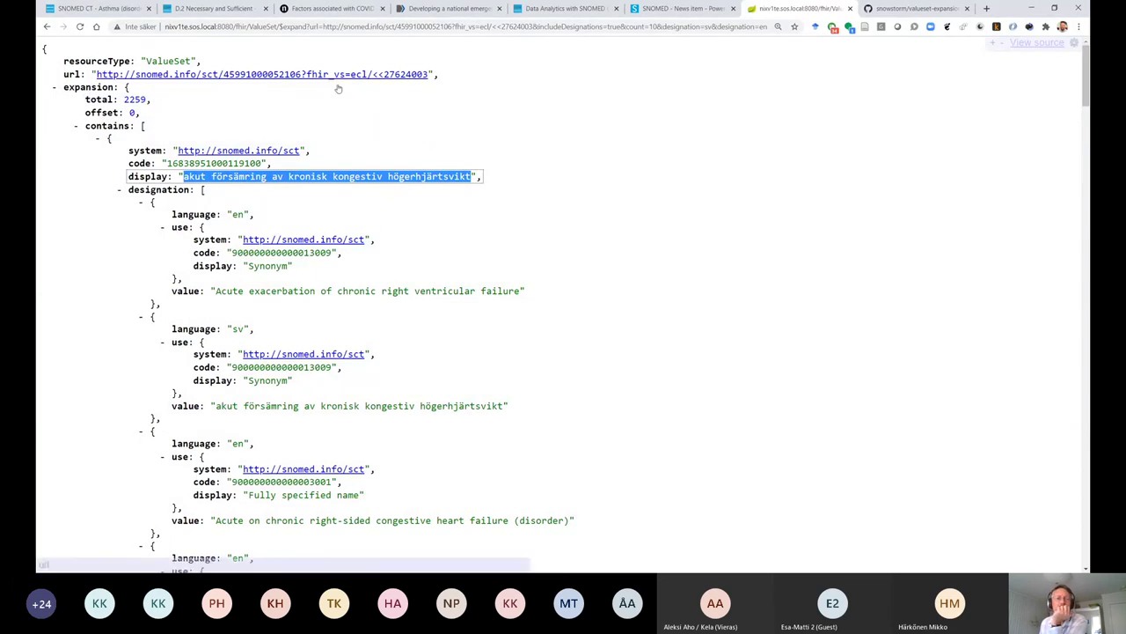
click(118, 190)
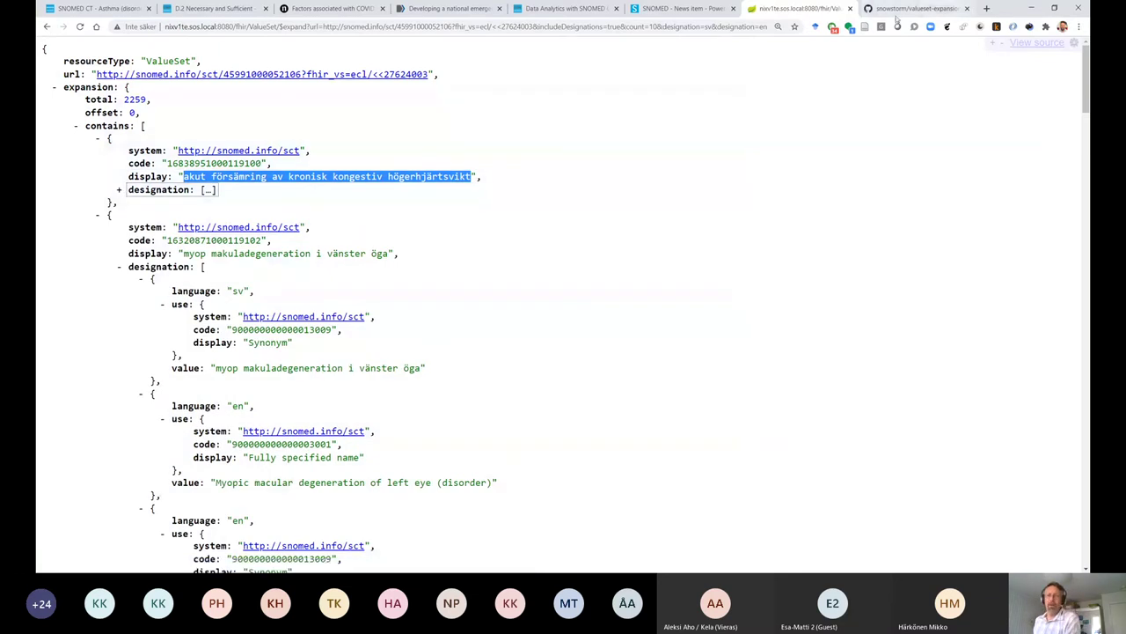
- Return briefly to the ValueSet Expansion guide, and open the Translation Batch Creator's translate-batch page on nixv1te.sos.local:3000 in a new tab
click(915, 8)
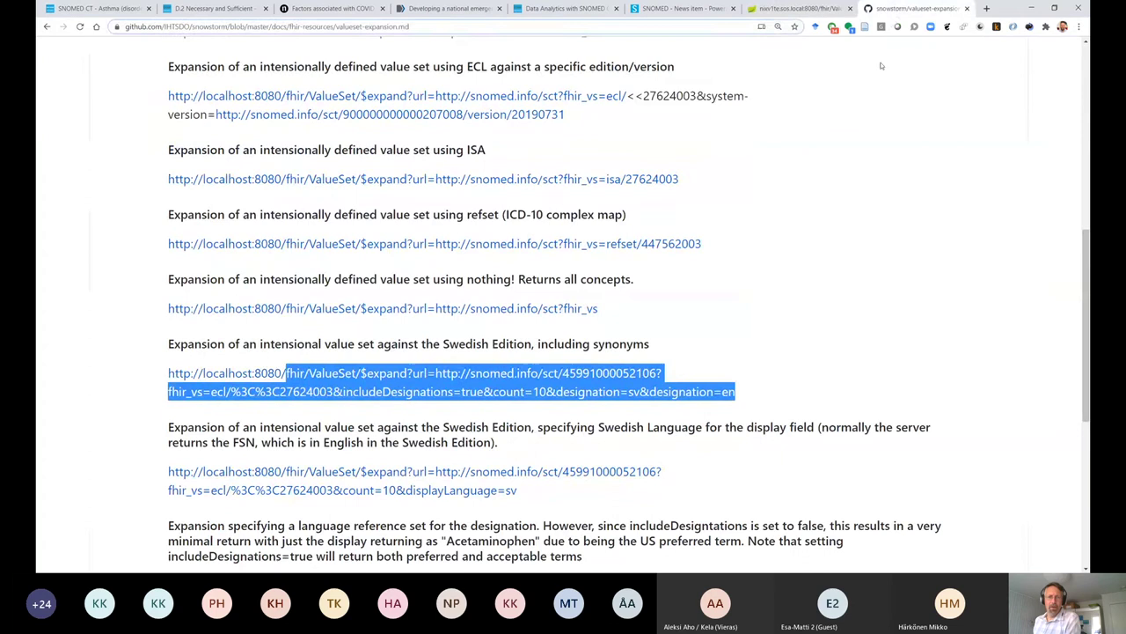
click(752, 263)
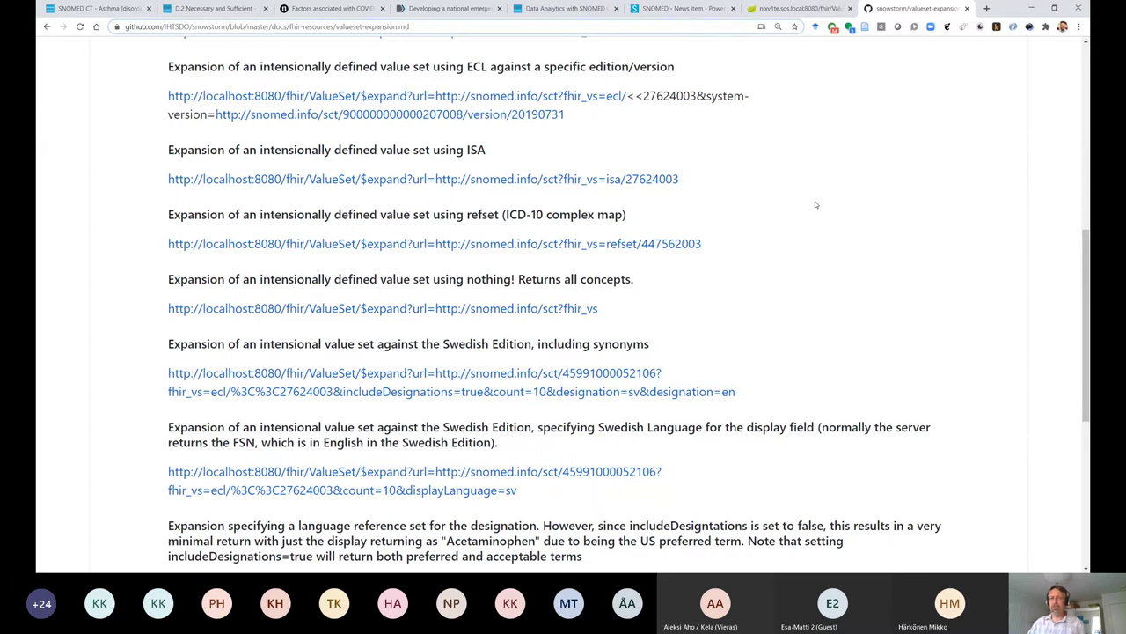
click(986, 8)
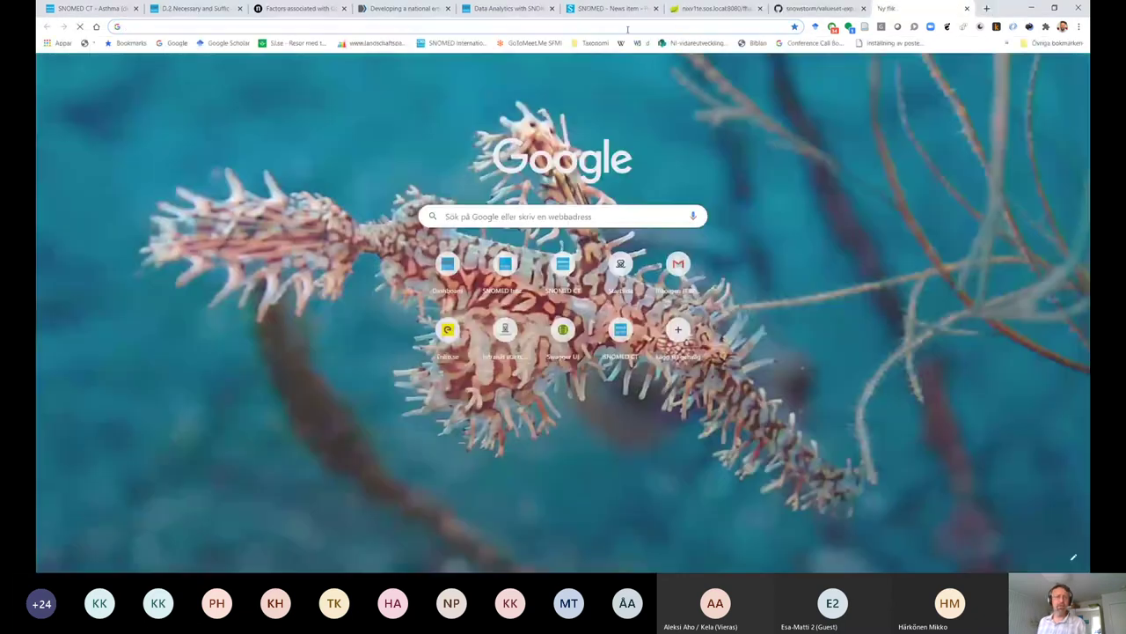
click(626, 27)
text(nix)
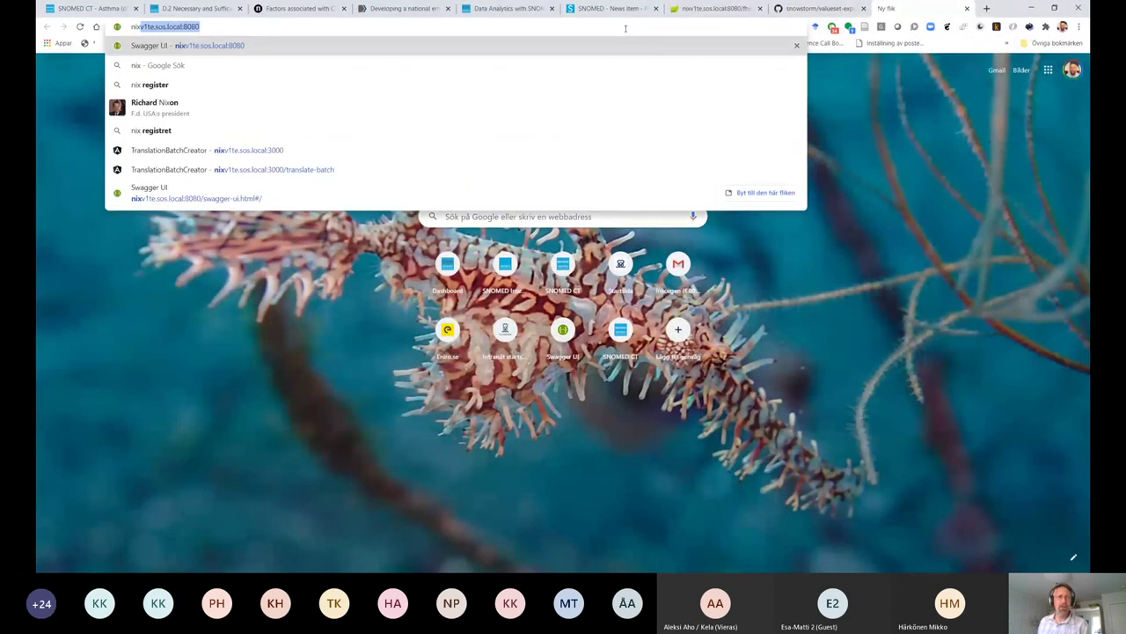
key(Down)
key(Down)
key(Down)
key(Down)
key(Down)
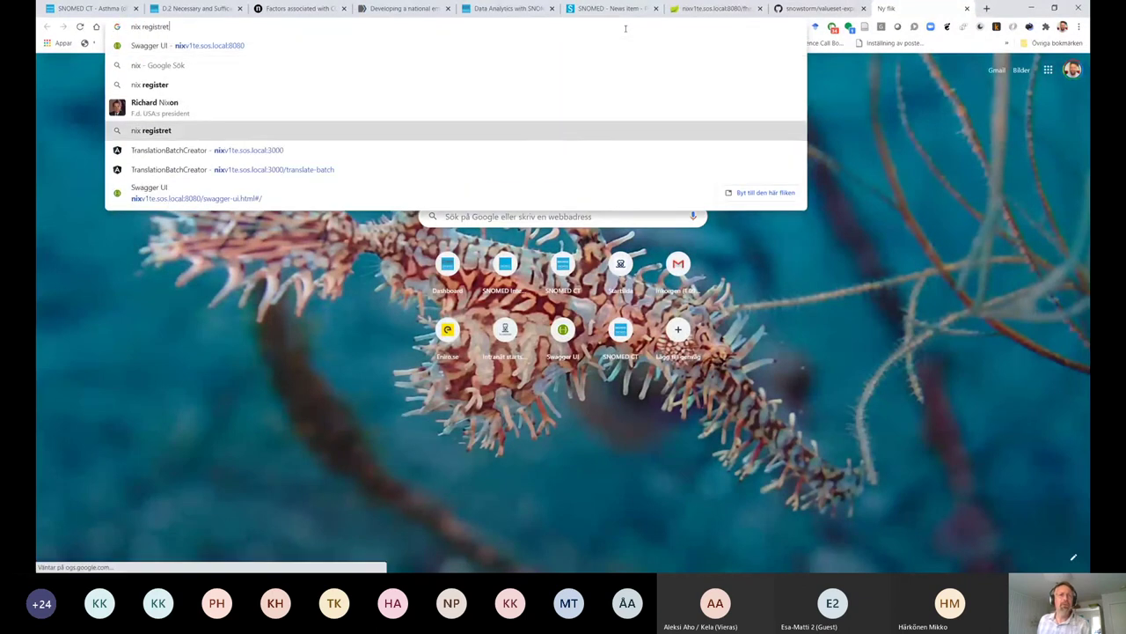
key(Return)
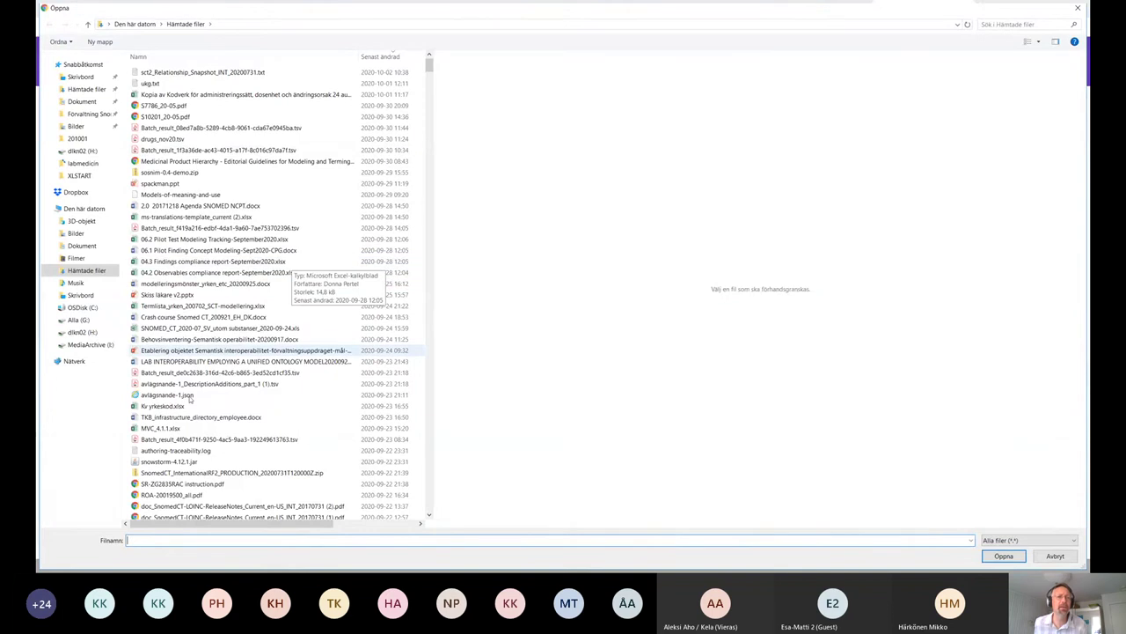
- Load the batch definition avlägsnande-1.json and run the batch on MAIN/SNOMEDCT-SE
double_click(189, 399)
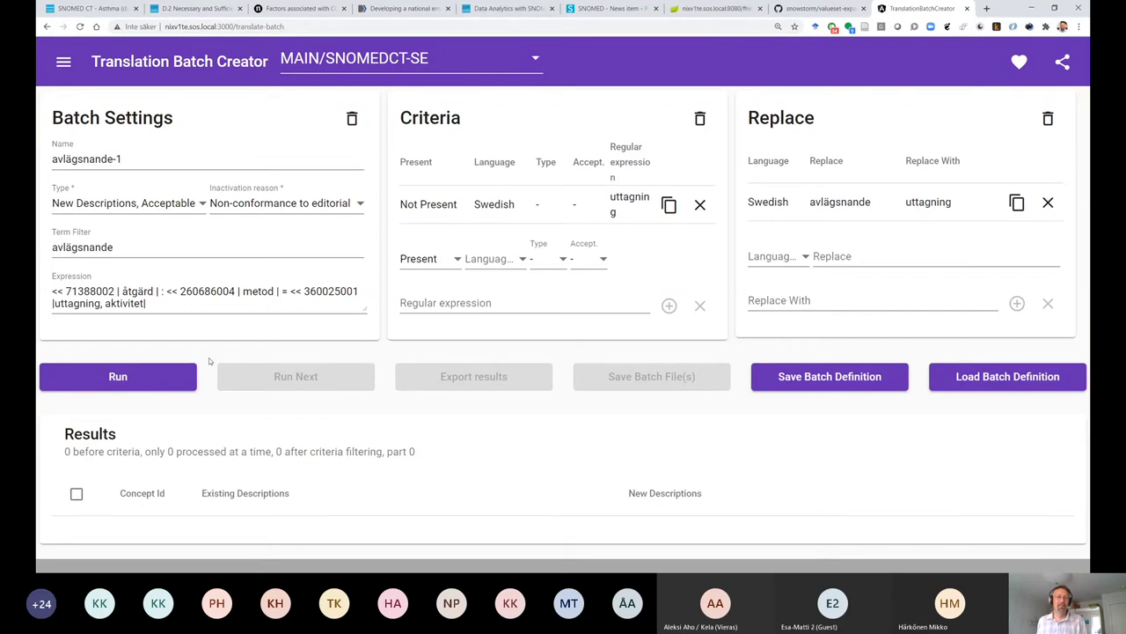
click(144, 381)
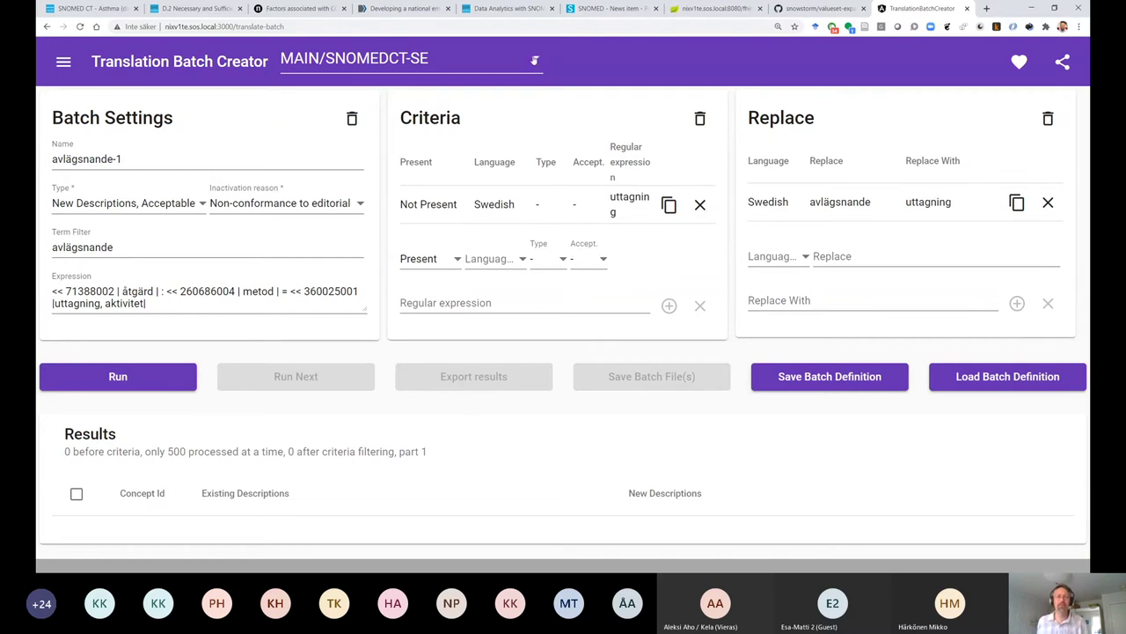
- Change the batch's branch to MAIN/SNOMEDCT-SE/2020-05-31
click(534, 60)
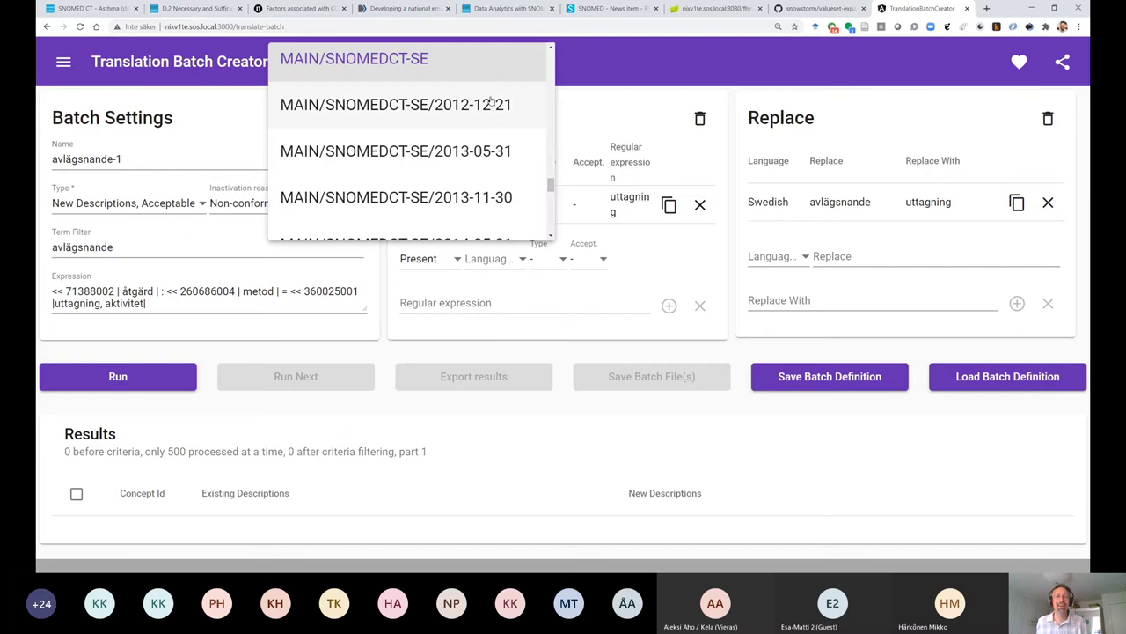
drag(552, 184, 549, 231)
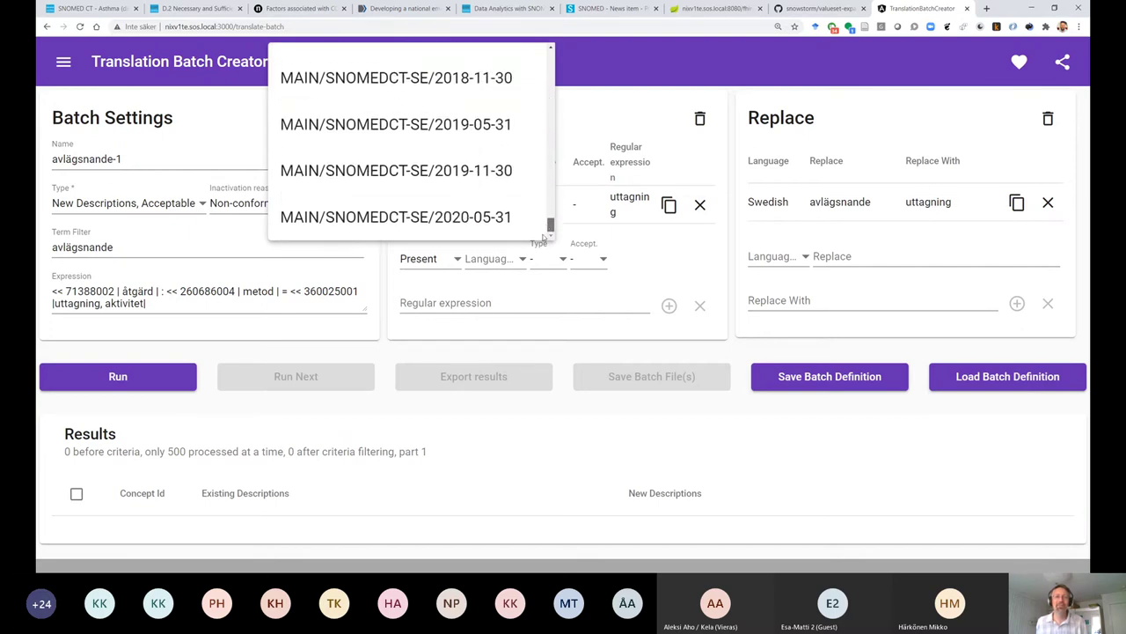
click(472, 218)
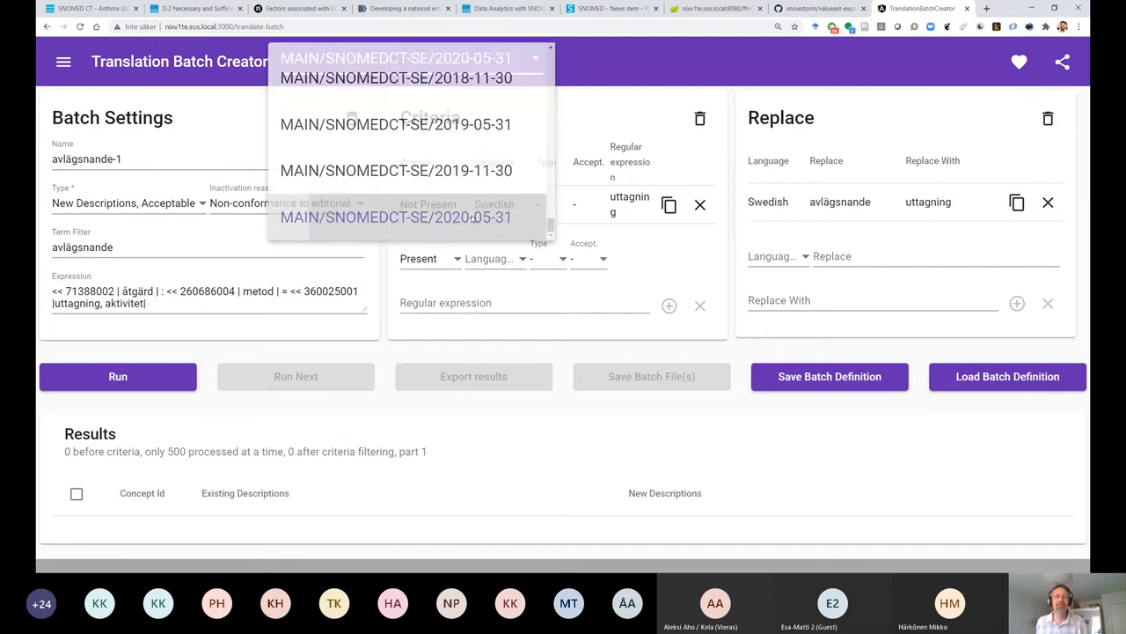
- Run the avlägsnande-1 batch on MAIN/SNOMEDCT-SE/2020-05-31 and review the existing and new descriptions in the results
click(124, 376)
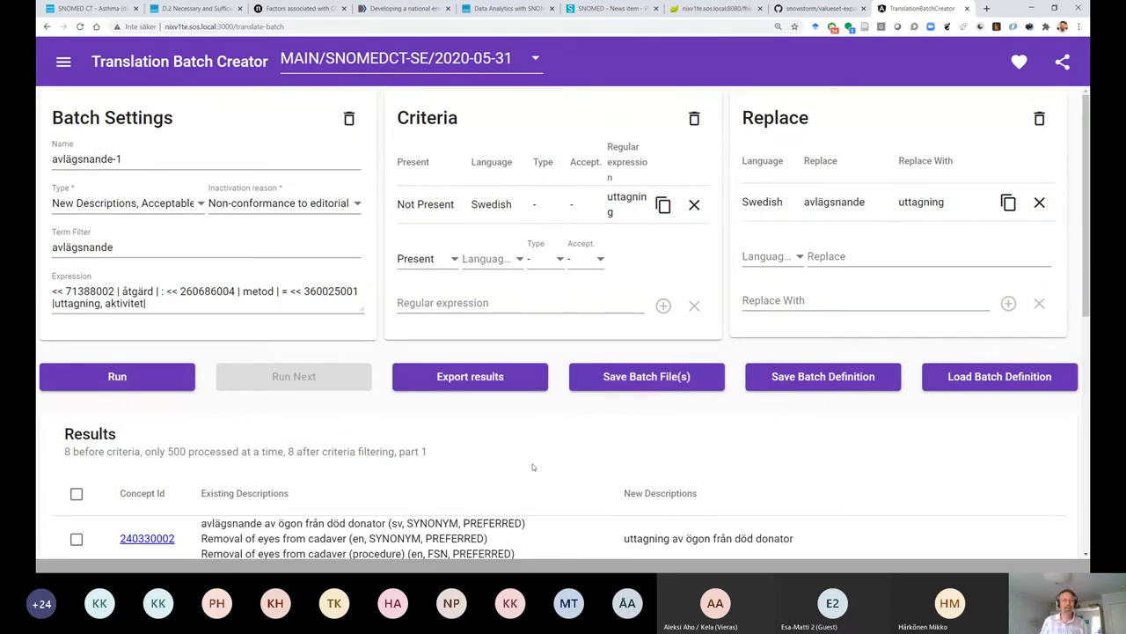
scroll(533, 476, down, 2)
scroll(534, 475, down, 3)
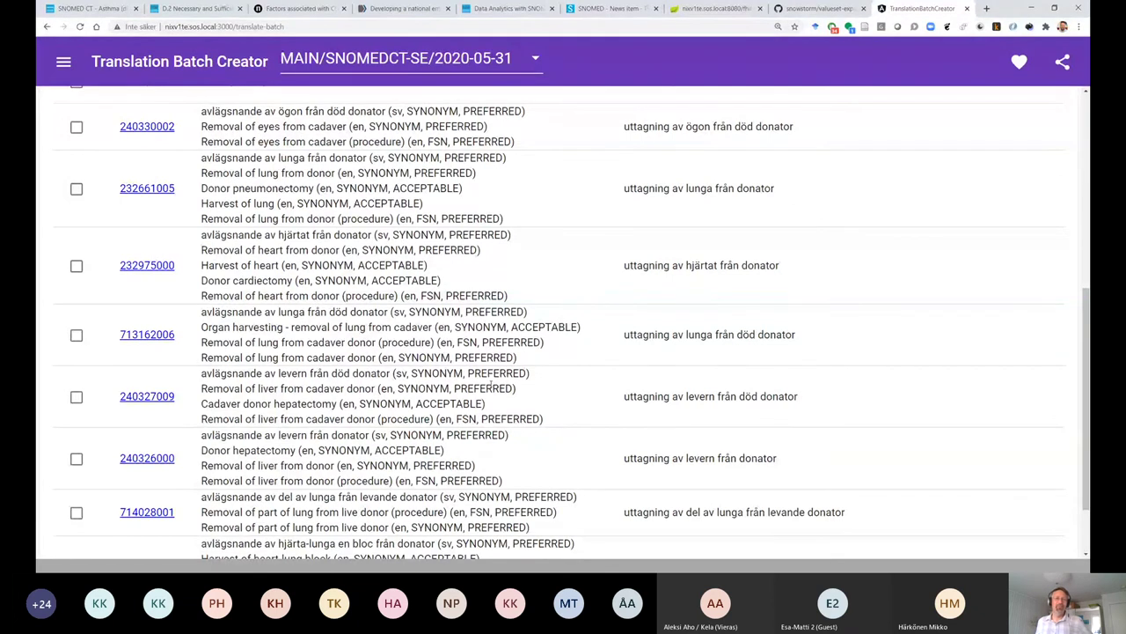
scroll(491, 385, up, 5)
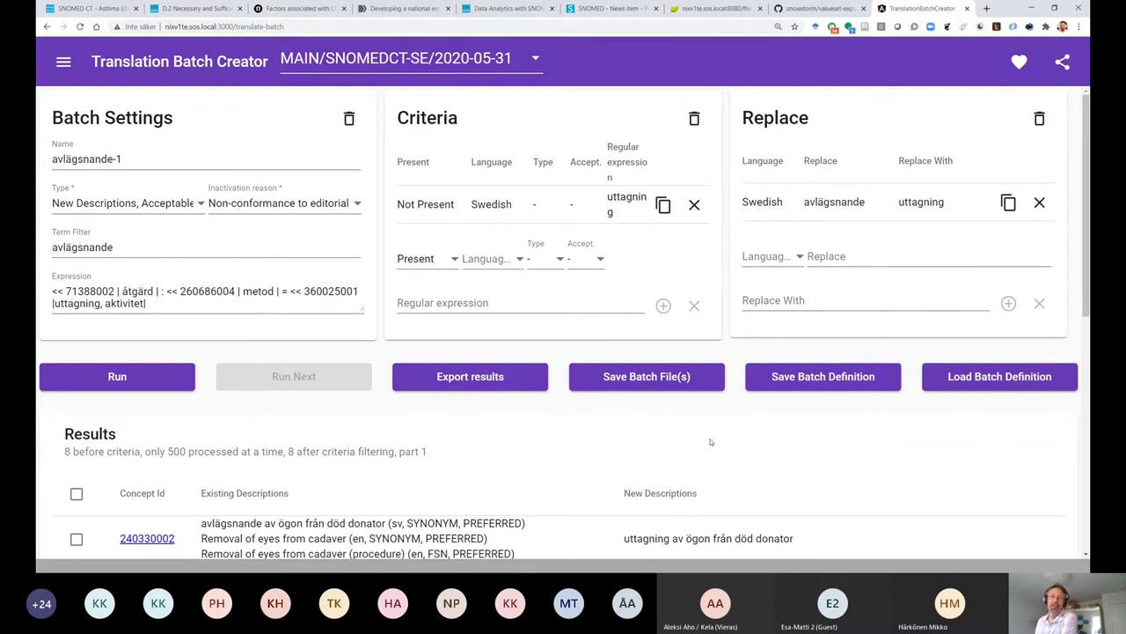
- Look through the list of available branches and pick MAIN/SNOMEDCT-SE/2020-05-31 again
click(534, 58)
click(589, 64)
click(535, 60)
mouse_move(551, 234)
mouse_down()
mouse_move(552, 72)
mouse_move(554, 235)
mouse_up()
click(533, 225)
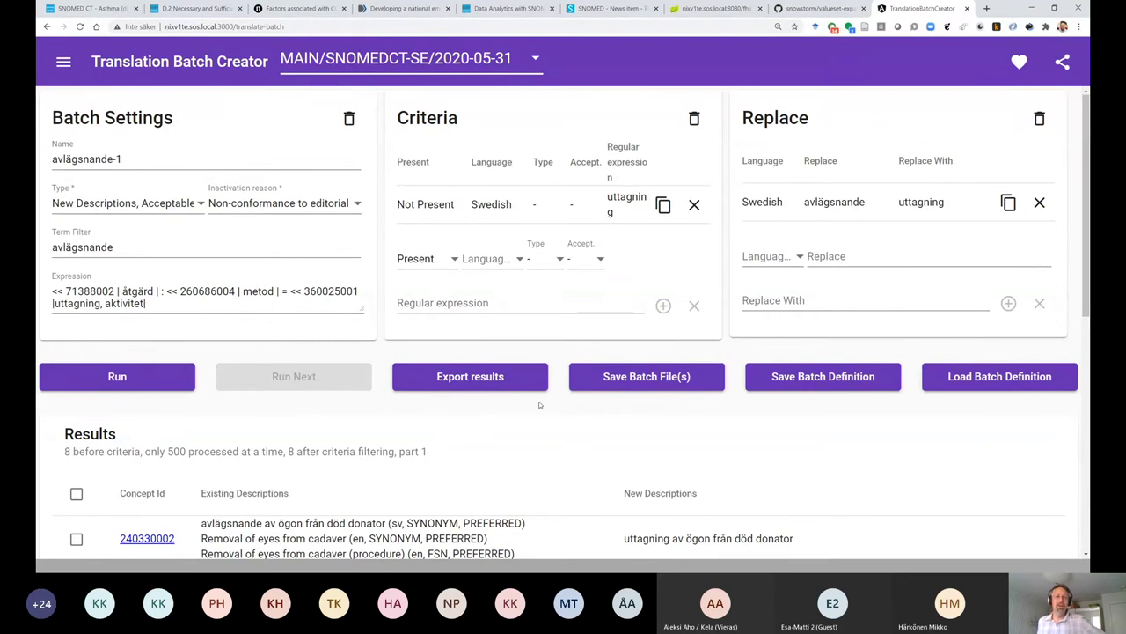
- Compare the batch's criteria and replacement rule with the proposed new Swedish descriptions in the results
scroll(529, 439, down, 1)
scroll(530, 434, up, 1)
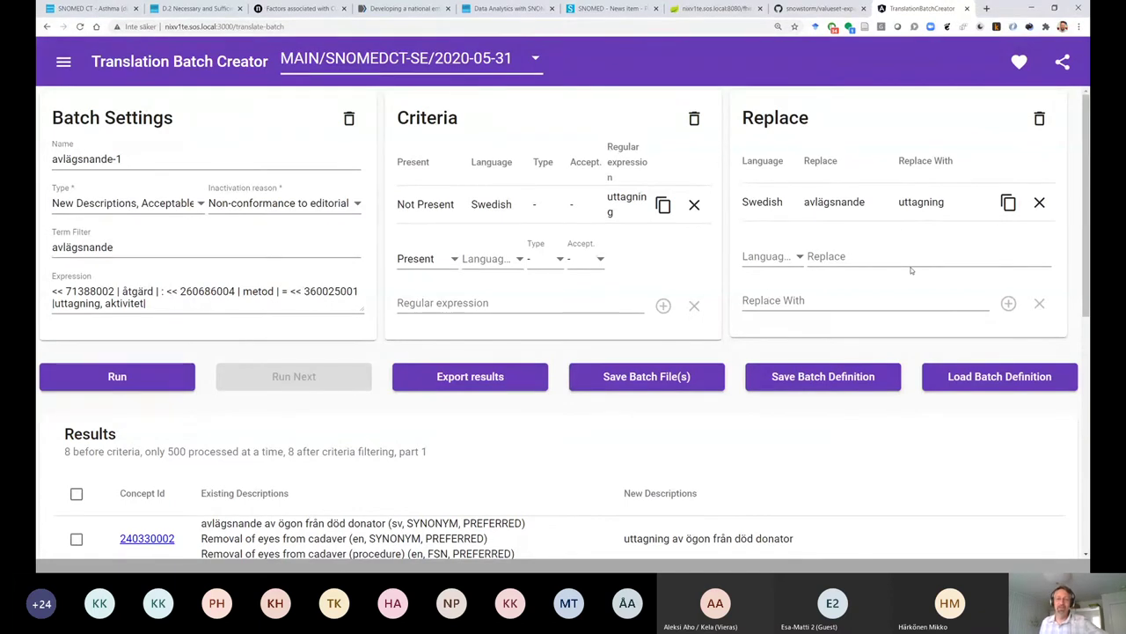
scroll(889, 310, down, 2)
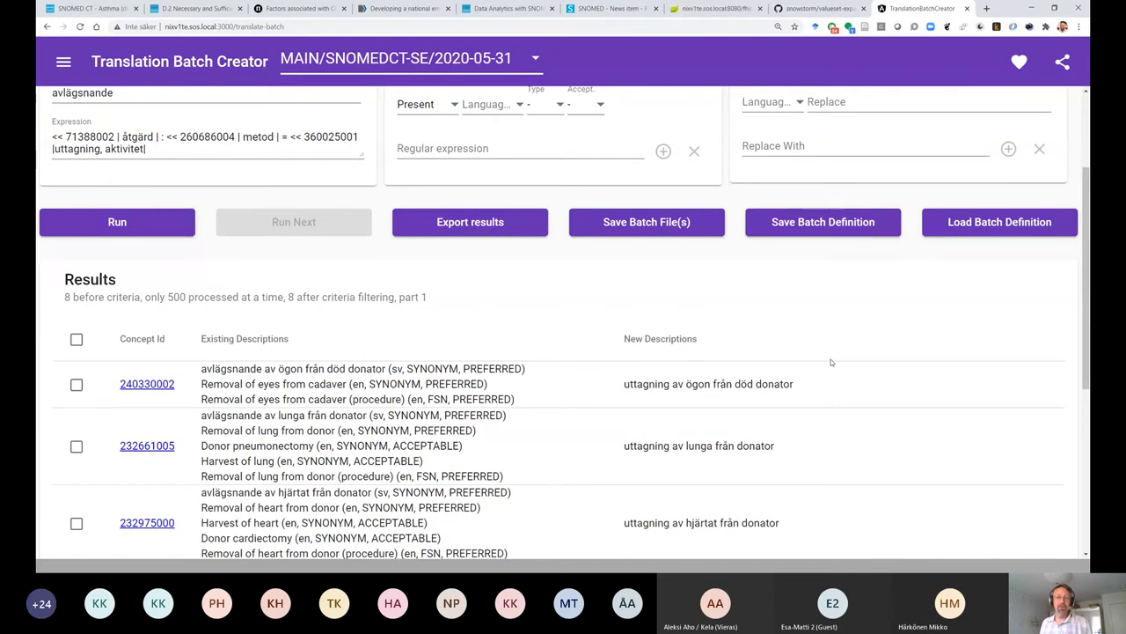
scroll(831, 362, down, 1)
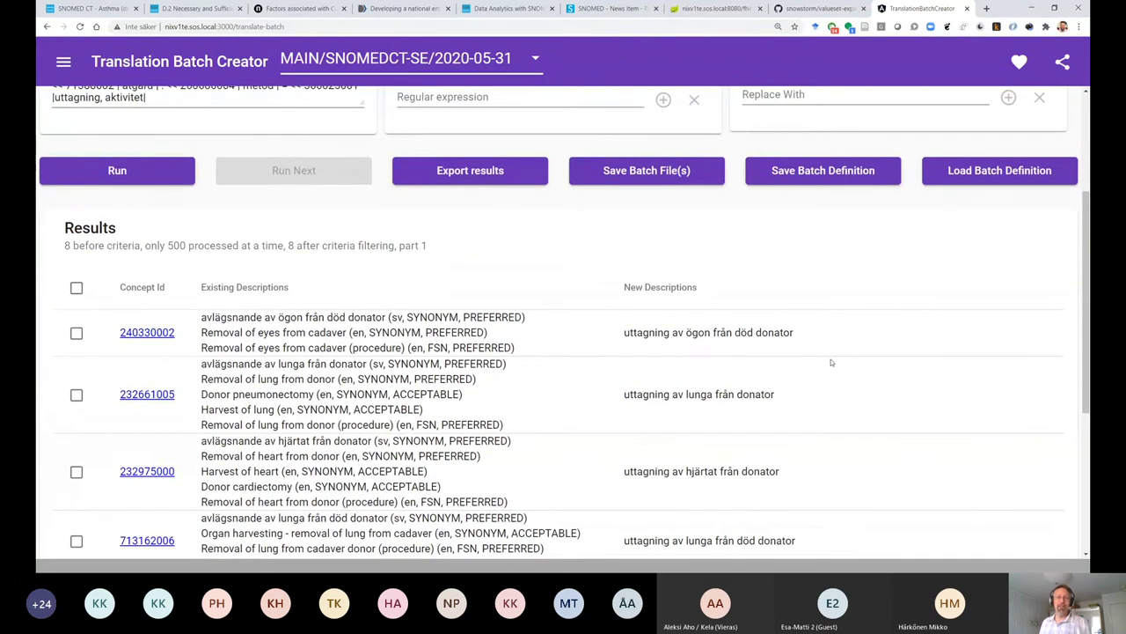
scroll(830, 361, up, 4)
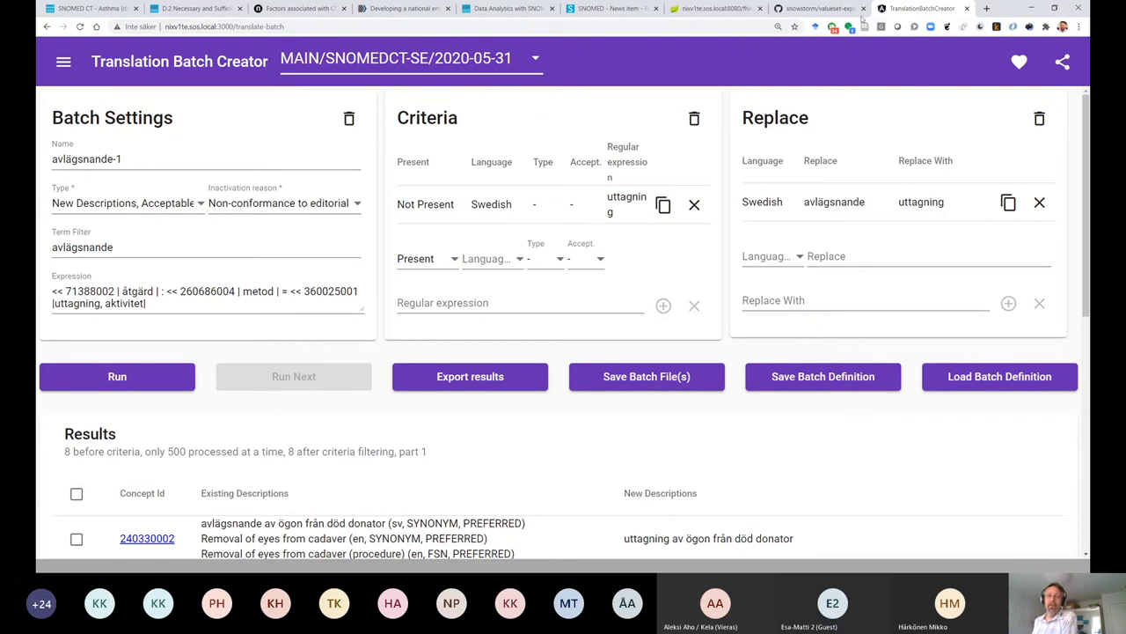
- Return to the ValueSet Expansion guide on GitHub and open the main page of the IHTSDO/snowstorm repository
click(812, 10)
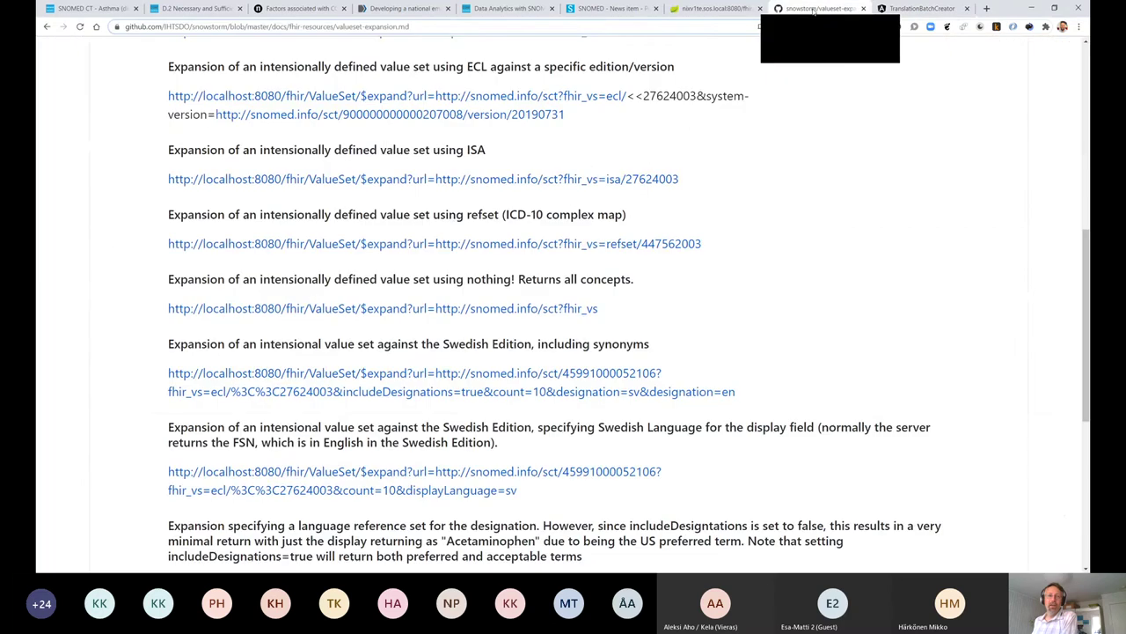
scroll(835, 127, up, 7)
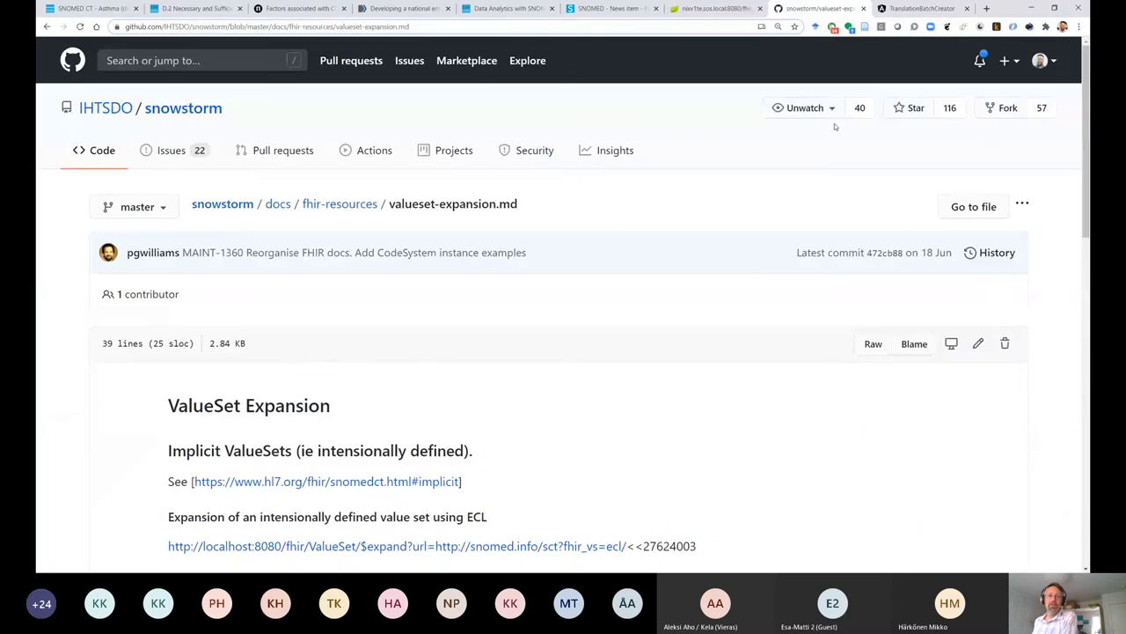
click(212, 109)
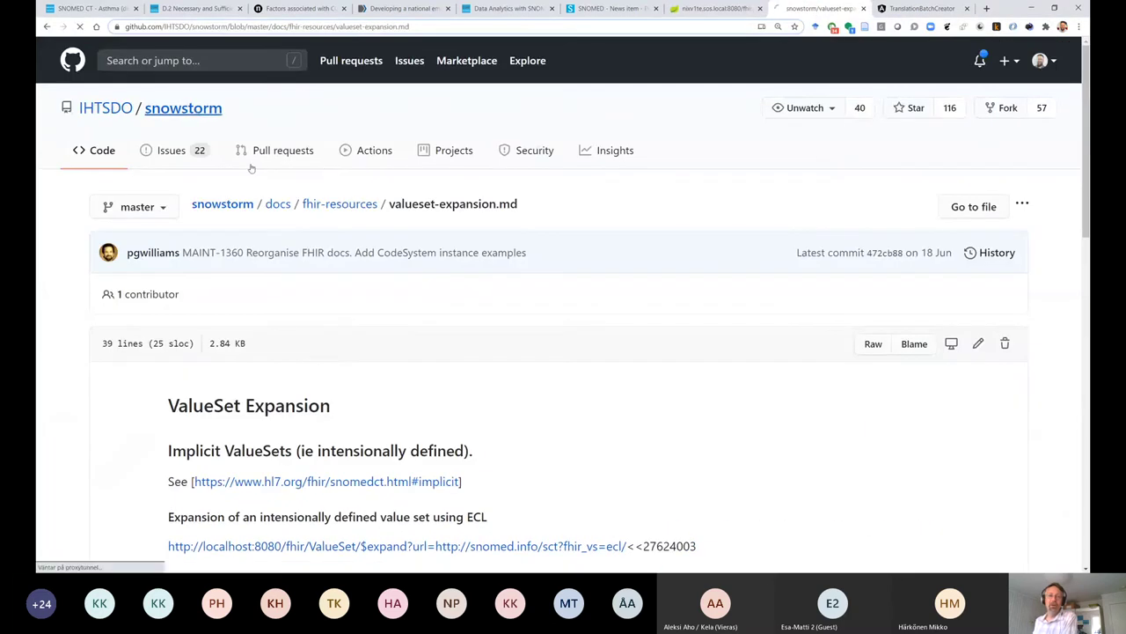